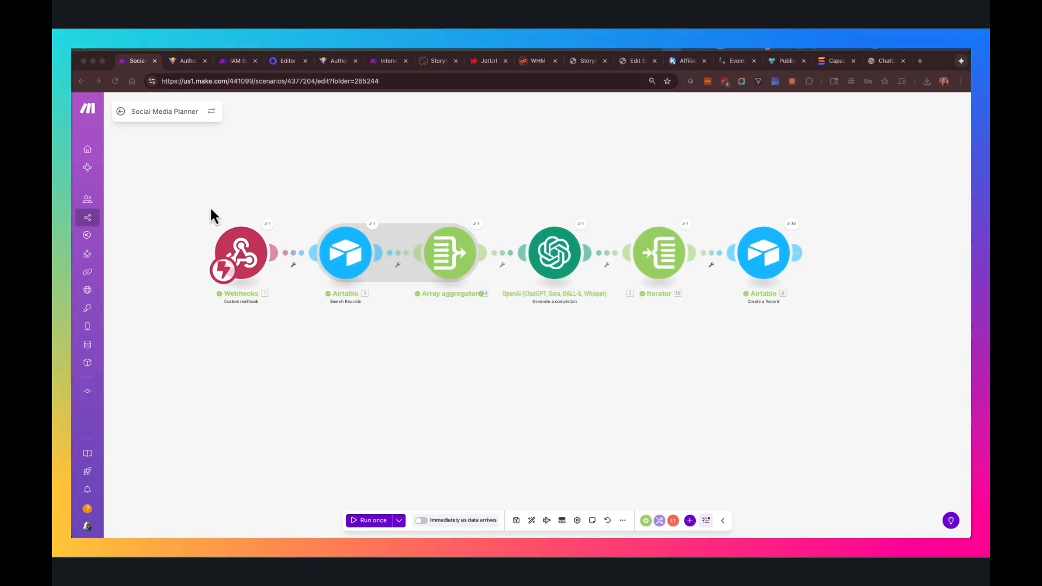
Step: Review the completed brand guide and its responses in the Author Brand Guide Builder, and return to the Social Media Planner scenario
{"action": "left_click", "coordinate": [186, 62]}
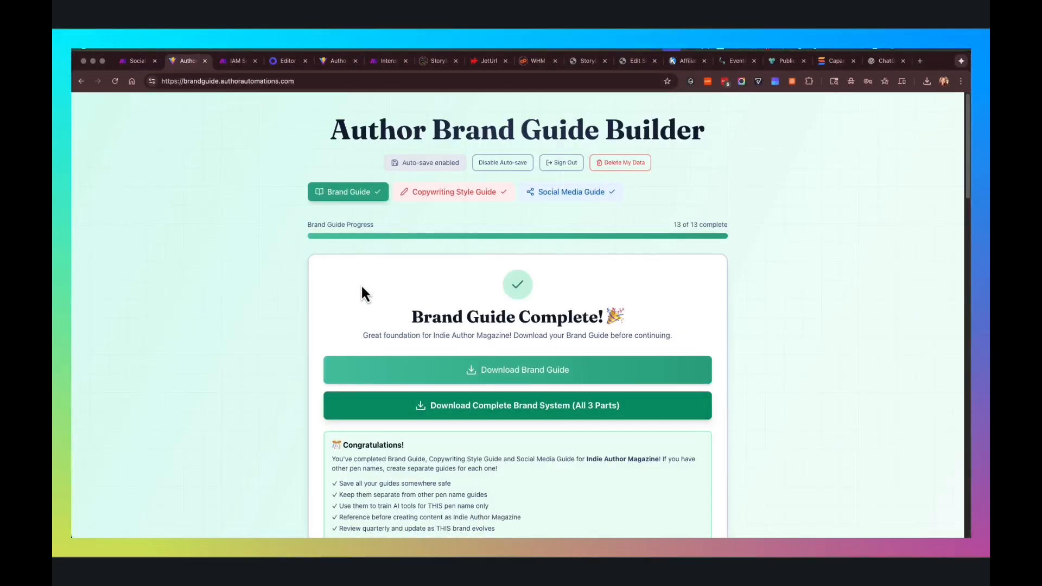
{"action": "scroll", "coordinate": [360, 290], "scroll_direction": "down", "scroll_amount": 3}
{"action": "scroll", "coordinate": [363, 291], "scroll_direction": "down", "scroll_amount": 20}
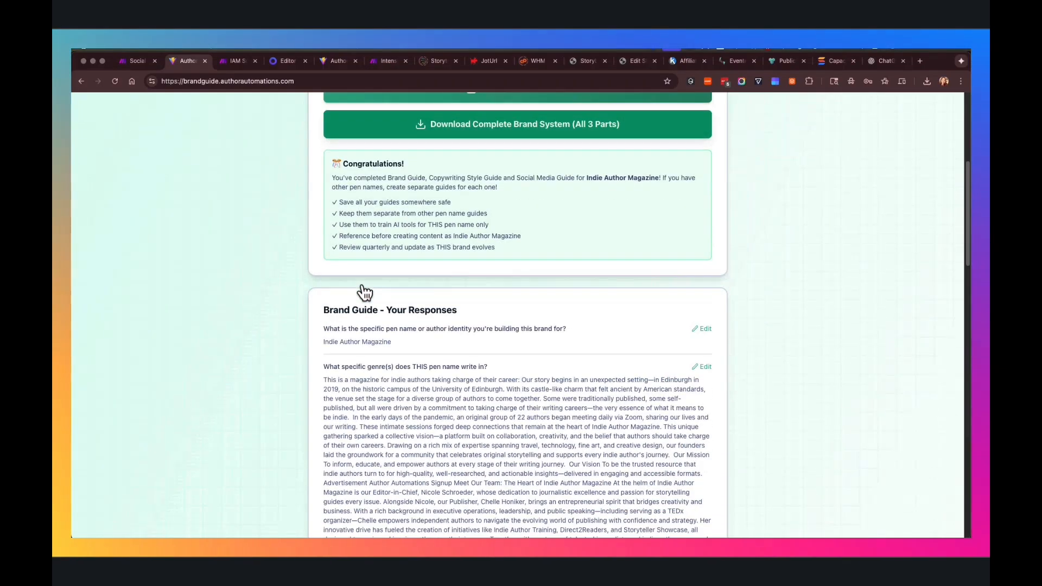
{"action": "scroll", "coordinate": [364, 292], "scroll_direction": "up", "scroll_amount": 20}
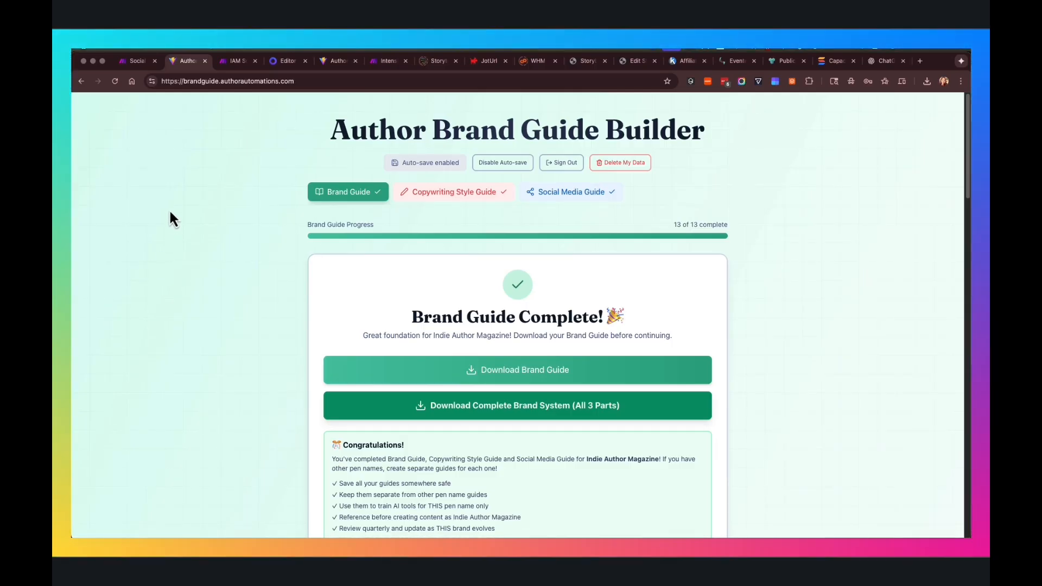
{"action": "left_click", "coordinate": [132, 61]}
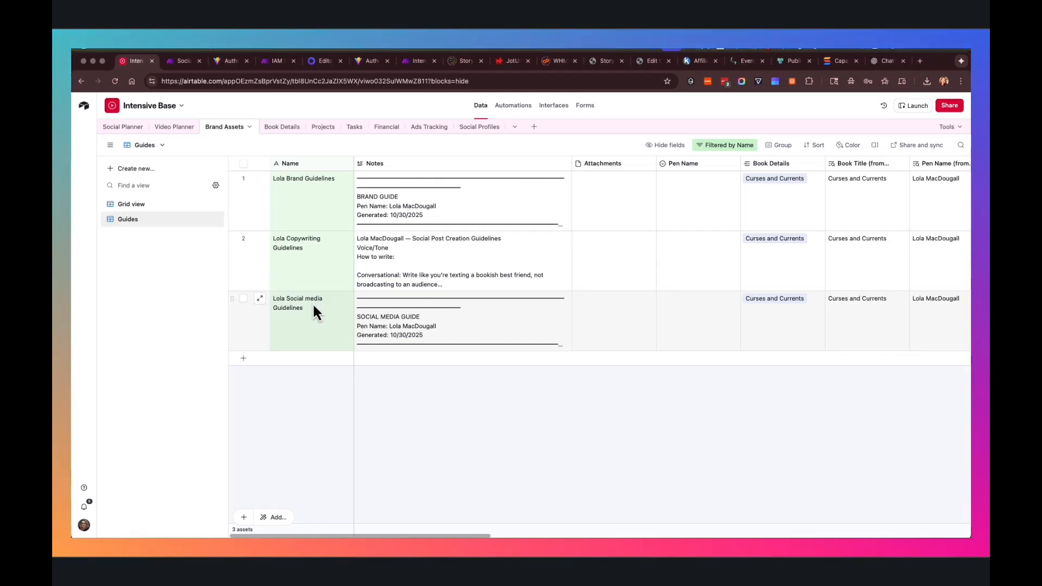
Step: Expand the brand guidelines record's Notes in the Airtable Brand Assets table and read through to the author bio under Core Messaging
{"action": "left_click", "coordinate": [554, 200]}
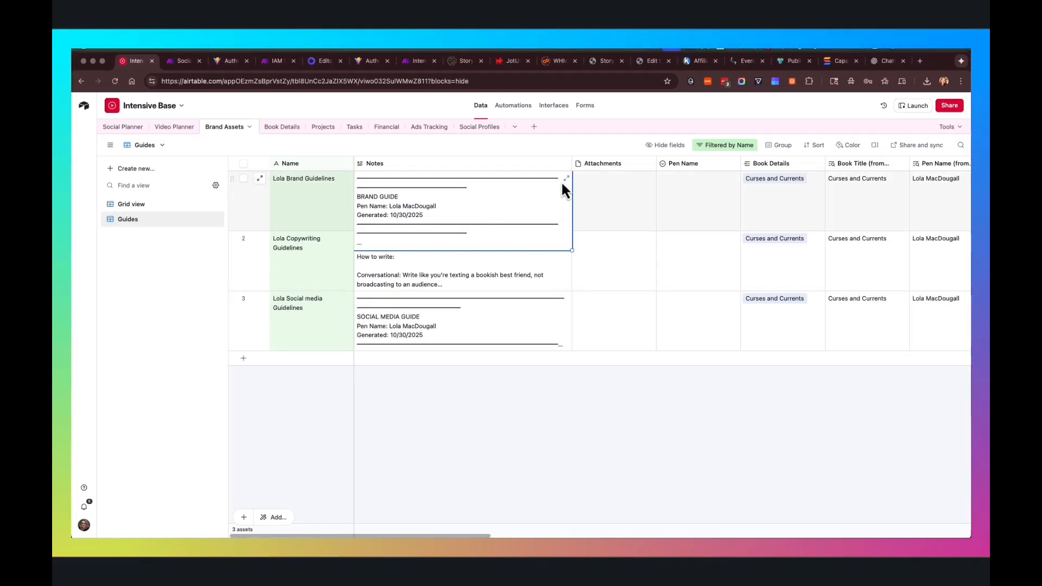
{"action": "left_click", "coordinate": [566, 178]}
{"action": "scroll", "coordinate": [672, 282], "scroll_direction": "down", "scroll_amount": 5}
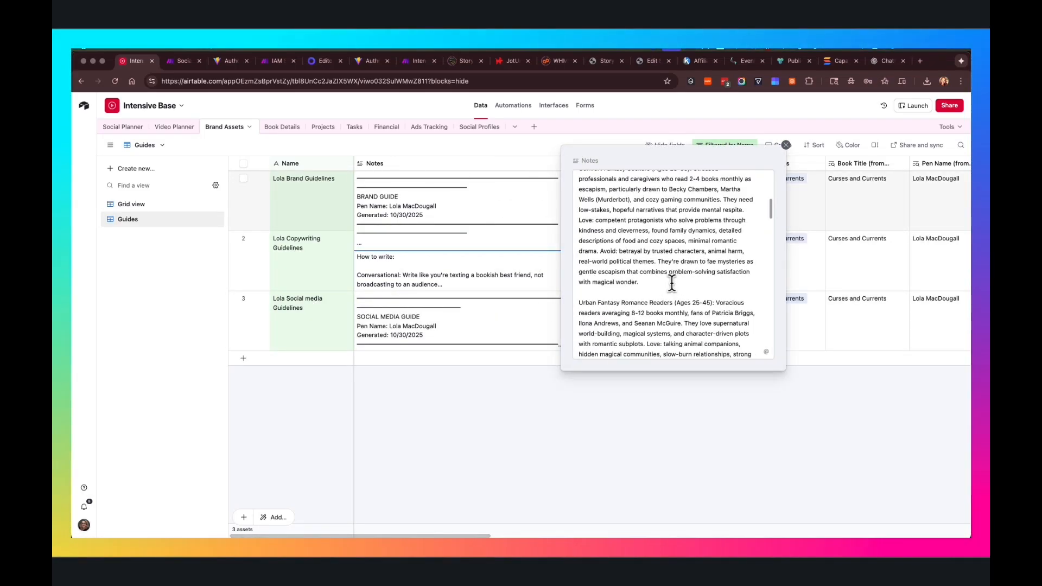
{"action": "scroll", "coordinate": [672, 282], "scroll_direction": "down", "scroll_amount": 10}
{"action": "scroll", "coordinate": [672, 282], "scroll_direction": "down", "scroll_amount": 1}
{"action": "scroll", "coordinate": [672, 282], "scroll_direction": "up", "scroll_amount": 2}
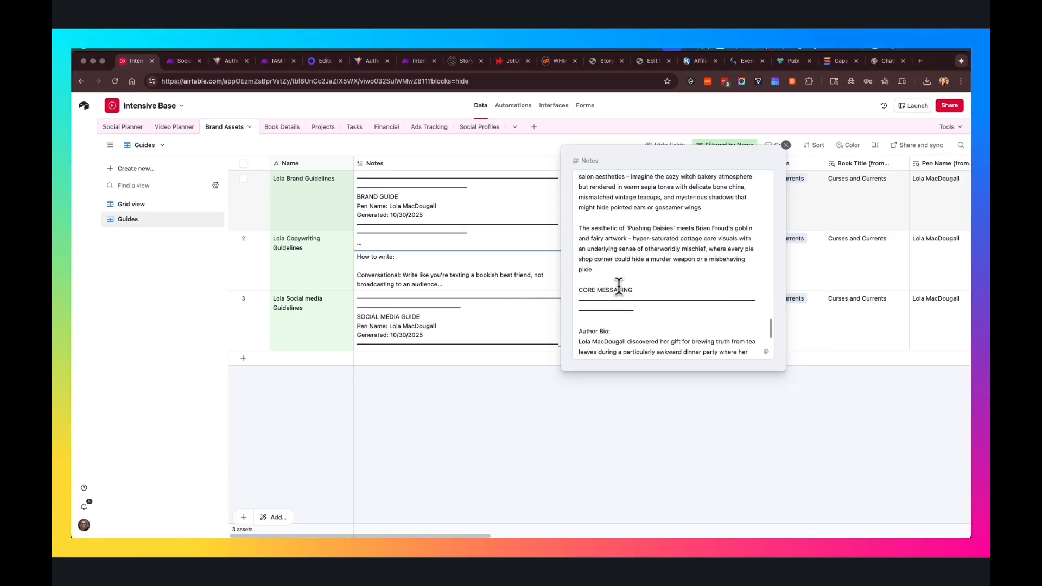
{"action": "scroll", "coordinate": [619, 286], "scroll_direction": "down", "scroll_amount": 5}
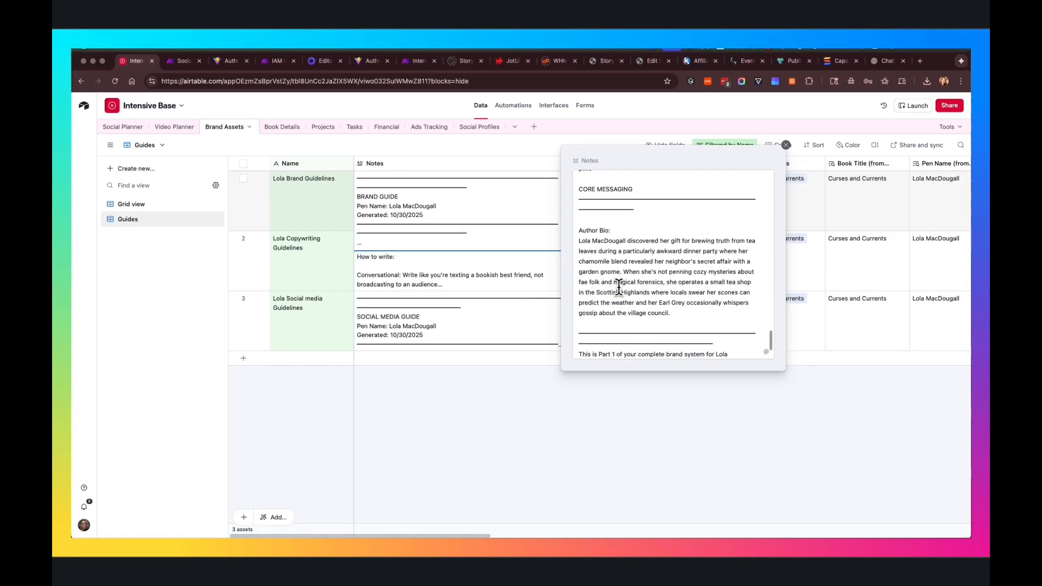
Step: Examine the brand guide's visual inspiration, color palette, typography, voice and brand foundation sections, and close the expanded Notes
{"action": "scroll", "coordinate": [619, 271], "scroll_direction": "up", "scroll_amount": 6}
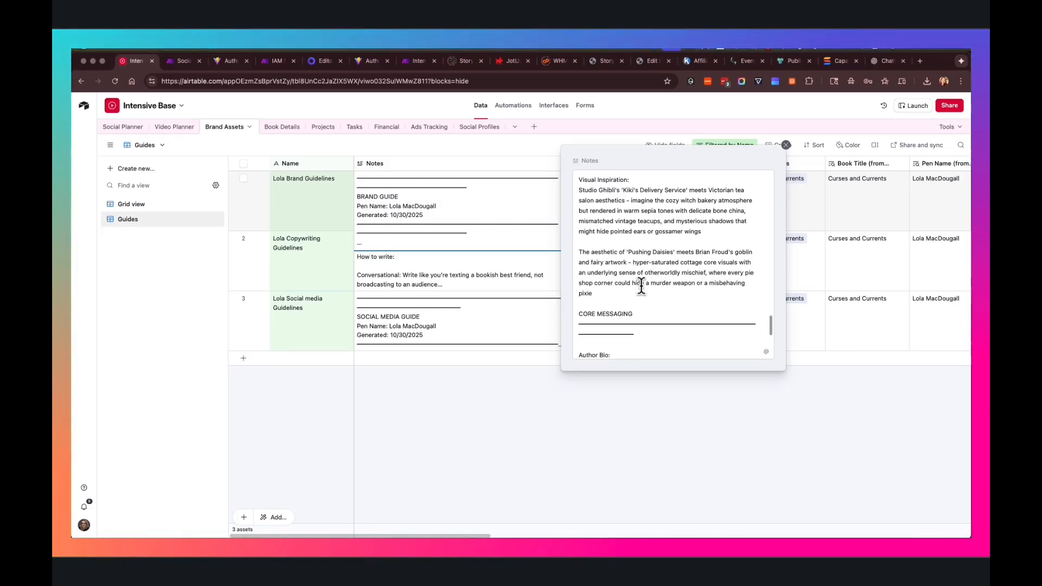
{"action": "scroll", "coordinate": [641, 283], "scroll_direction": "up", "scroll_amount": 1}
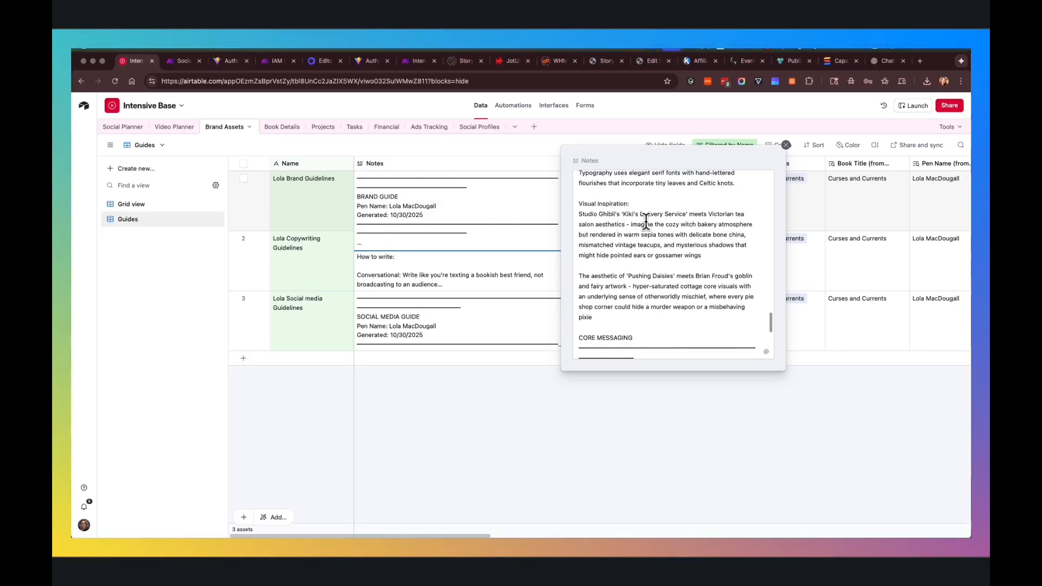
{"action": "scroll", "coordinate": [647, 270], "scroll_direction": "up", "scroll_amount": 1}
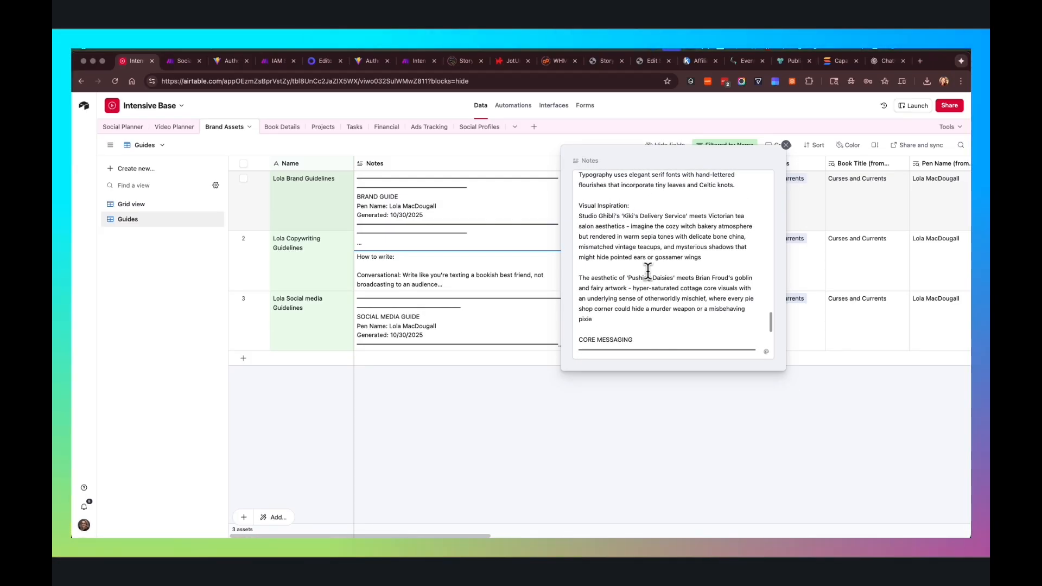
{"action": "scroll", "coordinate": [648, 270], "scroll_direction": "up", "scroll_amount": 5}
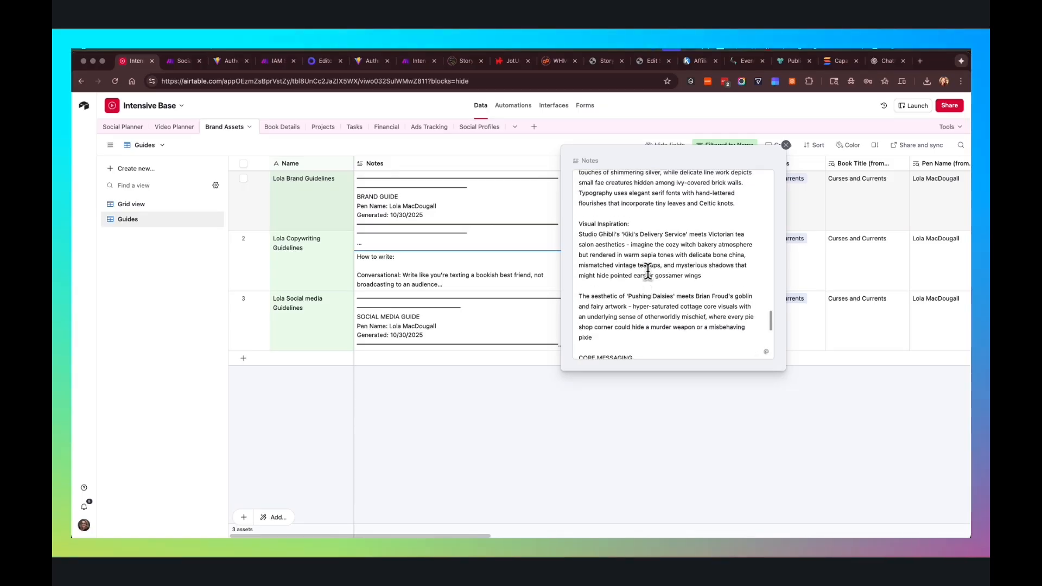
{"action": "scroll", "coordinate": [648, 270], "scroll_direction": "up", "scroll_amount": 4}
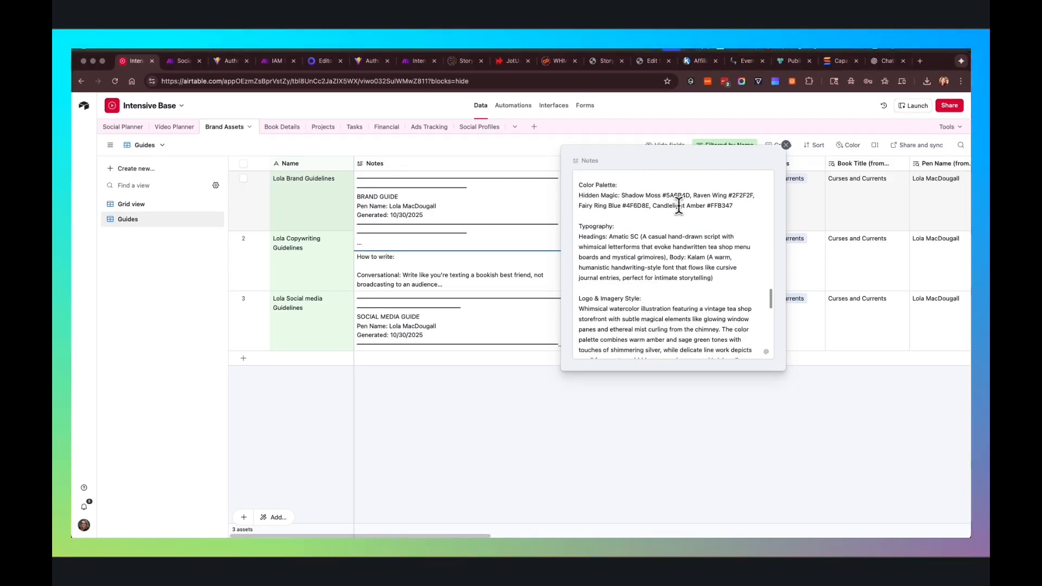
{"action": "scroll", "coordinate": [659, 263], "scroll_direction": "up", "scroll_amount": 8}
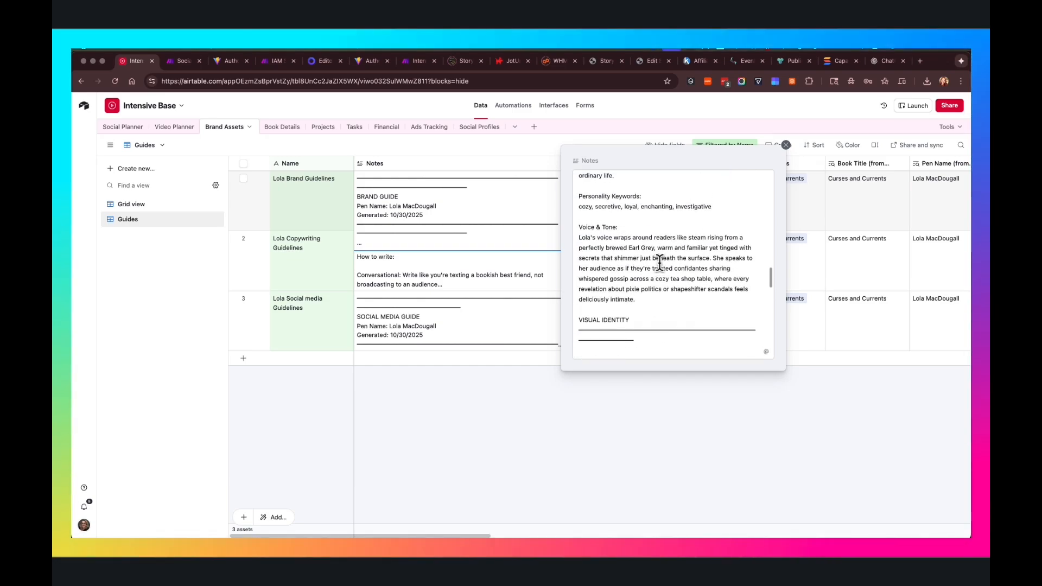
{"action": "scroll", "coordinate": [659, 263], "scroll_direction": "up", "scroll_amount": 10}
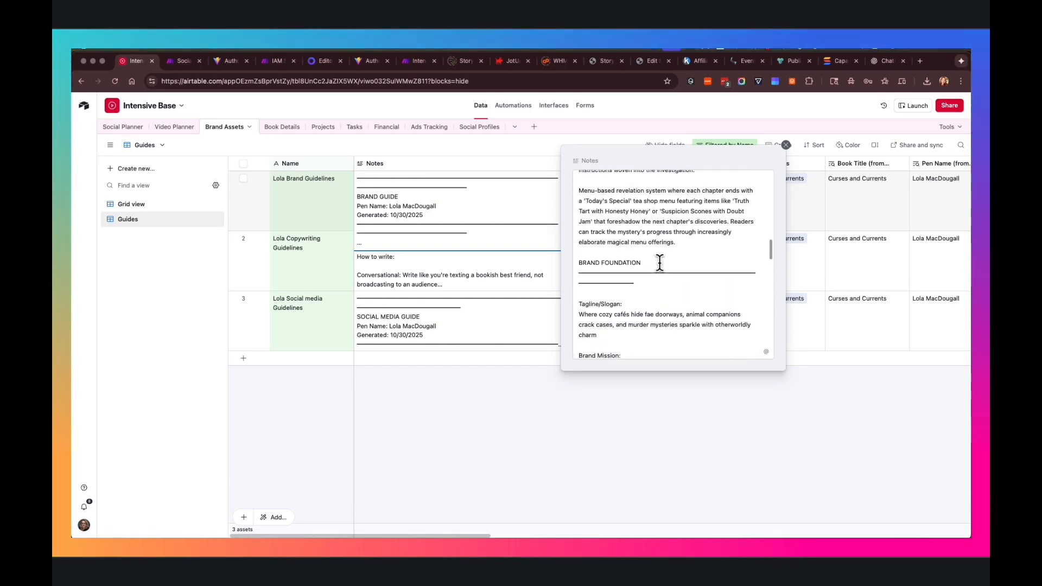
{"action": "scroll", "coordinate": [659, 263], "scroll_direction": "up", "scroll_amount": 10}
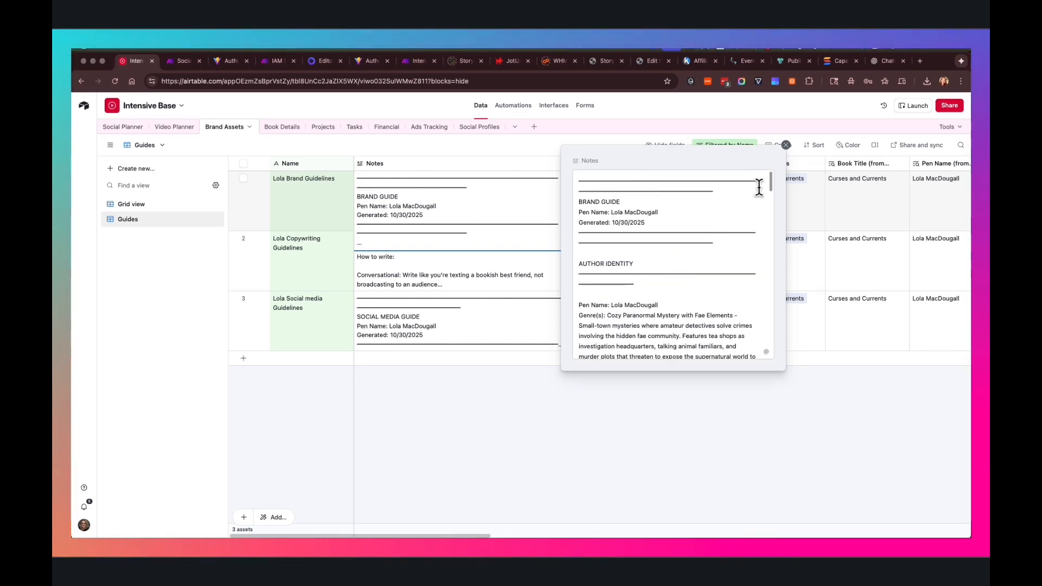
{"action": "left_click", "coordinate": [787, 145]}
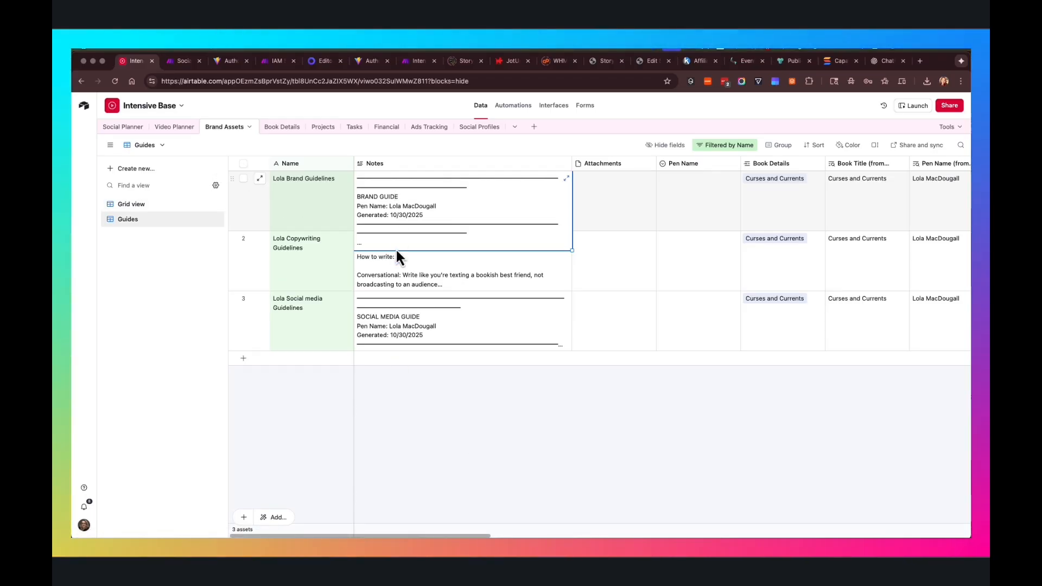
{"action": "left_click", "coordinate": [463, 452]}
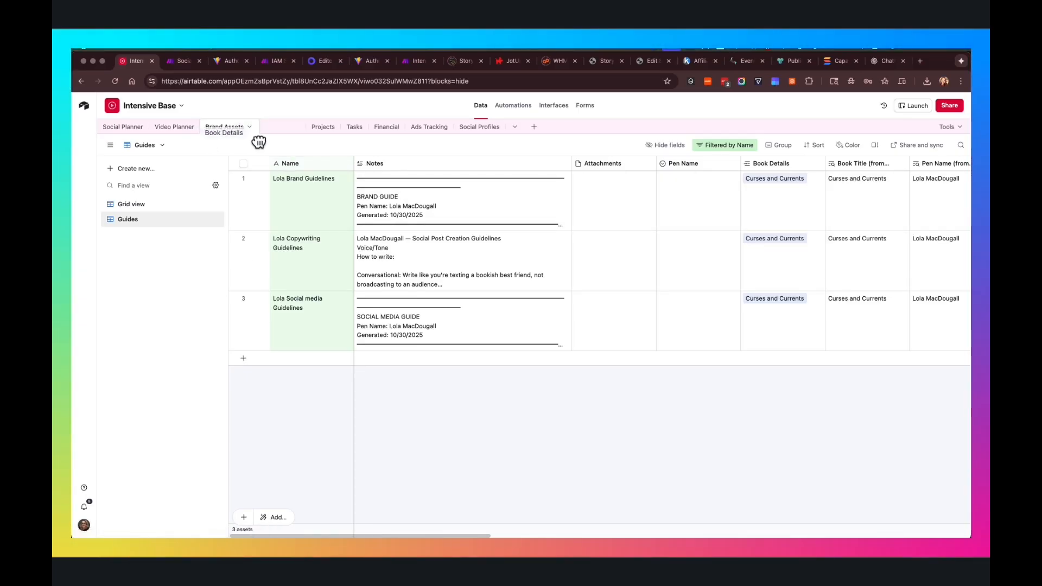
Step: Open the Book Details table and examine its fields across to the Style Guide and linked Notes
{"action": "left_click", "coordinate": [280, 129]}
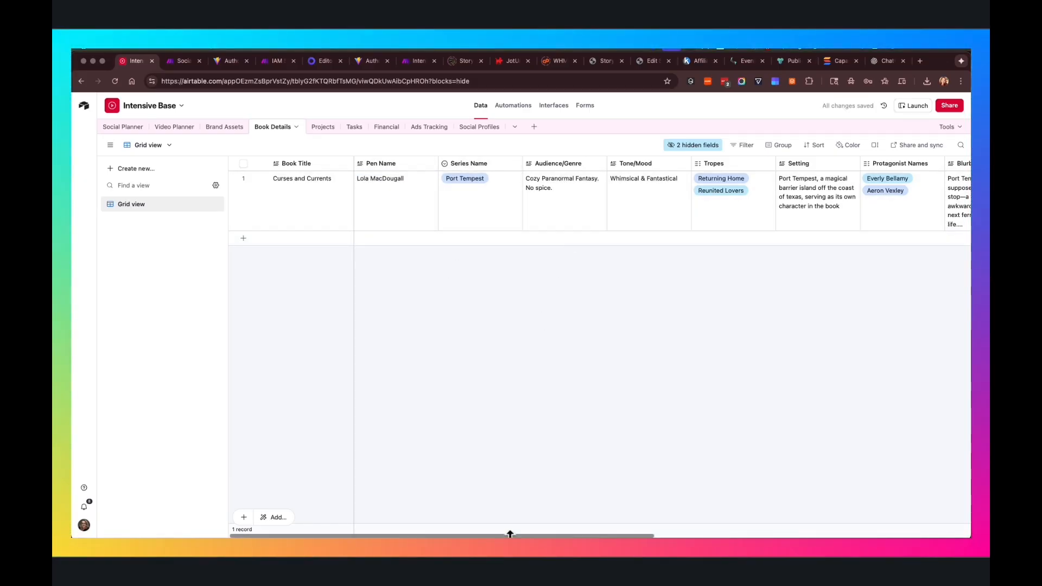
{"action": "left_click_drag", "start_coordinate": [510, 536], "coordinate": [588, 536]}
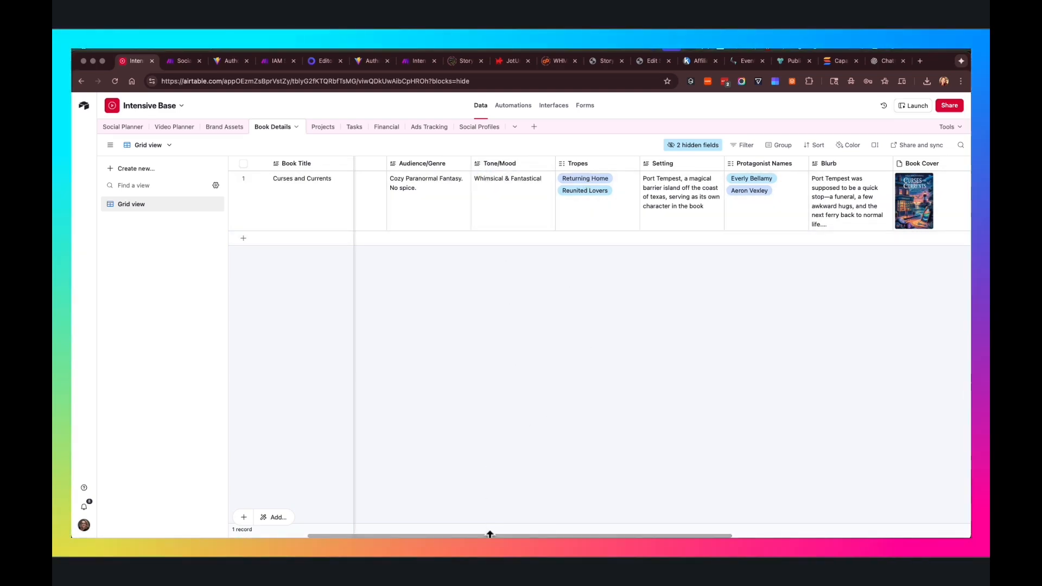
{"action": "left_click_drag", "start_coordinate": [490, 536], "coordinate": [578, 536]}
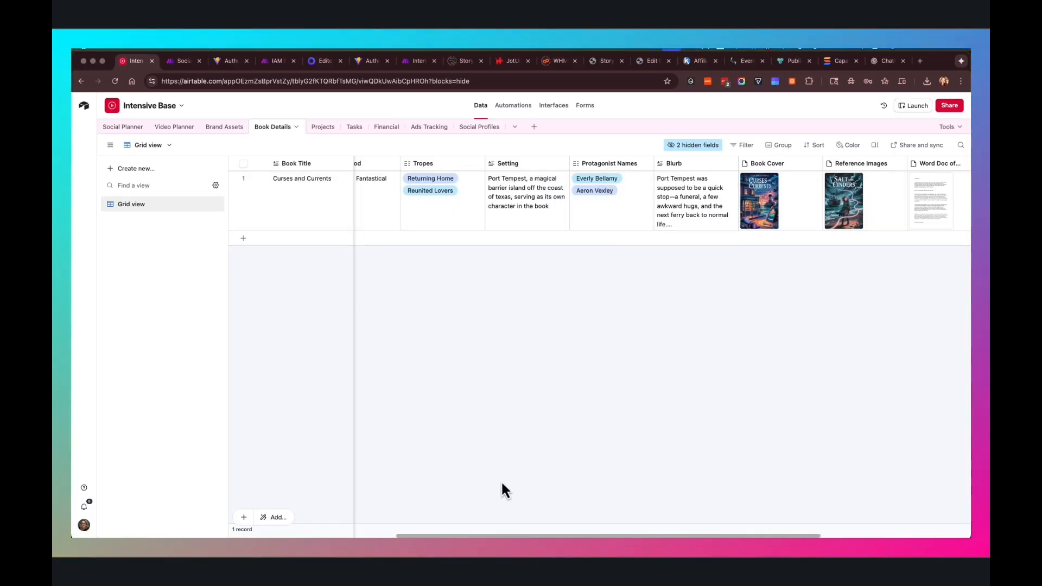
{"action": "left_click_drag", "start_coordinate": [507, 536], "coordinate": [624, 536]}
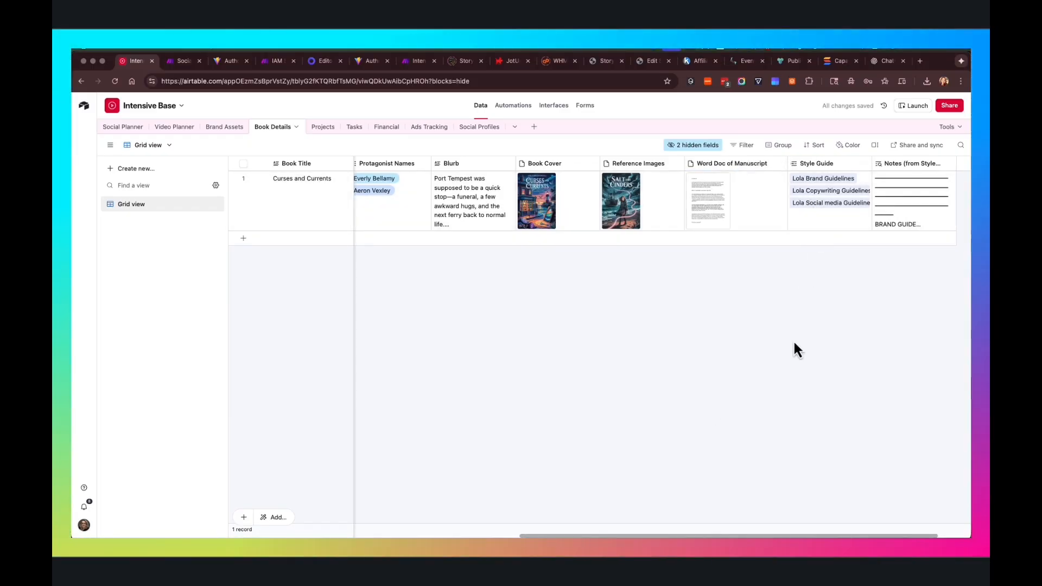
{"action": "scroll", "coordinate": [774, 530], "scroll_direction": "left", "scroll_amount": 10}
{"action": "scroll", "coordinate": [662, 348], "scroll_direction": "left", "scroll_amount": 1}
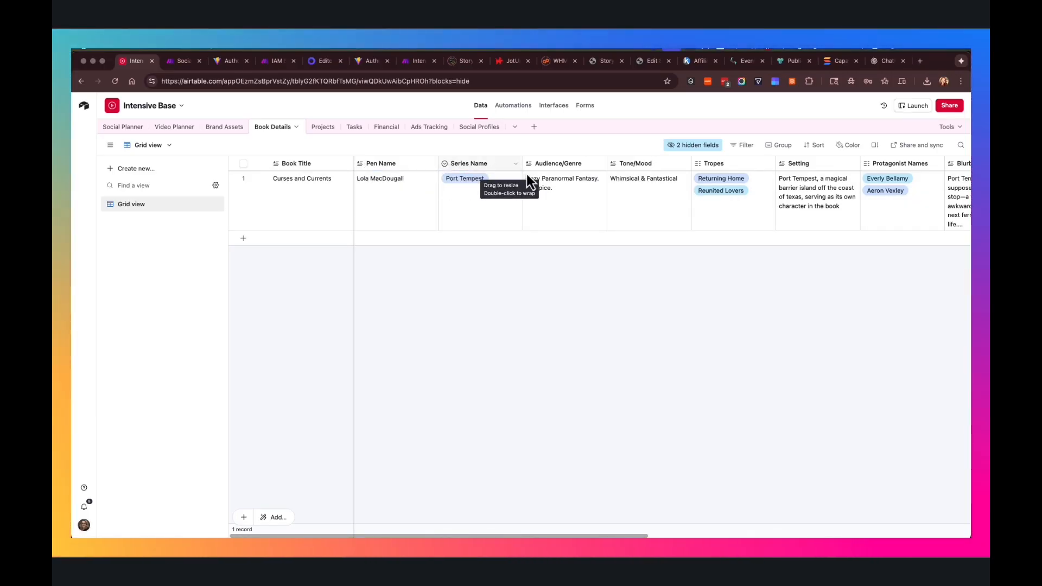
Step: Inspect the field type and options of the Series Name and Tropes fields, leaving both without saving changes
{"action": "right_click", "coordinate": [480, 164]}
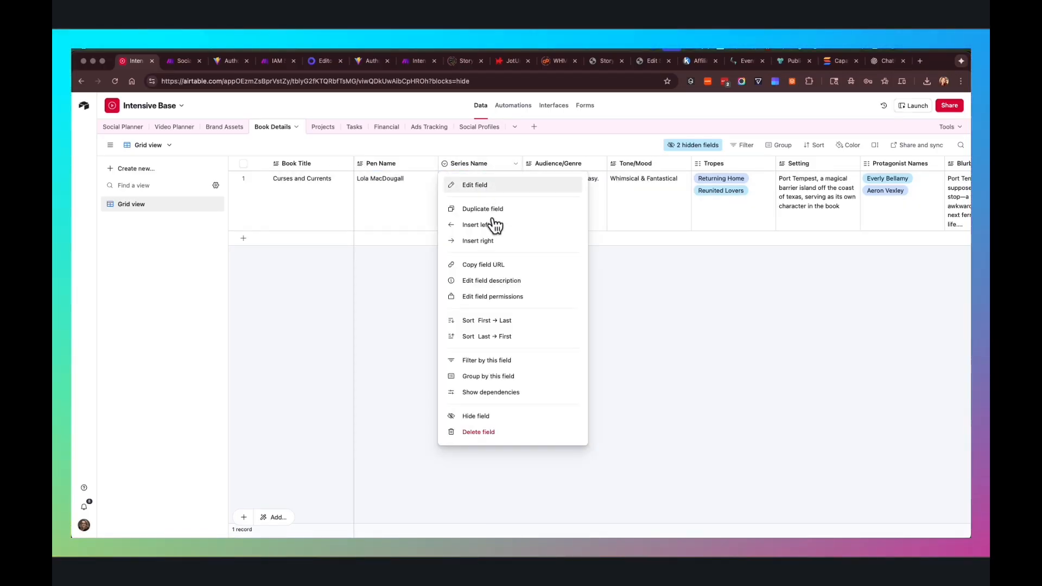
{"action": "key", "text": "Return"}
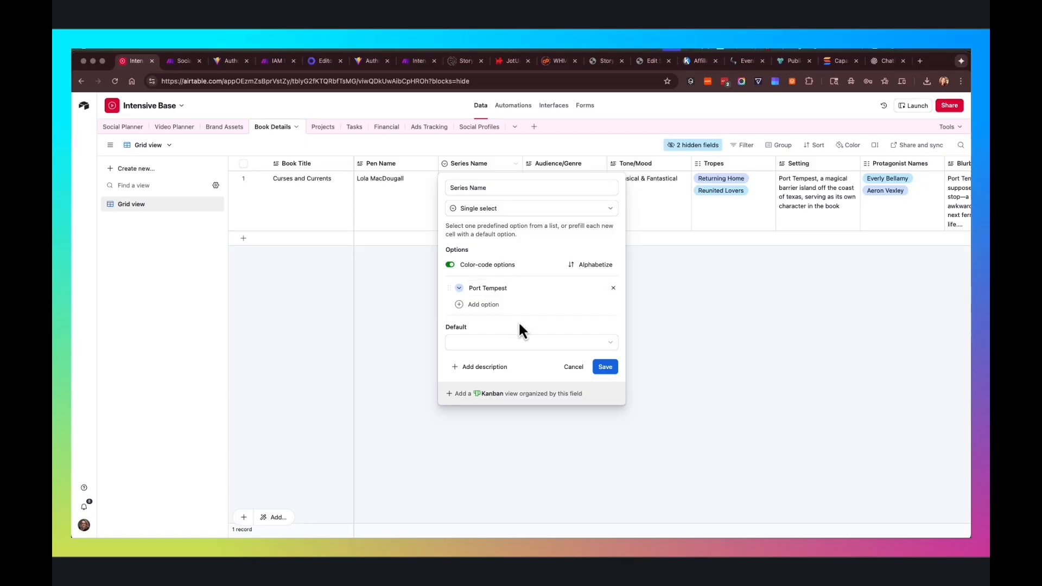
{"action": "left_click", "coordinate": [574, 367]}
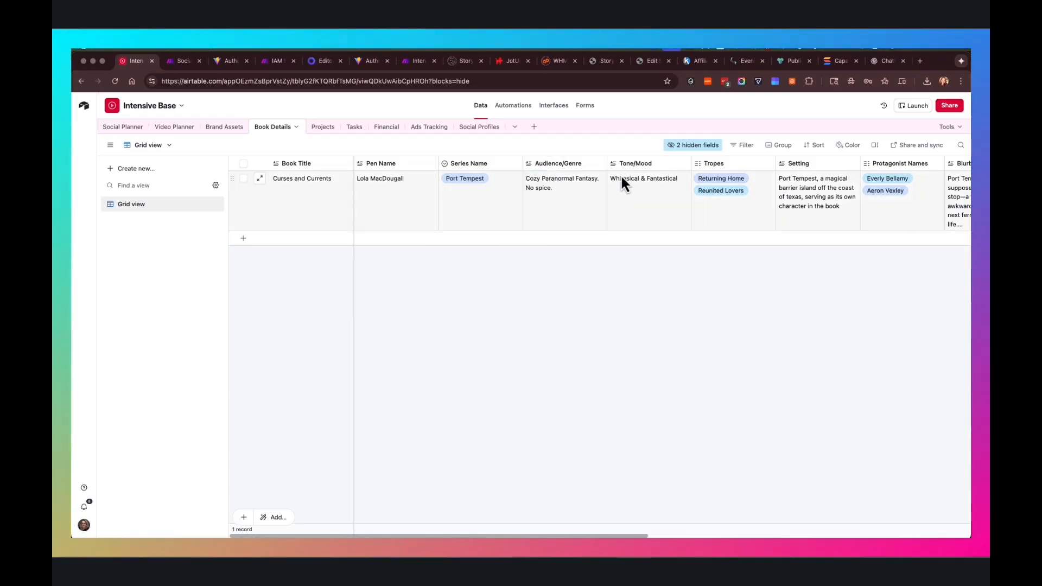
{"action": "right_click", "coordinate": [711, 166]}
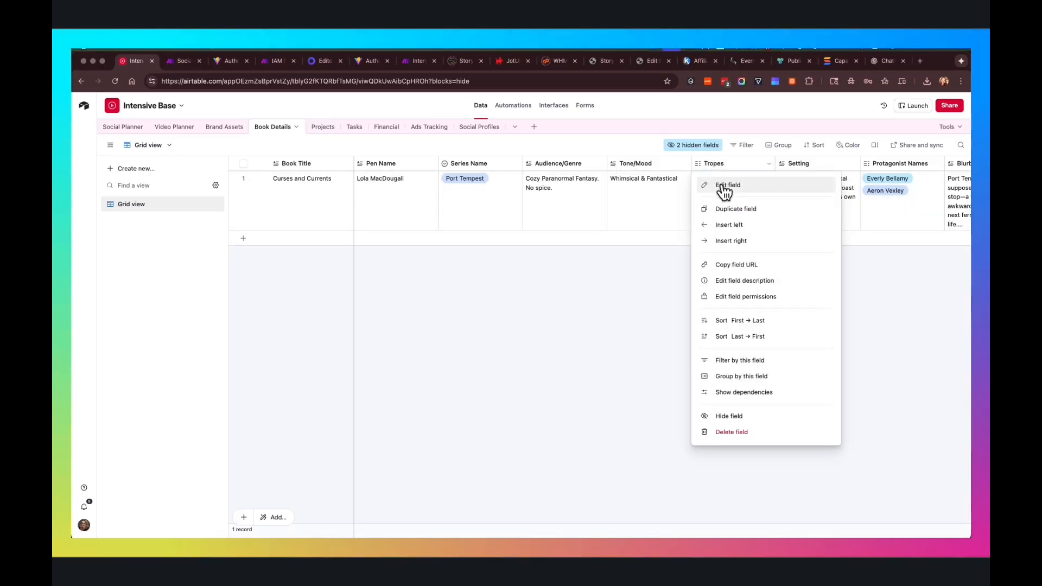
{"action": "left_click", "coordinate": [724, 186]}
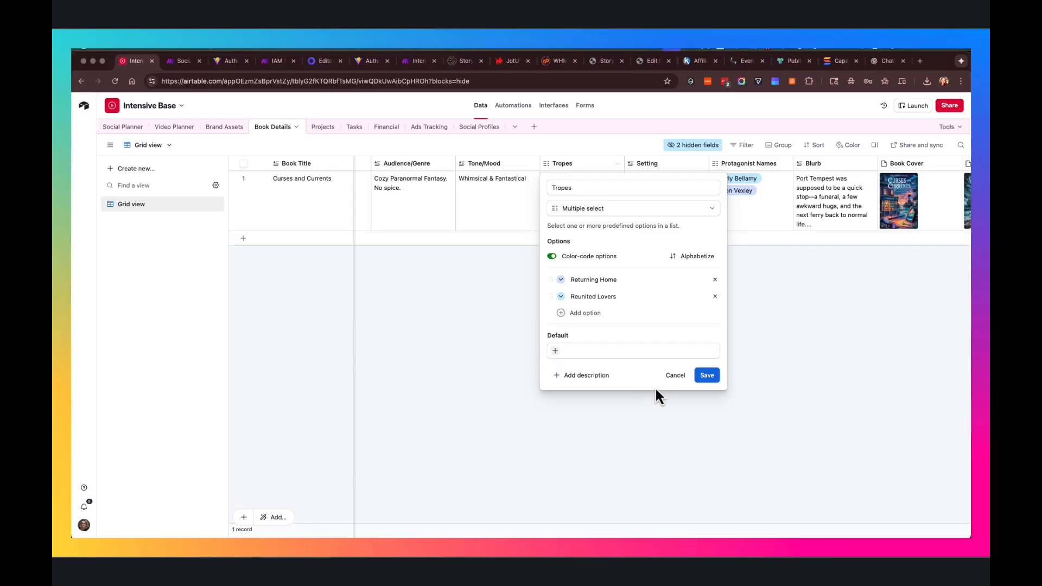
{"action": "left_click", "coordinate": [671, 378]}
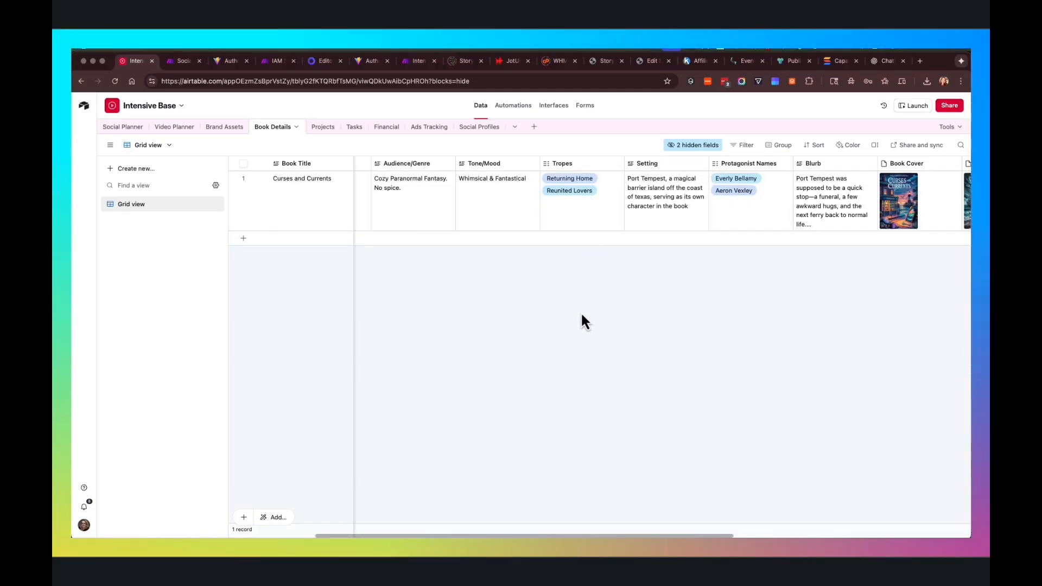
Step: Examine the remaining Book Details fields from Tropes and Blurb through the cover, reference images and manuscript to the Style Guide and Notes
{"action": "left_click_drag", "start_coordinate": [553, 536], "coordinate": [645, 536]}
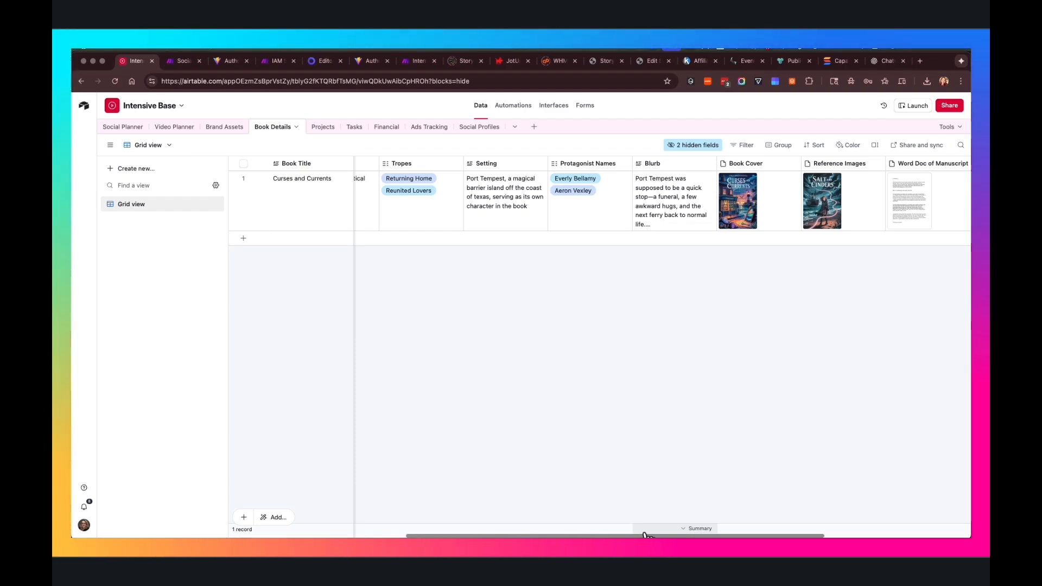
{"action": "left_click_drag", "start_coordinate": [645, 536], "coordinate": [667, 536]}
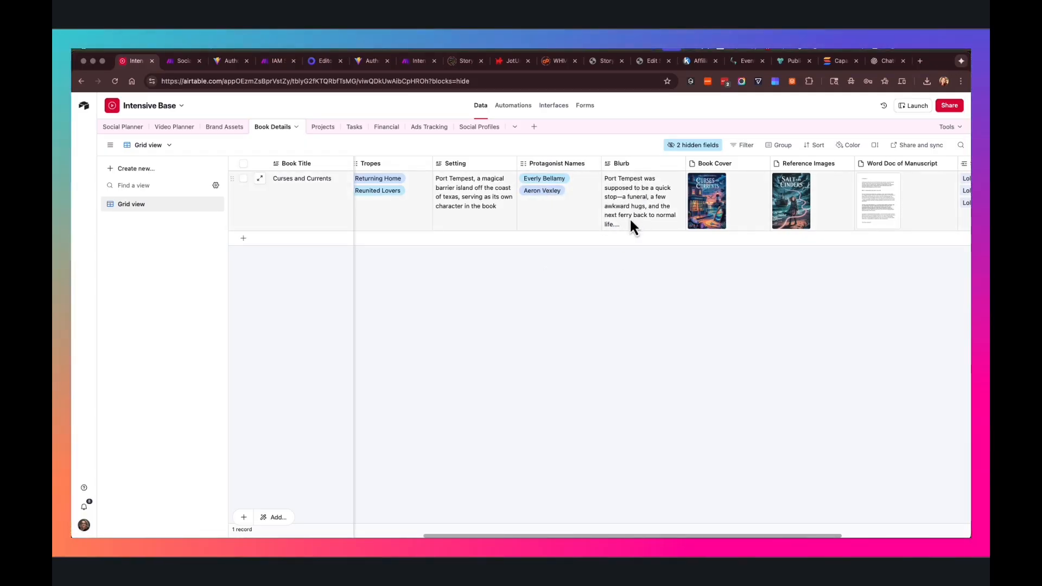
{"action": "left_click_drag", "start_coordinate": [619, 536], "coordinate": [741, 536]}
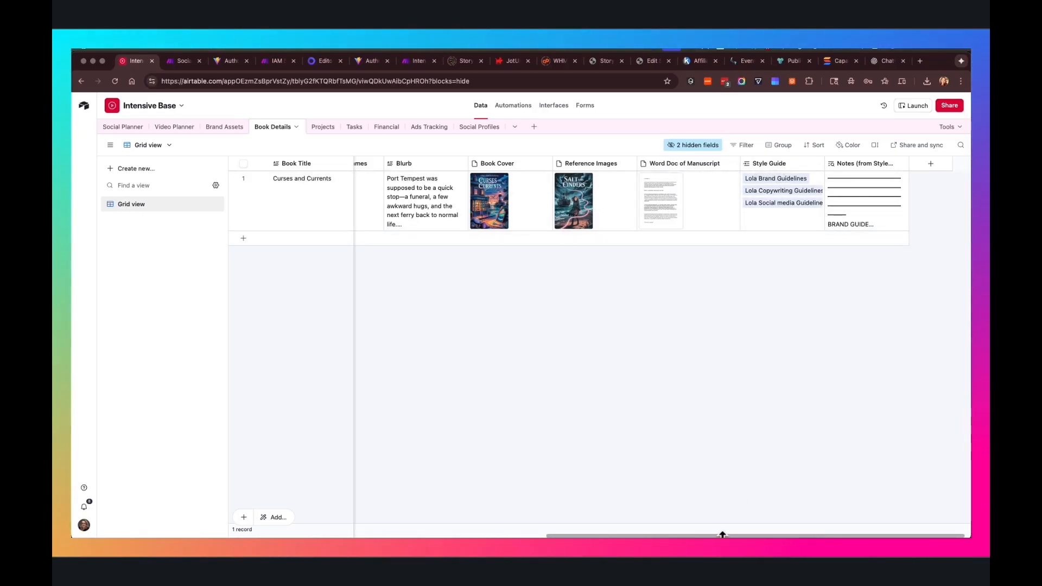
{"action": "scroll", "coordinate": [742, 194], "scroll_direction": "right", "scroll_amount": 1}
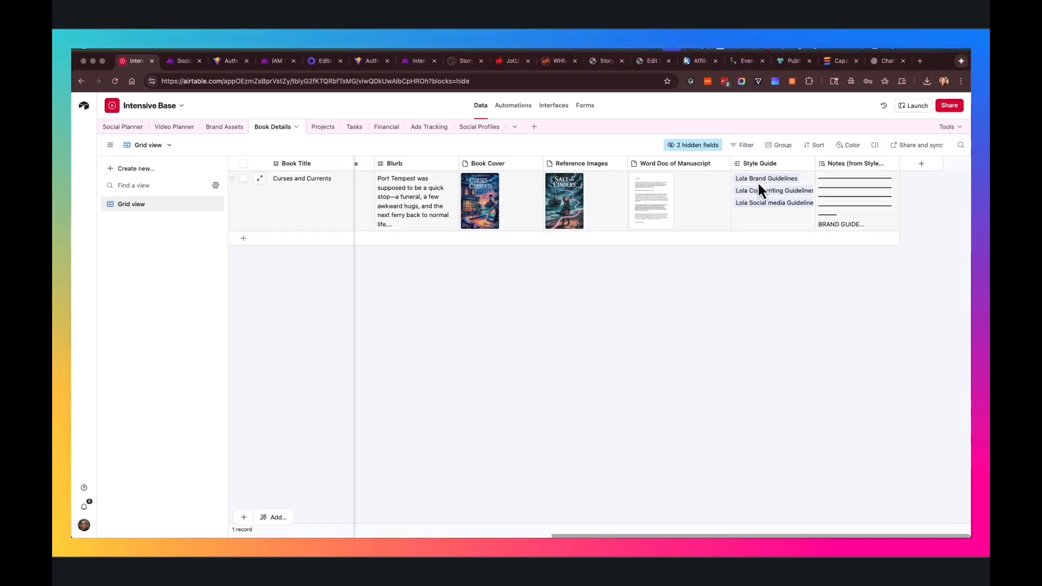
Step: View the settings for a new field linking to the Brand Assets table, and leave without creating it
{"action": "left_click", "coordinate": [923, 166]}
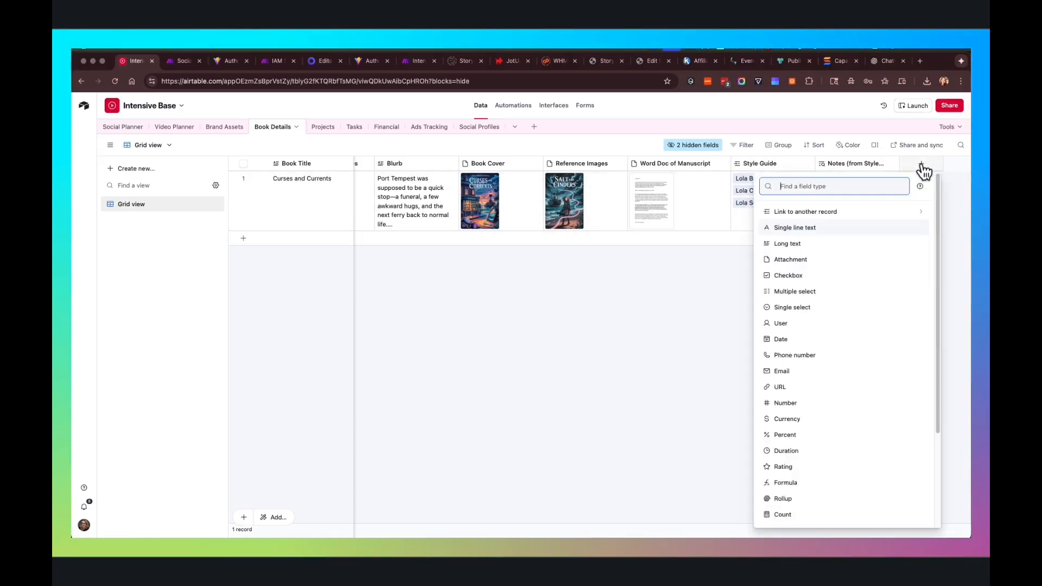
{"action": "left_click", "coordinate": [825, 217]}
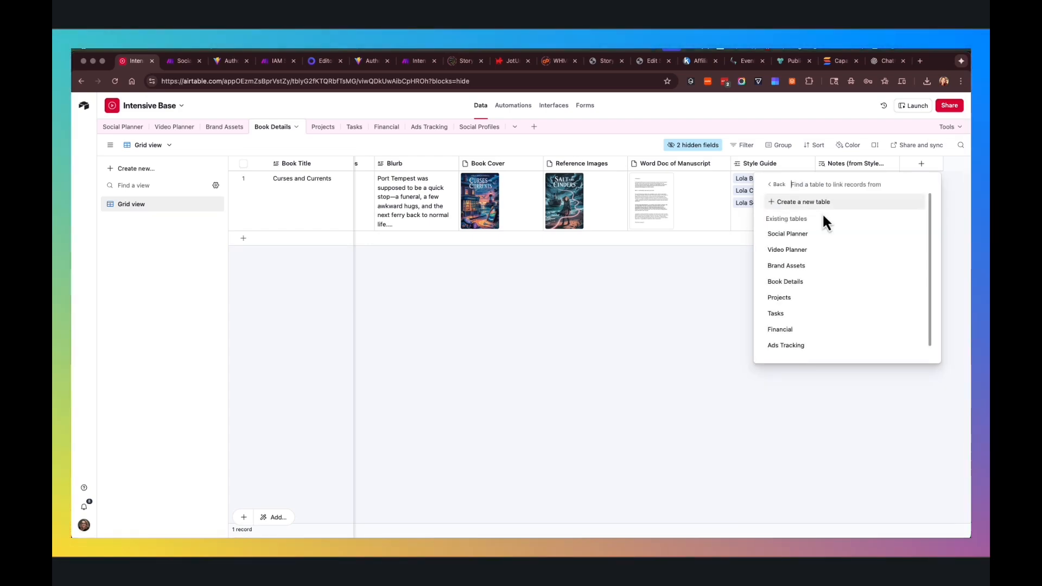
{"action": "left_click", "coordinate": [791, 268]}
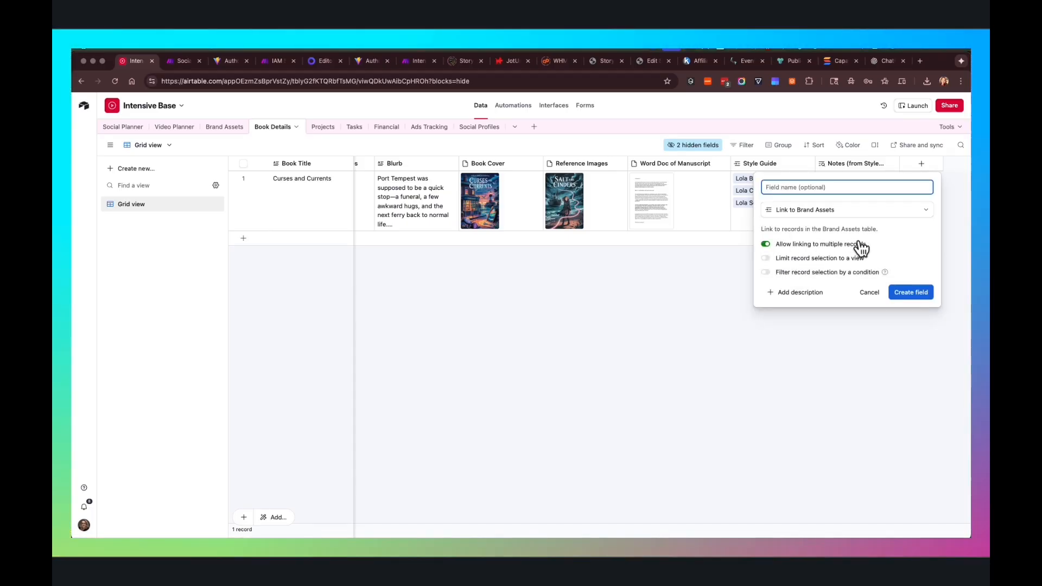
{"action": "left_click", "coordinate": [870, 294]}
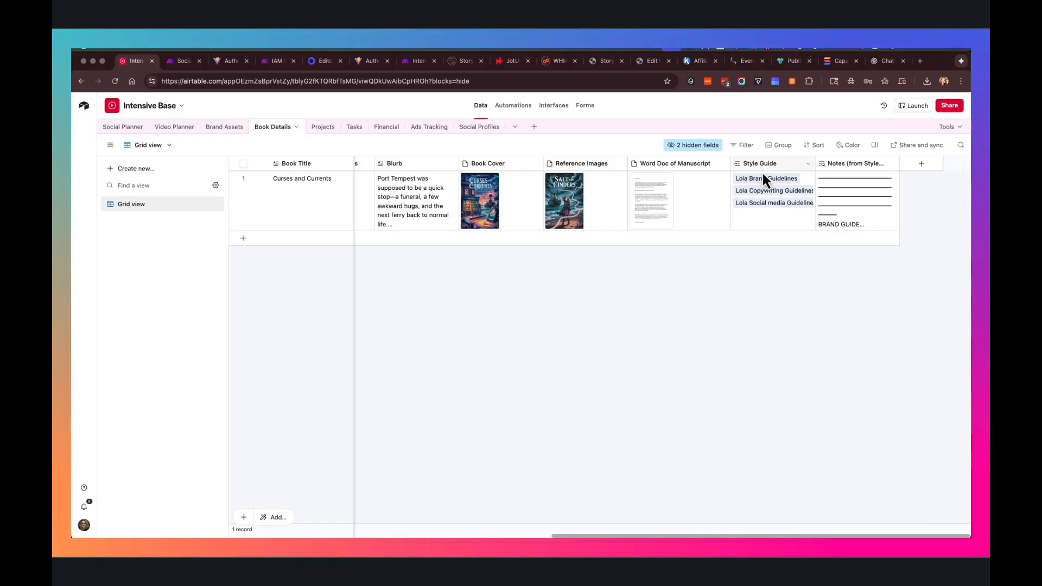
Step: Check the Notes (from Style Guide) cell and view the lookup fields available through Style Guide, without adding any
{"action": "left_click", "coordinate": [843, 193]}
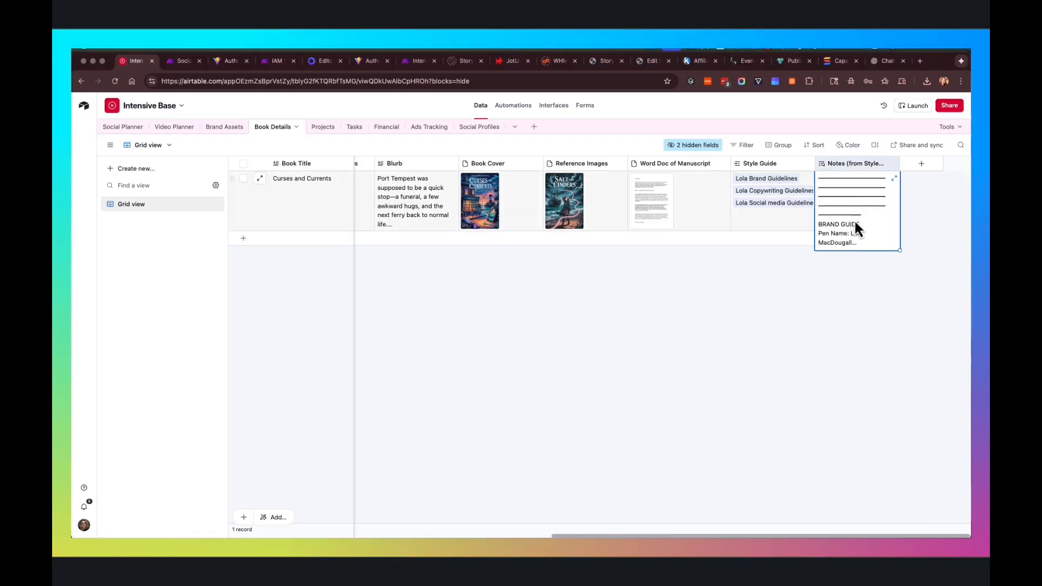
{"action": "right_click", "coordinate": [771, 162]}
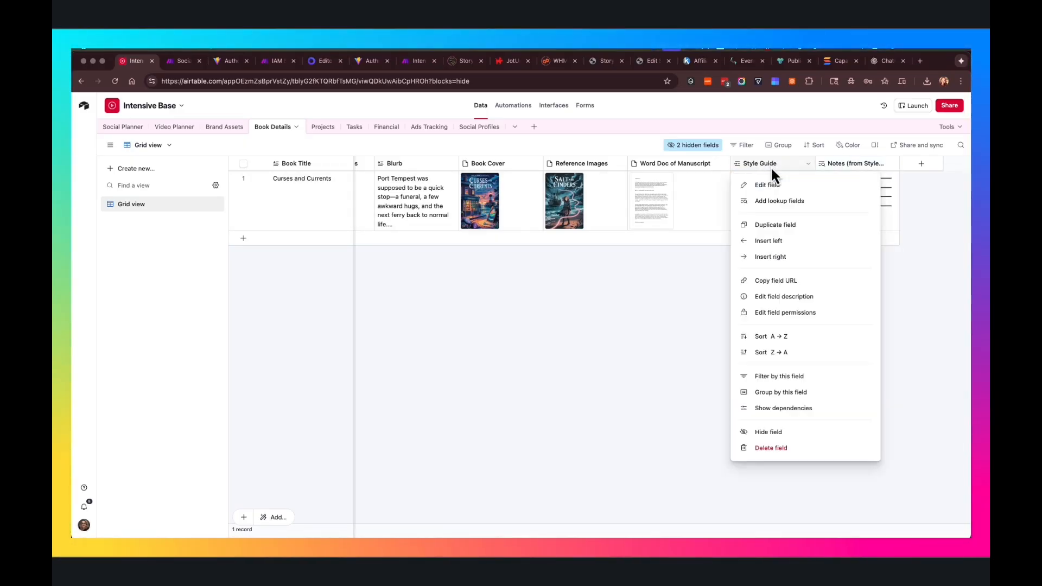
{"action": "left_click", "coordinate": [781, 202]}
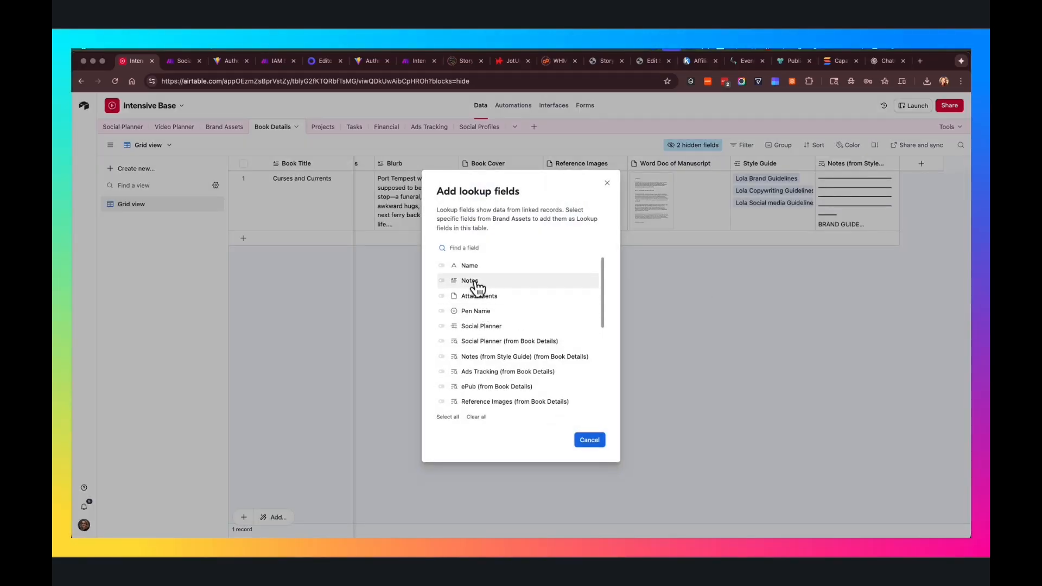
{"action": "left_click", "coordinate": [589, 440]}
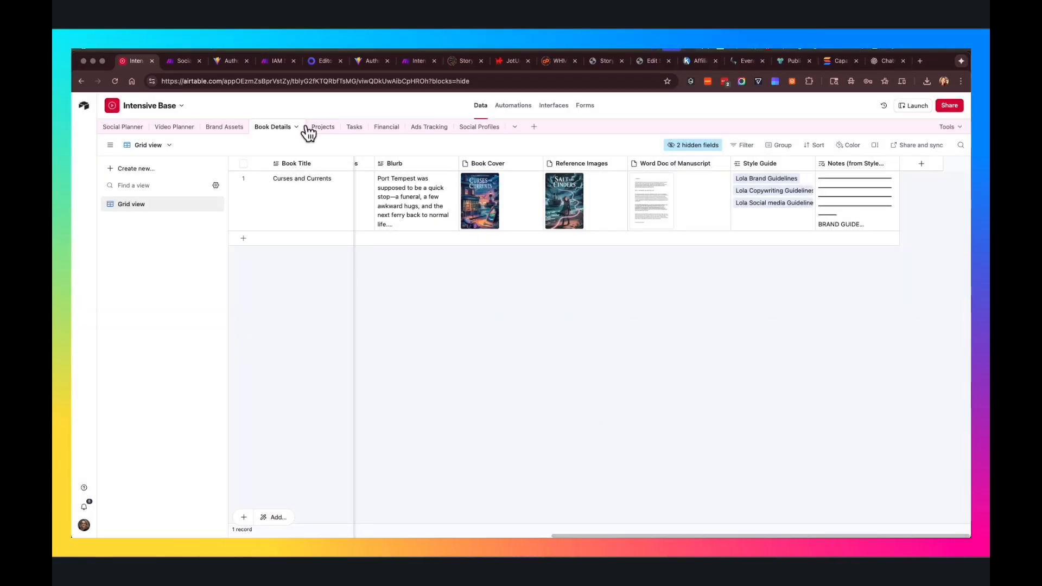
Step: Check the Brand Assets table, and save the Book Details Style Guide field with linking to multiple records turned off
{"action": "left_click", "coordinate": [242, 130]}
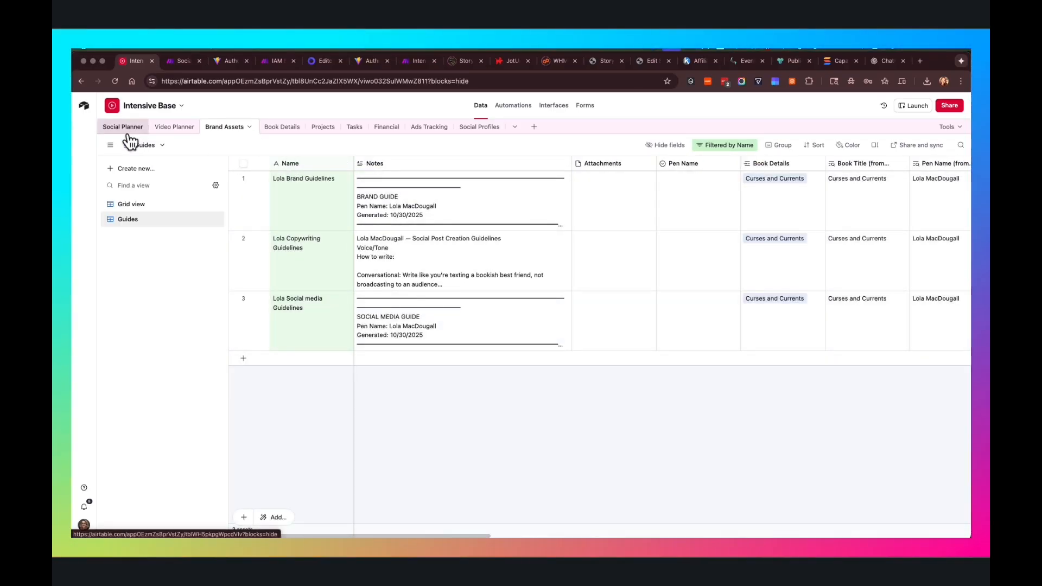
{"action": "left_click", "coordinate": [282, 128]}
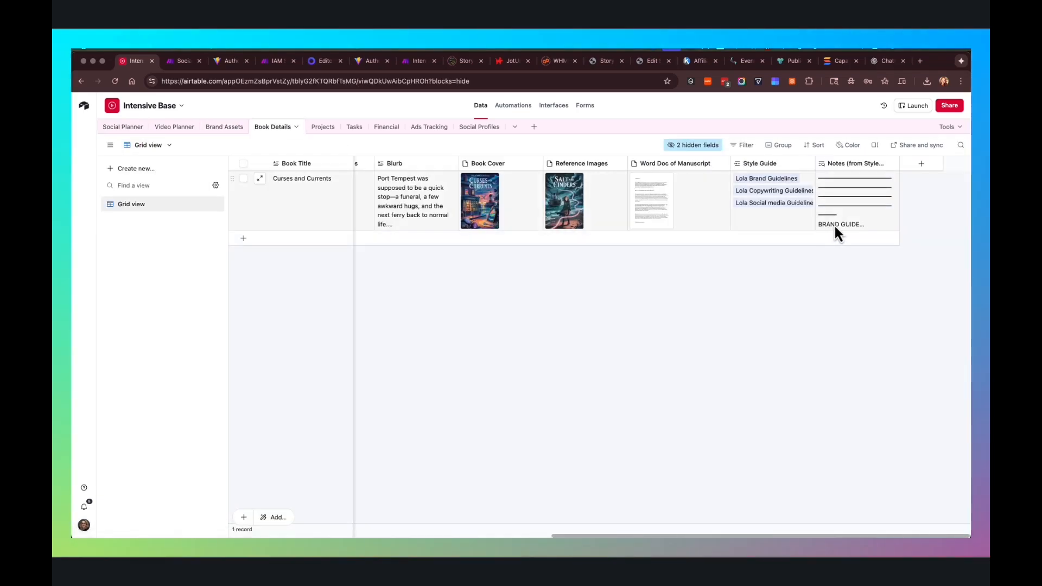
{"action": "right_click", "coordinate": [770, 161]}
{"action": "left_click", "coordinate": [780, 185]}
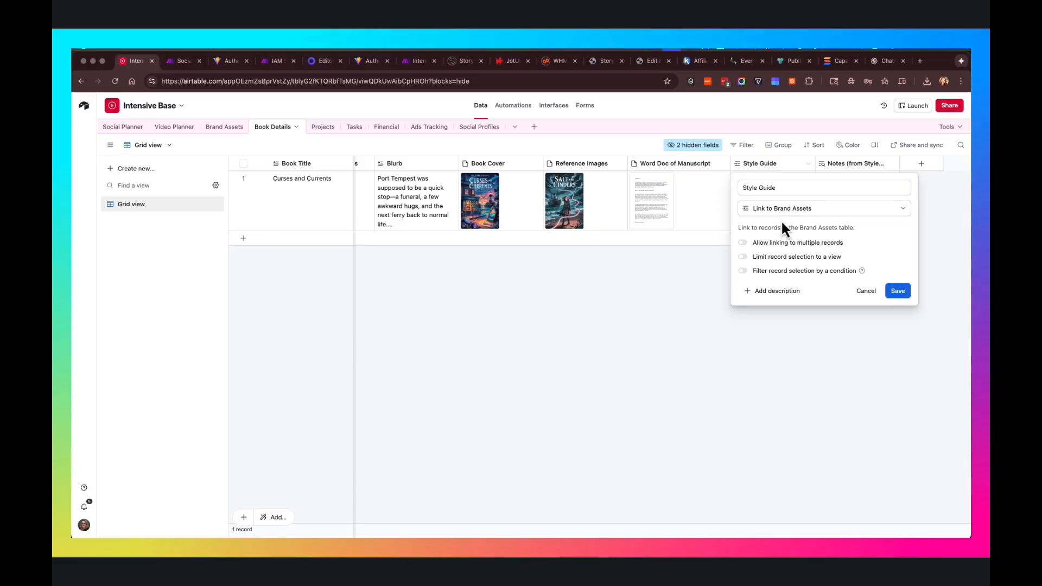
{"action": "left_click", "coordinate": [886, 292]}
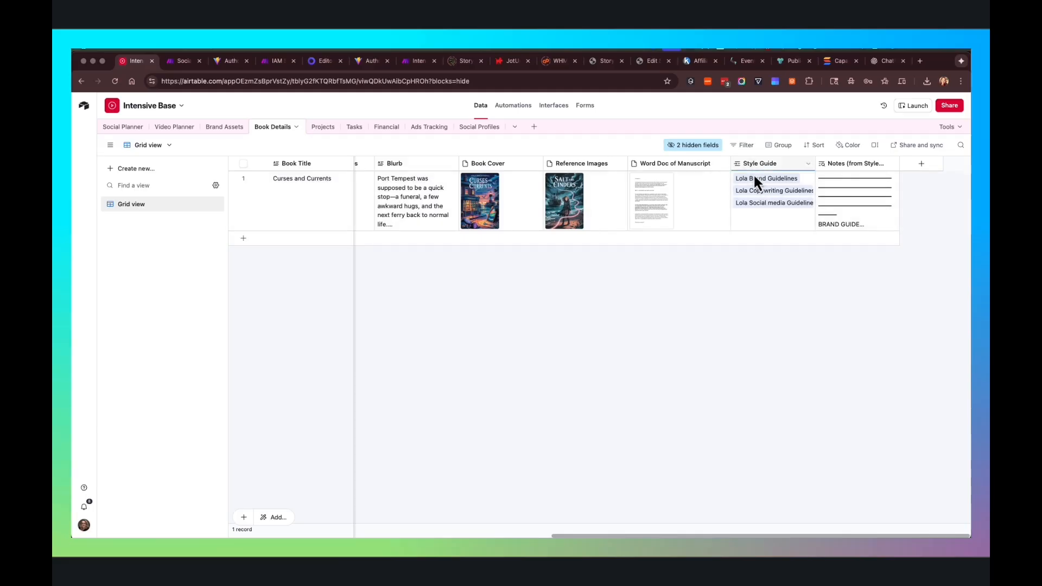
Step: Clear the linked records from the Style Guide cell of Curses and Currents and link the brand guidelines record
{"action": "left_click", "coordinate": [765, 215]}
{"action": "left_click", "coordinate": [798, 178]}
{"action": "left_click", "coordinate": [796, 179]}
{"action": "left_click", "coordinate": [878, 351]}
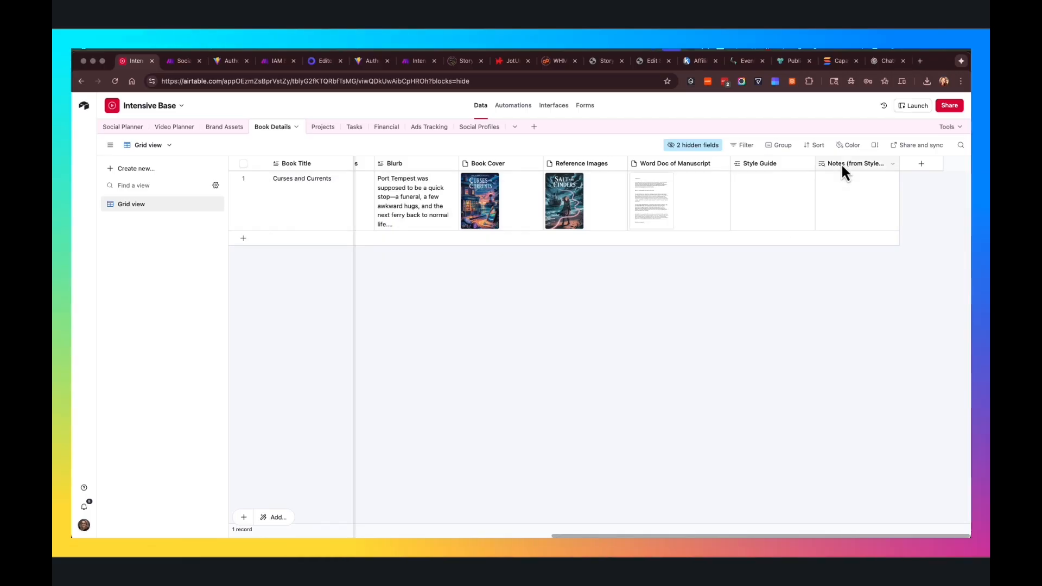
{"action": "left_click", "coordinate": [768, 199]}
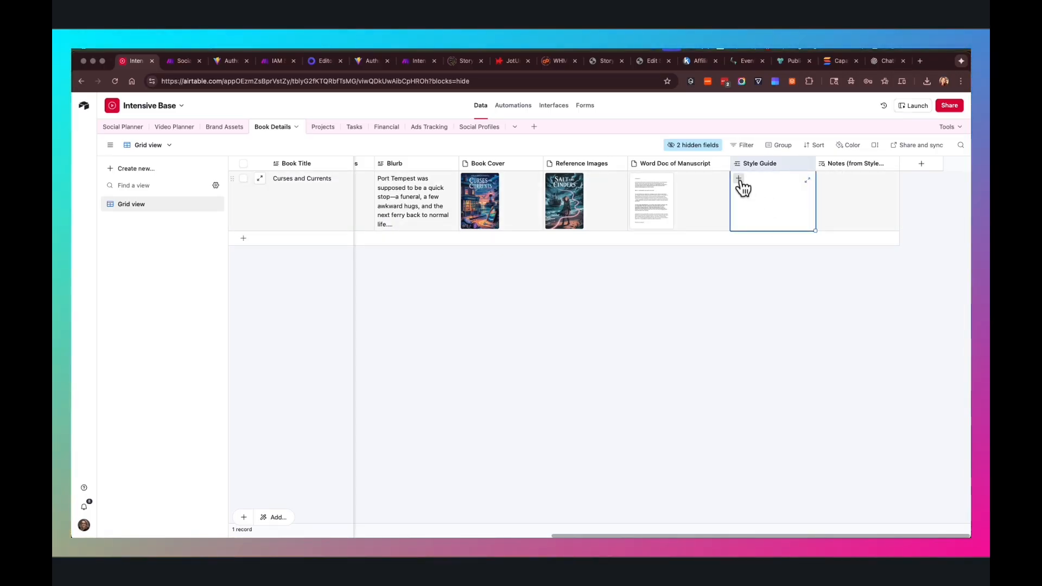
{"action": "left_click", "coordinate": [740, 179]}
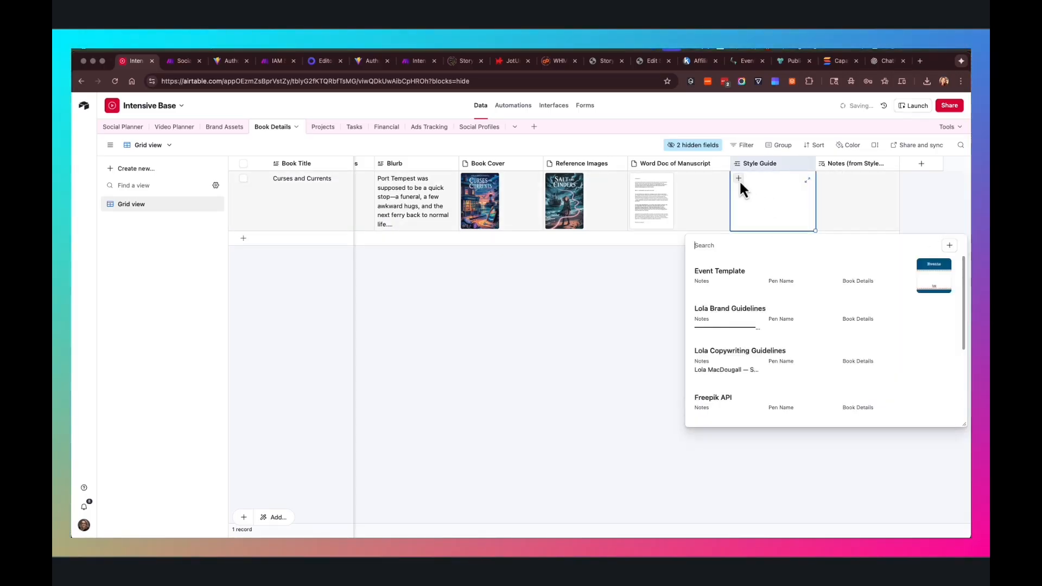
{"action": "left_click", "coordinate": [745, 317]}
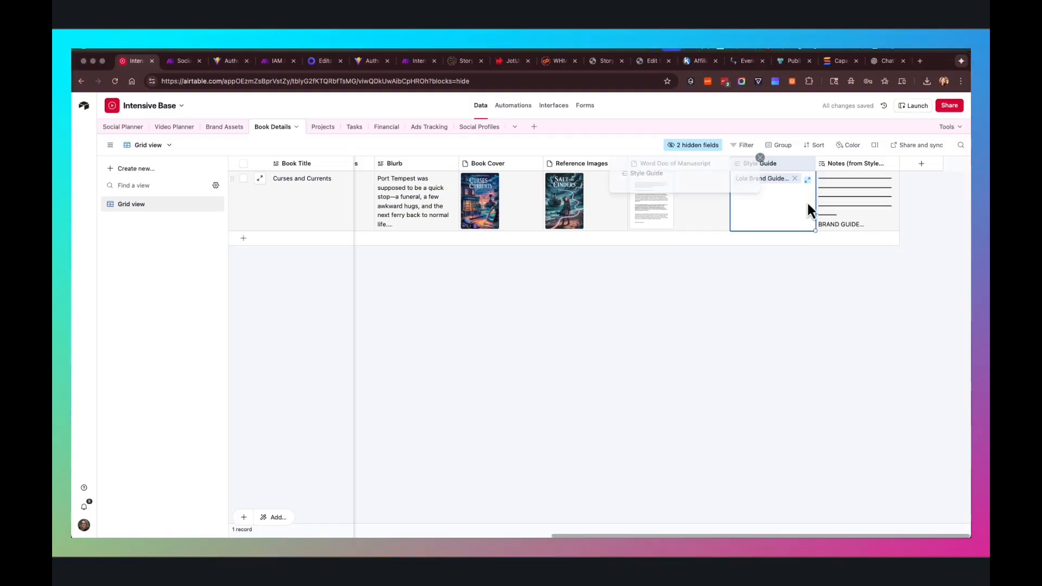
Step: Allow the Style Guide field to link to multiple records and confirm the configuration change
{"action": "right_click", "coordinate": [755, 168]}
{"action": "left_click", "coordinate": [741, 187]}
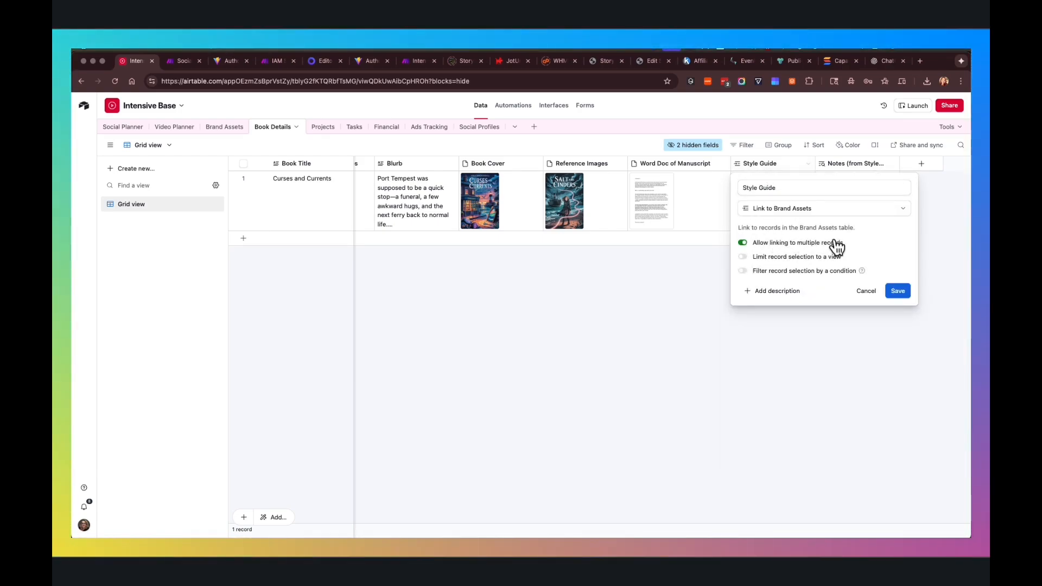
{"action": "left_click", "coordinate": [897, 291]}
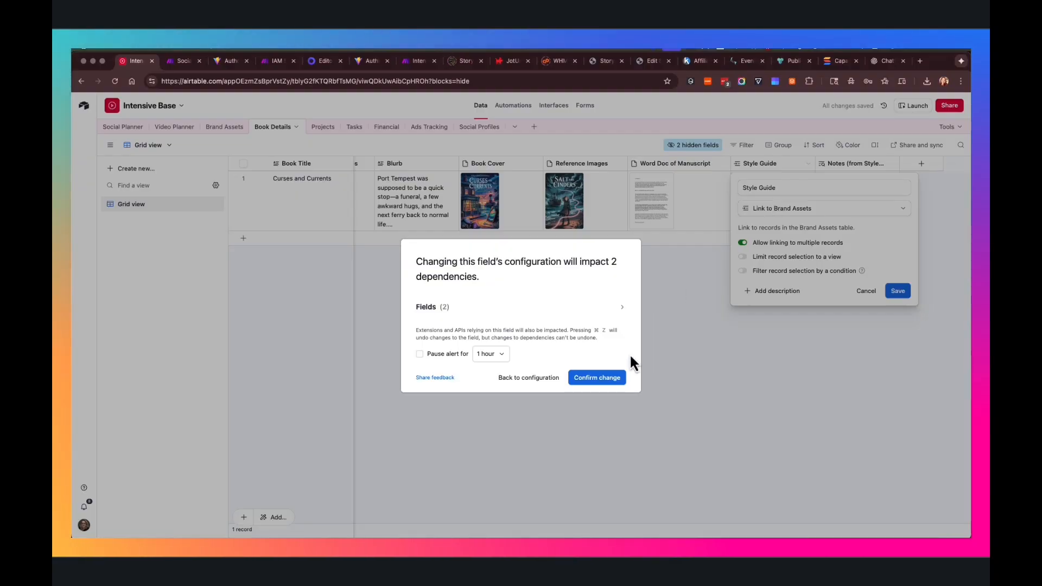
{"action": "left_click", "coordinate": [602, 377]}
Step: Link the copywriting guidelines and social media guidelines records in the Style Guide cell of Curses and Currents
{"action": "left_click", "coordinate": [751, 205]}
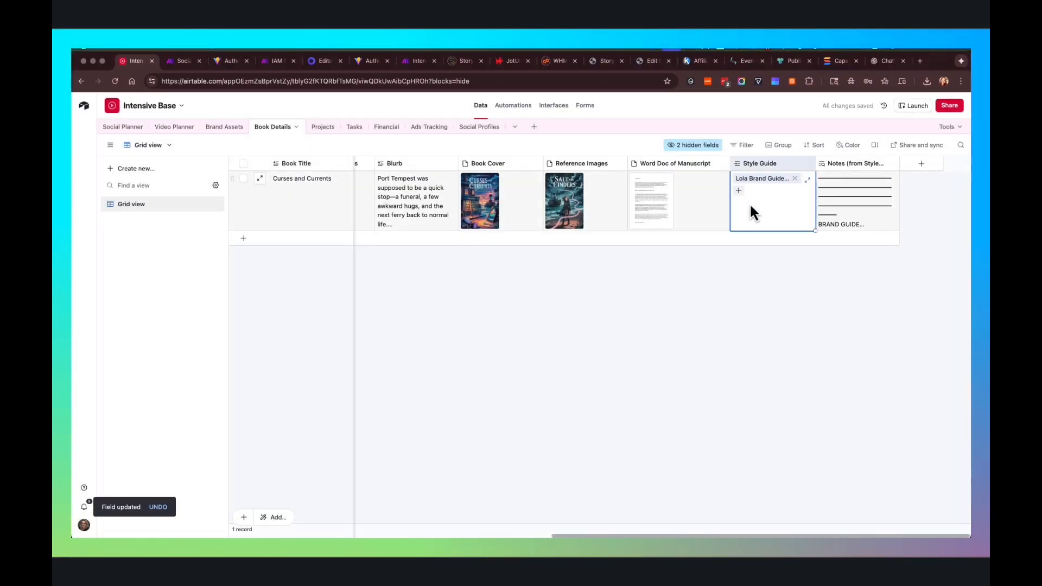
{"action": "left_click", "coordinate": [738, 191]}
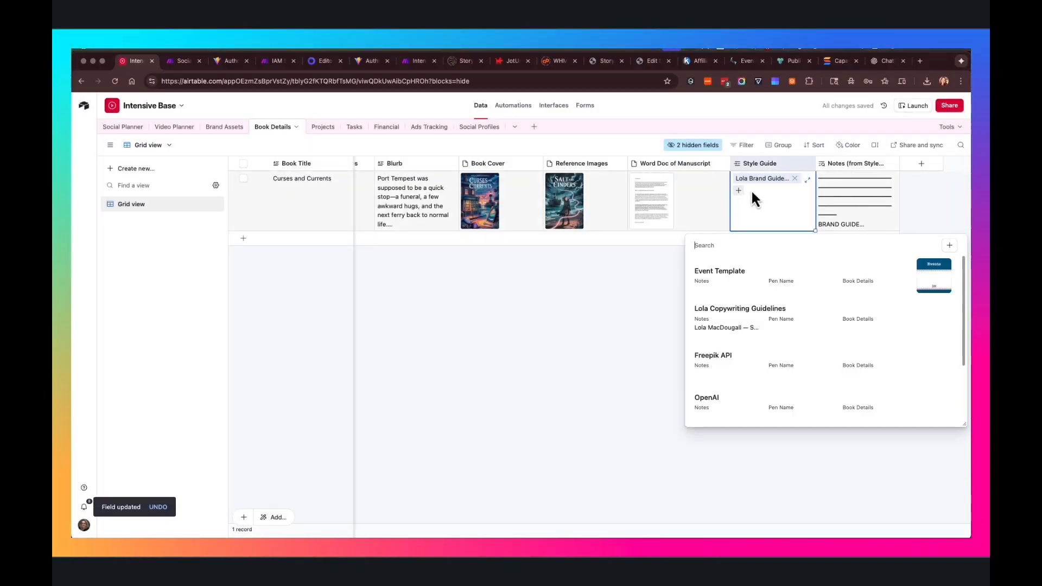
{"action": "left_click", "coordinate": [737, 329]}
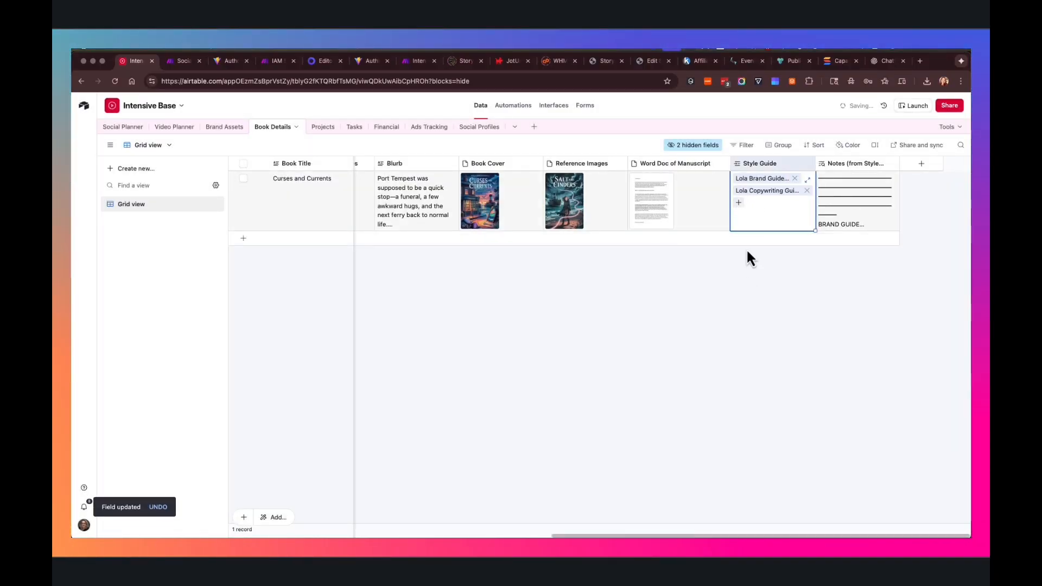
{"action": "left_click", "coordinate": [739, 203]}
{"action": "scroll", "coordinate": [749, 338], "scroll_direction": "down", "scroll_amount": 2}
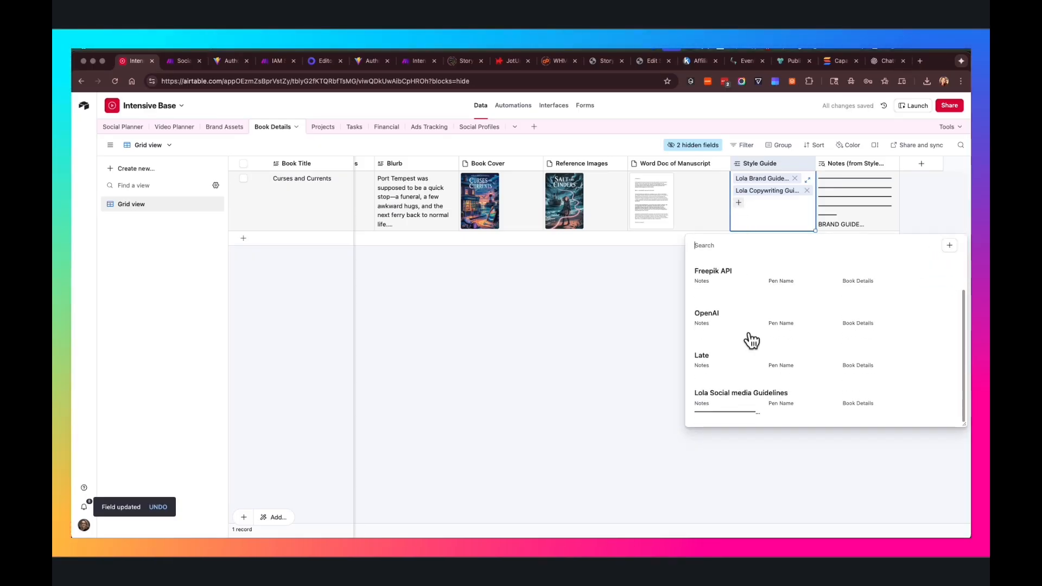
{"action": "left_click", "coordinate": [757, 411]}
{"action": "left_click", "coordinate": [794, 293]}
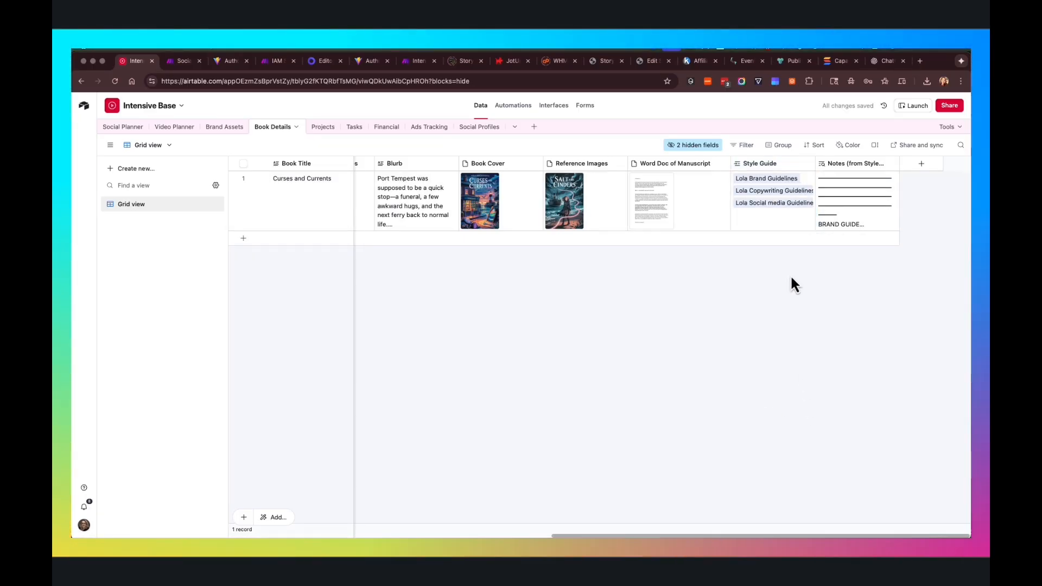
Step: Expand the Notes (from Style Guide) cell, read through to the end of the social media guide, and close it
{"action": "left_click", "coordinate": [867, 191]}
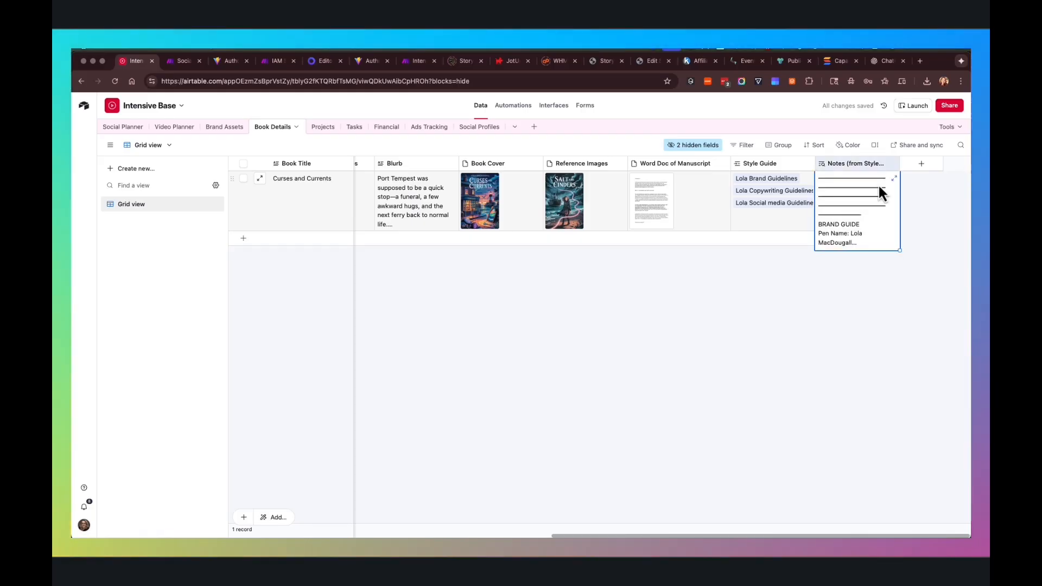
{"action": "left_click", "coordinate": [895, 179]}
{"action": "scroll", "coordinate": [691, 255], "scroll_direction": "down", "scroll_amount": 20}
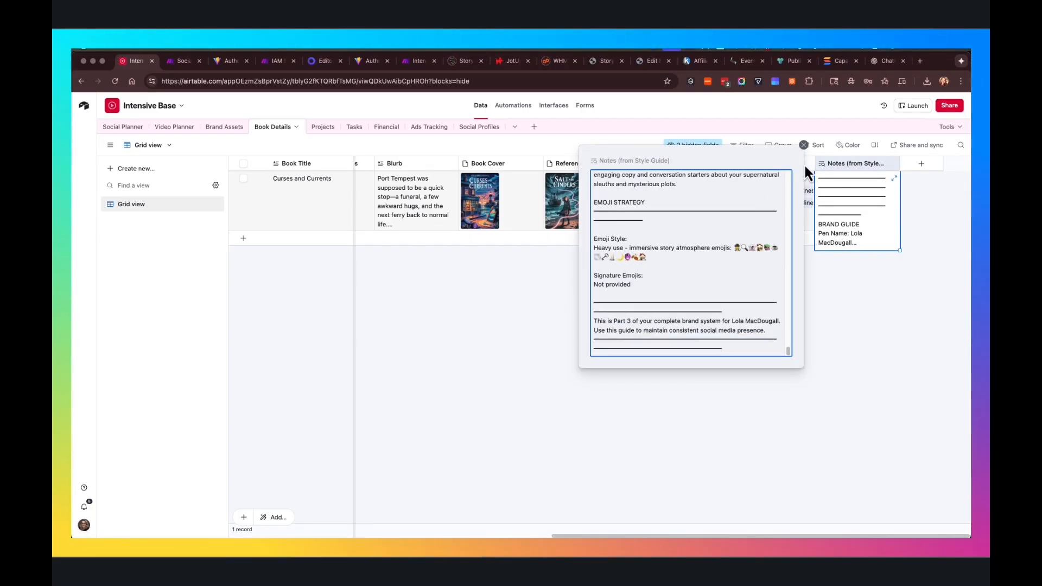
{"action": "left_click", "coordinate": [814, 147]}
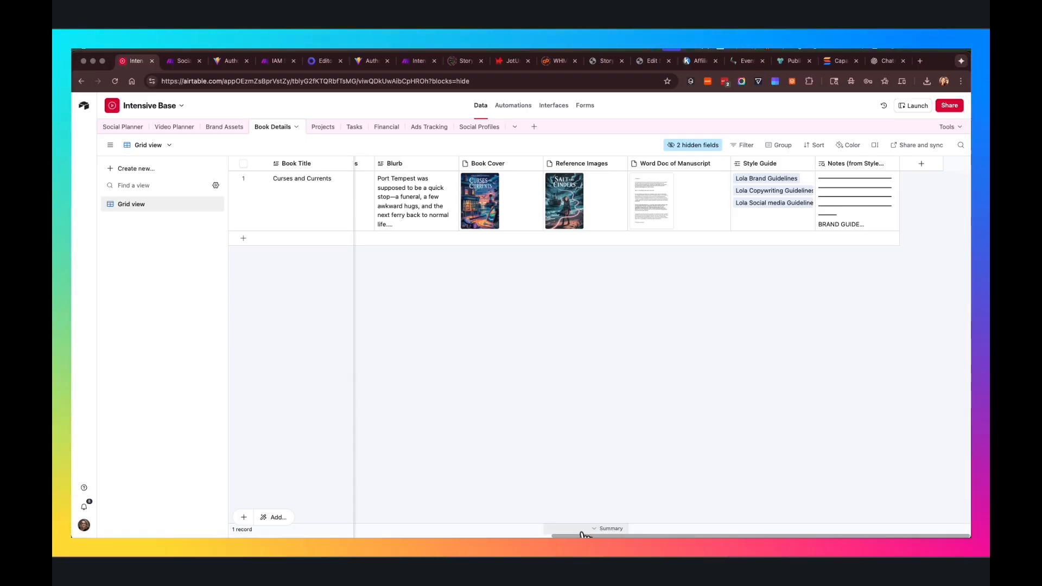
Step: Review the first Book Details fields and the Guides view of Brand Assets, and return to Book Details
{"action": "left_click_drag", "start_coordinate": [568, 536], "coordinate": [244, 537]}
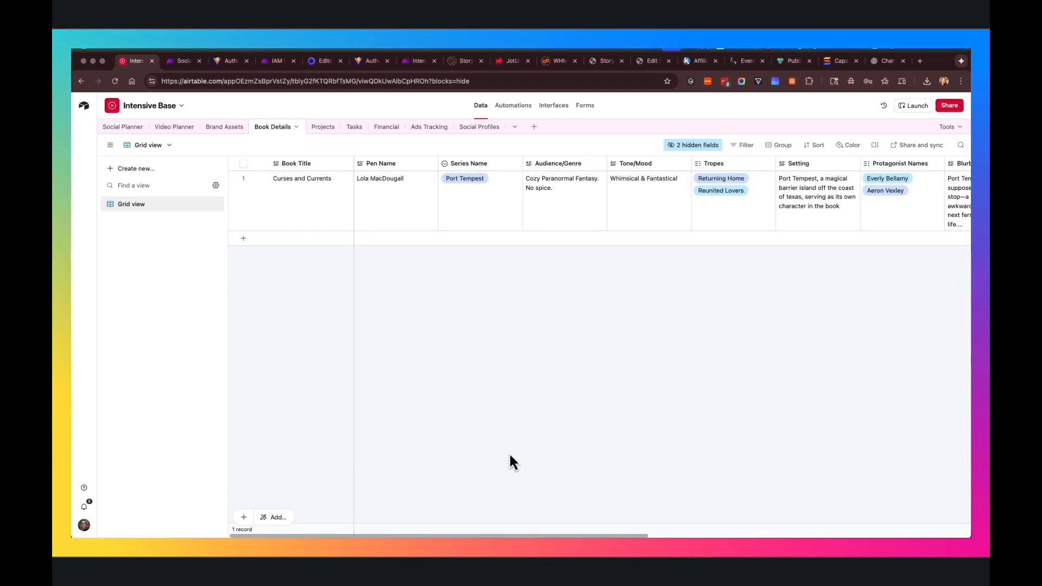
{"action": "left_click", "coordinate": [224, 127]}
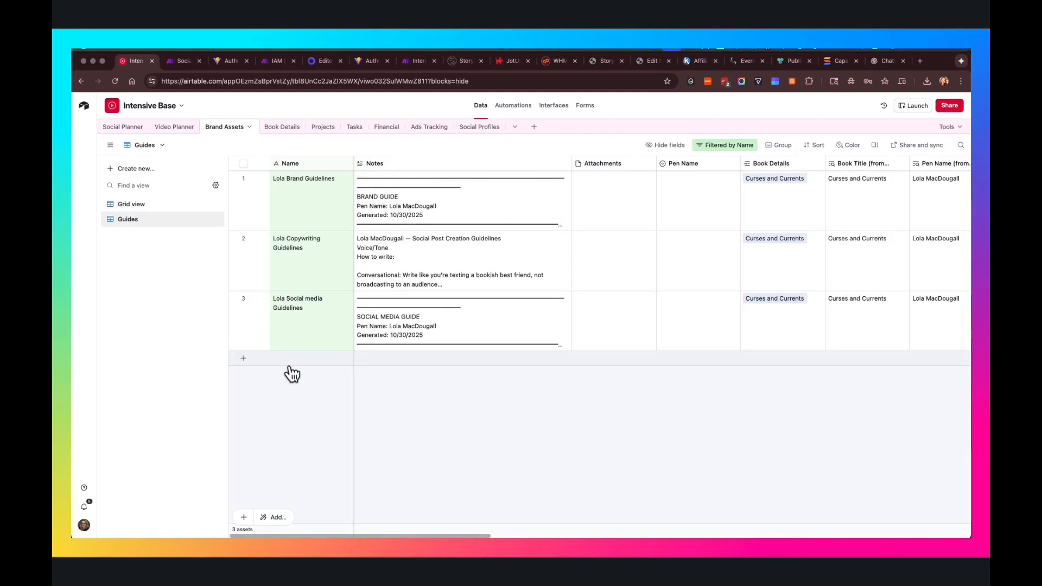
{"action": "left_click", "coordinate": [290, 130]}
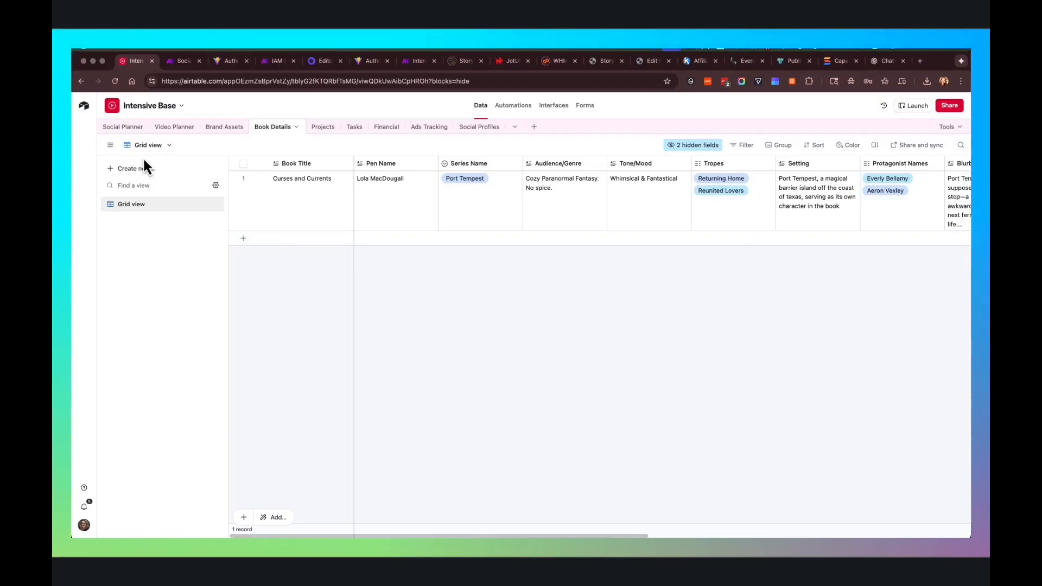
Step: Open the Social Planner table's Starting Point view and inspect the options of the Status field
{"action": "left_click", "coordinate": [124, 128]}
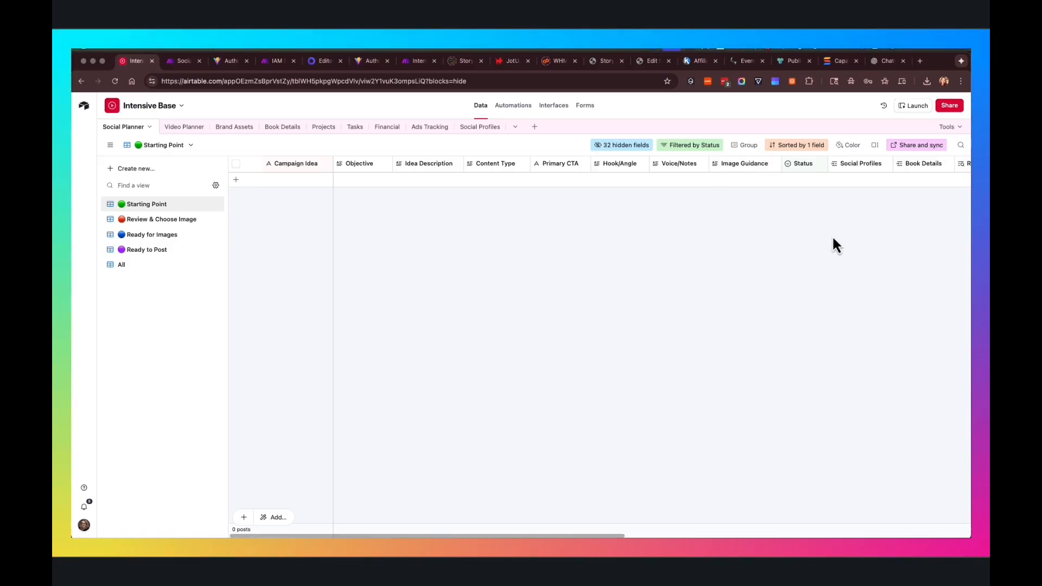
{"action": "left_click", "coordinate": [818, 164]}
{"action": "left_click", "coordinate": [812, 187]}
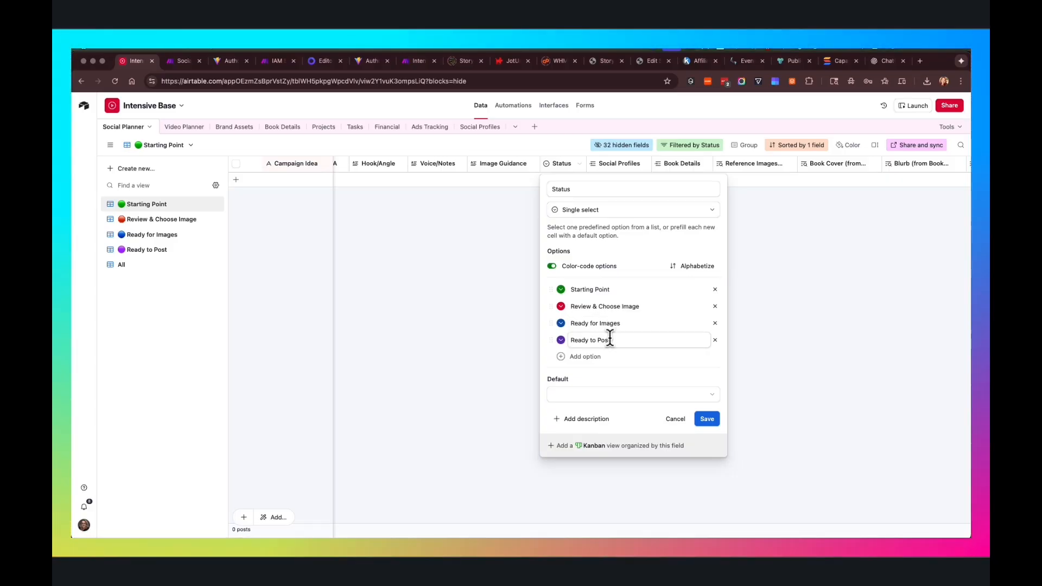
Step: Close the Status field settings and hide the ID, Page and ProfileID fields in the Social Profiles table
{"action": "left_click", "coordinate": [675, 421]}
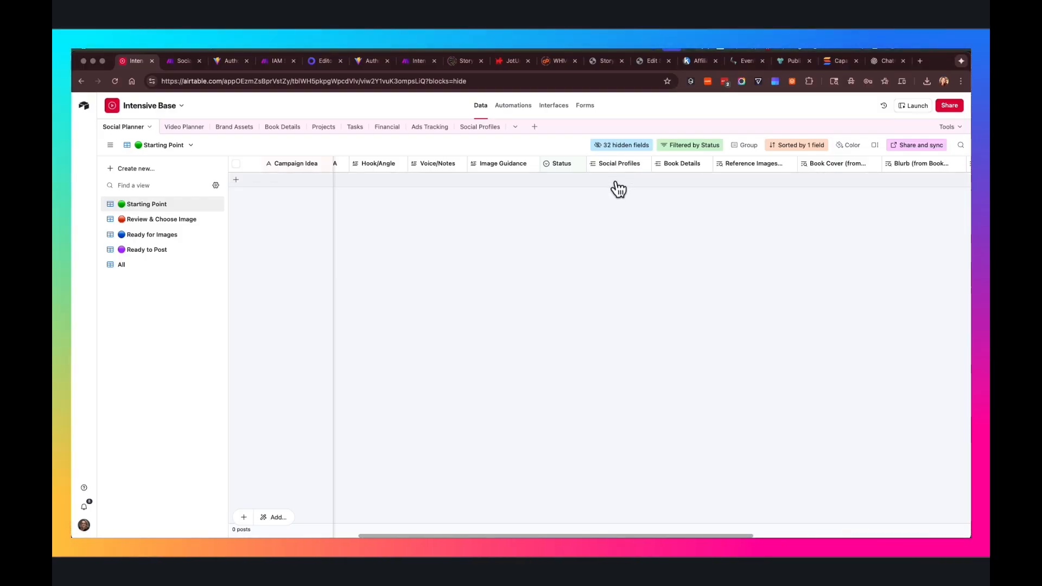
{"action": "left_click", "coordinate": [480, 128]}
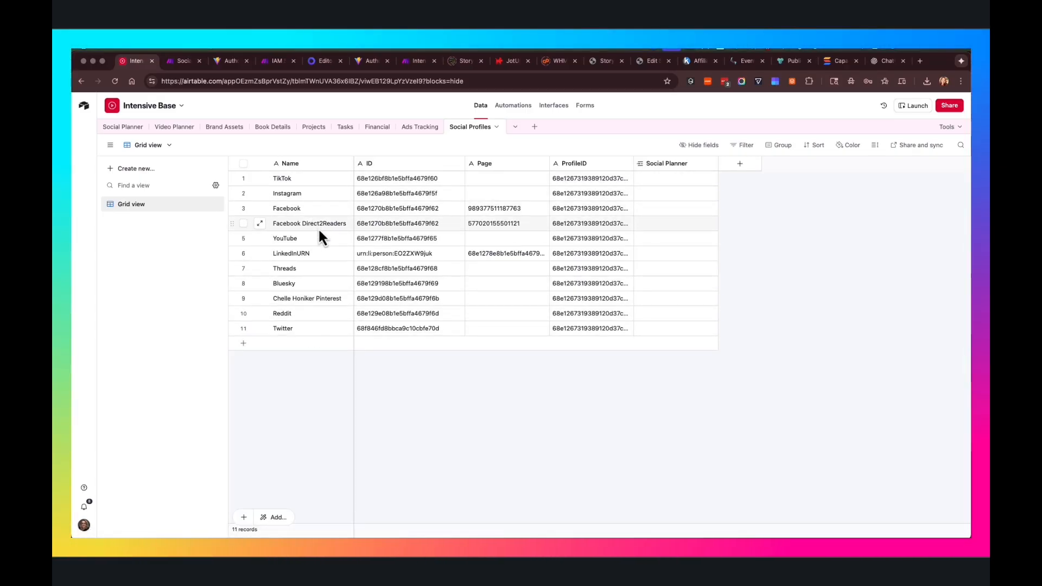
{"action": "right_click", "coordinate": [391, 164]}
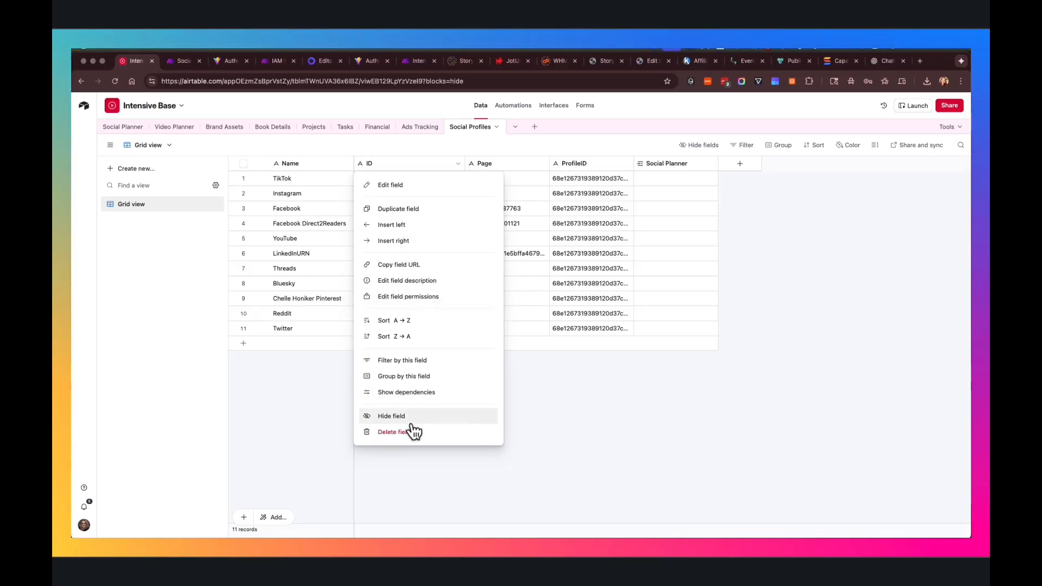
{"action": "left_click", "coordinate": [412, 420]}
{"action": "right_click", "coordinate": [406, 163]}
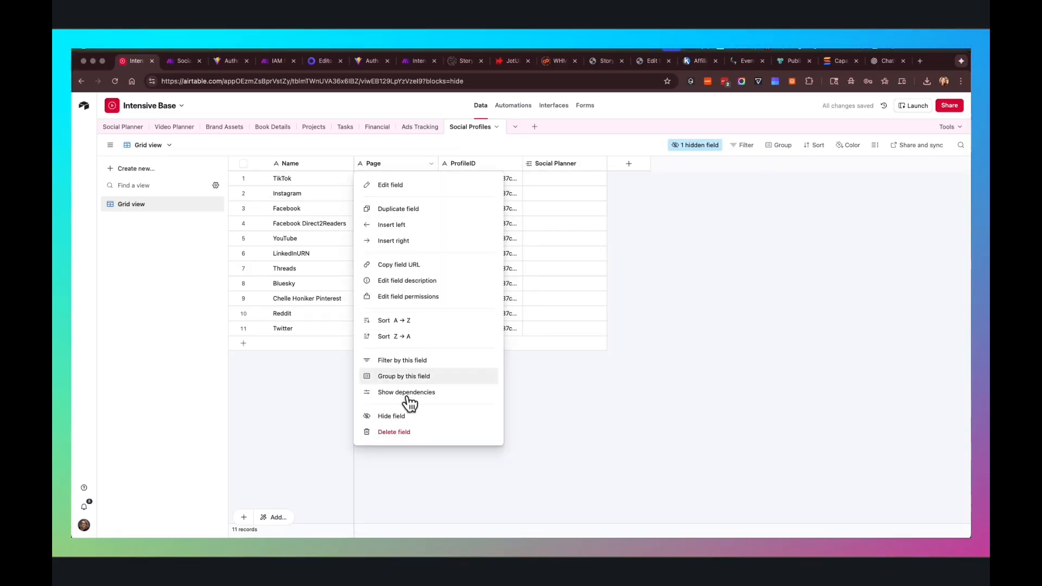
{"action": "left_click", "coordinate": [403, 418]}
{"action": "right_click", "coordinate": [394, 164]}
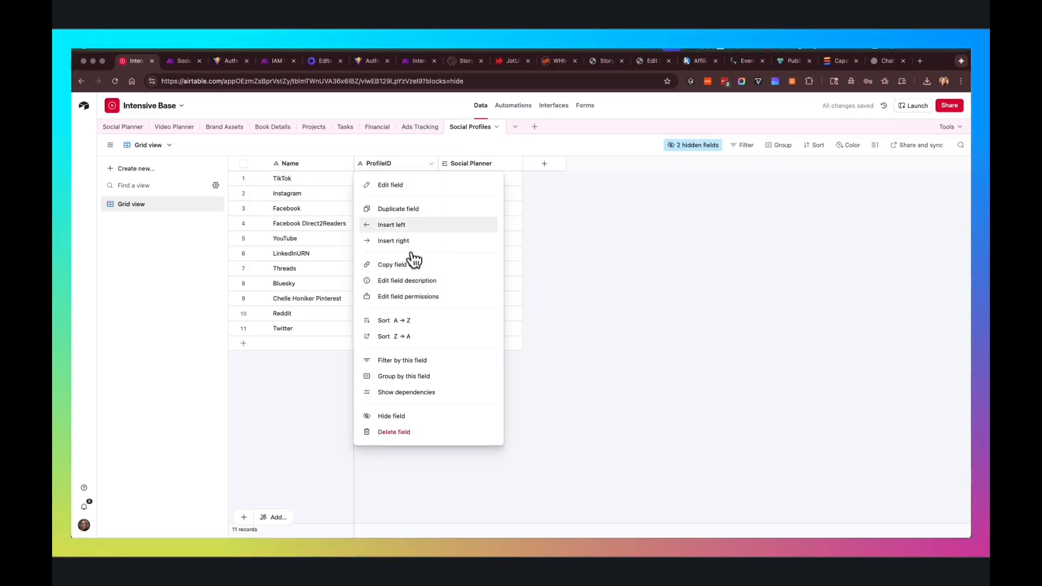
{"action": "left_click", "coordinate": [459, 414]}
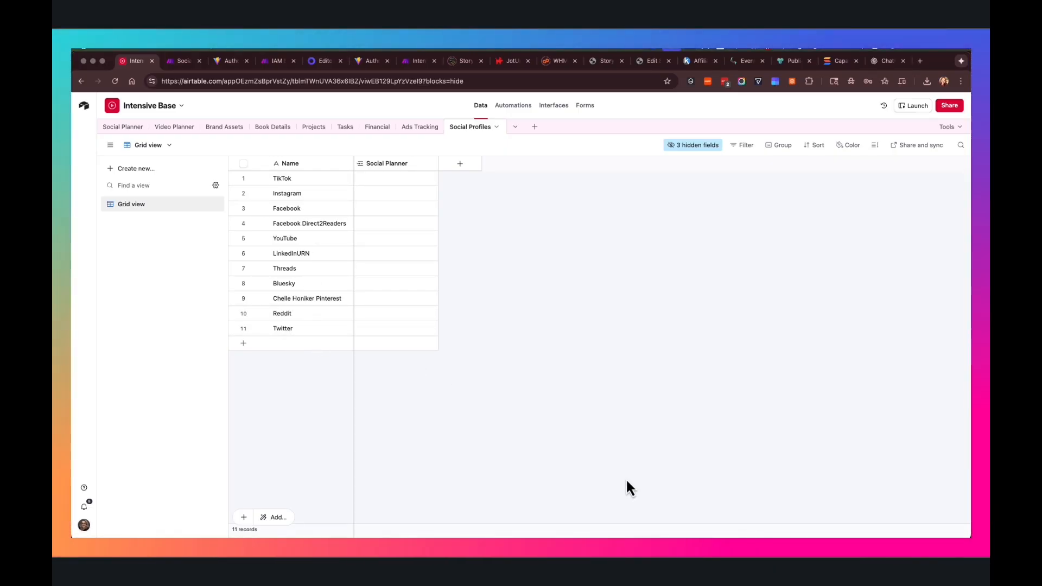
Step: Inspect the Social Profiles link field's settings in Social Planner, compare it with the Social Profiles table, and return to Social Planner
{"action": "left_click", "coordinate": [124, 127]}
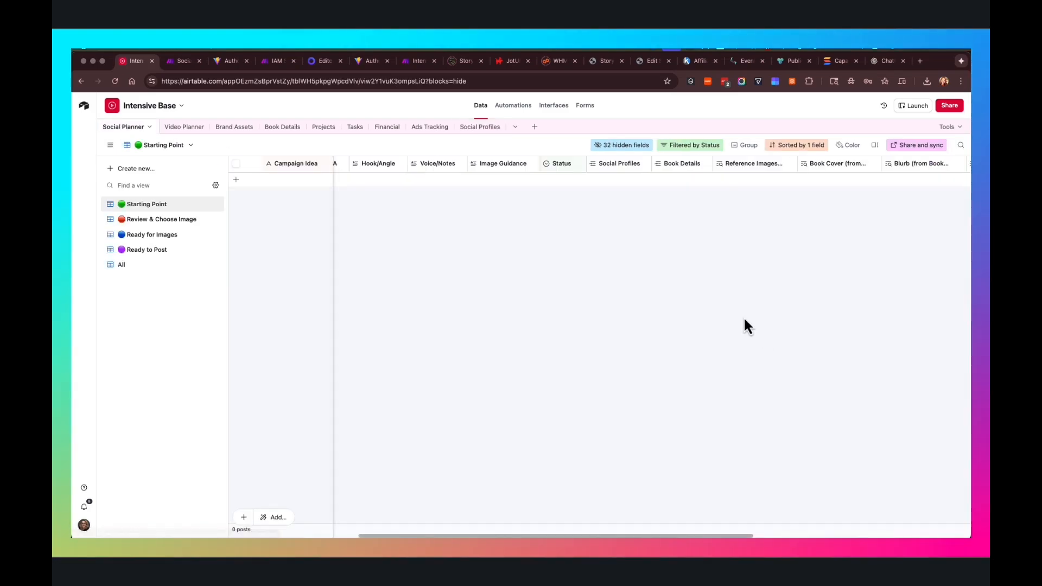
{"action": "right_click", "coordinate": [614, 167]}
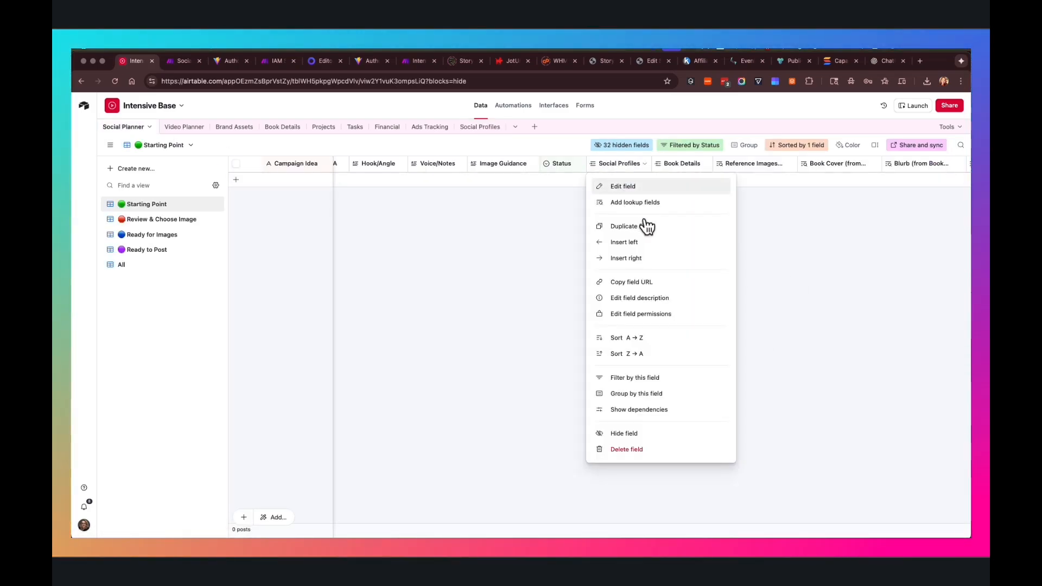
{"action": "left_click", "coordinate": [624, 187]}
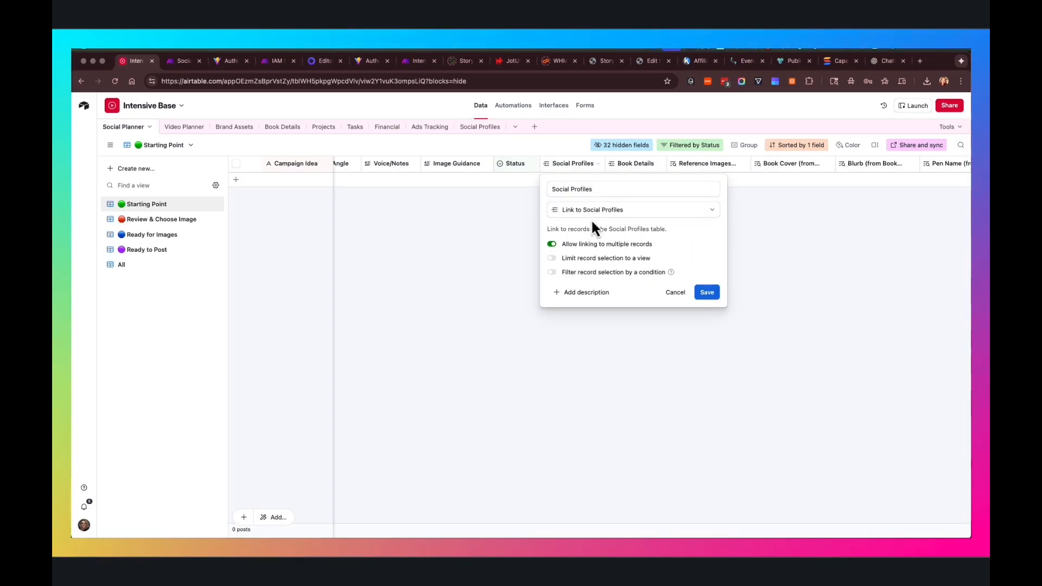
{"action": "left_click", "coordinate": [673, 294]}
{"action": "left_click", "coordinate": [489, 128]}
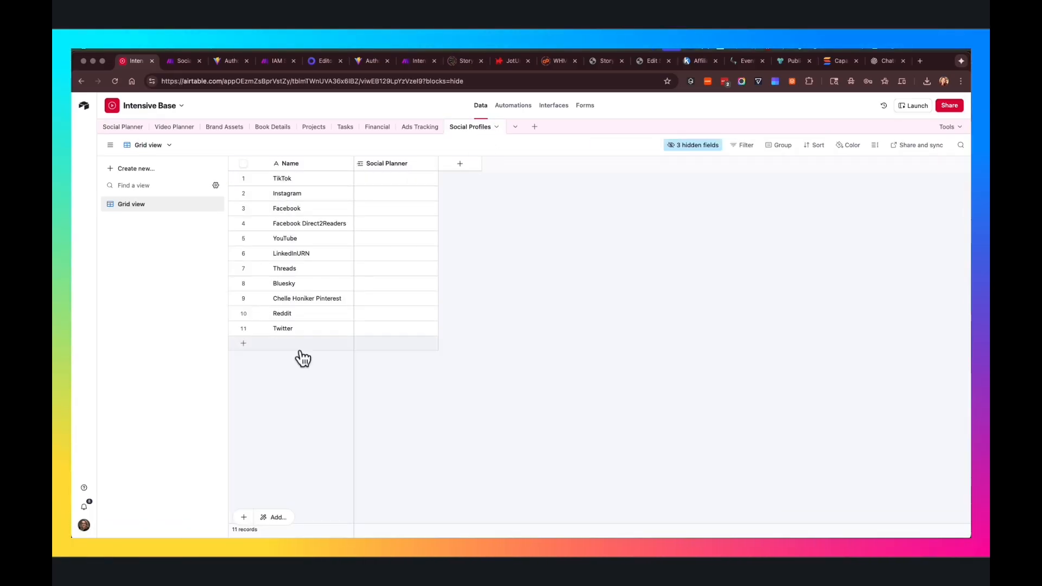
{"action": "left_click", "coordinate": [115, 128]}
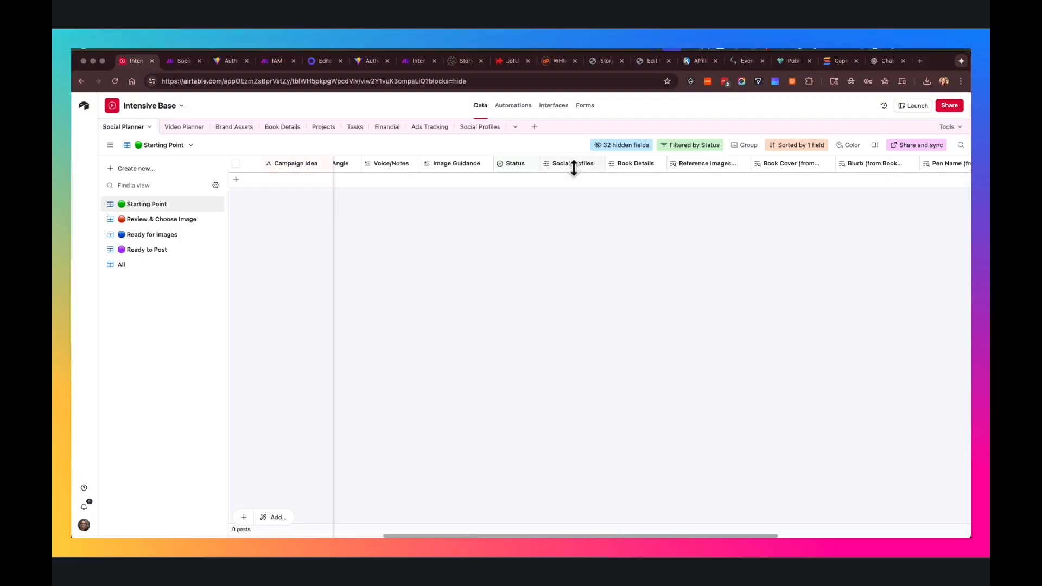
Step: Add a new post in the Starting Point view and link TikTok, Facebook and YouTube as its Social Profiles
{"action": "left_click", "coordinate": [577, 188]}
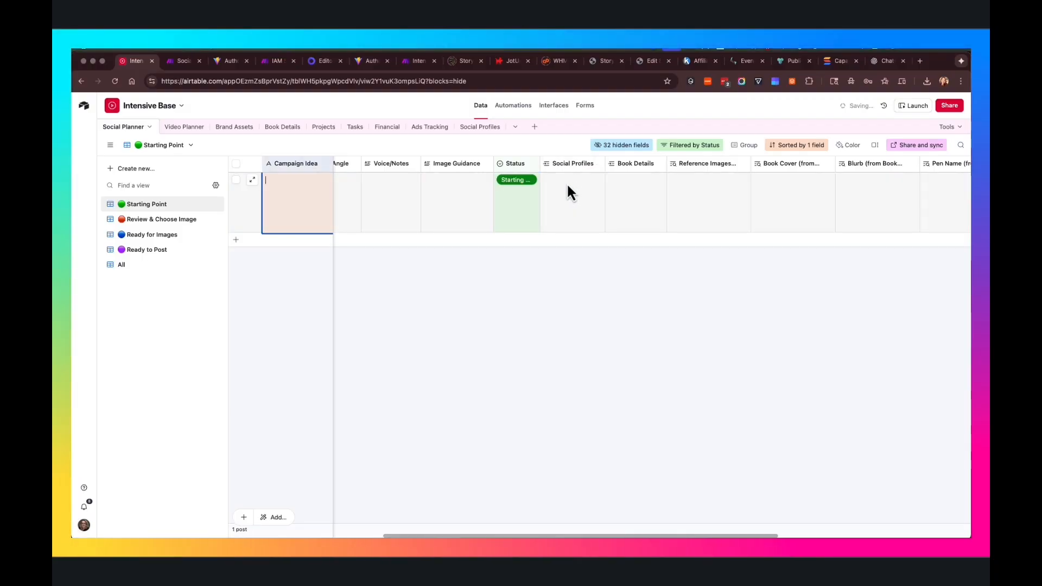
{"action": "left_click", "coordinate": [559, 188]}
{"action": "left_click", "coordinate": [549, 181]}
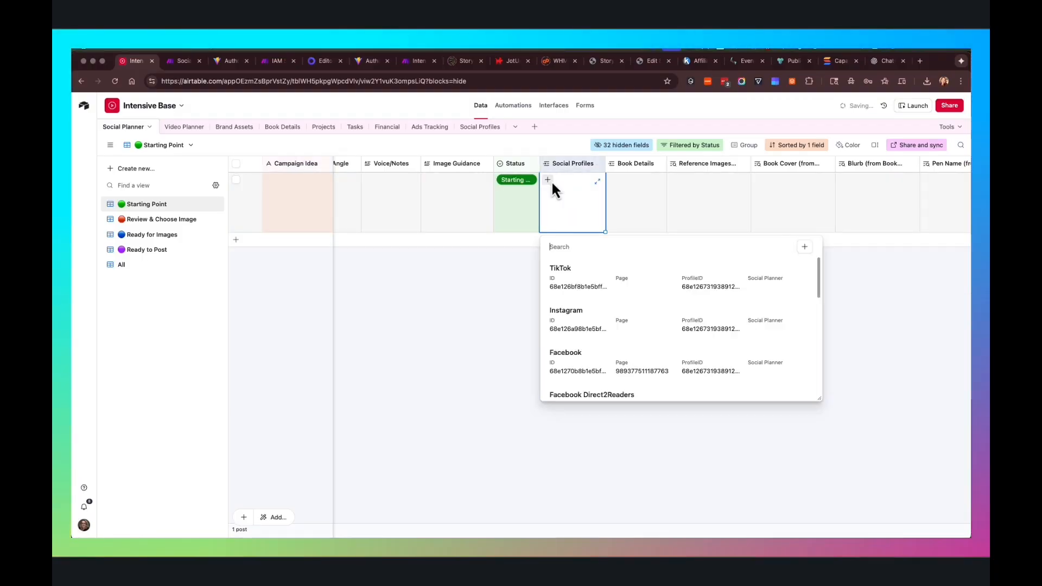
{"action": "left_click", "coordinate": [589, 286]}
{"action": "left_click", "coordinate": [582, 180]}
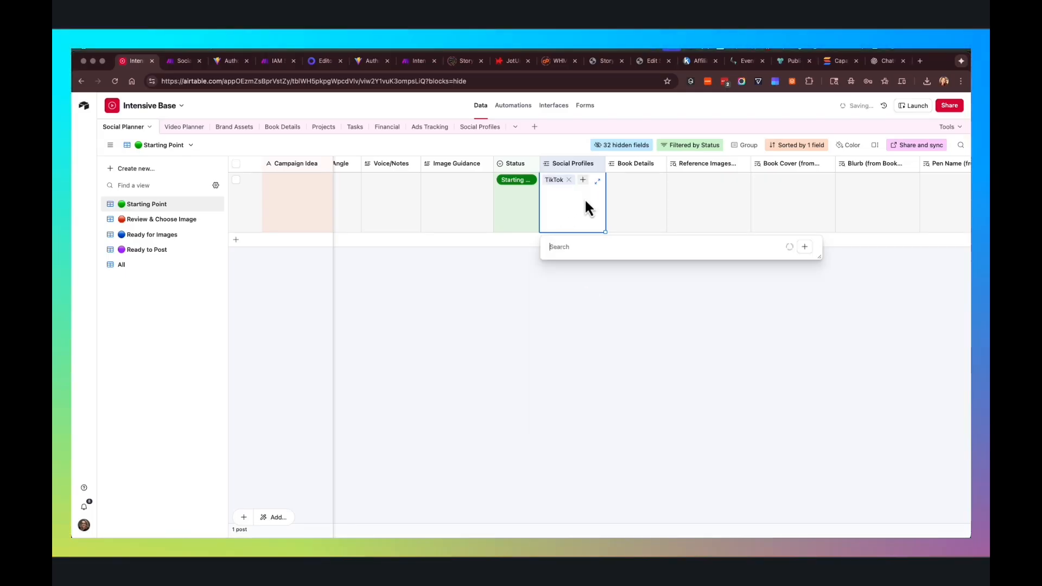
{"action": "left_click", "coordinate": [600, 328]}
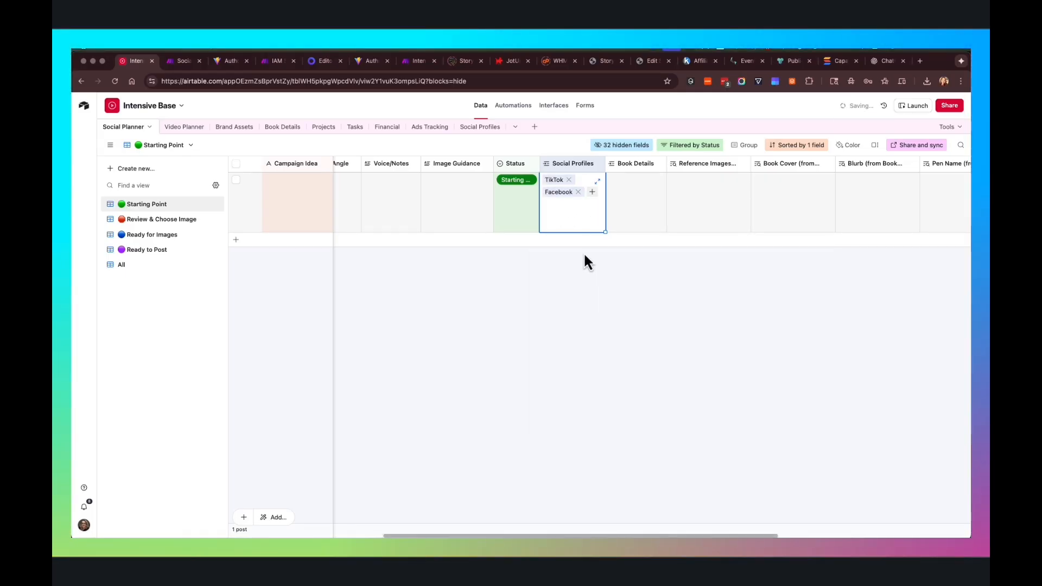
{"action": "left_click", "coordinate": [592, 193]}
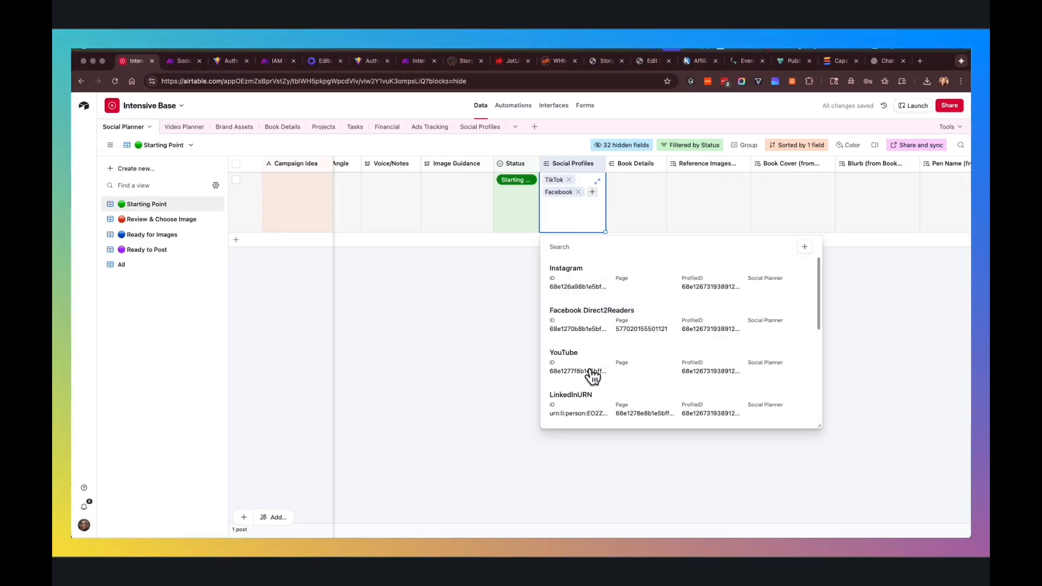
{"action": "left_click", "coordinate": [591, 372]}
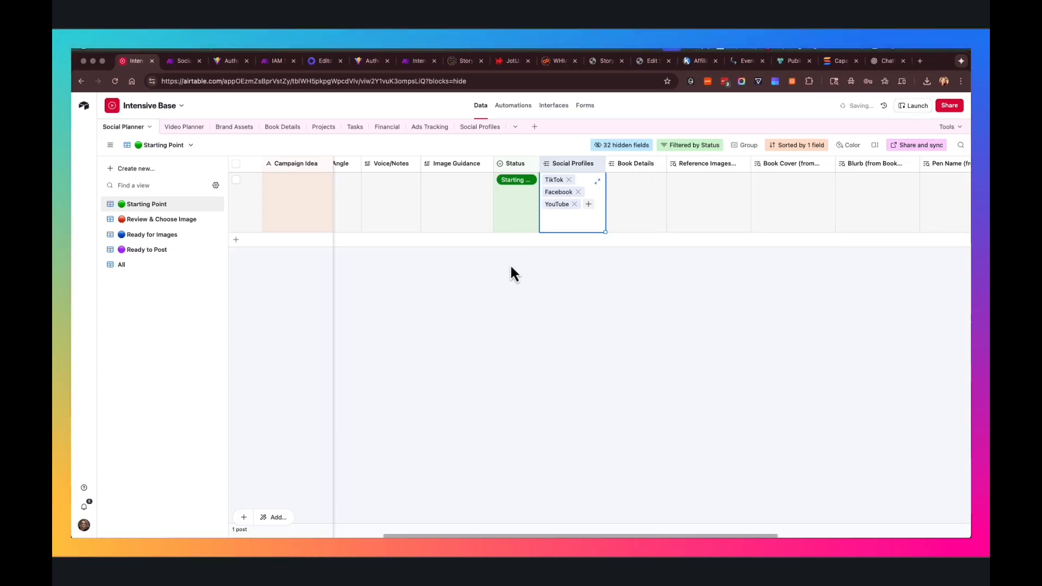
Step: Check the linked posts in the Social Profiles table and return to the new post in Social Planner
{"action": "left_click", "coordinate": [471, 132]}
{"action": "left_click", "coordinate": [472, 133]}
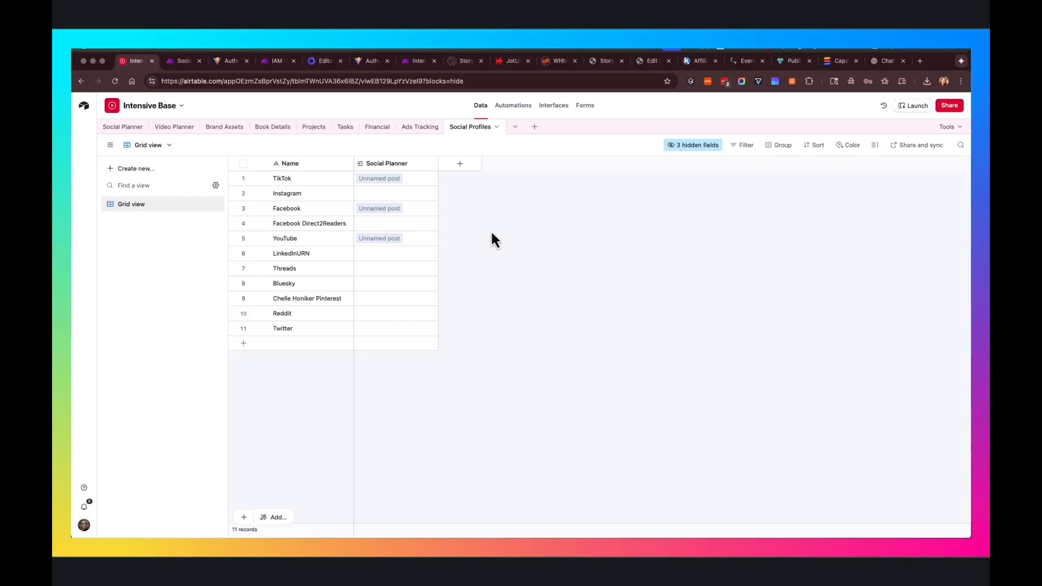
{"action": "left_click", "coordinate": [130, 132]}
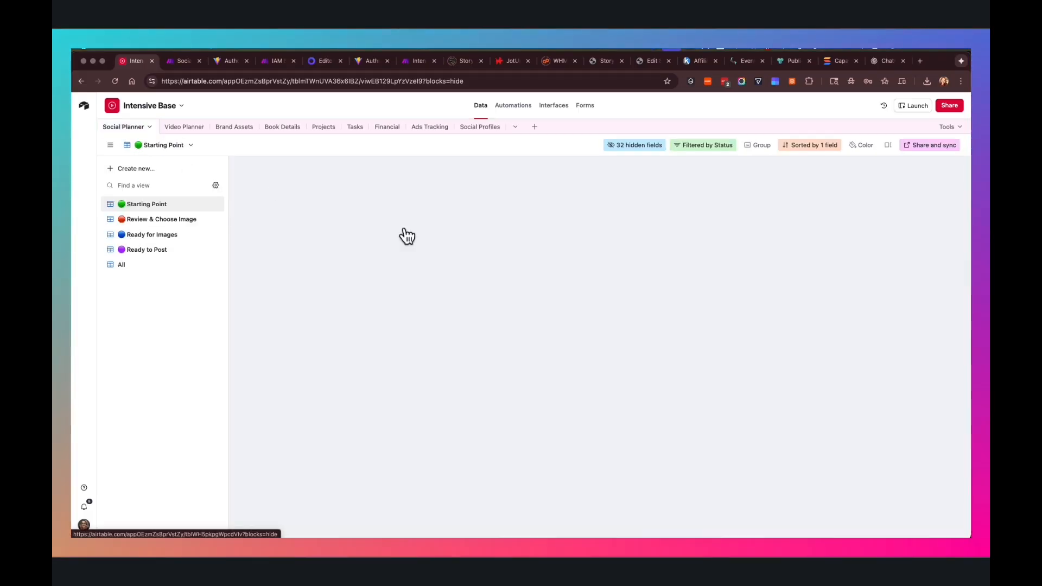
{"action": "left_click", "coordinate": [574, 202]}
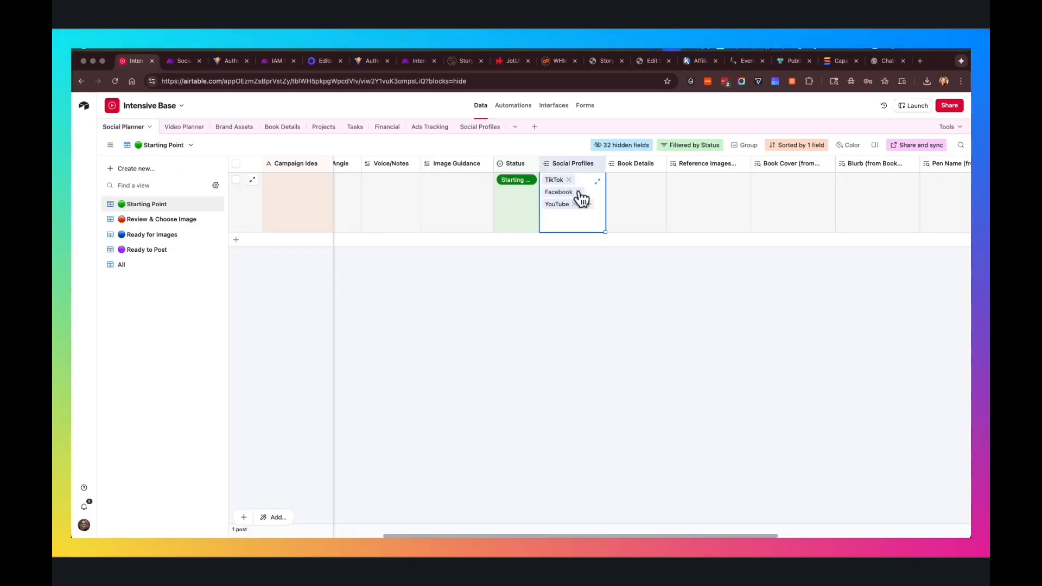
{"action": "left_click", "coordinate": [638, 329]}
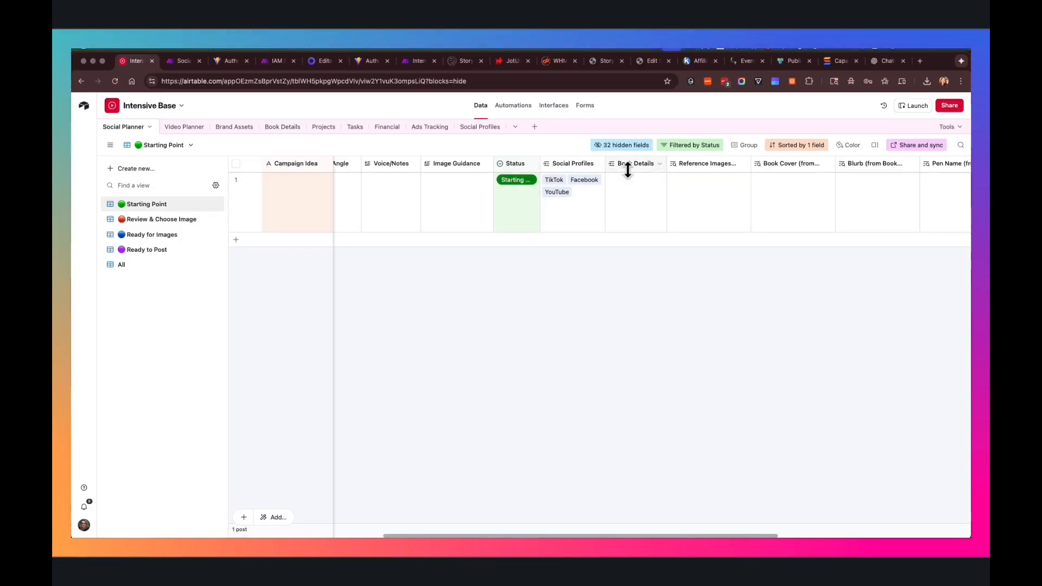
Step: Link the Curses and Currents record in the new post's Book Details cell
{"action": "left_click", "coordinate": [638, 205]}
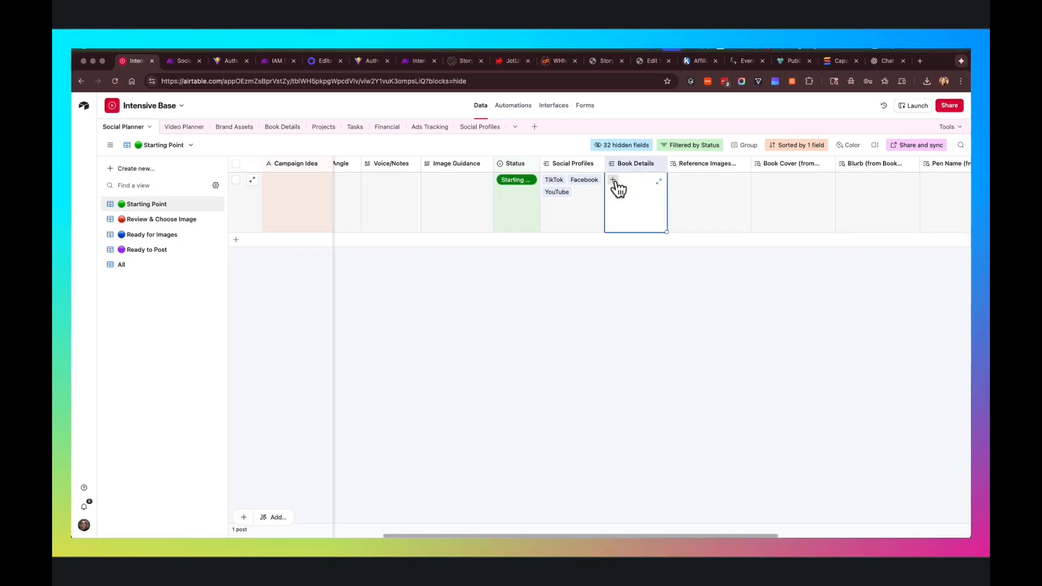
{"action": "left_click", "coordinate": [614, 180]}
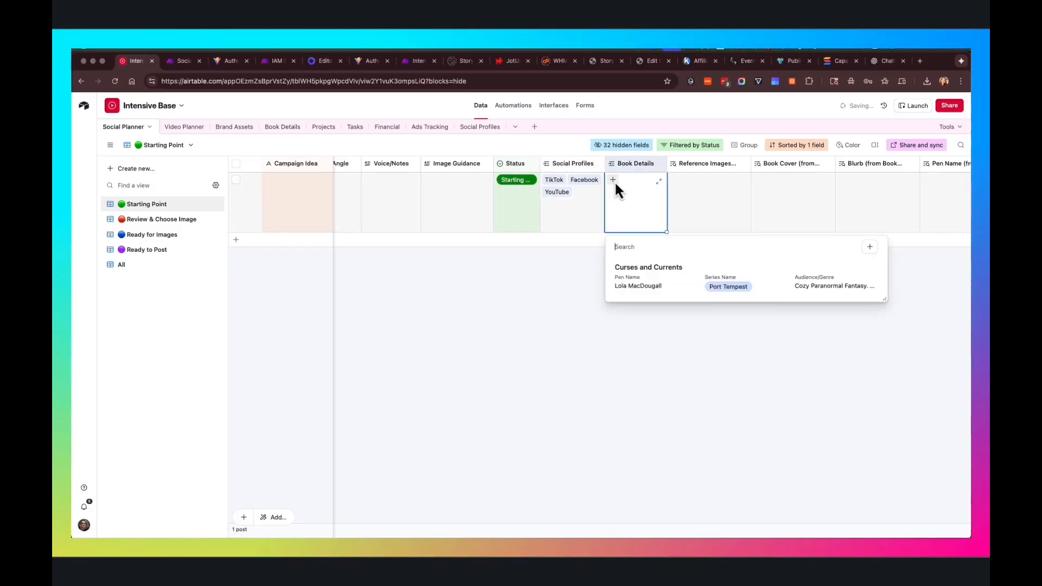
{"action": "left_click", "coordinate": [658, 292]}
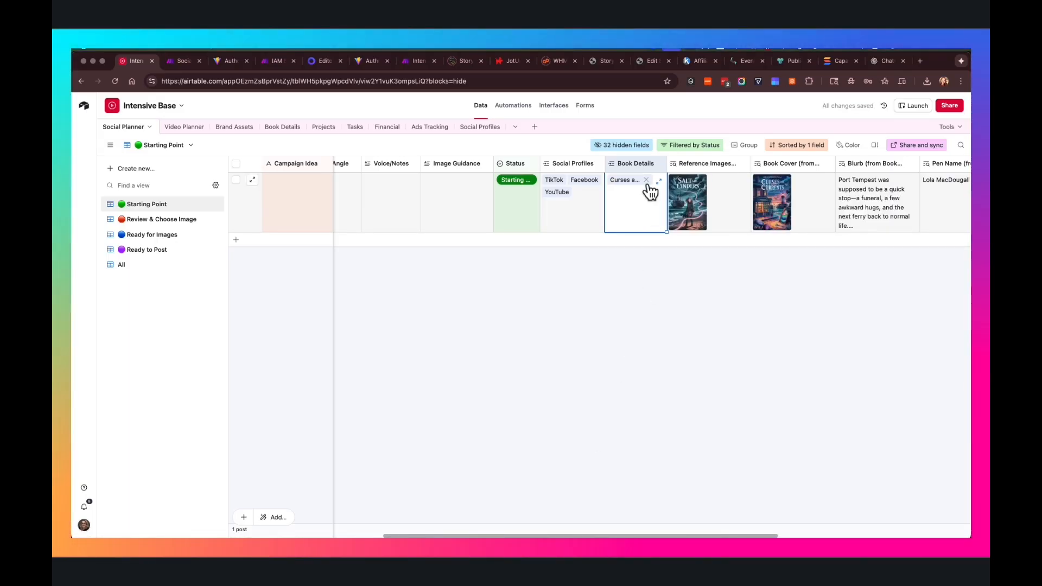
Step: Inspect which lookup fields can be added from Book Details, and close the list without adding any
{"action": "right_click", "coordinate": [631, 163]}
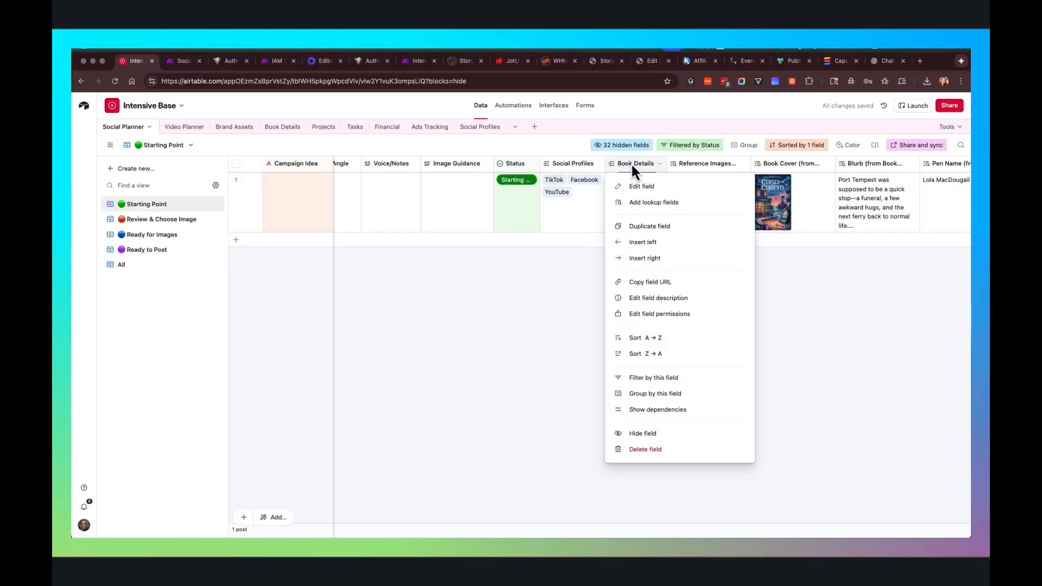
{"action": "left_click", "coordinate": [651, 203]}
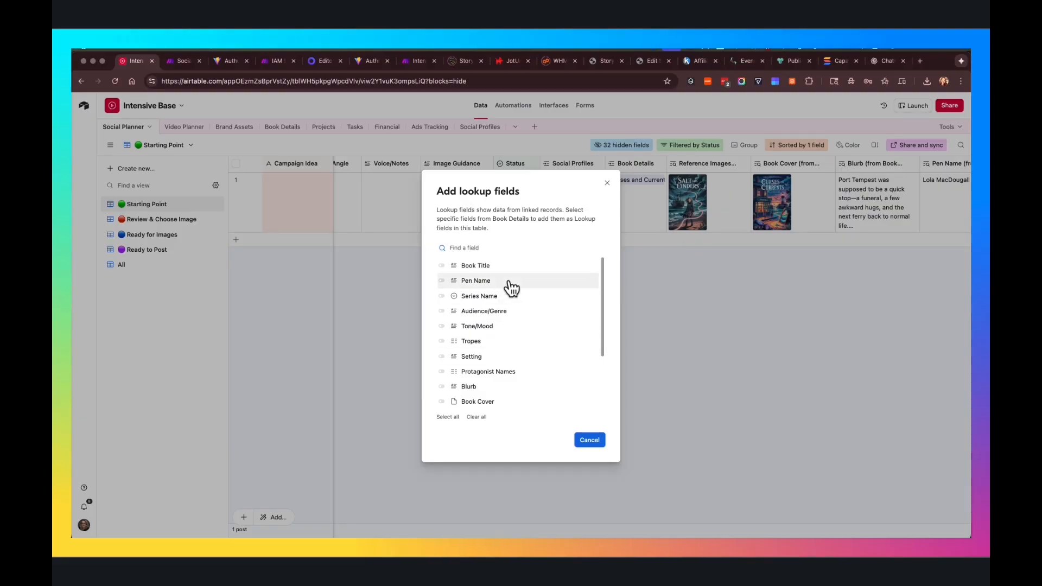
{"action": "left_click", "coordinate": [607, 183]}
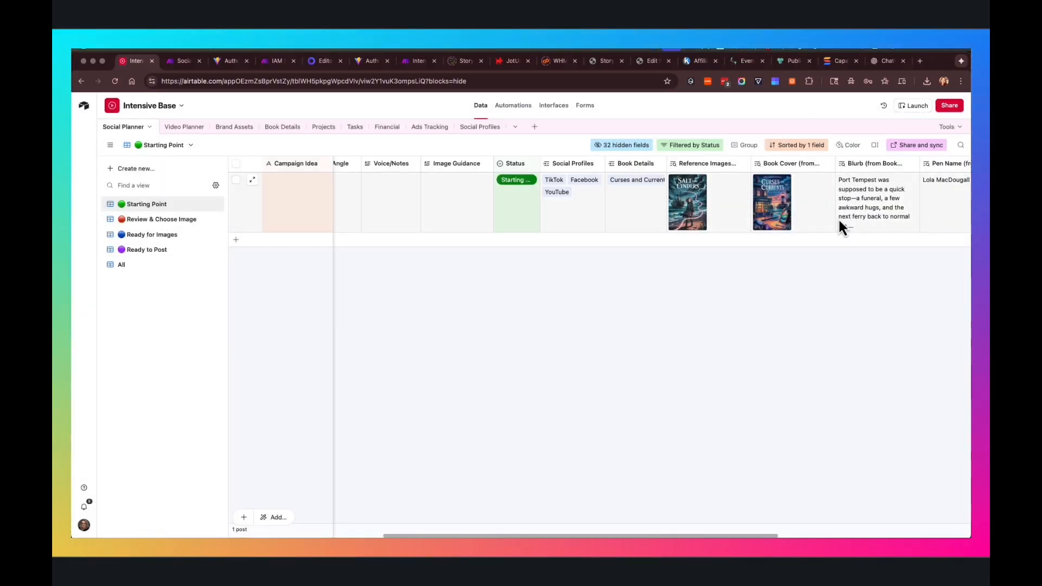
Step: Review the post's book lookup fields through to the Notes and Brand Assets cells
{"action": "left_click_drag", "start_coordinate": [681, 536], "coordinate": [701, 484]}
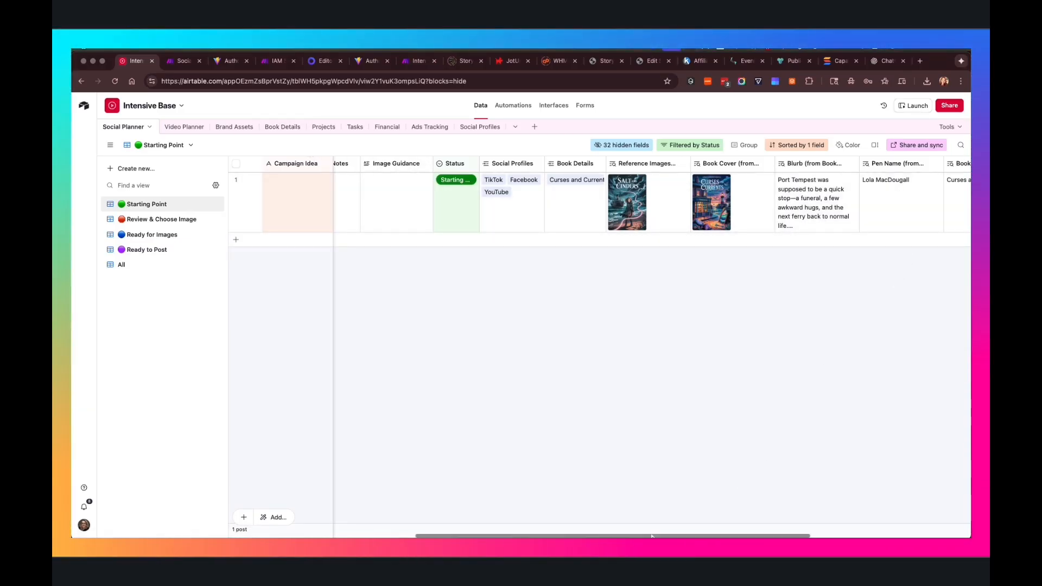
{"action": "left_click_drag", "start_coordinate": [652, 536], "coordinate": [745, 536]}
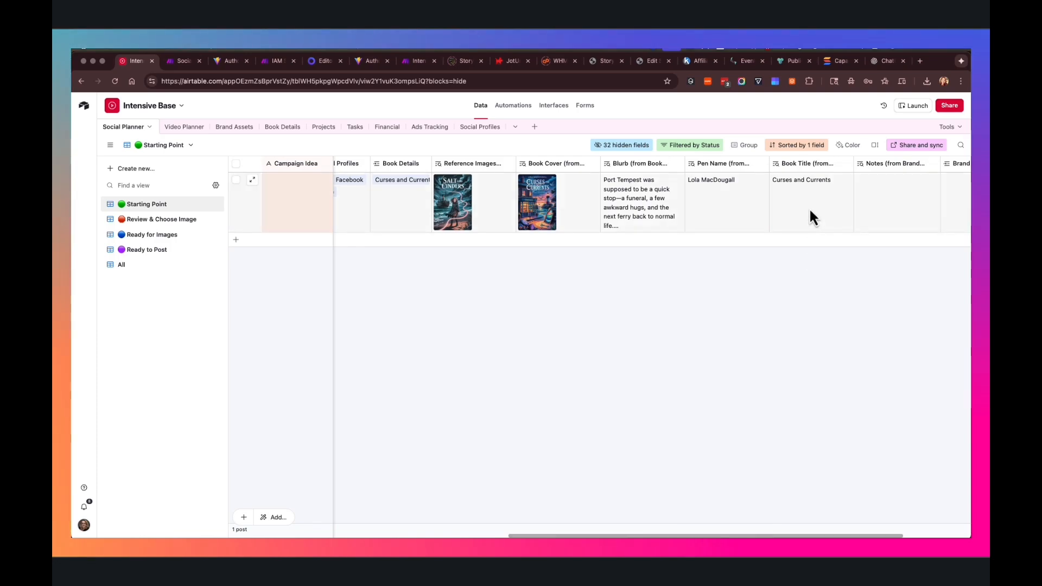
{"action": "left_click_drag", "start_coordinate": [673, 536], "coordinate": [740, 537]}
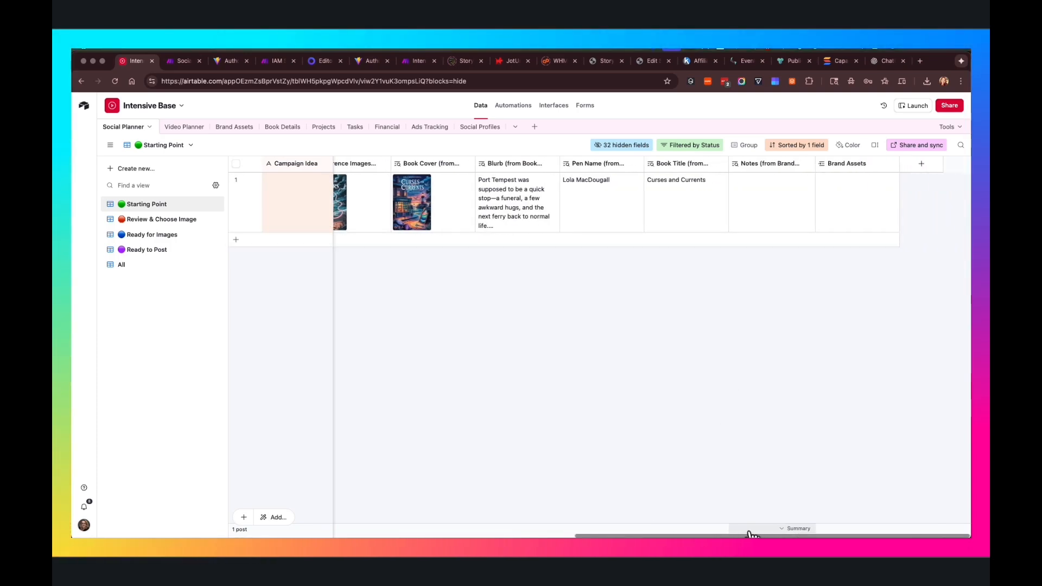
{"action": "left_click", "coordinate": [758, 188]}
{"action": "left_click", "coordinate": [831, 189]}
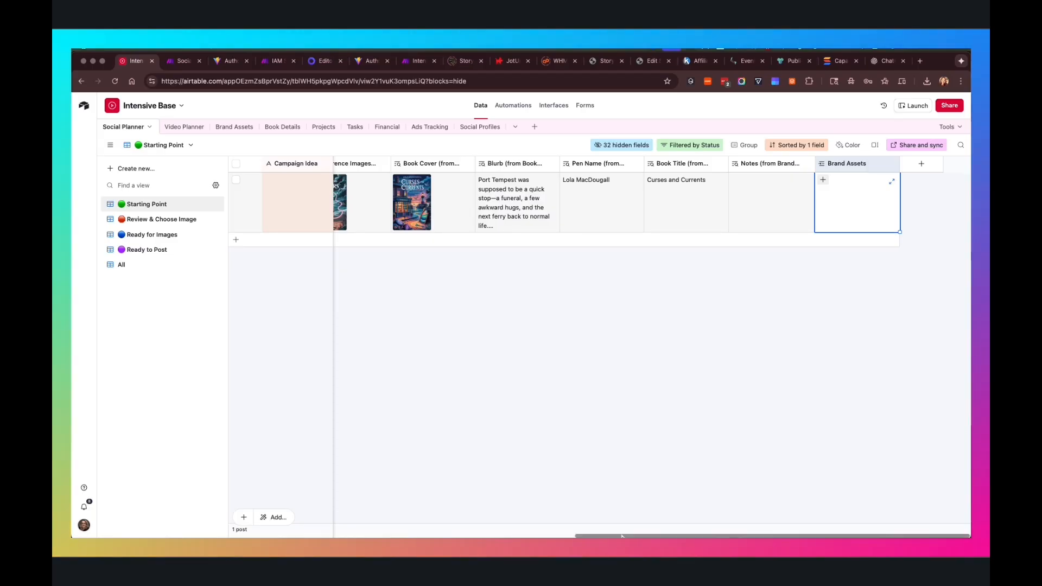
{"action": "left_click_drag", "start_coordinate": [623, 535], "coordinate": [654, 532]}
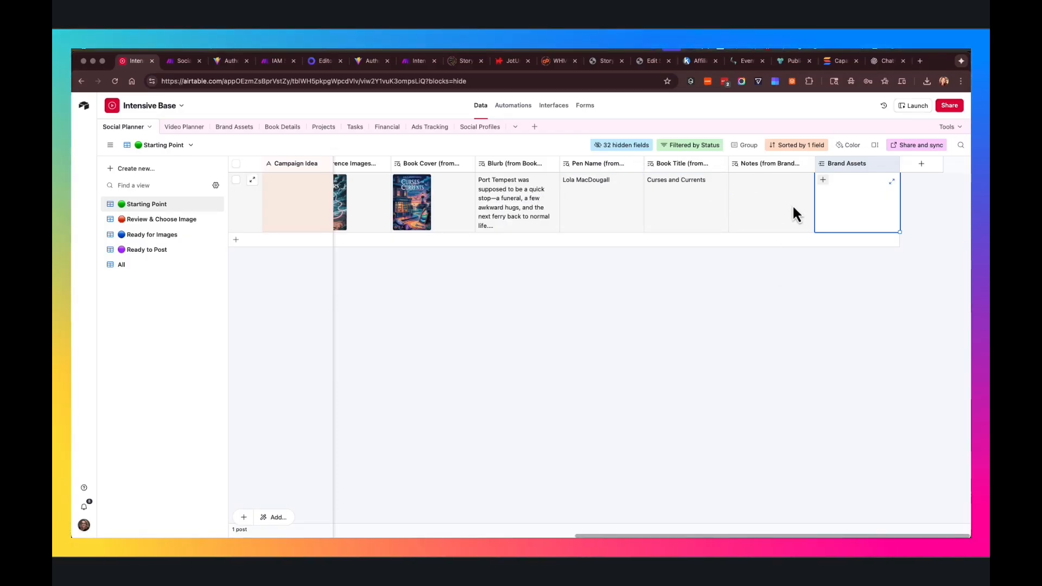
{"action": "right_click", "coordinate": [746, 536]}
{"action": "left_click", "coordinate": [746, 536]}
Step: Review the post's fields from Objective through the Book Cover, Blurb, Pen Name and Book Title lookups
{"action": "left_click_drag", "start_coordinate": [747, 536], "coordinate": [293, 536]}
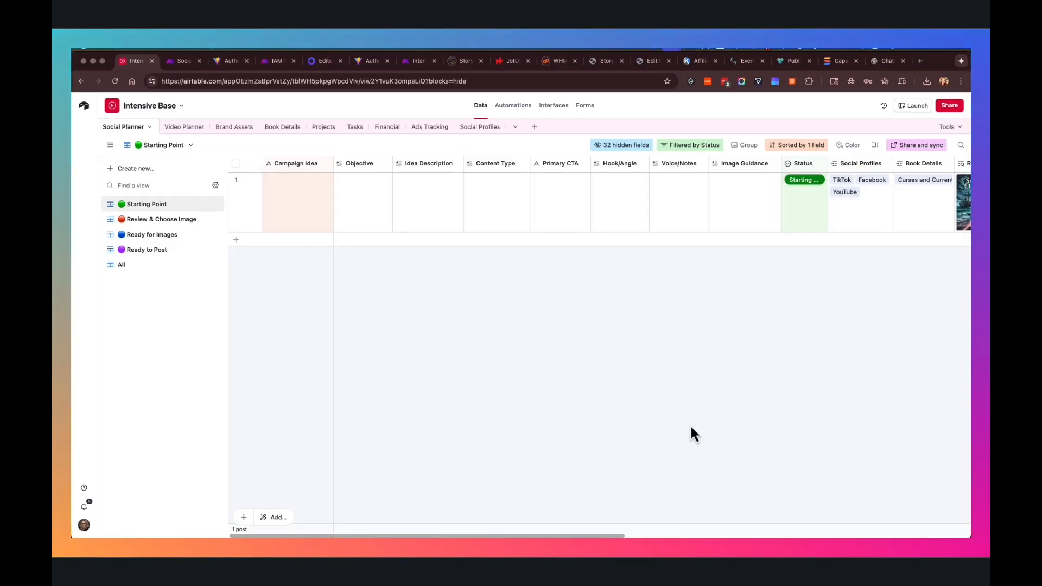
{"action": "left_click_drag", "start_coordinate": [563, 536], "coordinate": [794, 537]}
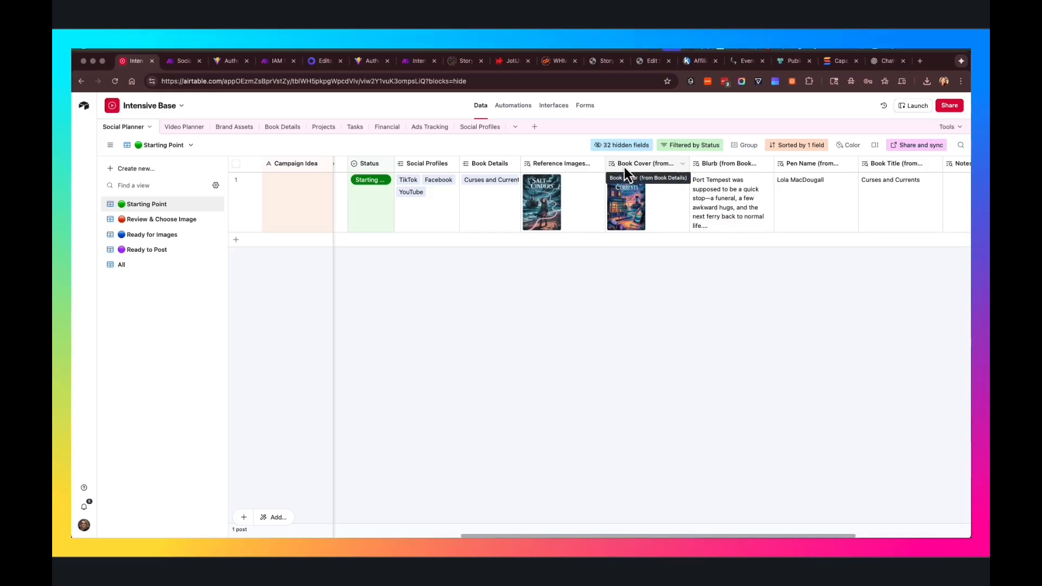
{"action": "right_click", "coordinate": [723, 165]}
{"action": "left_click", "coordinate": [653, 323]}
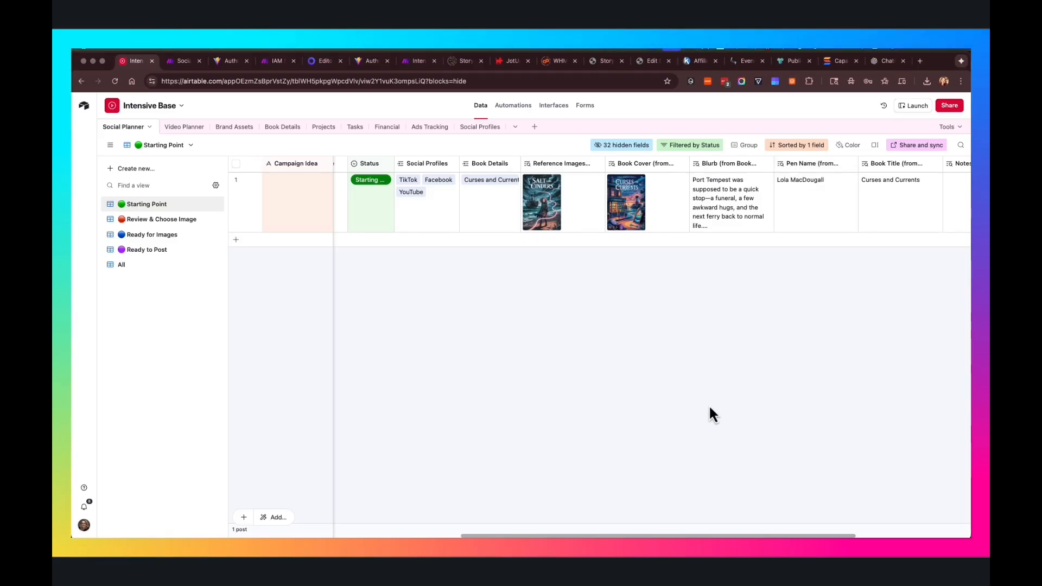
Step: Review the post's lookup fields through to Brand Assets, and return to the first fields of the Starting Point view
{"action": "left_click_drag", "start_coordinate": [704, 536], "coordinate": [830, 531]}
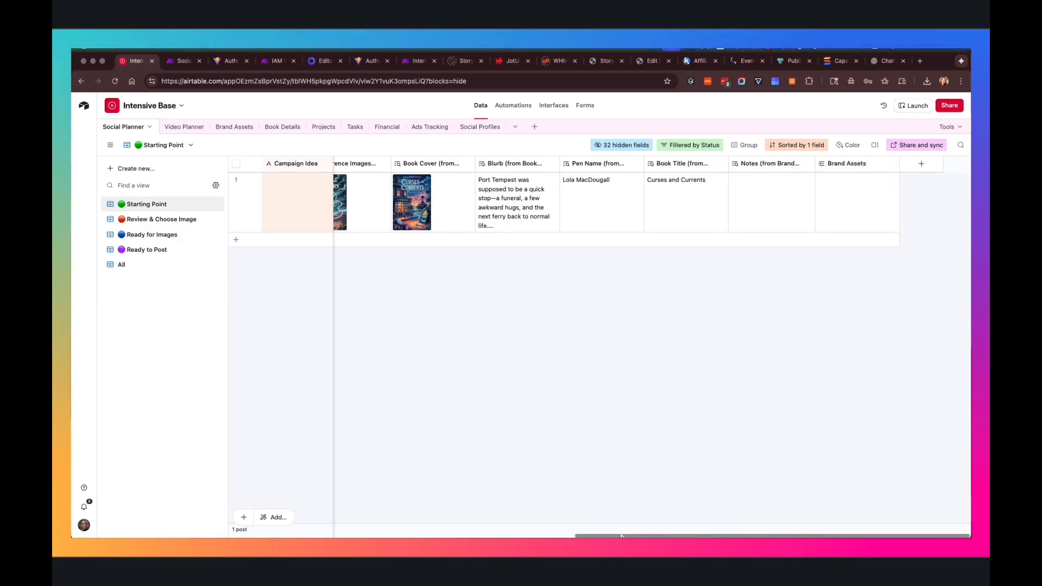
{"action": "scroll", "coordinate": [651, 201], "scroll_direction": "left", "scroll_amount": 10}
{"action": "left_click_drag", "start_coordinate": [423, 536], "coordinate": [410, 536]}
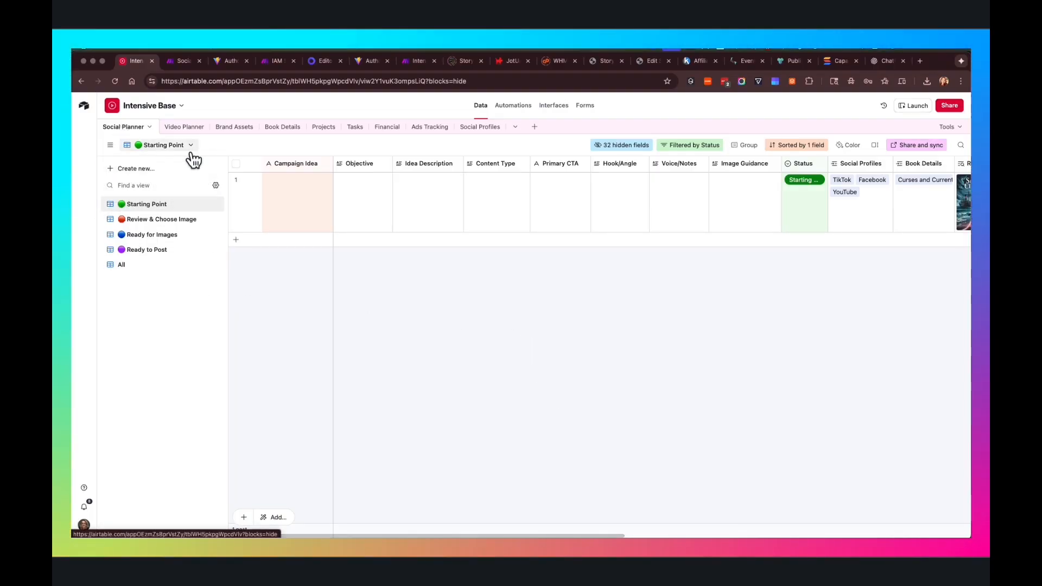
Step: Look through the Brand Assets, Book Details and Social Profiles tables that feed the planner
{"action": "left_click", "coordinate": [230, 132]}
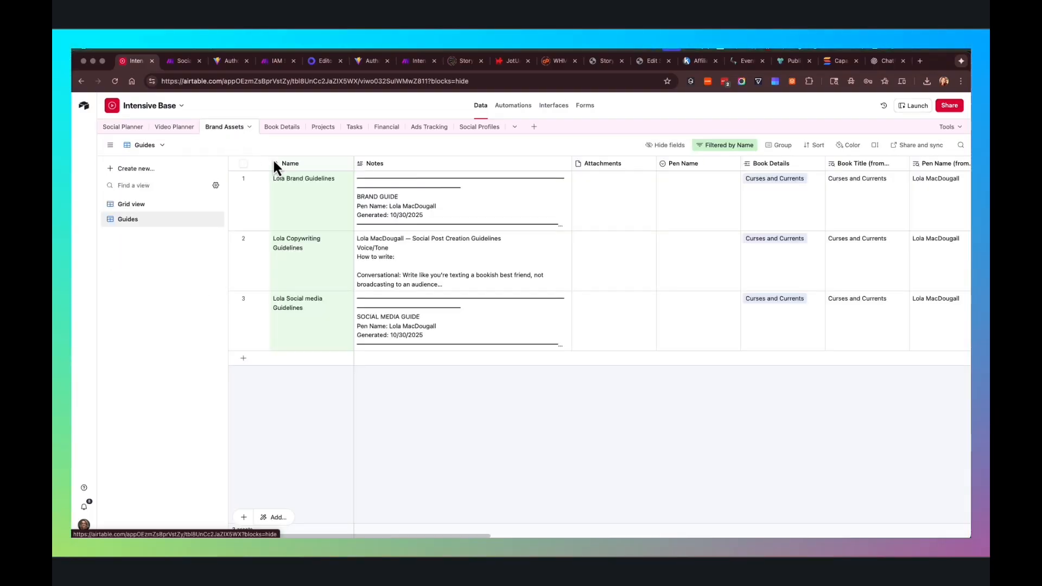
{"action": "left_click", "coordinate": [283, 132]}
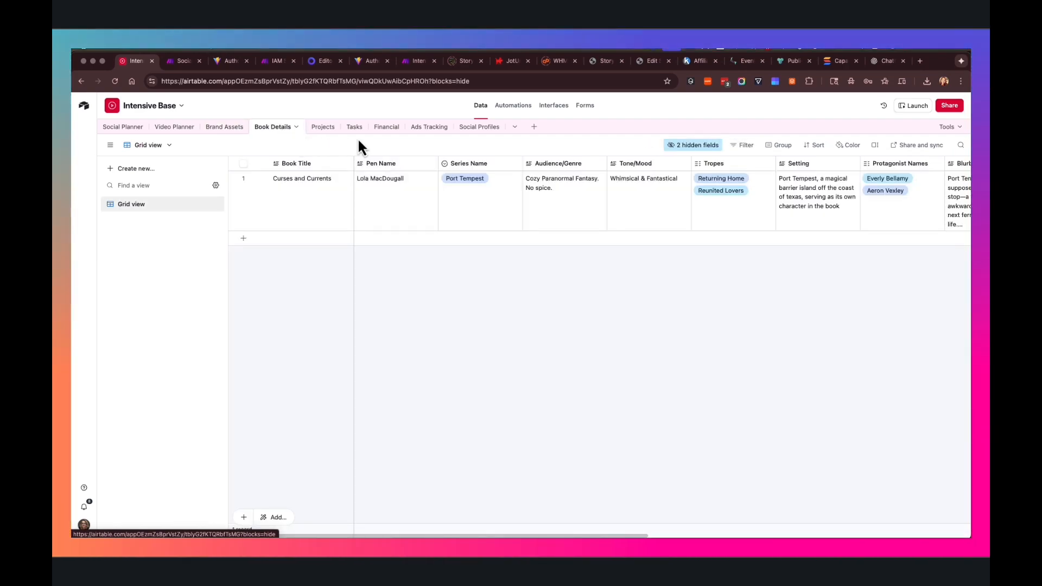
{"action": "left_click", "coordinate": [476, 129]}
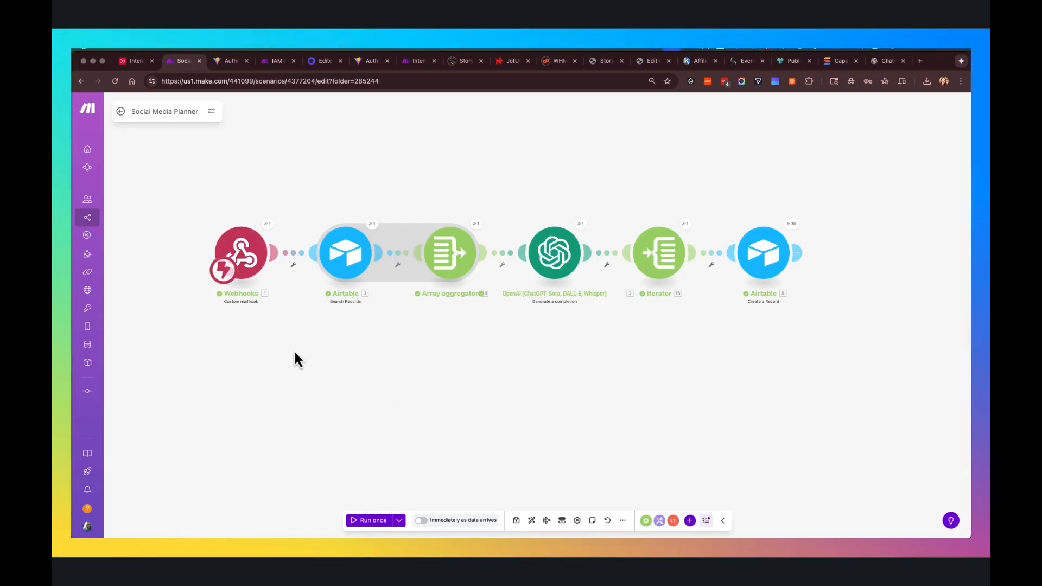
Step: In Make's Social Media Planner scenario, select all output fields of the Airtable Search Records module and save it
{"action": "left_click", "coordinate": [348, 260]}
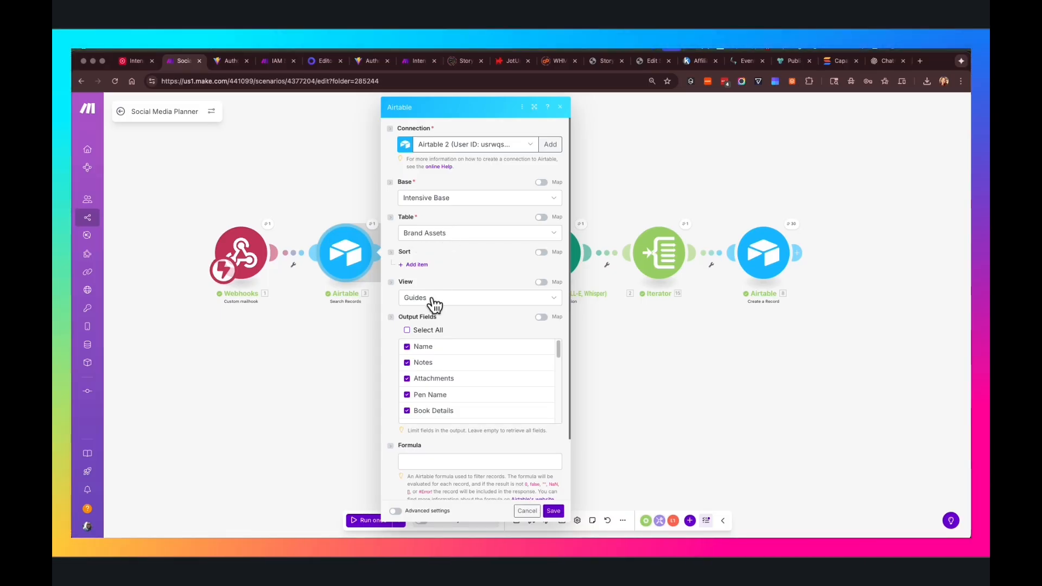
{"action": "left_click", "coordinate": [408, 332]}
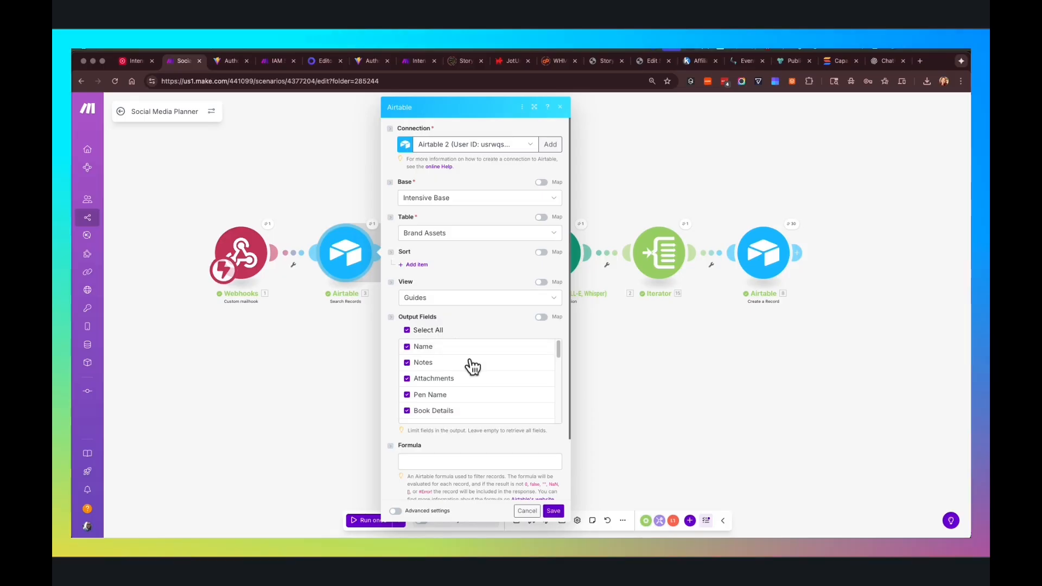
{"action": "scroll", "coordinate": [458, 348], "scroll_direction": "down", "scroll_amount": 10}
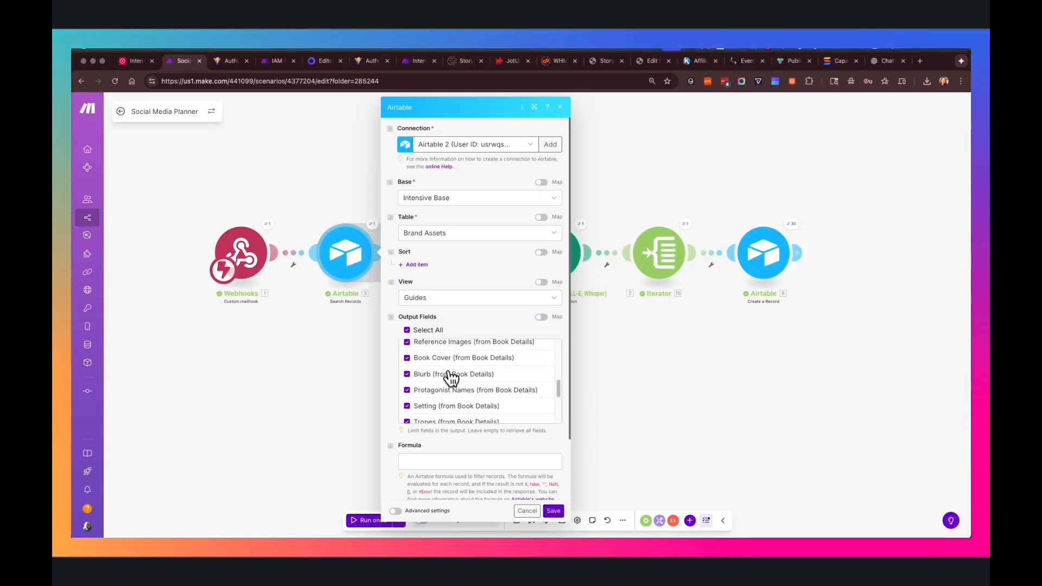
{"action": "scroll", "coordinate": [449, 374], "scroll_direction": "down", "scroll_amount": 1}
{"action": "scroll", "coordinate": [438, 375], "scroll_direction": "up", "scroll_amount": 10}
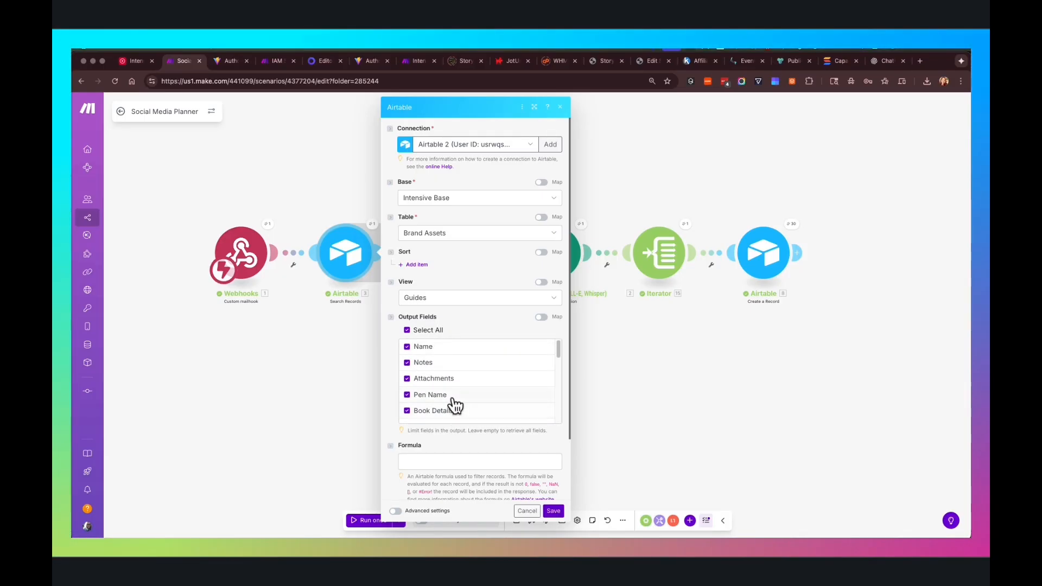
{"action": "left_click", "coordinate": [553, 513]}
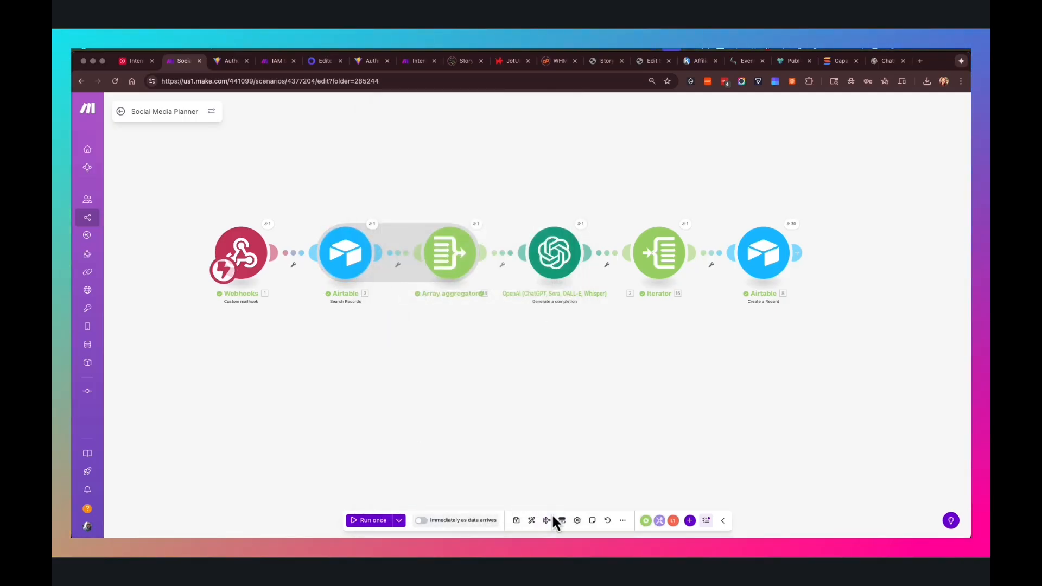
Step: Switch to Airtable and inspect the Name filter on the Guides view of the Brand Assets table
{"action": "left_click", "coordinate": [135, 59]}
{"action": "left_click", "coordinate": [224, 127]}
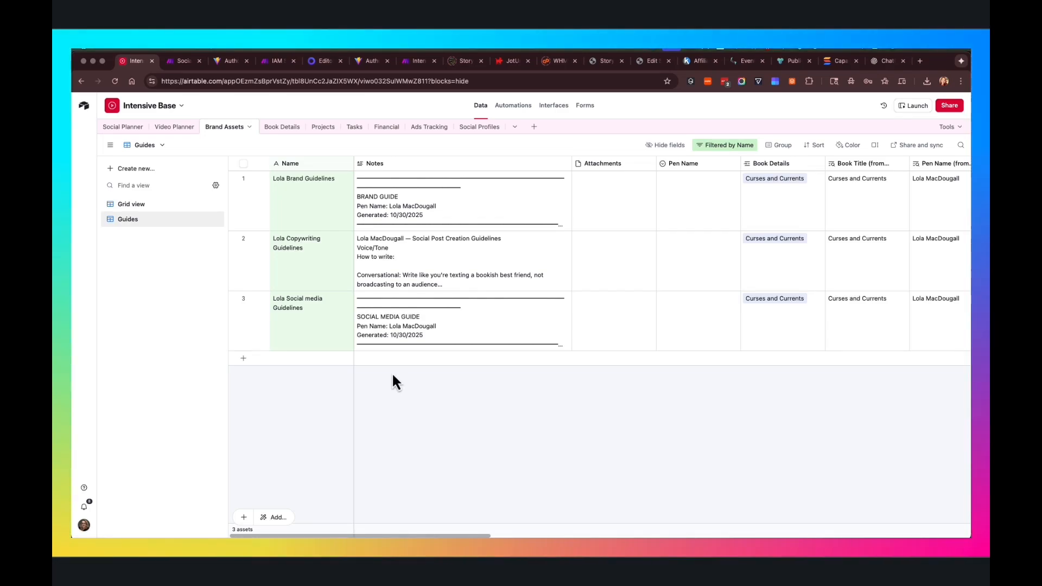
{"action": "left_click", "coordinate": [729, 146]}
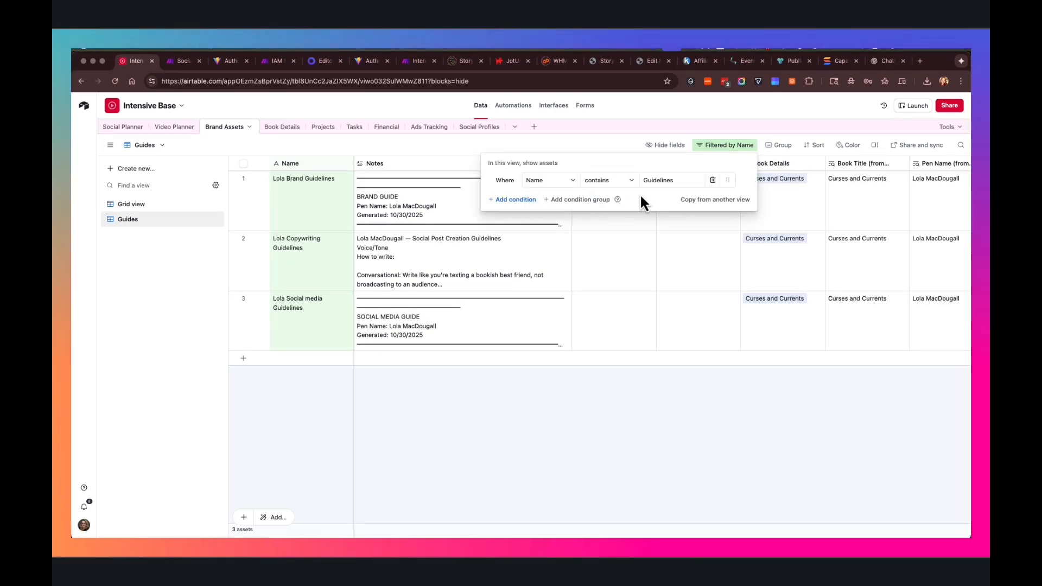
{"action": "left_click", "coordinate": [633, 382]}
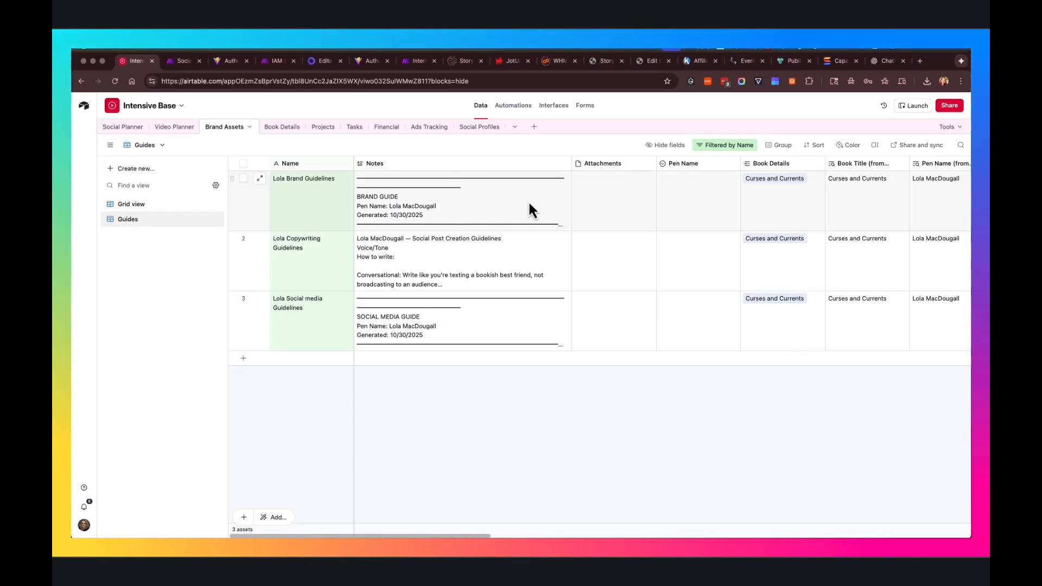
{"action": "left_click", "coordinate": [731, 145]}
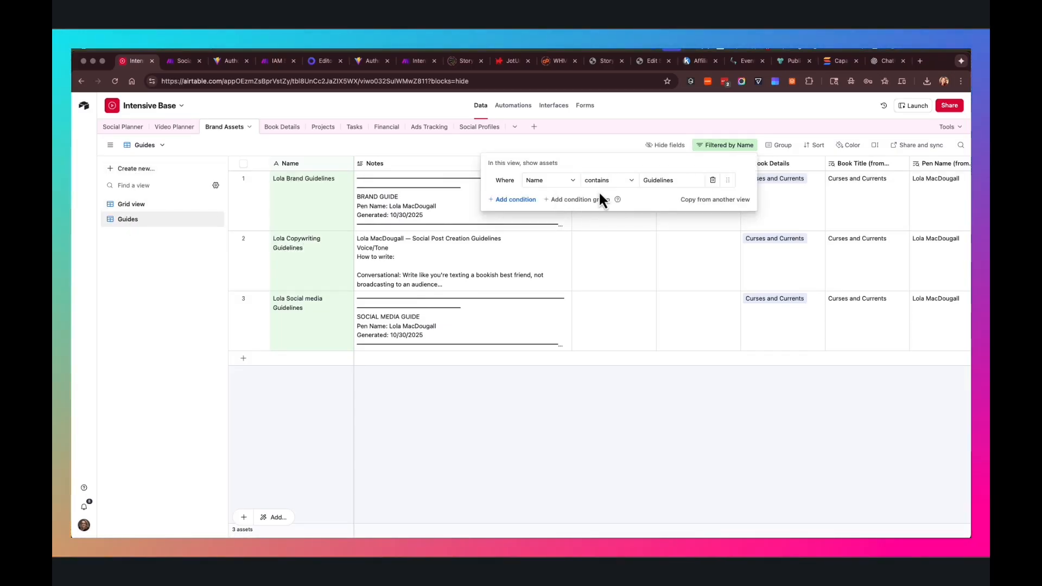
{"action": "left_click", "coordinate": [574, 149]}
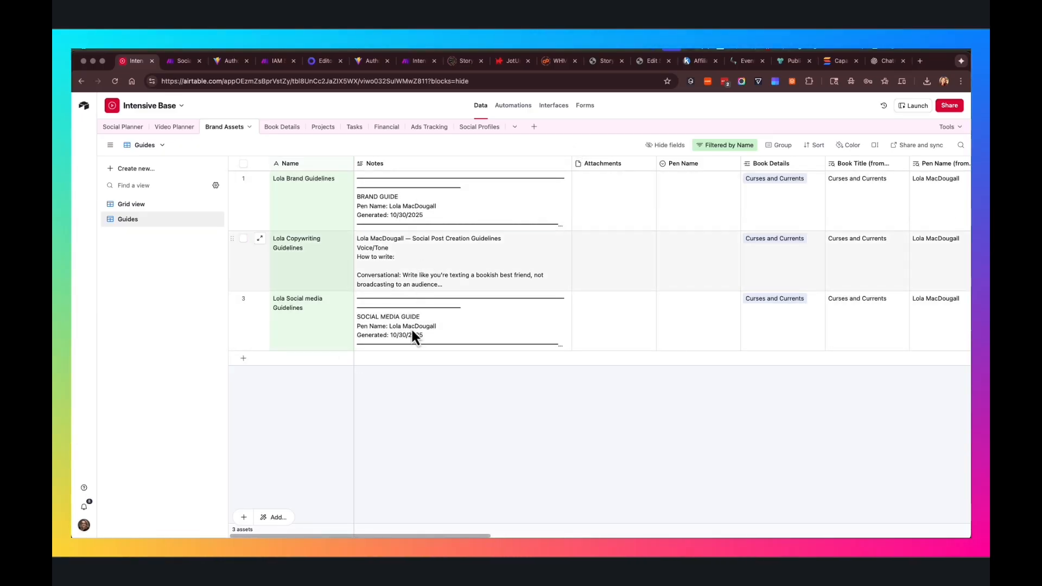
Step: Return to Make, review the Search Records module's view and selected output fields, and save the module
{"action": "left_click", "coordinate": [183, 64]}
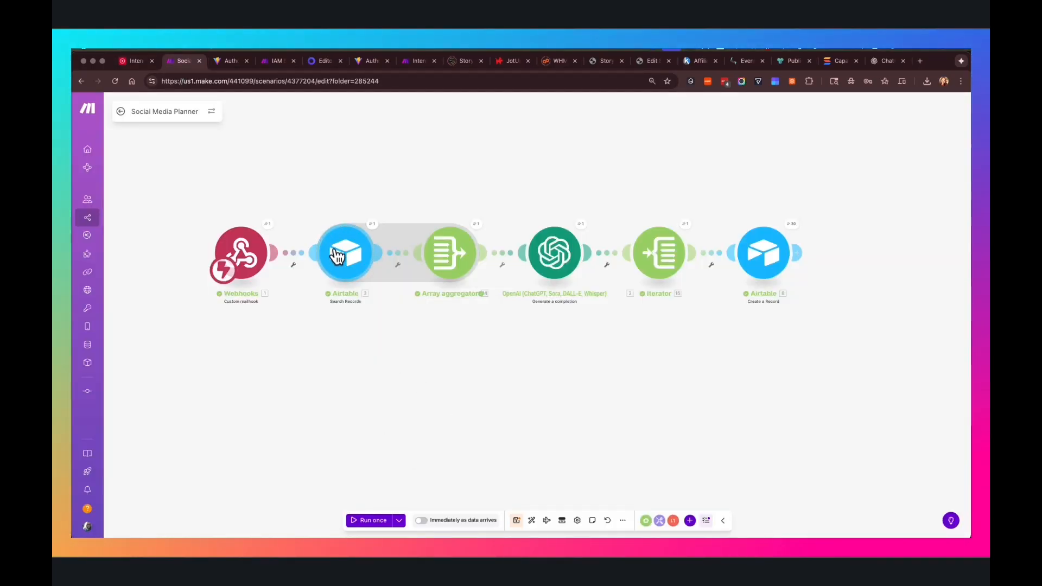
{"action": "left_click", "coordinate": [337, 255]}
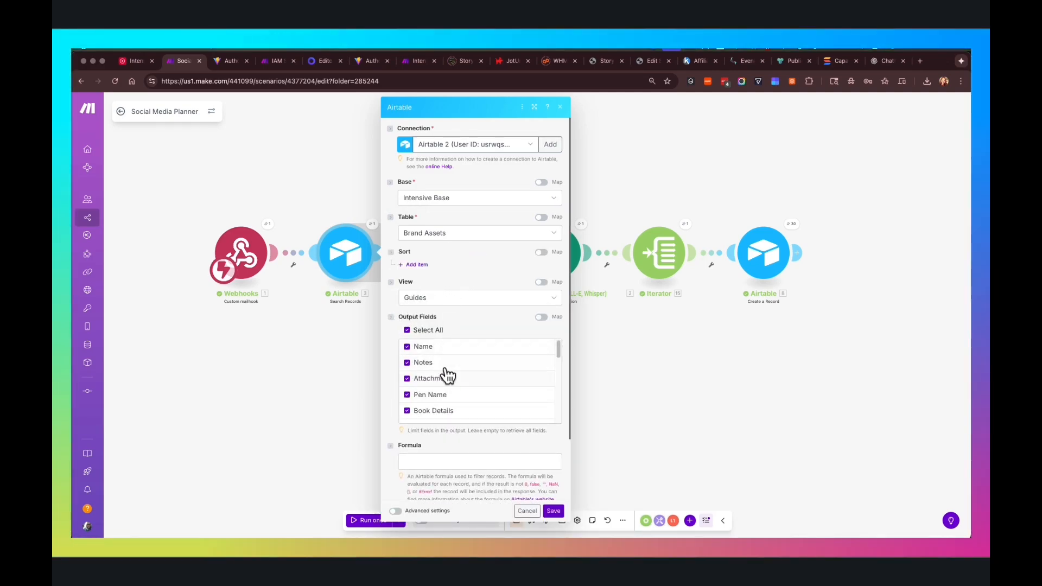
{"action": "scroll", "coordinate": [444, 380], "scroll_direction": "down", "scroll_amount": 5}
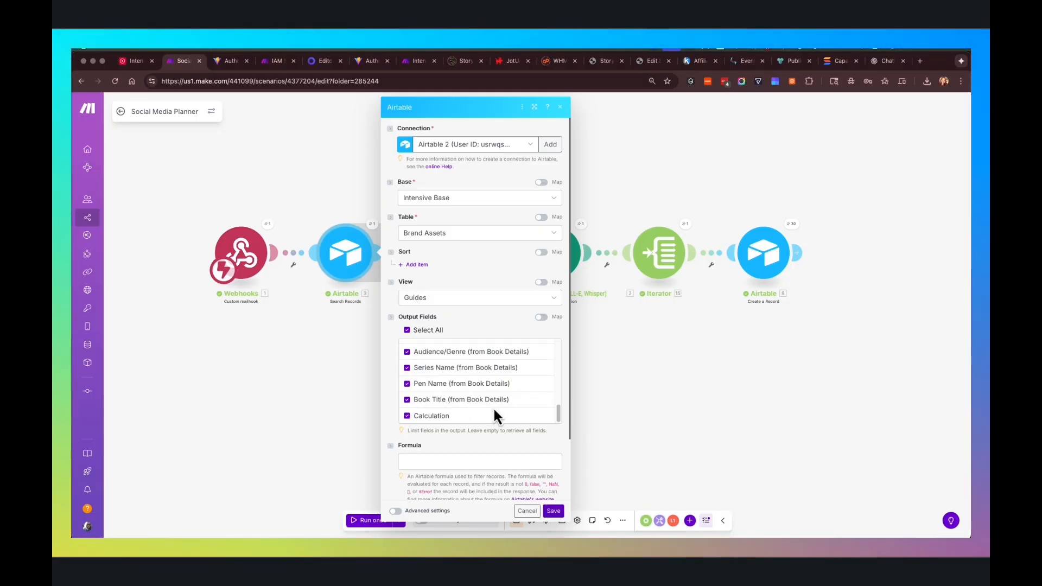
{"action": "left_click", "coordinate": [553, 511]}
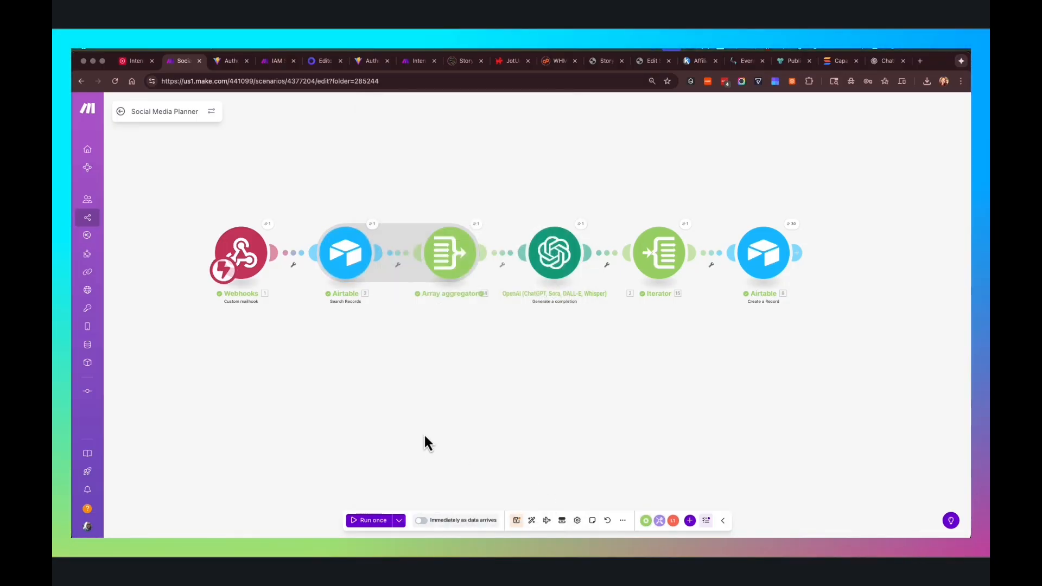
Step: Inspect the Array aggregator's source module, target structure and aggregated fields, and close its settings without saving
{"action": "left_click_drag", "start_coordinate": [459, 339], "coordinate": [379, 356]}
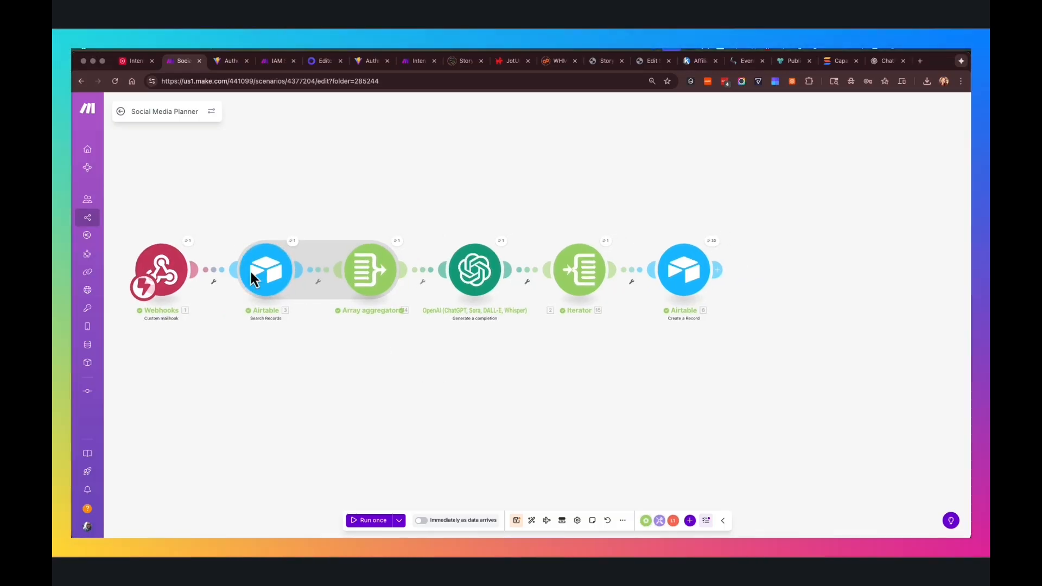
{"action": "left_click", "coordinate": [375, 282]}
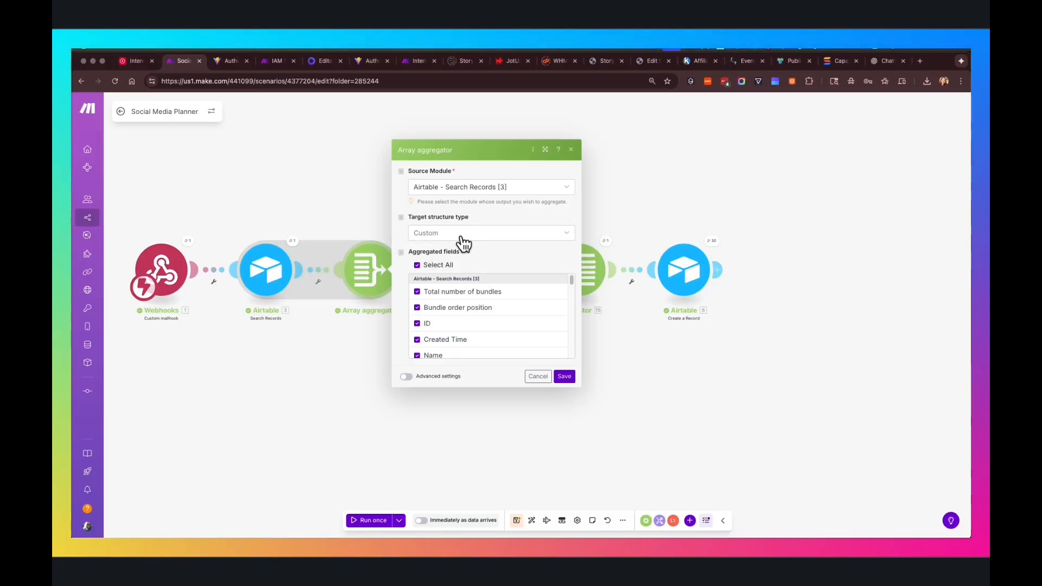
{"action": "left_click", "coordinate": [535, 376]}
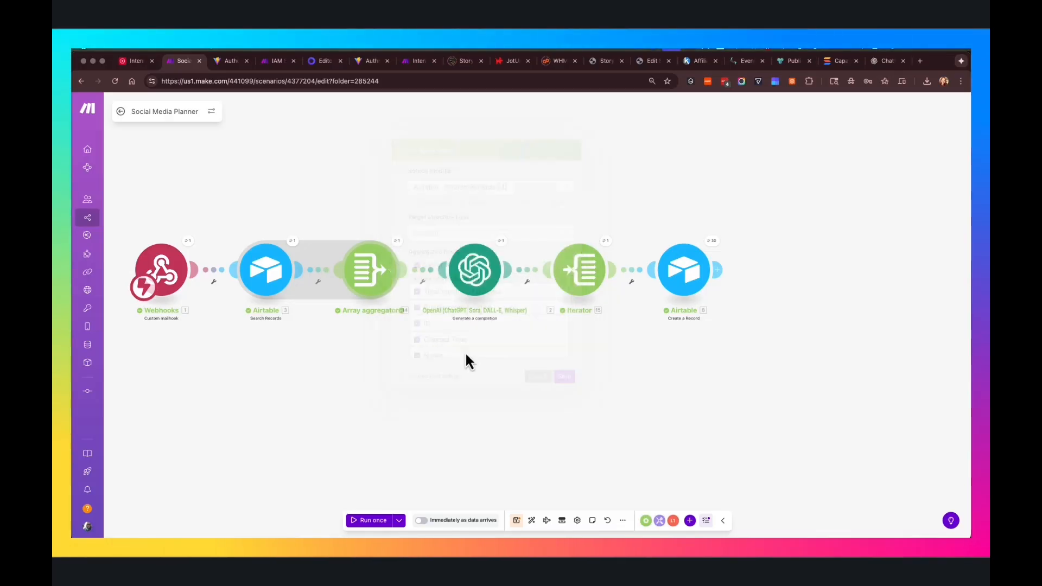
{"action": "left_click_drag", "start_coordinate": [375, 301], "coordinate": [437, 238]}
{"action": "right_click", "coordinate": [350, 235]}
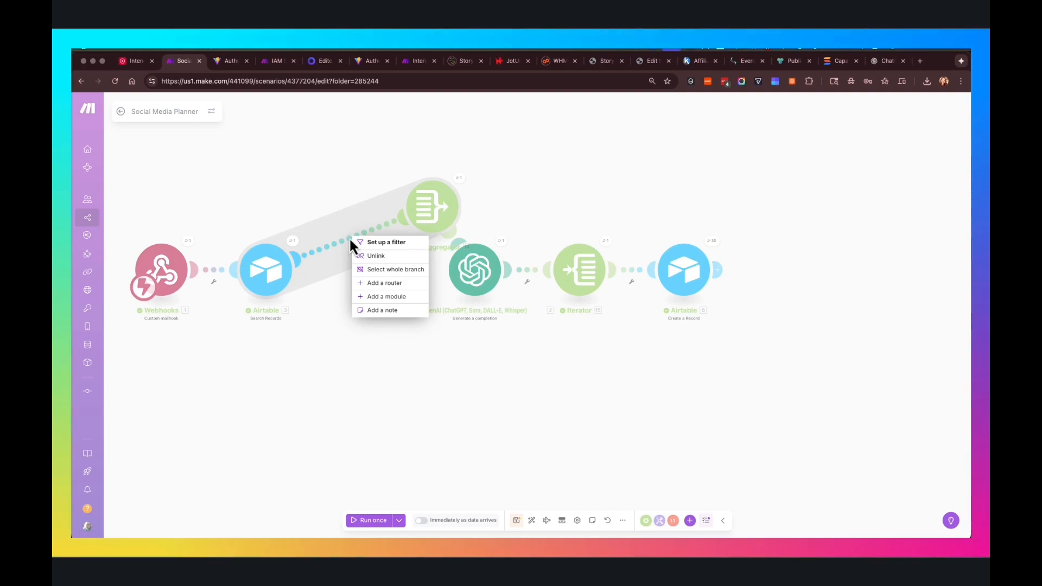
{"action": "left_click", "coordinate": [401, 358]}
{"action": "left_click_drag", "start_coordinate": [424, 220], "coordinate": [365, 305]}
Step: Add an empty module below the scenario with a Flow Control Array aggregator attached, leaving the aggregator unconfigured
{"action": "right_click", "coordinate": [441, 378]}
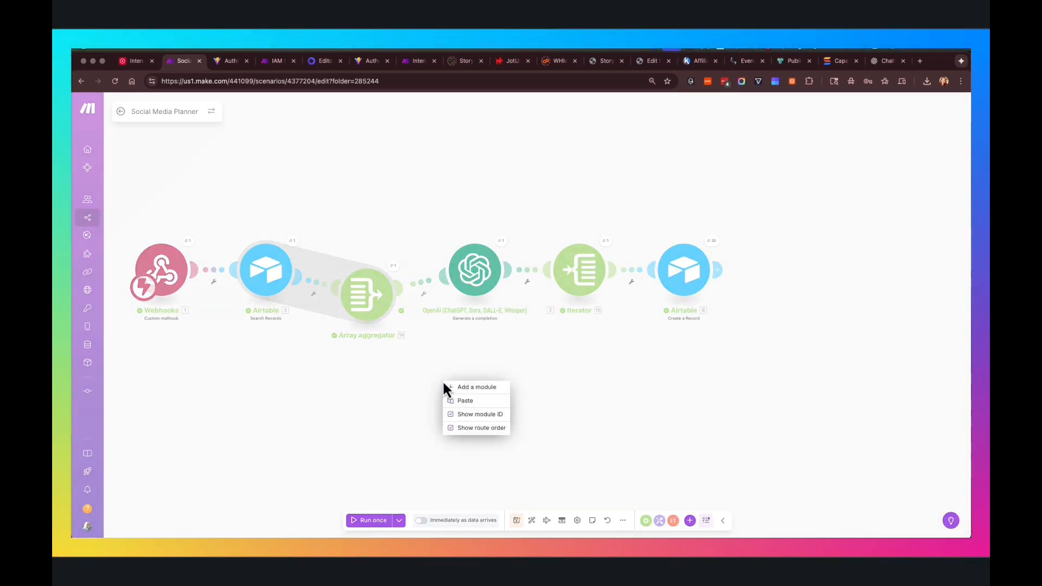
{"action": "left_click", "coordinate": [466, 389]}
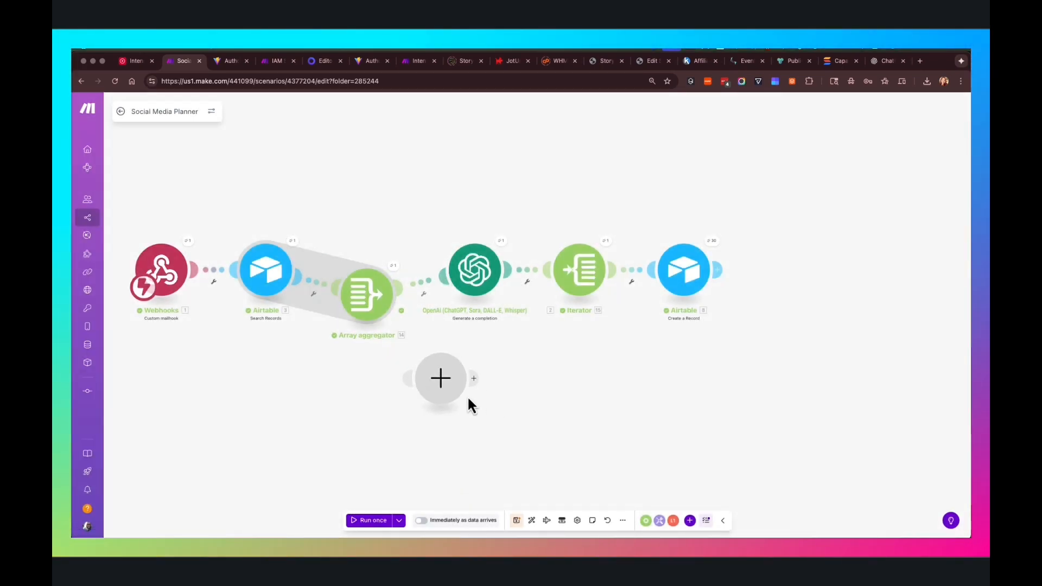
{"action": "left_click", "coordinate": [471, 380]}
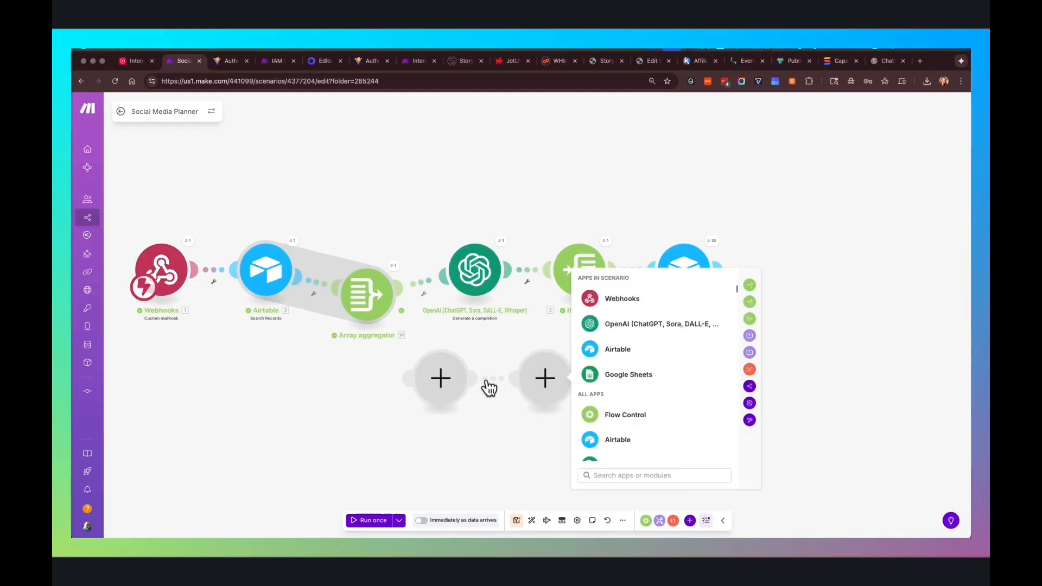
{"action": "left_click", "coordinate": [626, 415]}
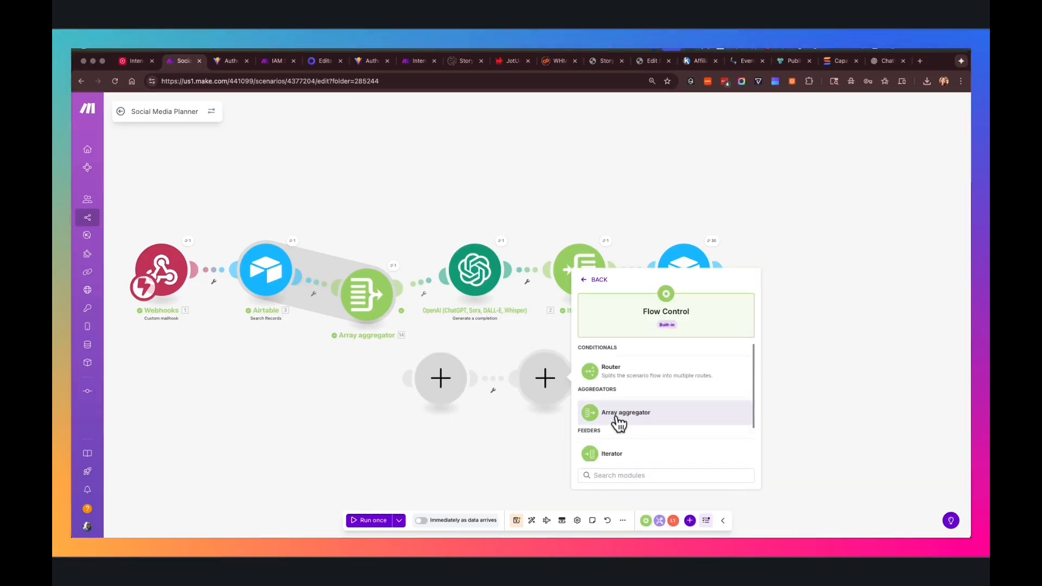
{"action": "left_click", "coordinate": [617, 417]}
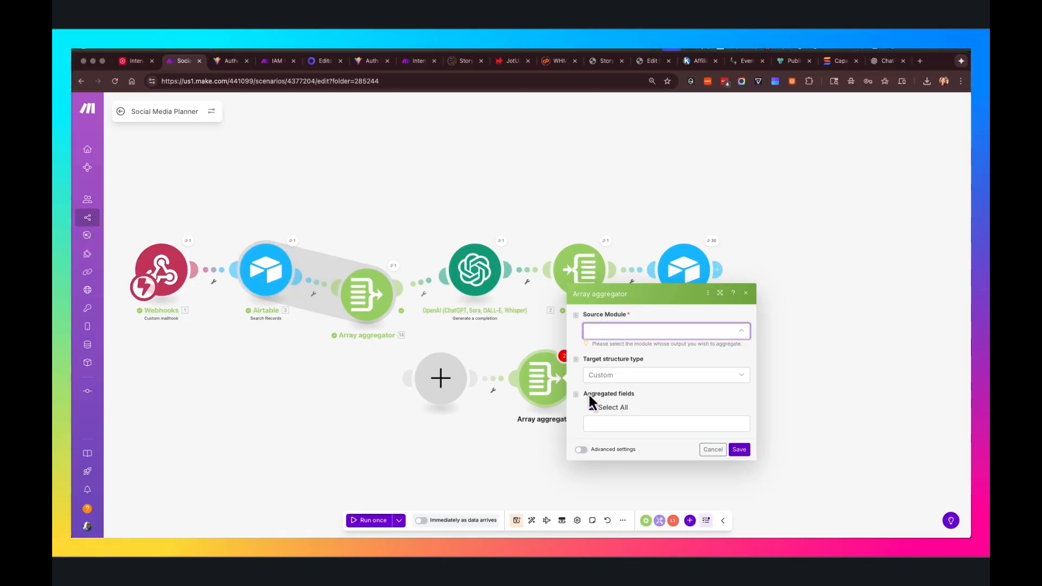
{"action": "left_click", "coordinate": [711, 450]}
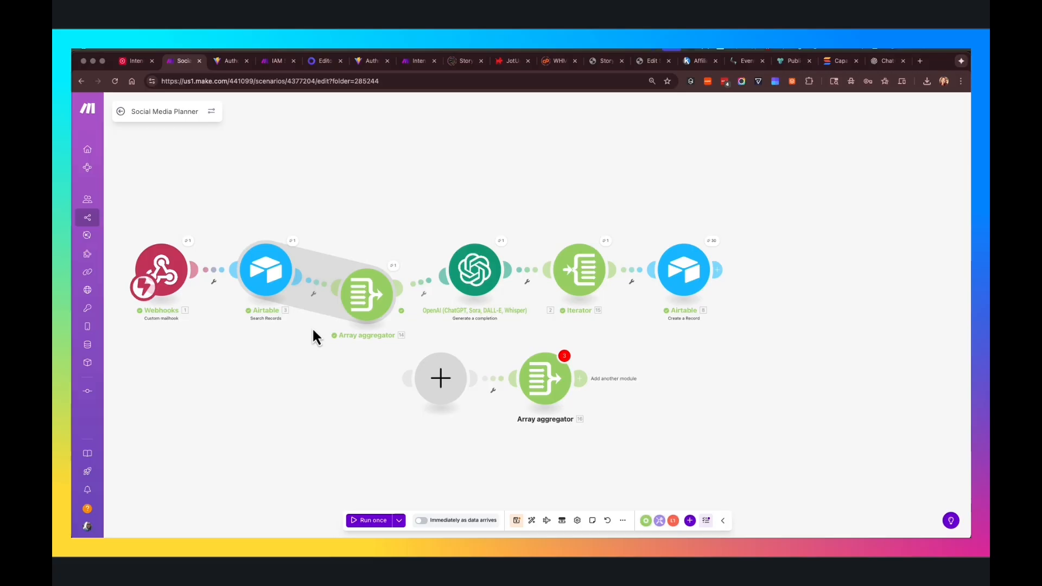
Step: Select all aggregated fields in the Array aggregator that follows Search Records, and save it
{"action": "left_click", "coordinate": [349, 309]}
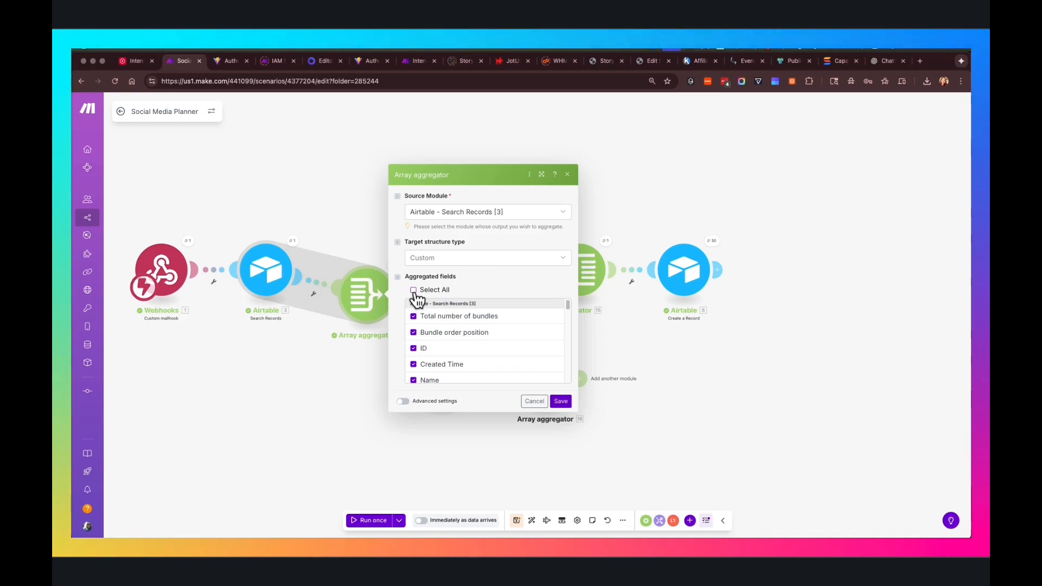
{"action": "scroll", "coordinate": [429, 350], "scroll_direction": "down", "scroll_amount": 10}
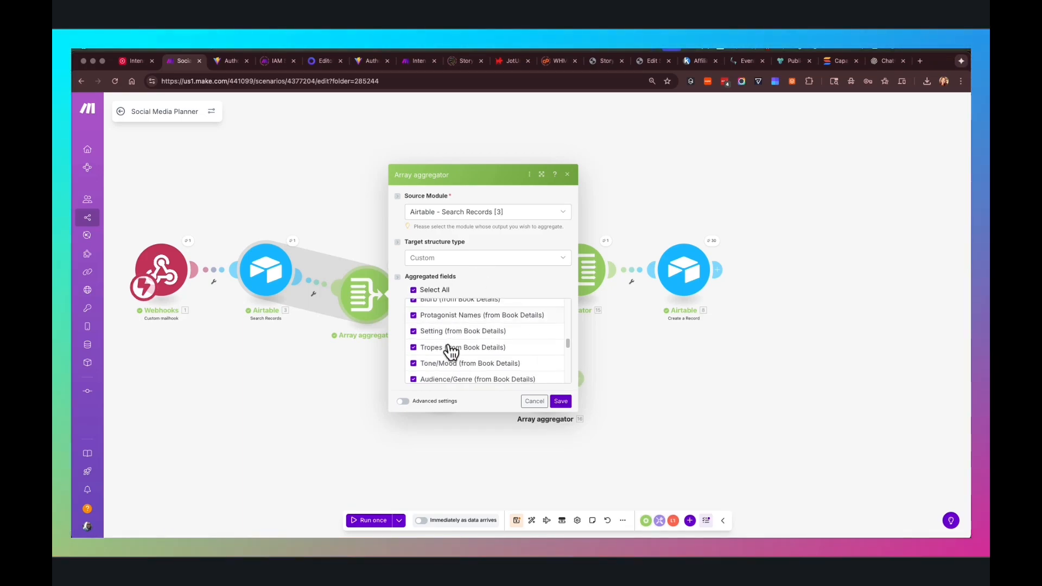
{"action": "left_click", "coordinate": [557, 402]}
Step: Delete the unconfigured Array aggregator and the empty module below the scenario
{"action": "right_click", "coordinate": [549, 400]}
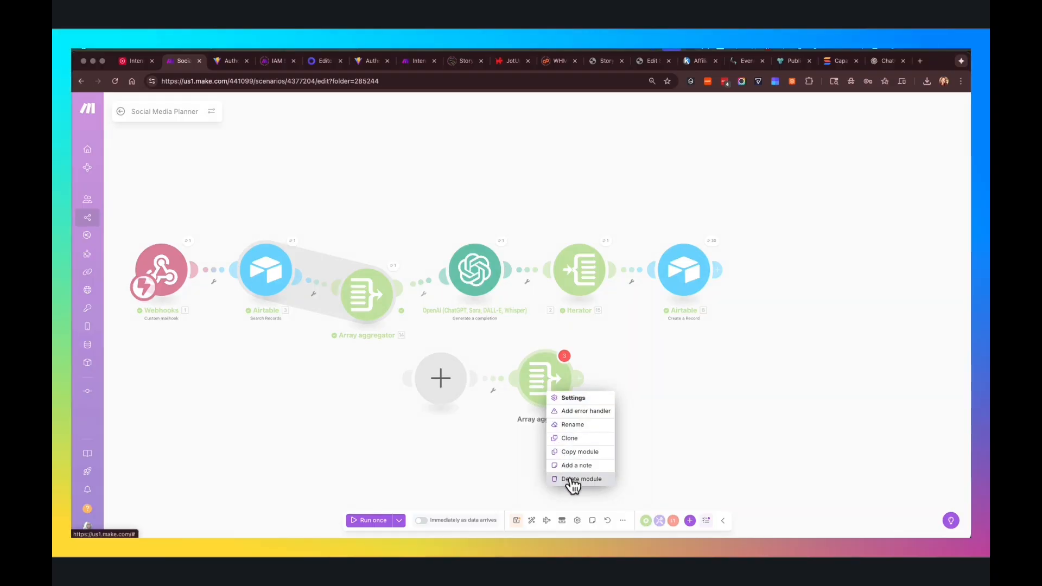
{"action": "left_click", "coordinate": [571, 483]}
{"action": "right_click", "coordinate": [444, 380]}
{"action": "left_click", "coordinate": [460, 400]}
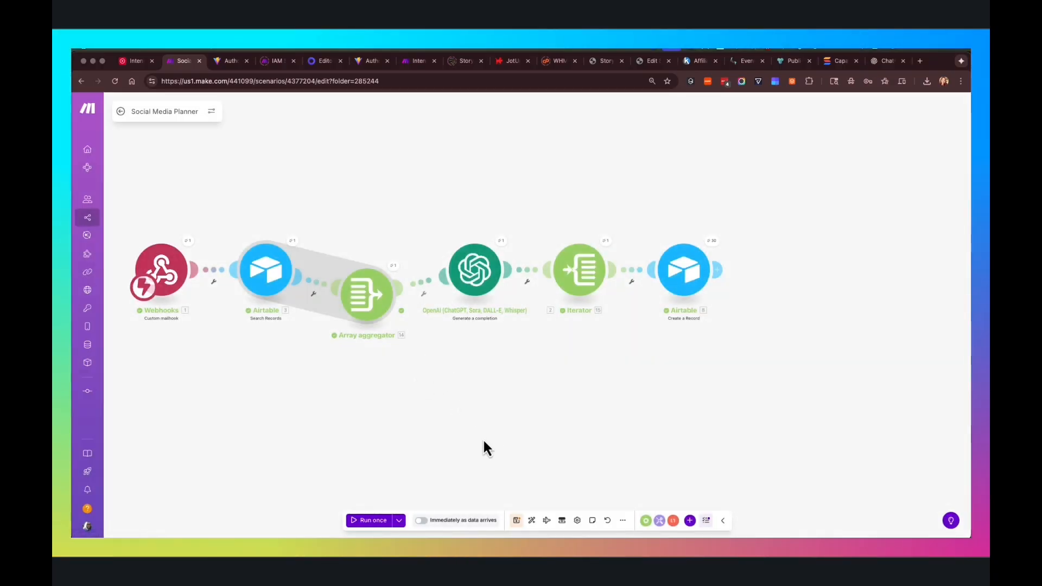
Step: Realign the Search Records module and its Array aggregator with the rest of the scenario's row
{"action": "left_click_drag", "start_coordinate": [355, 300], "coordinate": [359, 272]}
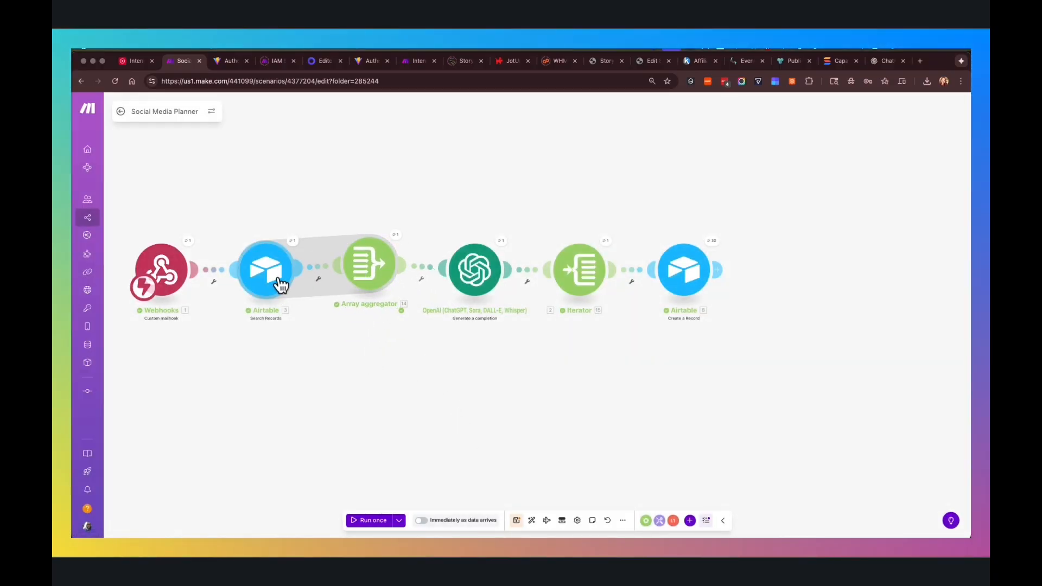
{"action": "left_click_drag", "start_coordinate": [277, 279], "coordinate": [265, 284]}
{"action": "left_click_drag", "start_coordinate": [350, 274], "coordinate": [334, 278]}
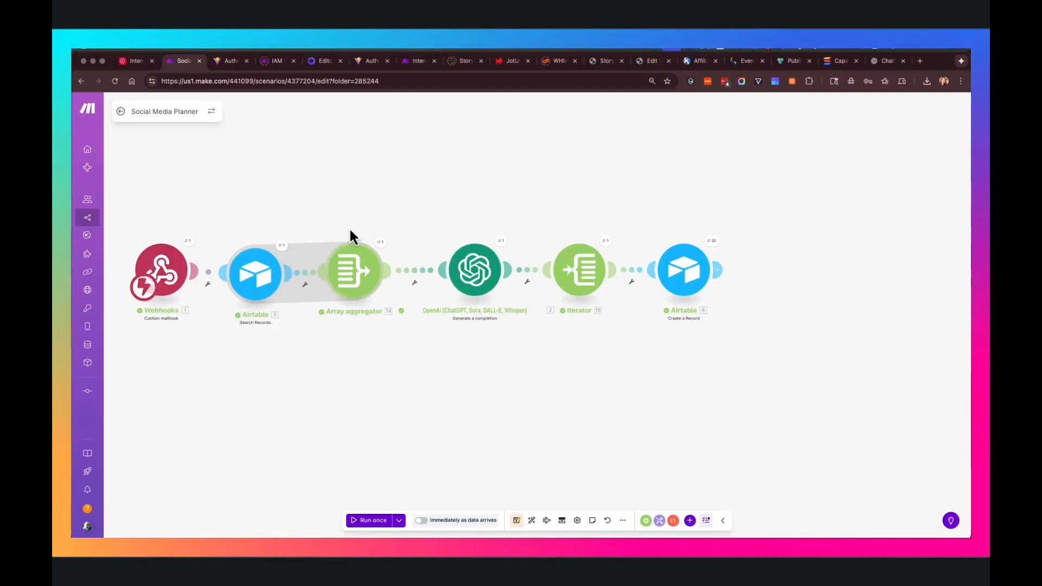
Step: Open the OpenAI Generate a completion module and read the opening instructions and TASK section of Message 1's text content
{"action": "left_click", "coordinate": [482, 285]}
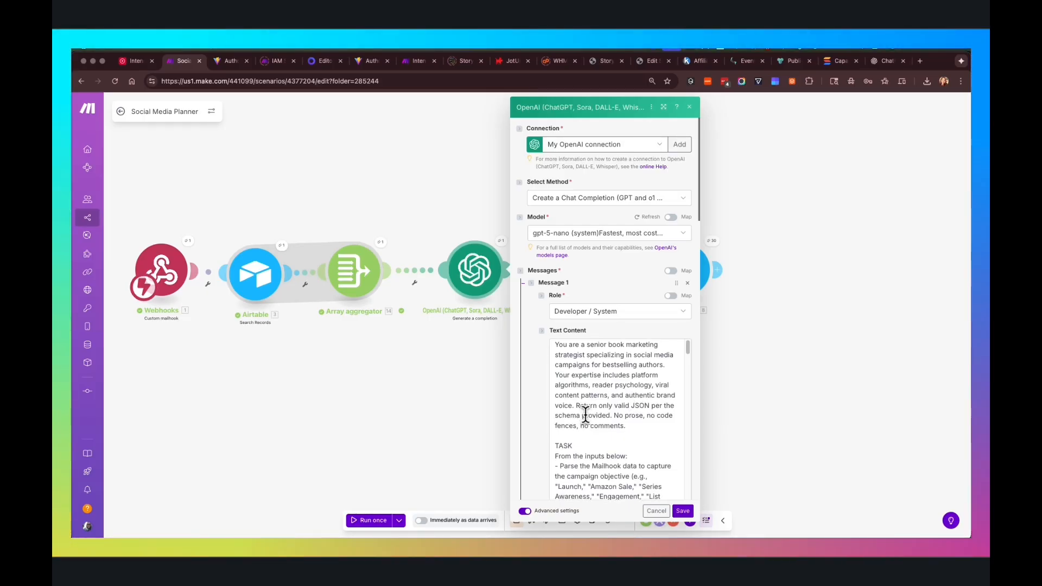
{"action": "scroll", "coordinate": [586, 415], "scroll_direction": "down", "scroll_amount": 1}
{"action": "scroll", "coordinate": [587, 415], "scroll_direction": "down", "scroll_amount": 2}
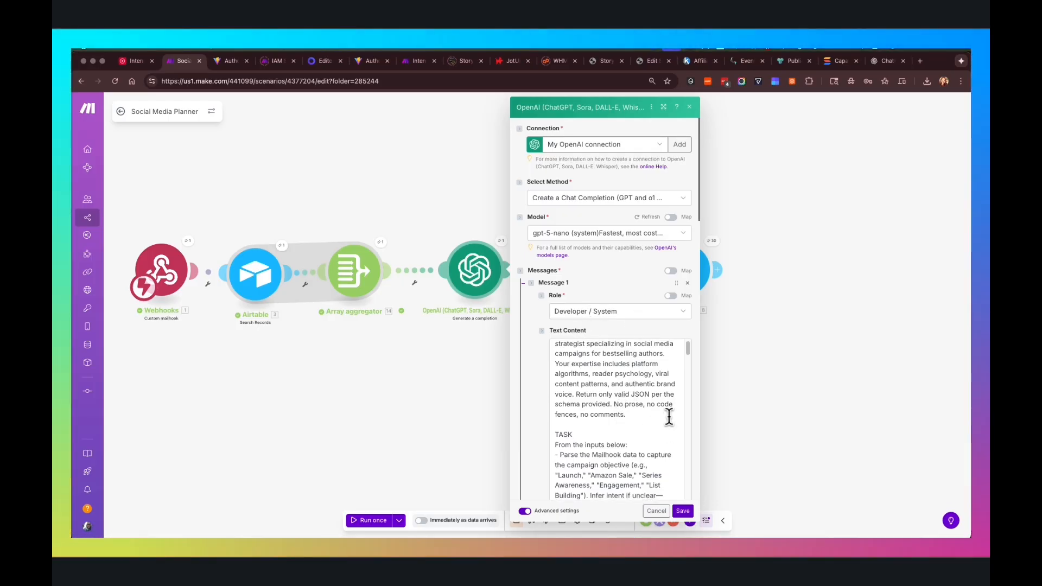
{"action": "scroll", "coordinate": [713, 414], "scroll_direction": "down", "scroll_amount": 2}
{"action": "scroll", "coordinate": [649, 414], "scroll_direction": "down", "scroll_amount": 1}
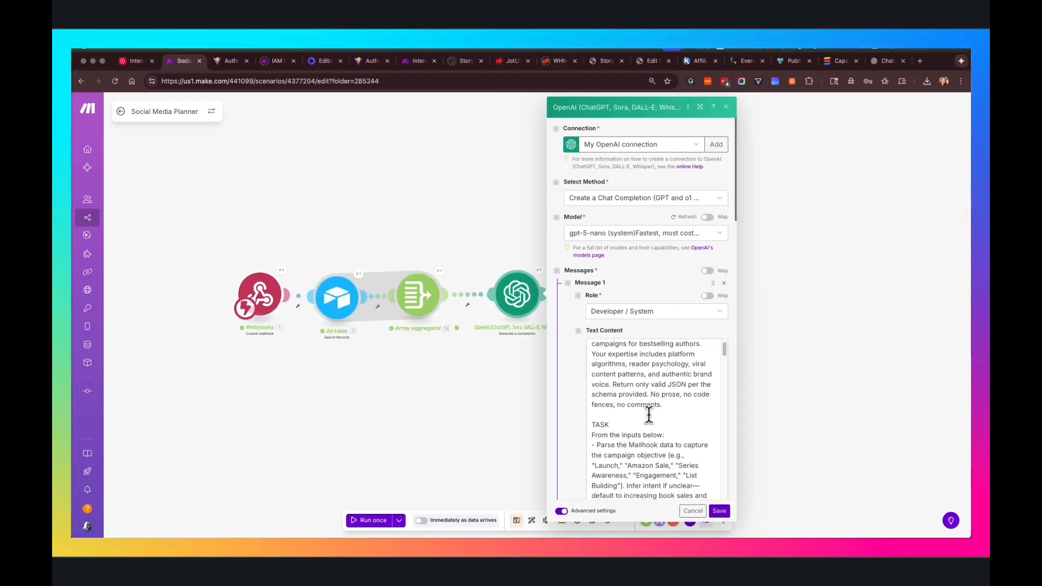
{"action": "scroll", "coordinate": [617, 443], "scroll_direction": "down", "scroll_amount": 1}
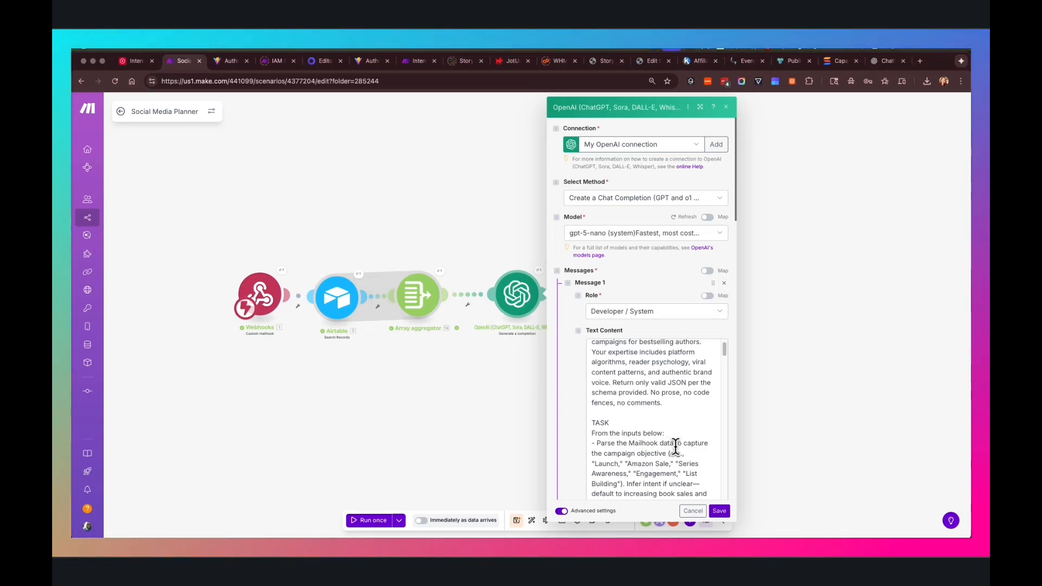
{"action": "scroll", "coordinate": [650, 450], "scroll_direction": "down", "scroll_amount": 2}
{"action": "scroll", "coordinate": [621, 457], "scroll_direction": "down", "scroll_amount": 2}
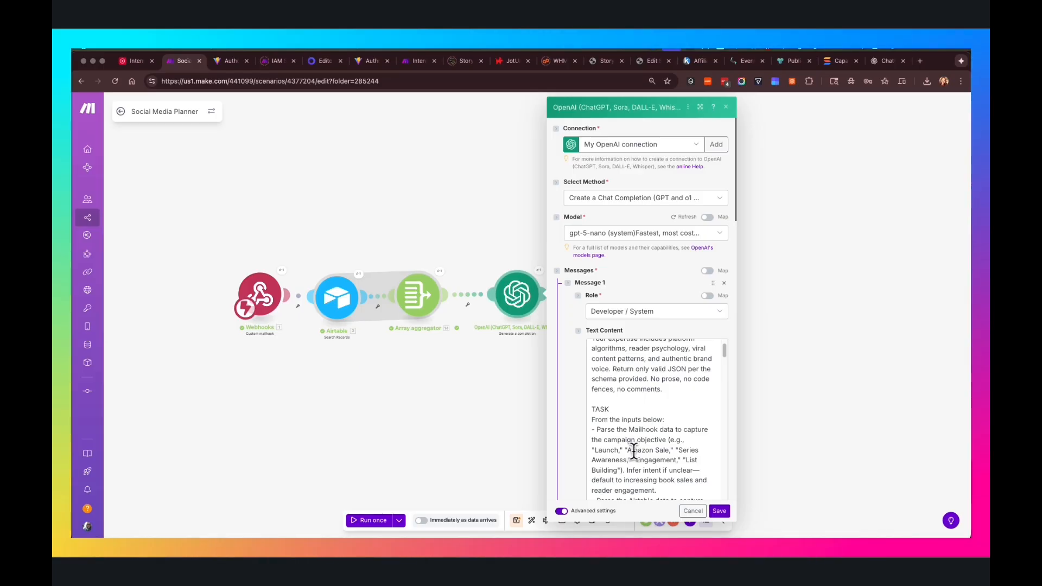
{"action": "scroll", "coordinate": [633, 452], "scroll_direction": "down", "scroll_amount": 1}
{"action": "scroll", "coordinate": [634, 451], "scroll_direction": "down", "scroll_amount": 5}
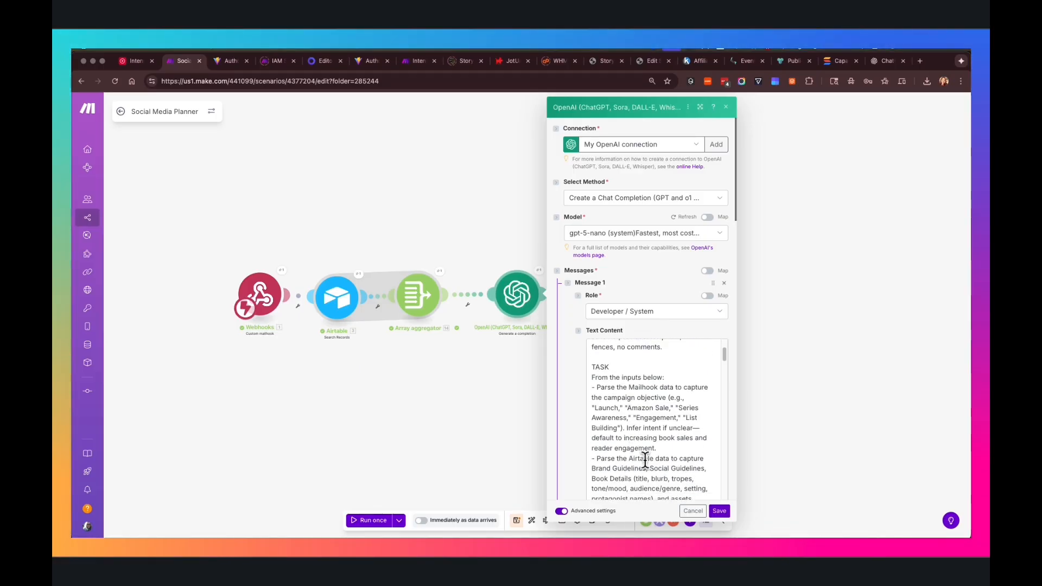
{"action": "scroll", "coordinate": [642, 464], "scroll_direction": "down", "scroll_amount": 2}
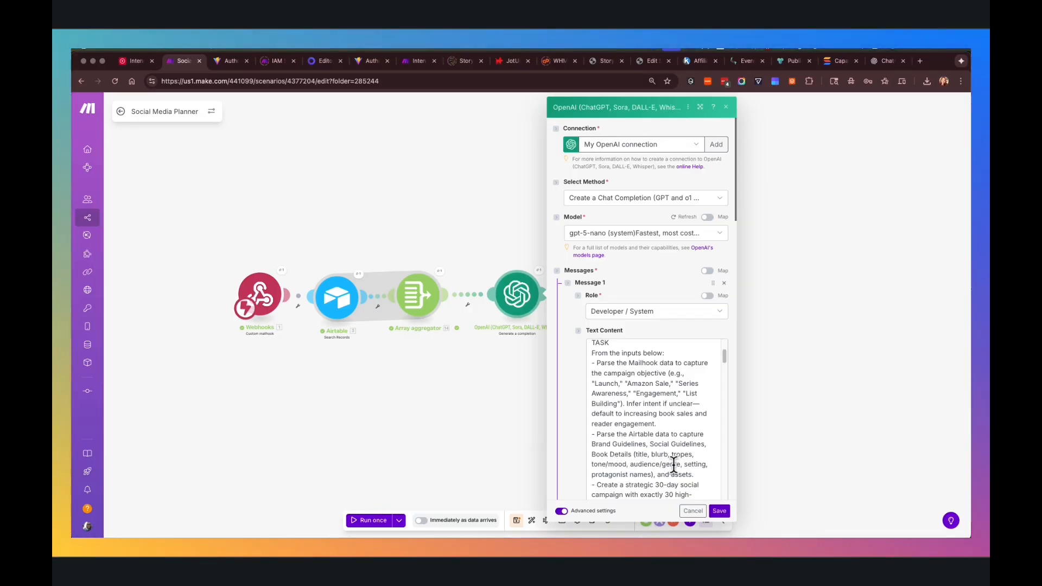
{"action": "scroll", "coordinate": [673, 461], "scroll_direction": "down", "scroll_amount": 2}
{"action": "scroll", "coordinate": [630, 476], "scroll_direction": "down", "scroll_amount": 3}
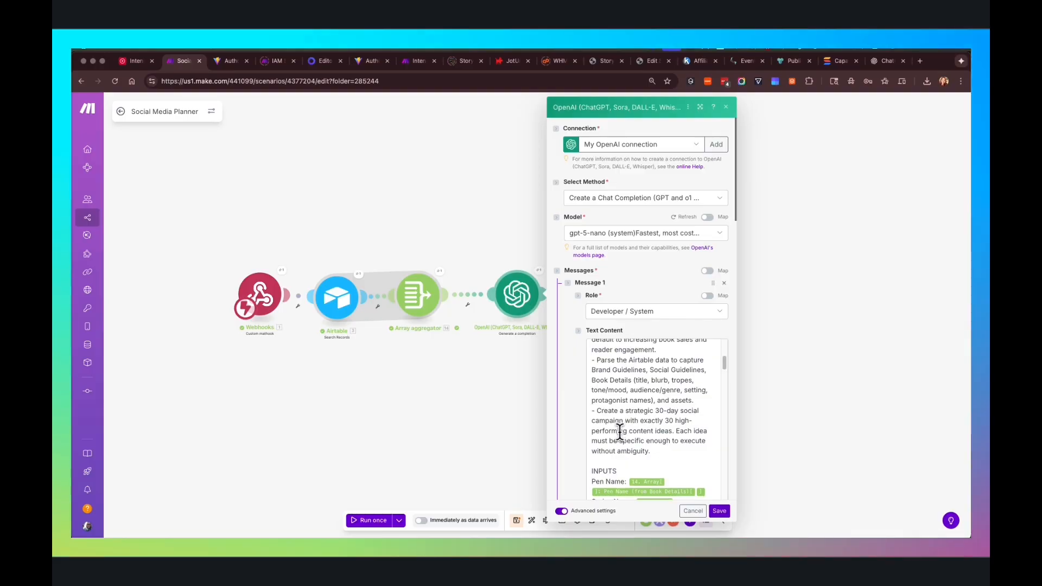
{"action": "scroll", "coordinate": [619, 432], "scroll_direction": "down", "scroll_amount": 1}
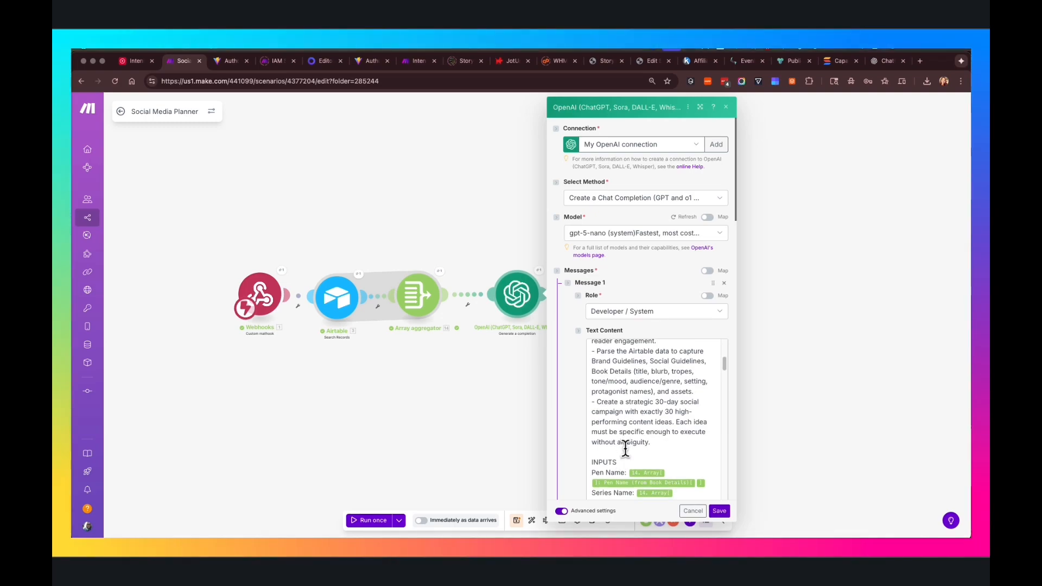
Step: At the prompt's INPUTS section, expand the Array aggregator's Array to view its mappable fields, and close the list
{"action": "scroll", "coordinate": [628, 446], "scroll_direction": "down", "scroll_amount": 1}
{"action": "scroll", "coordinate": [632, 453], "scroll_direction": "down", "scroll_amount": 5}
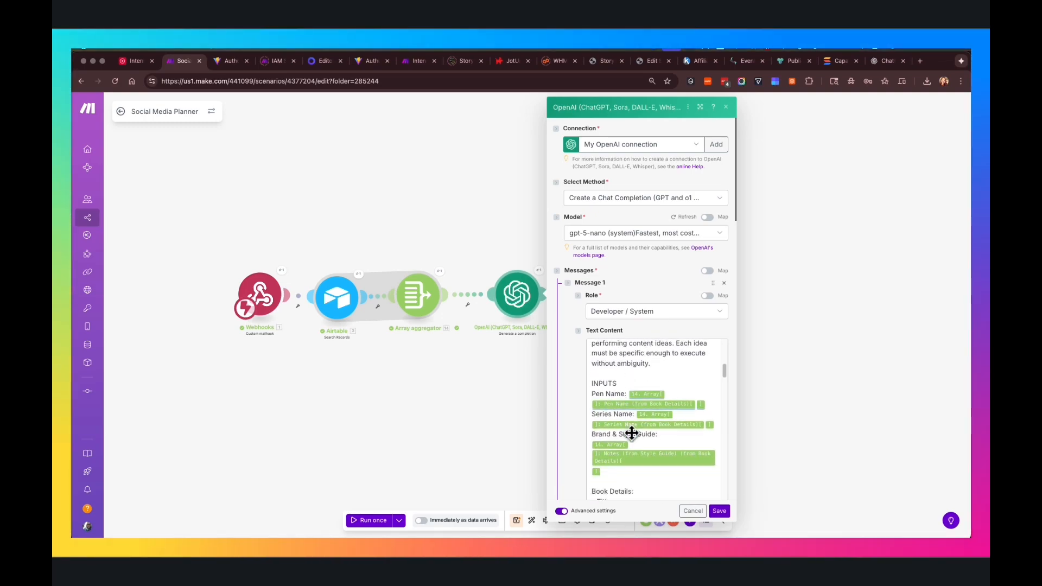
{"action": "scroll", "coordinate": [639, 464], "scroll_direction": "up", "scroll_amount": 1}
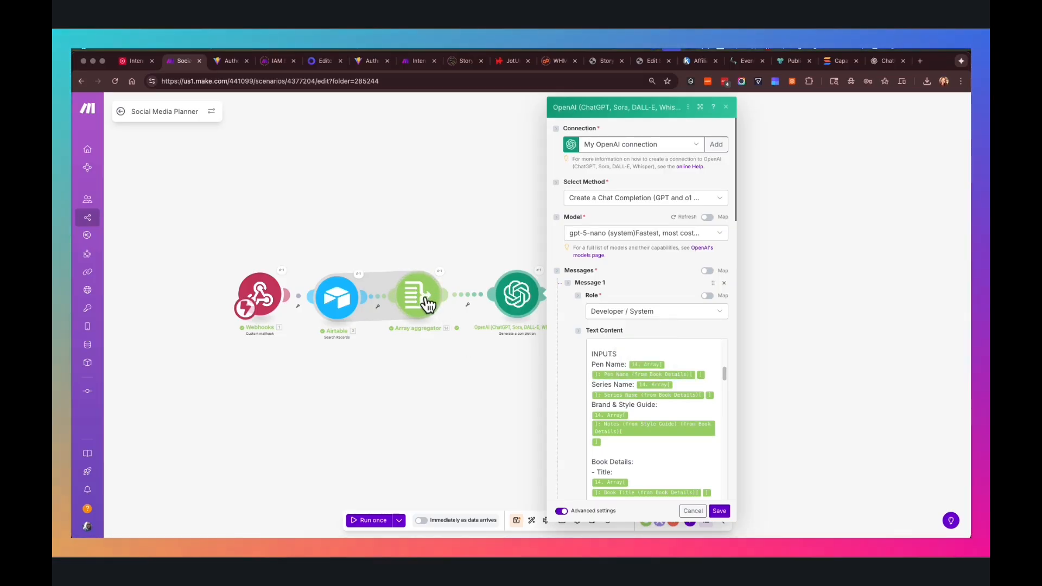
{"action": "left_click", "coordinate": [626, 364]}
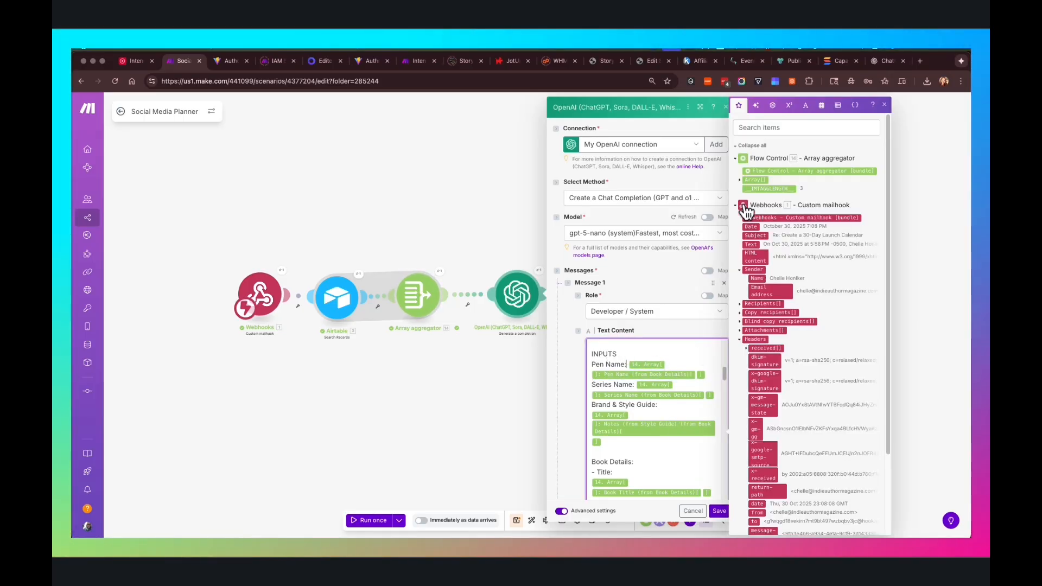
{"action": "left_click", "coordinate": [739, 181]}
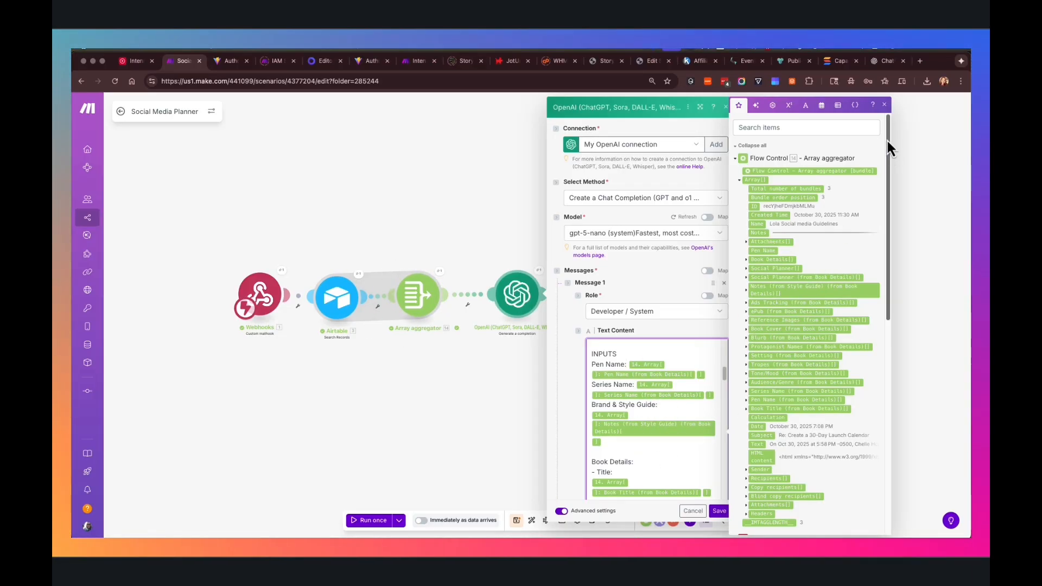
{"action": "left_click", "coordinate": [884, 105]}
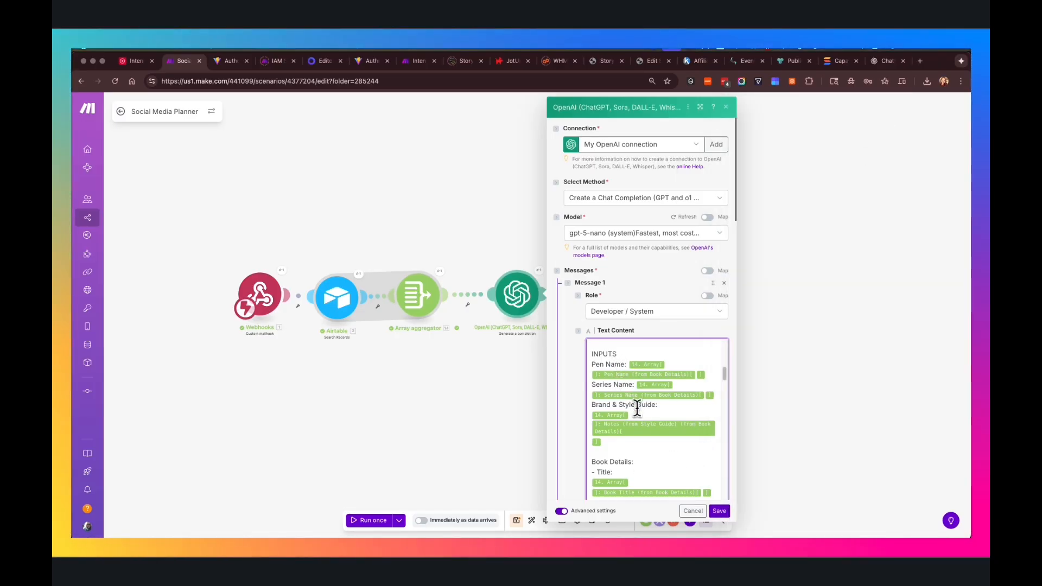
Step: Review the mapped INPUTS in the prompt, from the Brand & Style Guide through Book Details and Assets to the Campaign Request
{"action": "scroll", "coordinate": [638, 424], "scroll_direction": "down", "scroll_amount": 1}
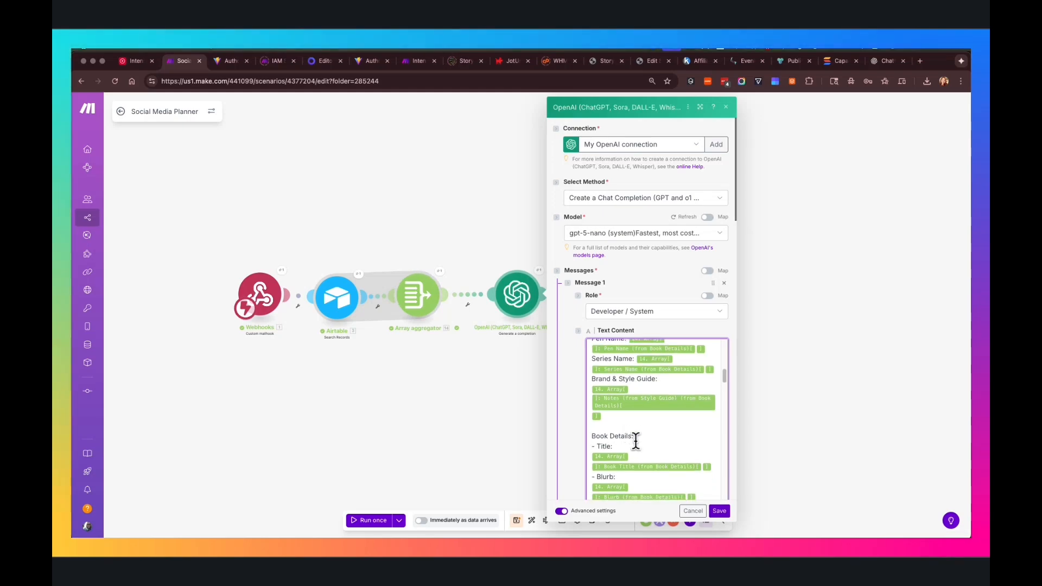
{"action": "scroll", "coordinate": [630, 434], "scroll_direction": "down", "scroll_amount": 1}
{"action": "scroll", "coordinate": [653, 422], "scroll_direction": "down", "scroll_amount": 3}
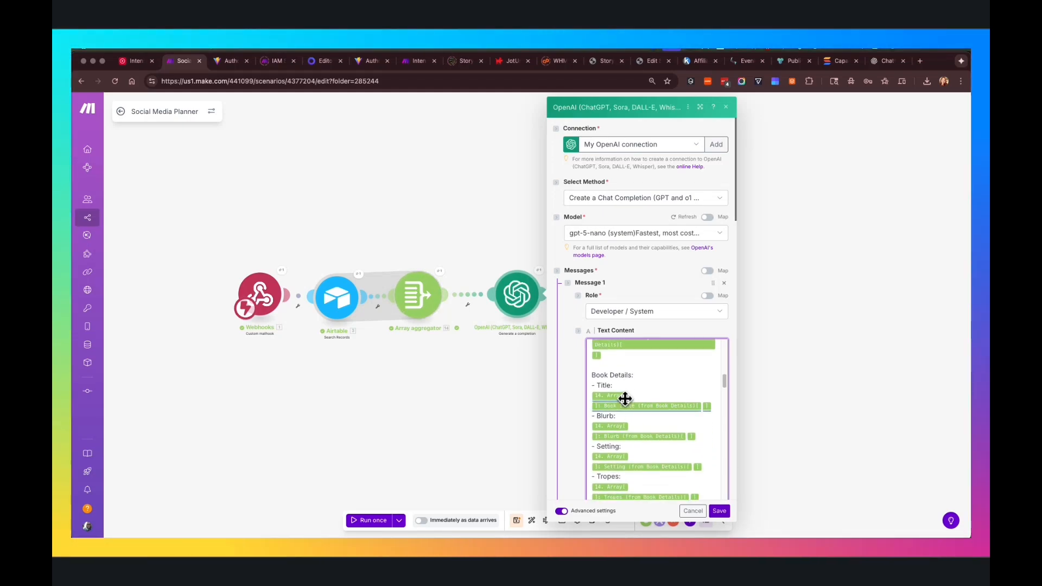
{"action": "scroll", "coordinate": [646, 432], "scroll_direction": "down", "scroll_amount": 1}
{"action": "scroll", "coordinate": [646, 430], "scroll_direction": "down", "scroll_amount": 2}
{"action": "scroll", "coordinate": [646, 429], "scroll_direction": "down", "scroll_amount": 2}
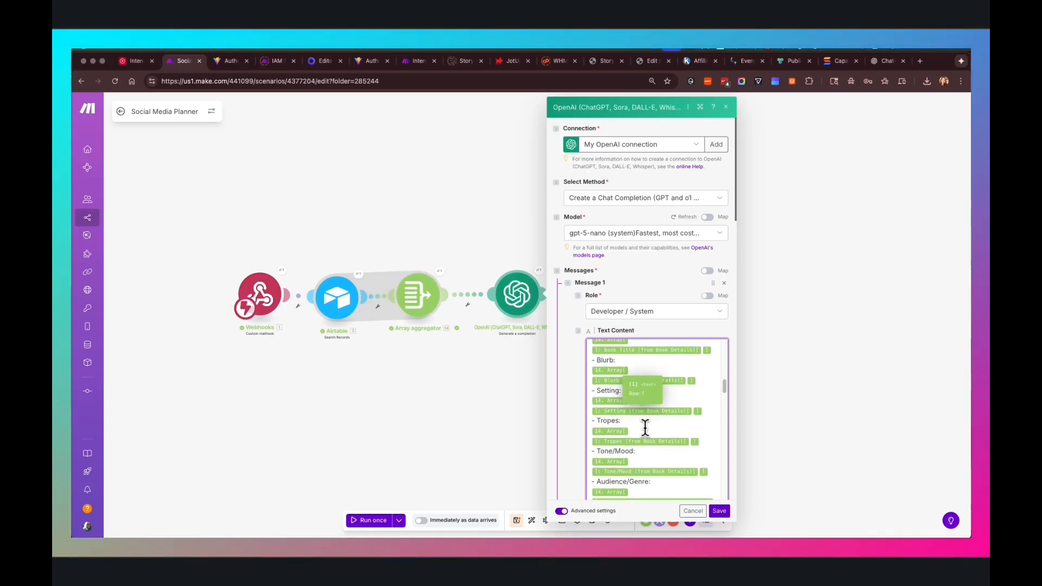
{"action": "scroll", "coordinate": [637, 443], "scroll_direction": "down", "scroll_amount": 5}
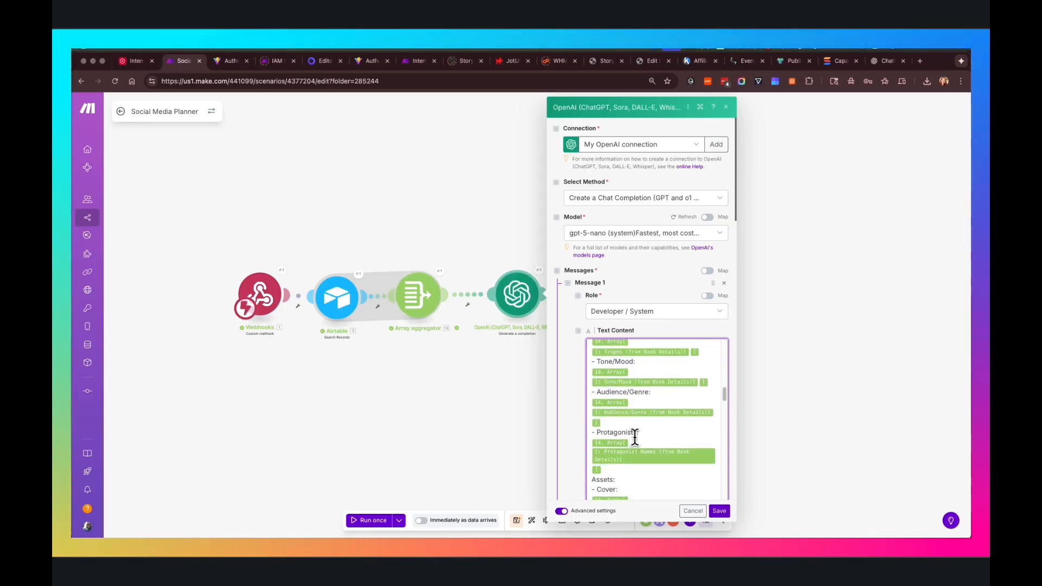
{"action": "scroll", "coordinate": [635, 437], "scroll_direction": "down", "scroll_amount": 3}
{"action": "scroll", "coordinate": [630, 448], "scroll_direction": "down", "scroll_amount": 5}
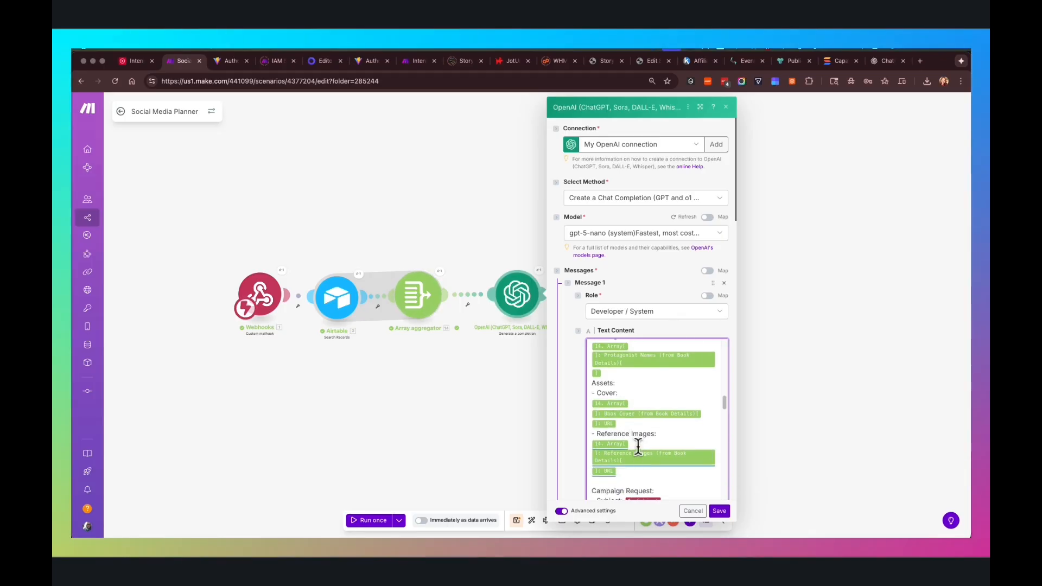
{"action": "scroll", "coordinate": [639, 453], "scroll_direction": "down", "scroll_amount": 1}
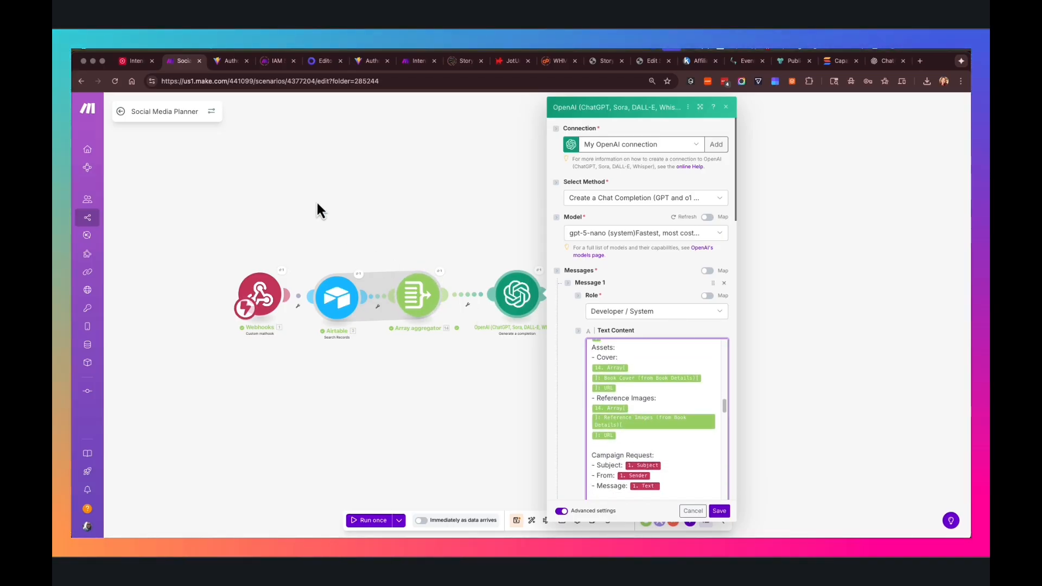
Step: Switch to Airtable to view the Brand Assets guides and the Book Details table, and return to the Make scenario
{"action": "left_click", "coordinate": [135, 61]}
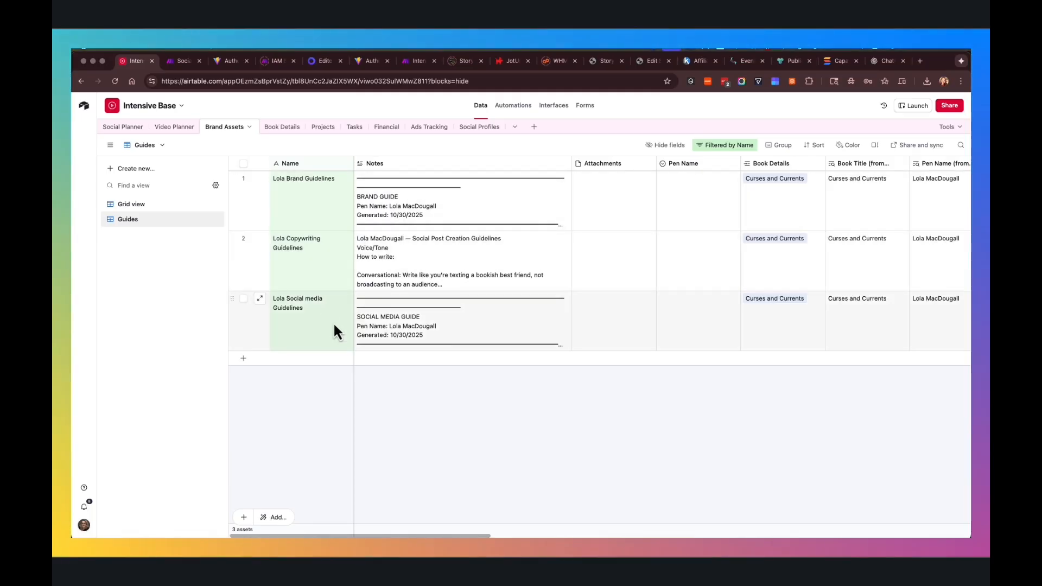
{"action": "left_click", "coordinate": [282, 127]}
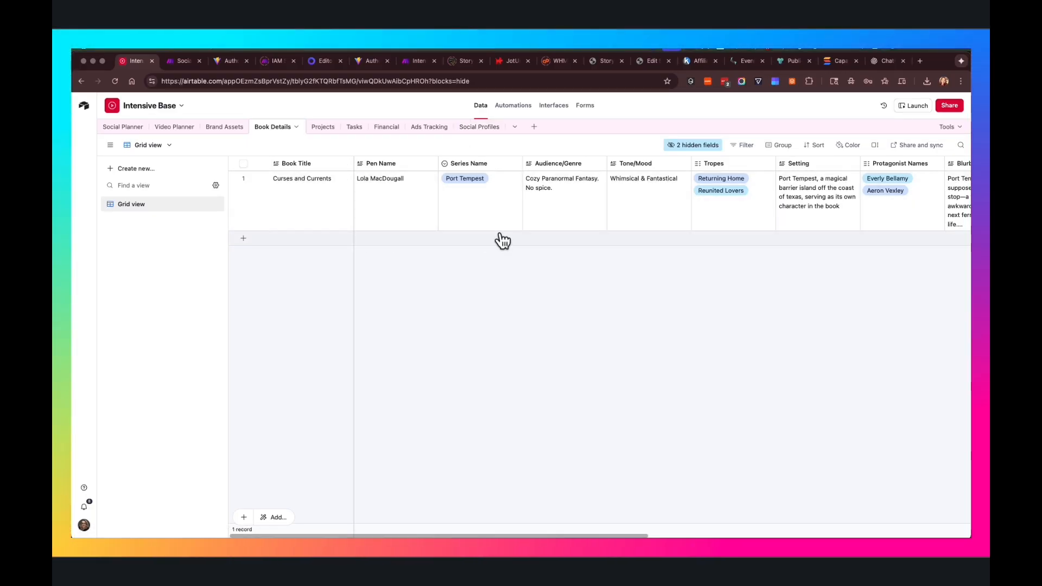
{"action": "left_click", "coordinate": [176, 62]}
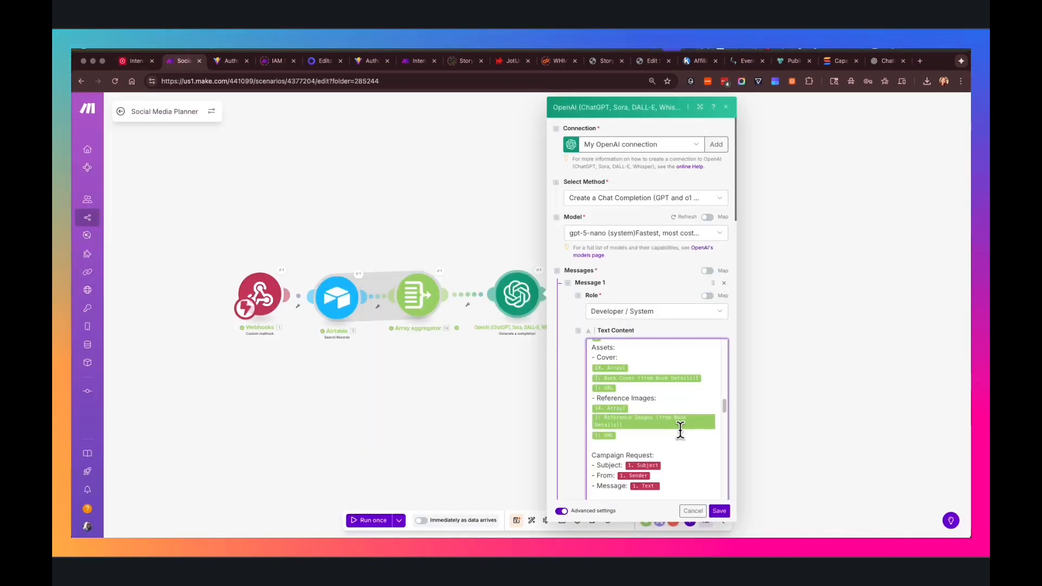
Step: Read the prompt's Campaign Request mappings and the SCHEMA section defining the campaign_ideas JSON structure
{"action": "scroll", "coordinate": [680, 430], "scroll_direction": "down", "scroll_amount": 2}
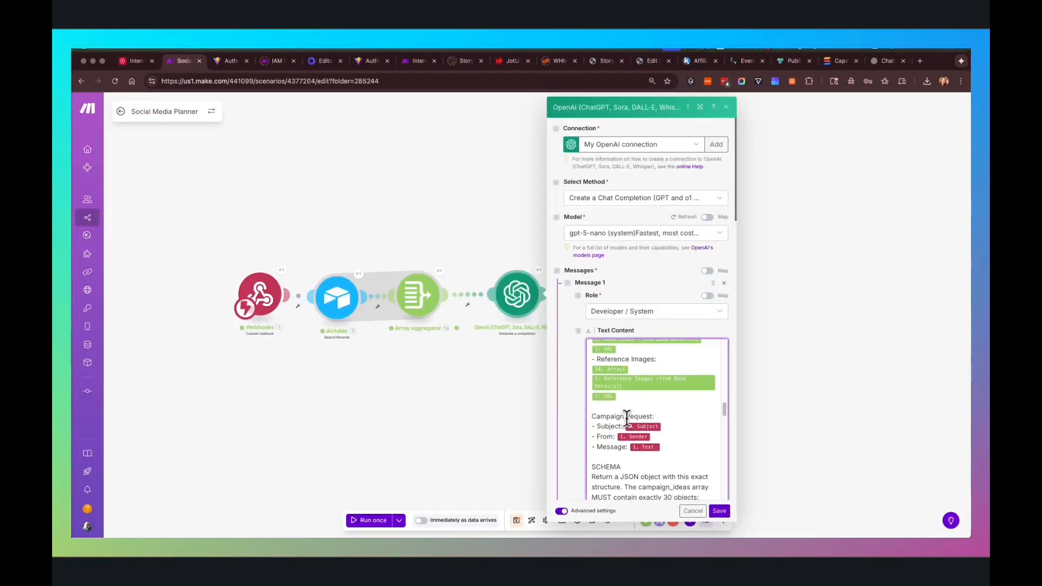
{"action": "scroll", "coordinate": [664, 434], "scroll_direction": "down", "scroll_amount": 2}
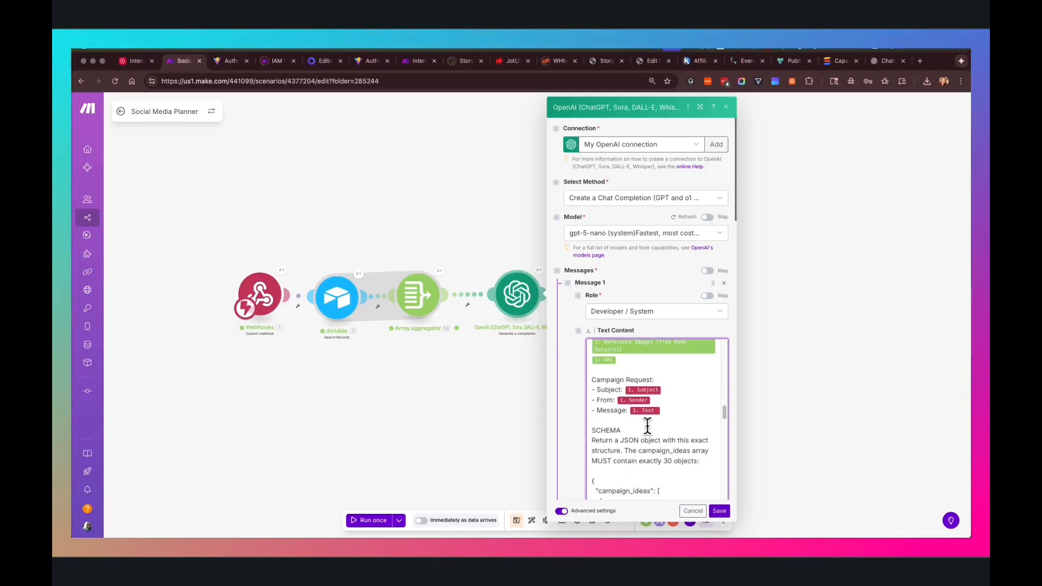
{"action": "scroll", "coordinate": [646, 440], "scroll_direction": "down", "scroll_amount": 4}
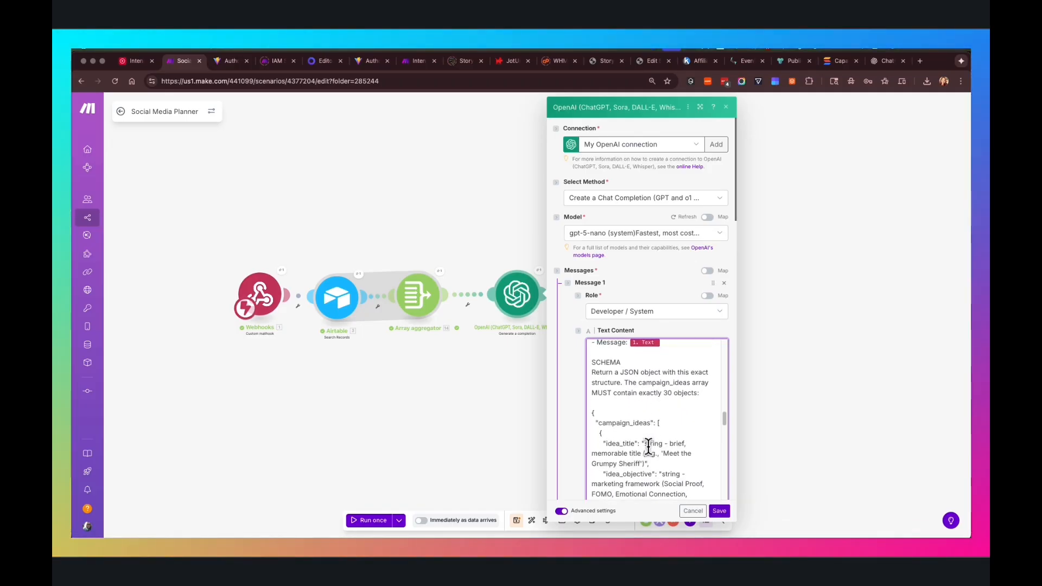
{"action": "scroll", "coordinate": [654, 380], "scroll_direction": "down", "scroll_amount": 1}
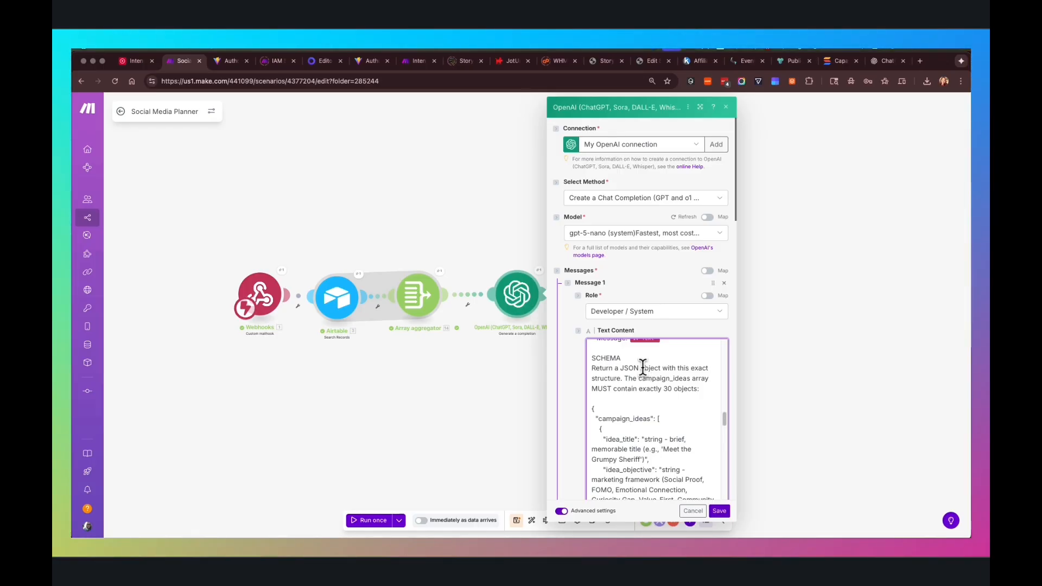
{"action": "scroll", "coordinate": [634, 406], "scroll_direction": "down", "scroll_amount": 3}
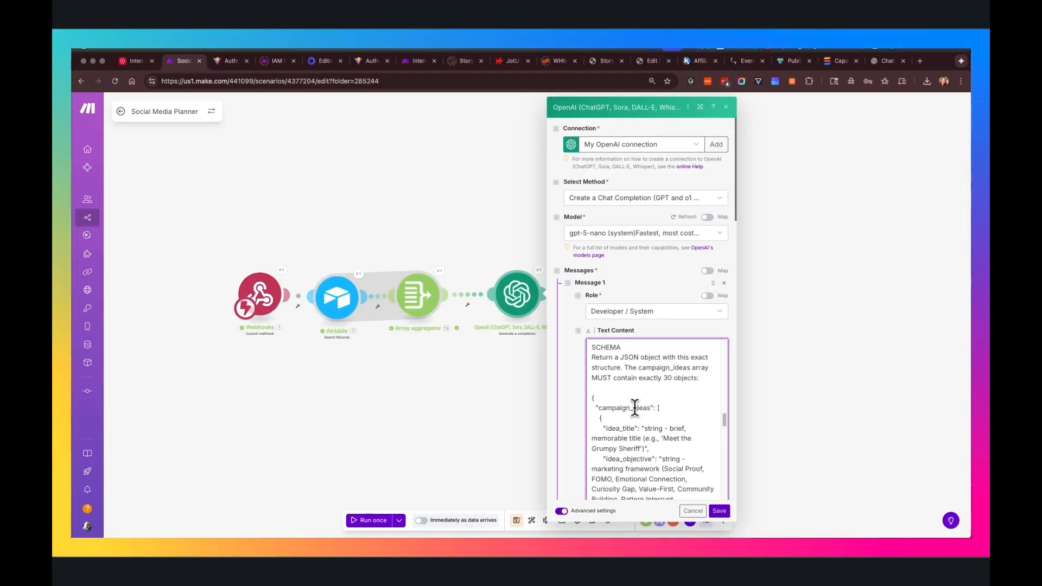
{"action": "scroll", "coordinate": [636, 408], "scroll_direction": "down", "scroll_amount": 3}
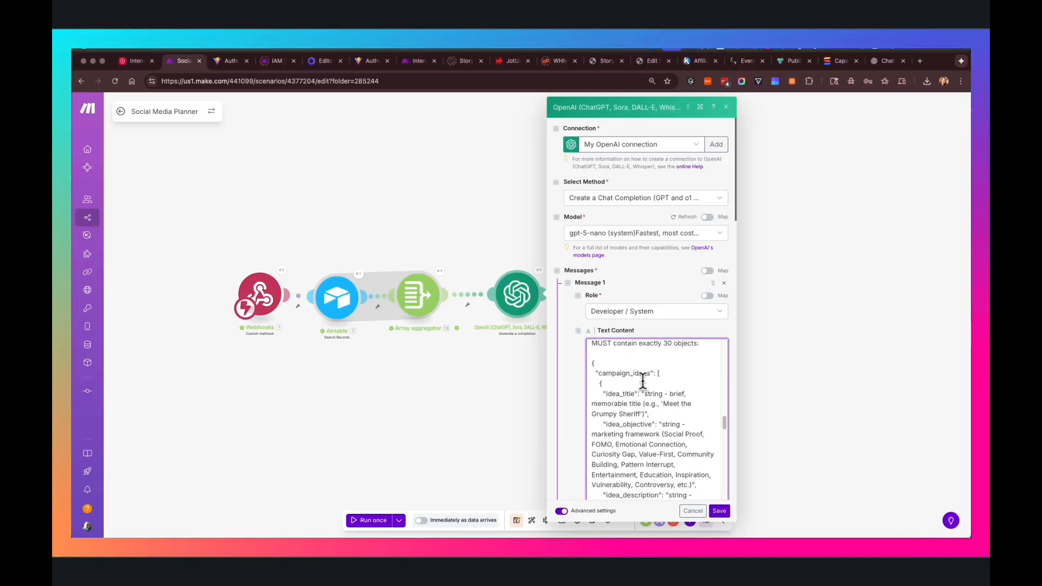
{"action": "scroll", "coordinate": [638, 382], "scroll_direction": "down", "scroll_amount": 6}
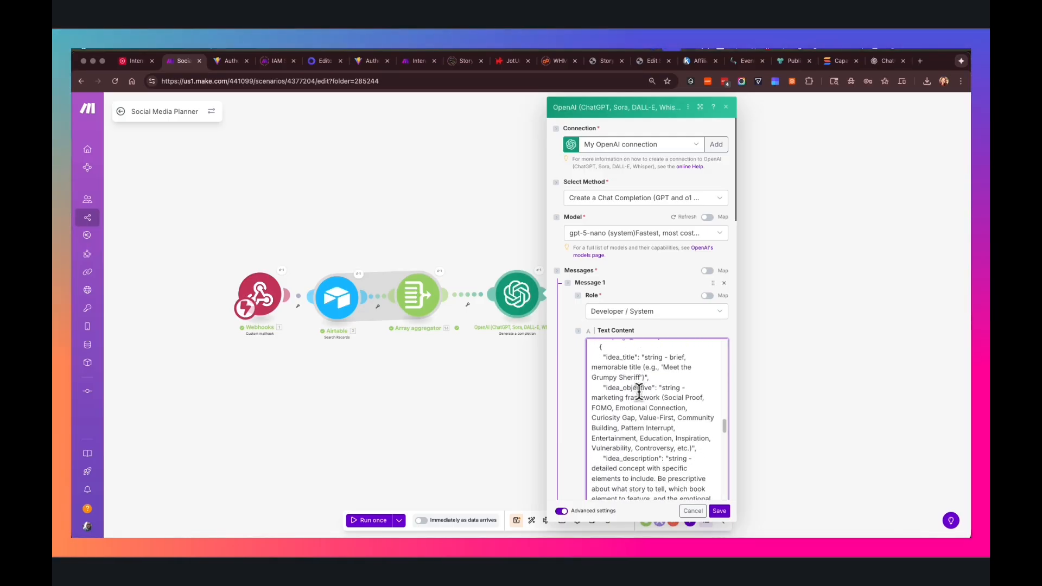
{"action": "scroll", "coordinate": [639, 391], "scroll_direction": "down", "scroll_amount": 3}
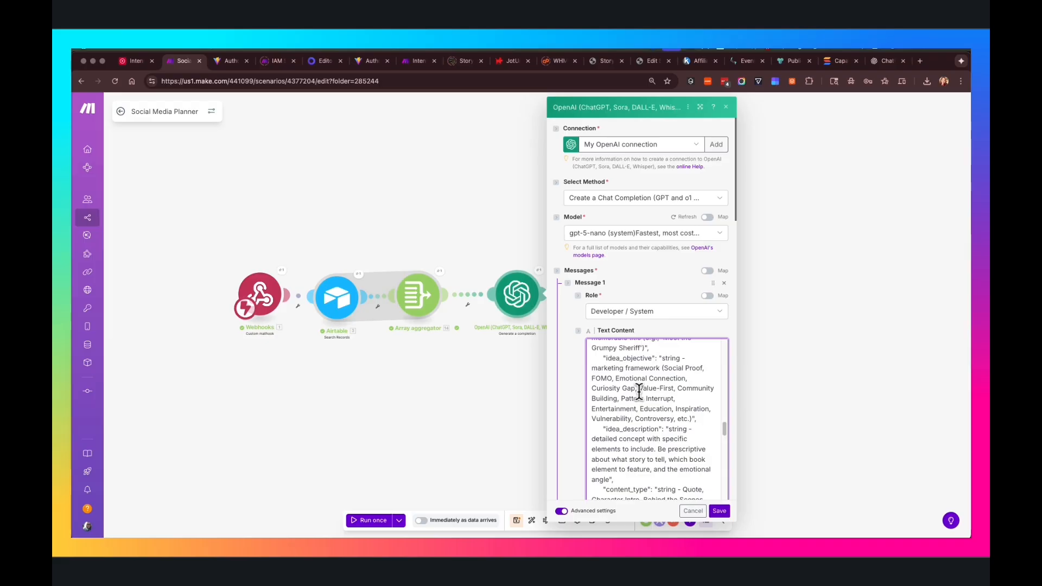
{"action": "scroll", "coordinate": [640, 390], "scroll_direction": "down", "scroll_amount": 1}
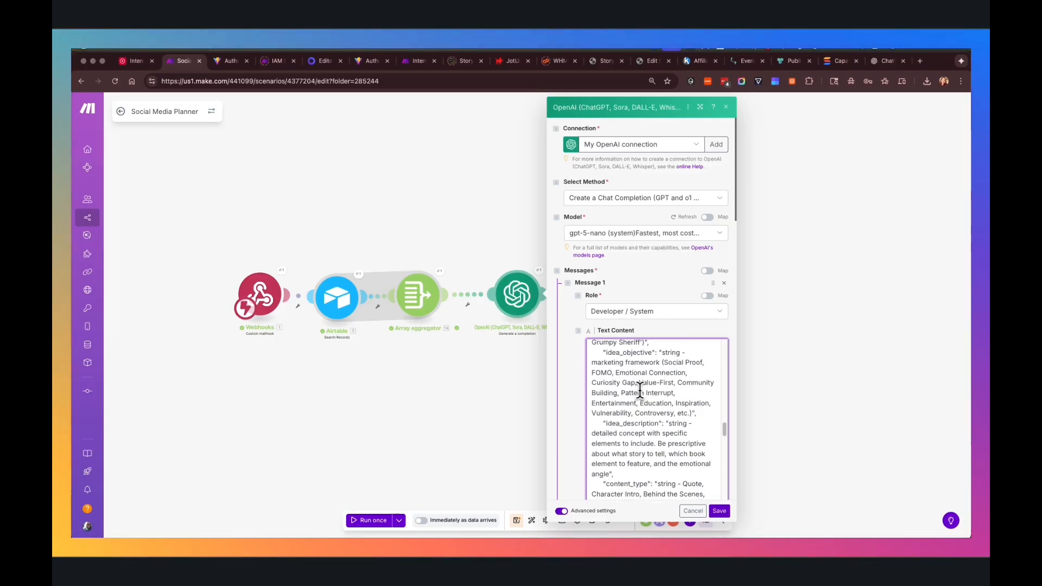
{"action": "scroll", "coordinate": [648, 396], "scroll_direction": "up", "scroll_amount": 5}
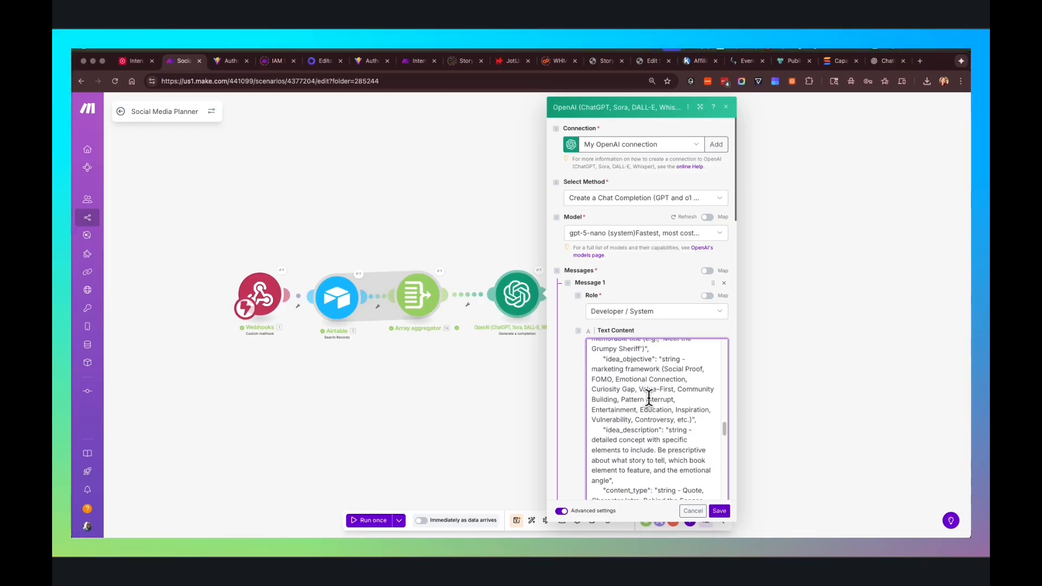
{"action": "scroll", "coordinate": [631, 409], "scroll_direction": "up", "scroll_amount": 4}
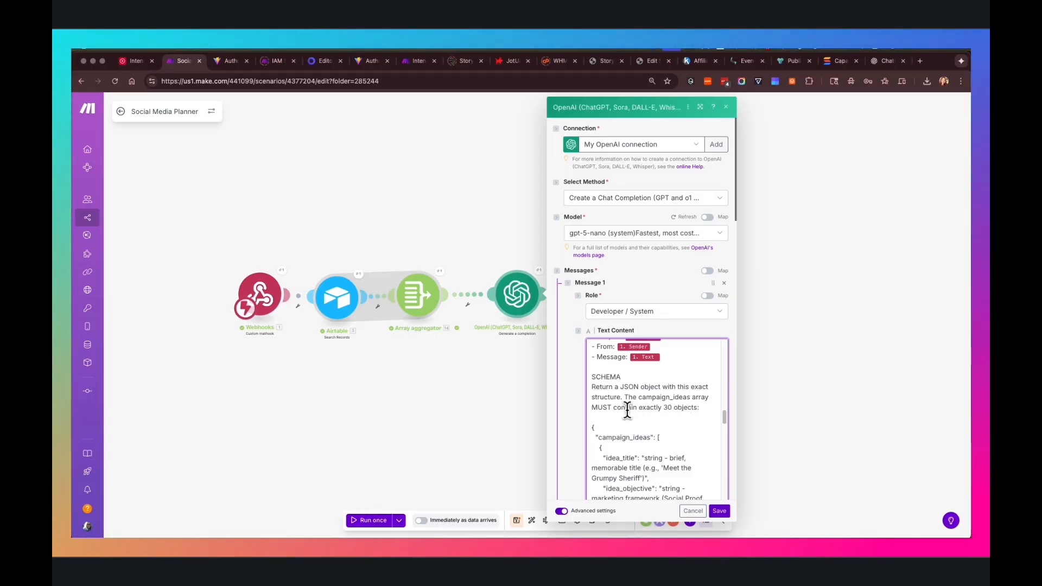
{"action": "scroll", "coordinate": [688, 411], "scroll_direction": "down", "scroll_amount": 1}
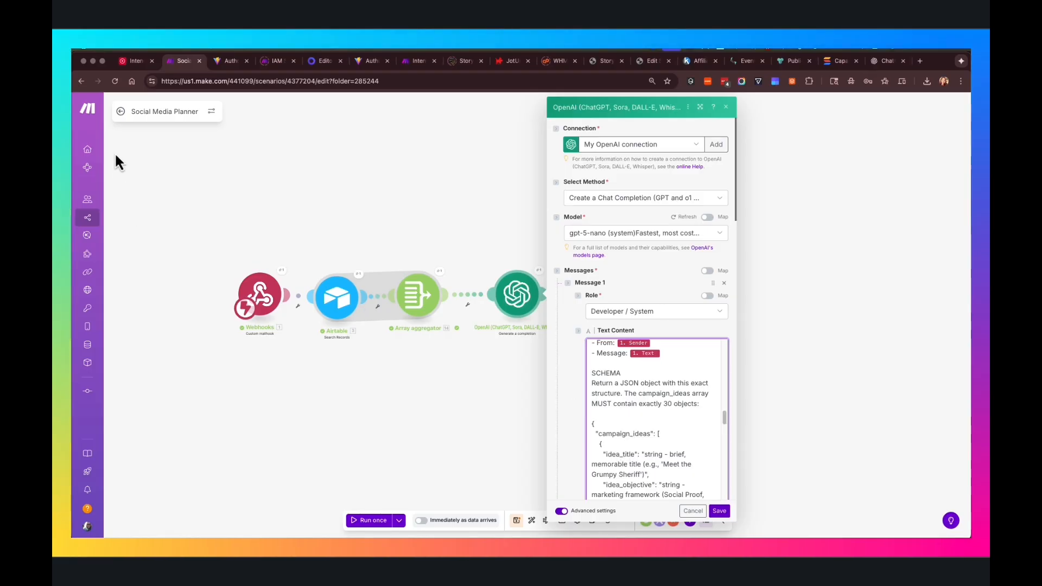
Step: Switch to Airtable and delete the only post in the Social Planner table's Starting Point view
{"action": "left_click", "coordinate": [132, 61]}
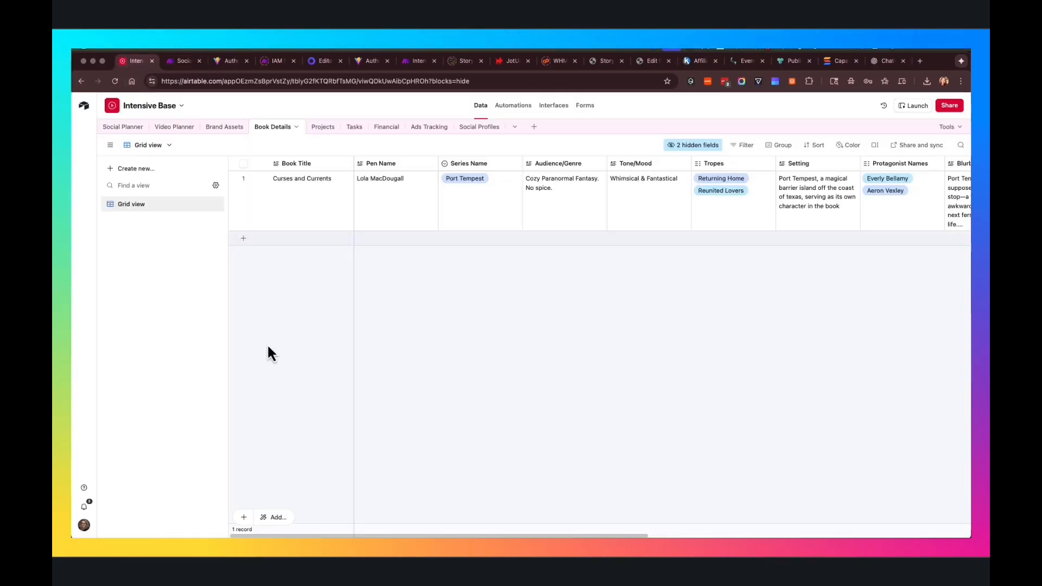
{"action": "left_click", "coordinate": [123, 127]}
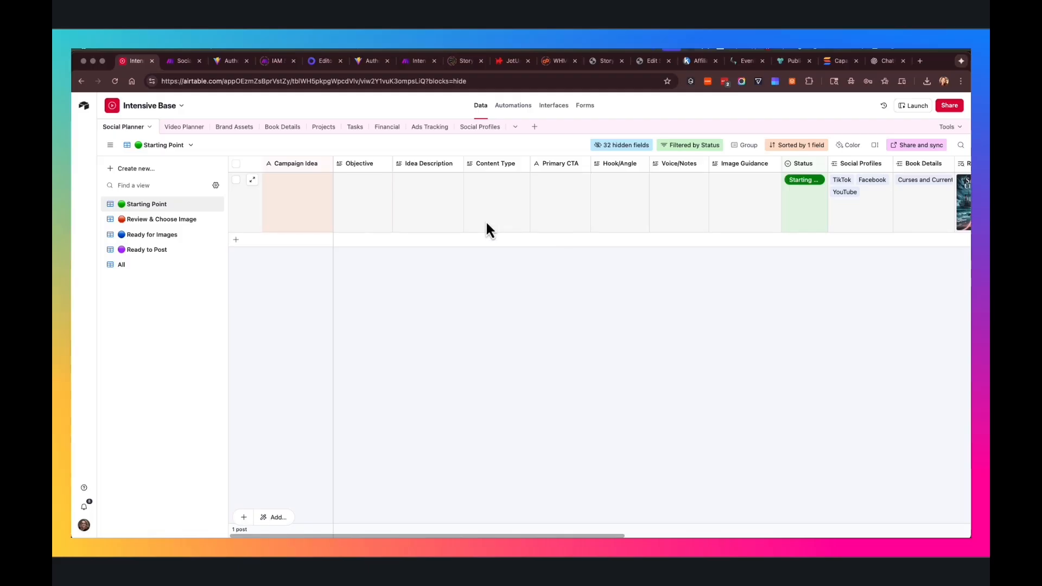
{"action": "left_click", "coordinate": [236, 180]}
{"action": "left_click", "coordinate": [236, 181]}
{"action": "left_click", "coordinate": [236, 180]}
{"action": "right_click", "coordinate": [288, 210]}
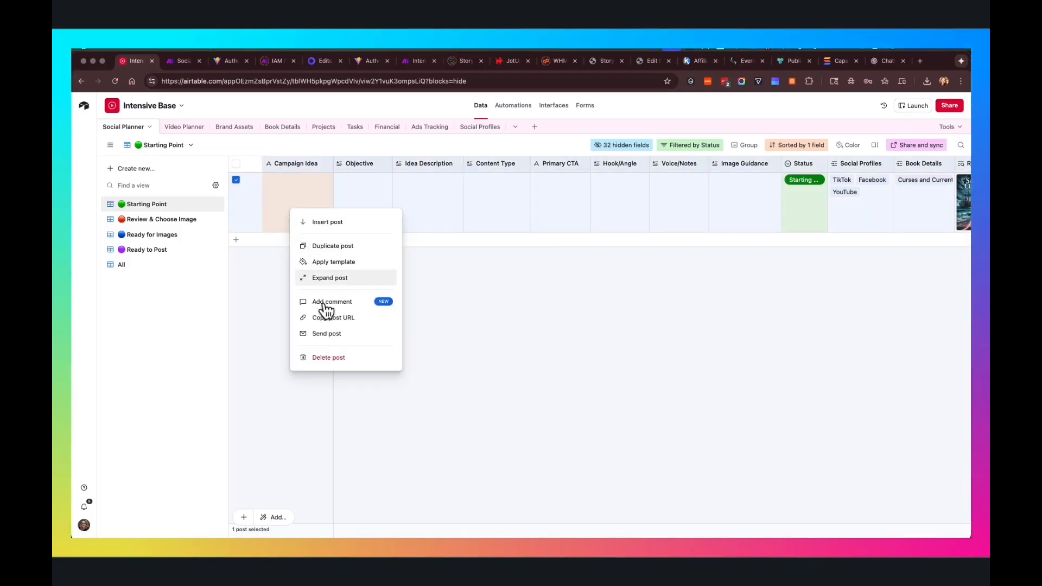
{"action": "left_click", "coordinate": [340, 358]}
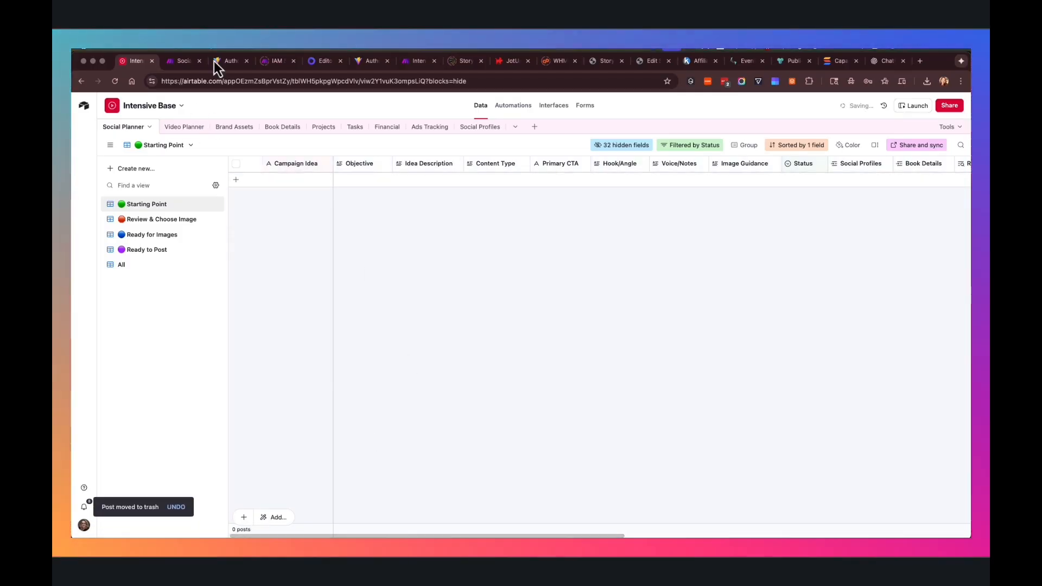
Step: Return to the Make scenario and read the prompt schema's idea_title, idea_objective and idea_description definitions
{"action": "left_click", "coordinate": [184, 60]}
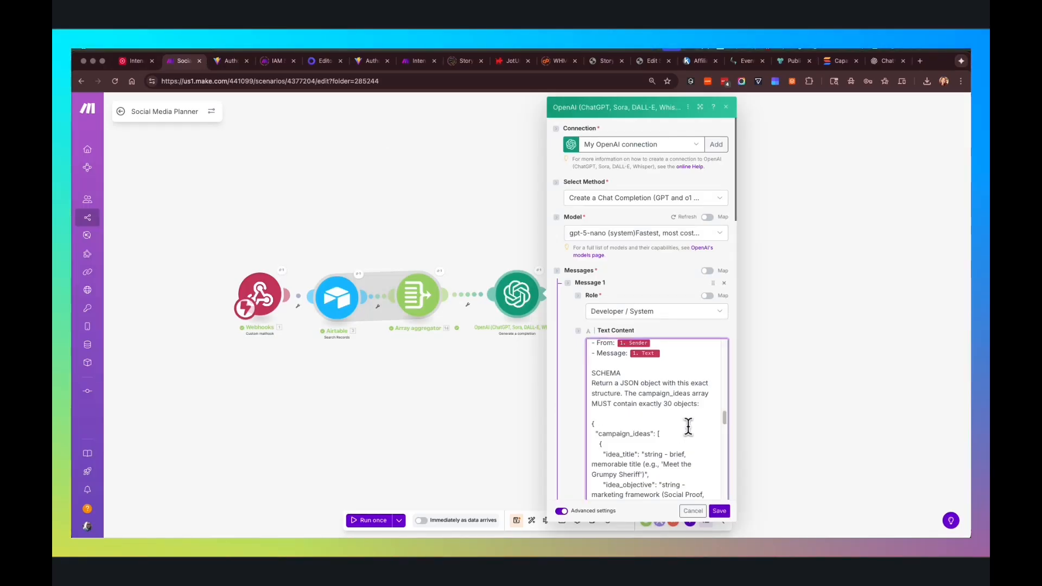
{"action": "scroll", "coordinate": [659, 432], "scroll_direction": "down", "scroll_amount": 3}
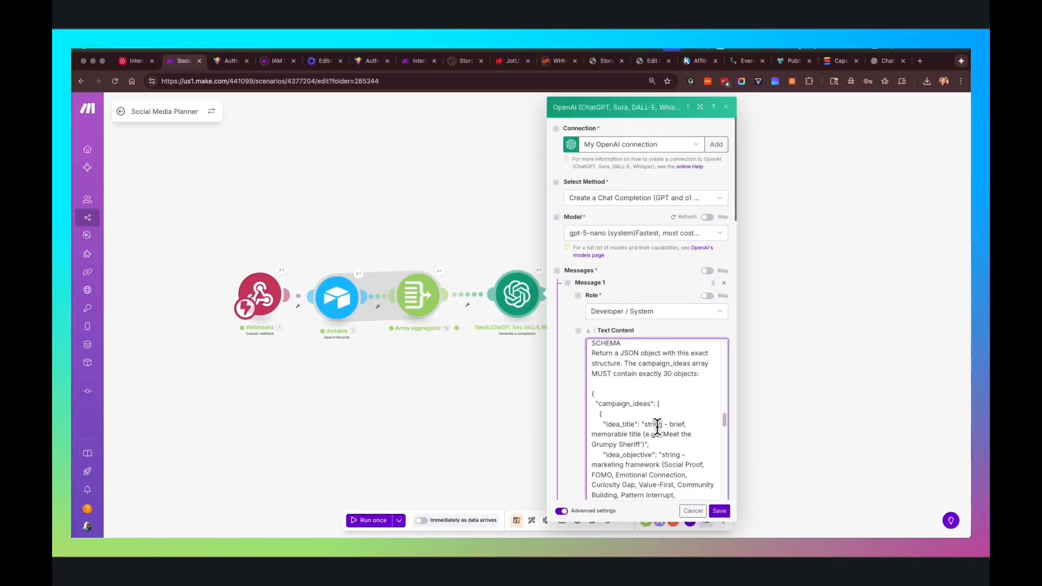
{"action": "scroll", "coordinate": [655, 422], "scroll_direction": "down", "scroll_amount": 2}
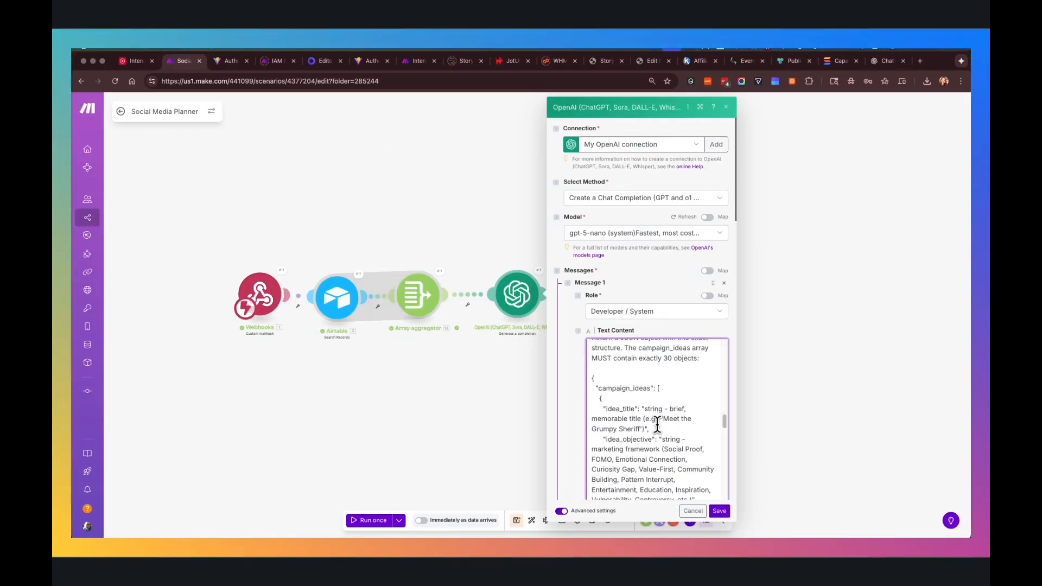
{"action": "scroll", "coordinate": [652, 414], "scroll_direction": "down", "scroll_amount": 2}
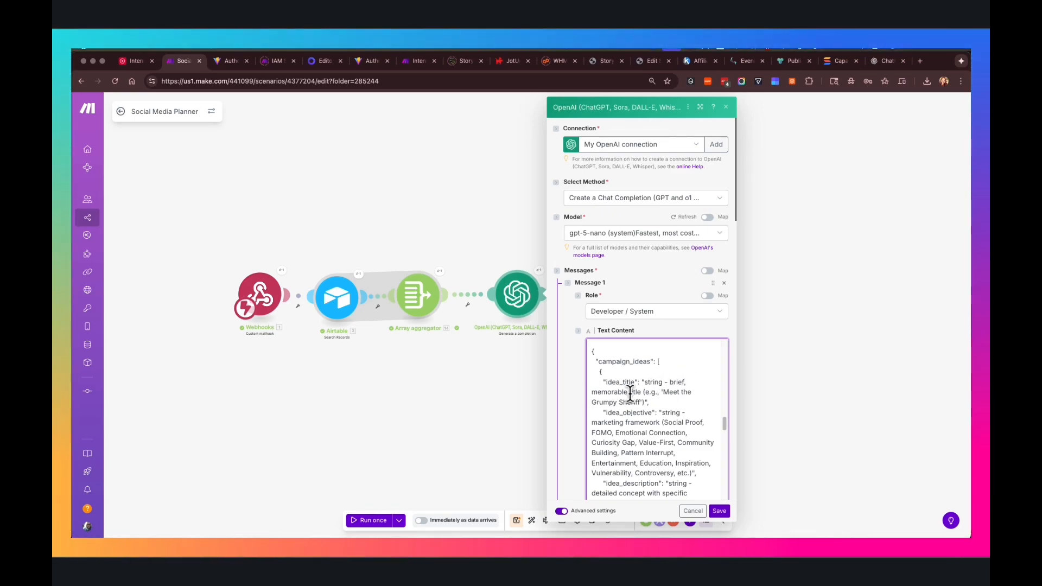
{"action": "scroll", "coordinate": [635, 410], "scroll_direction": "down", "scroll_amount": 1}
{"action": "scroll", "coordinate": [635, 410], "scroll_direction": "down", "scroll_amount": 3}
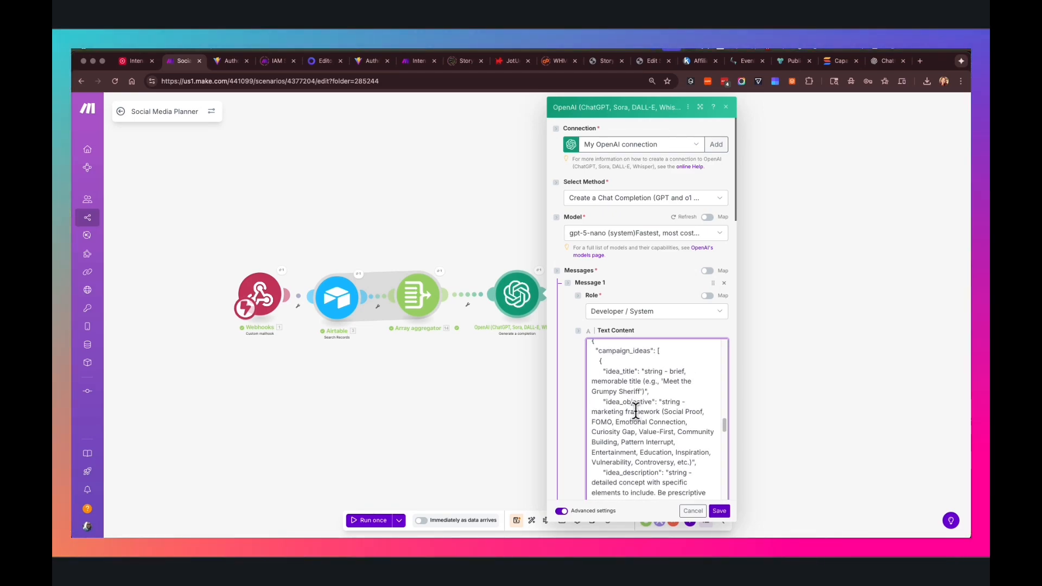
{"action": "scroll", "coordinate": [641, 426], "scroll_direction": "down", "scroll_amount": 2}
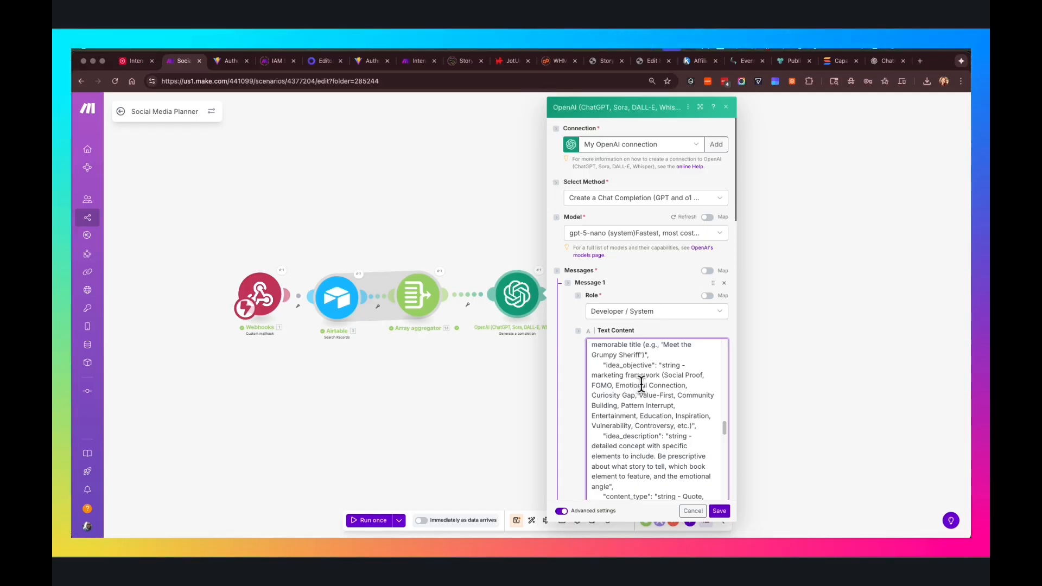
{"action": "scroll", "coordinate": [635, 430], "scroll_direction": "down", "scroll_amount": 3}
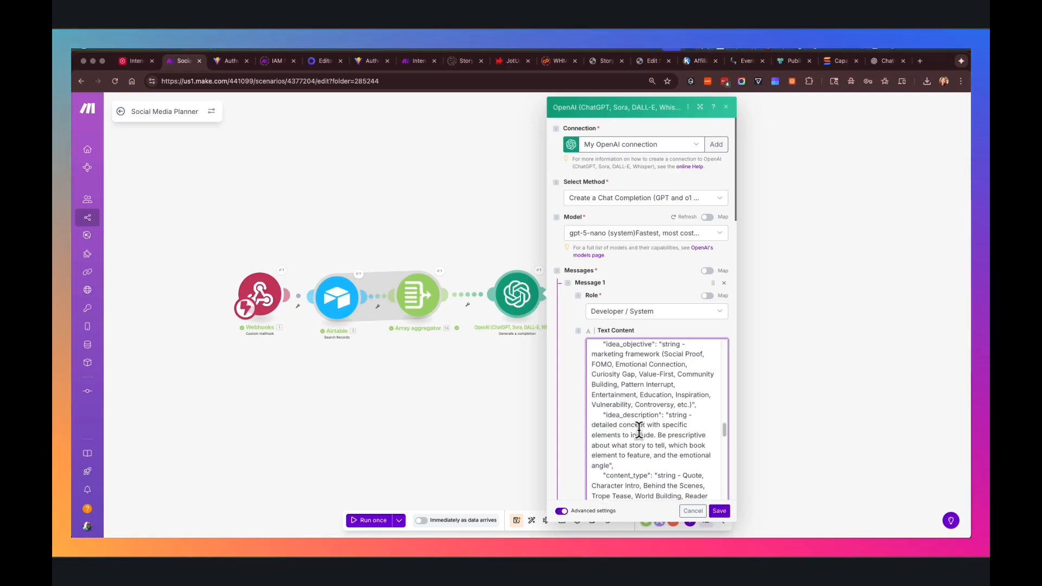
{"action": "scroll", "coordinate": [638, 430], "scroll_direction": "down", "scroll_amount": 2}
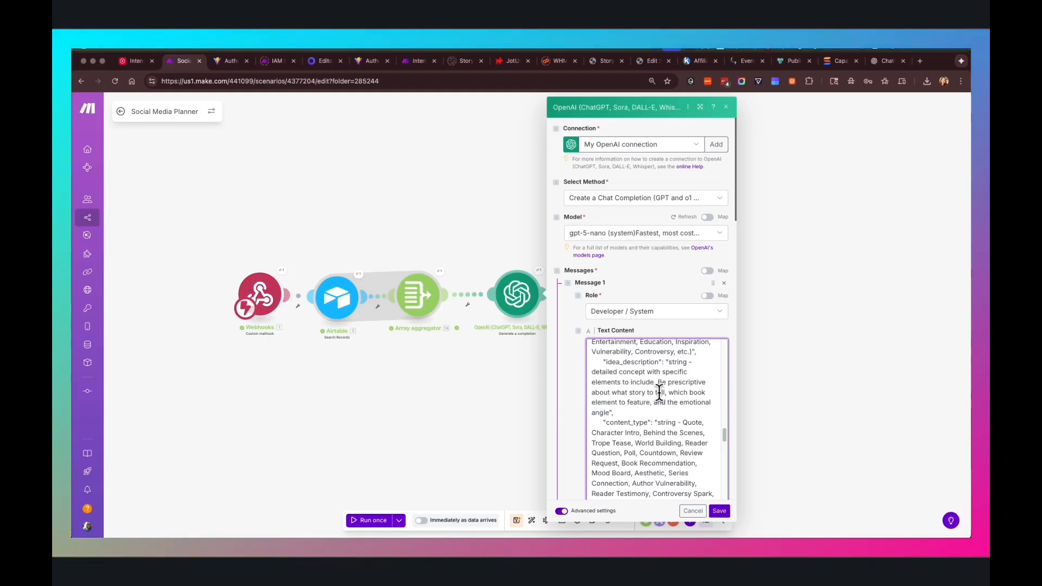
Step: Read the content_type, primary_cta and hook_angle definitions in the prompt's campaign_ideas schema
{"action": "scroll", "coordinate": [656, 402], "scroll_direction": "down", "scroll_amount": 5}
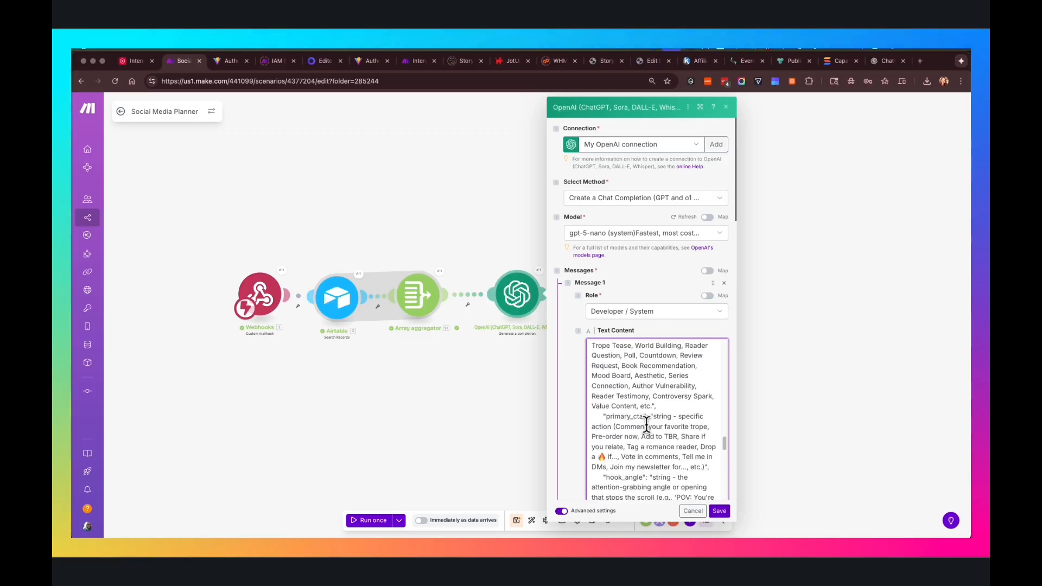
{"action": "scroll", "coordinate": [647, 422], "scroll_direction": "up", "scroll_amount": 2}
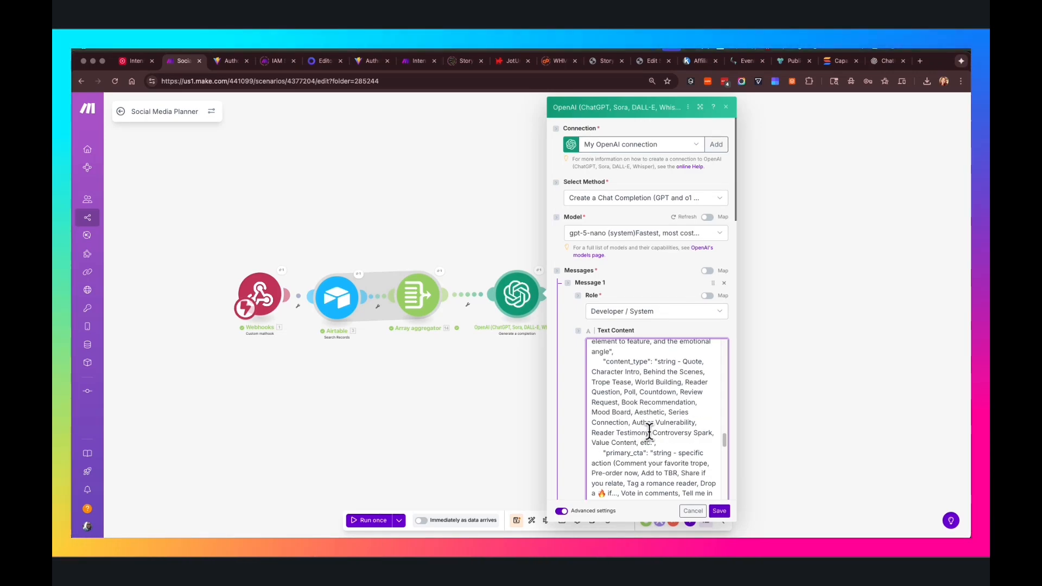
{"action": "scroll", "coordinate": [648, 435], "scroll_direction": "down", "scroll_amount": 1}
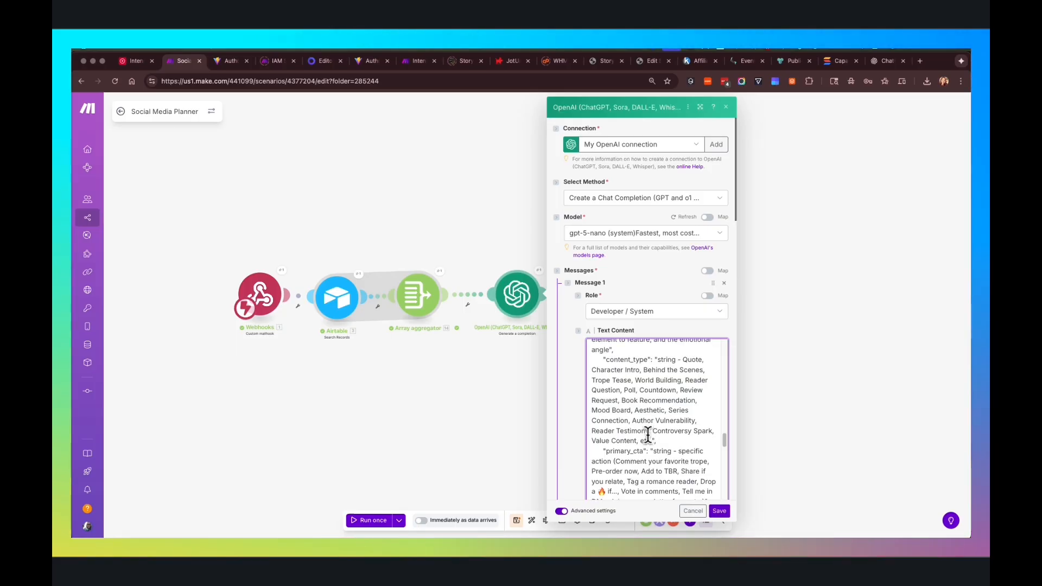
{"action": "scroll", "coordinate": [648, 435], "scroll_direction": "down", "scroll_amount": 2}
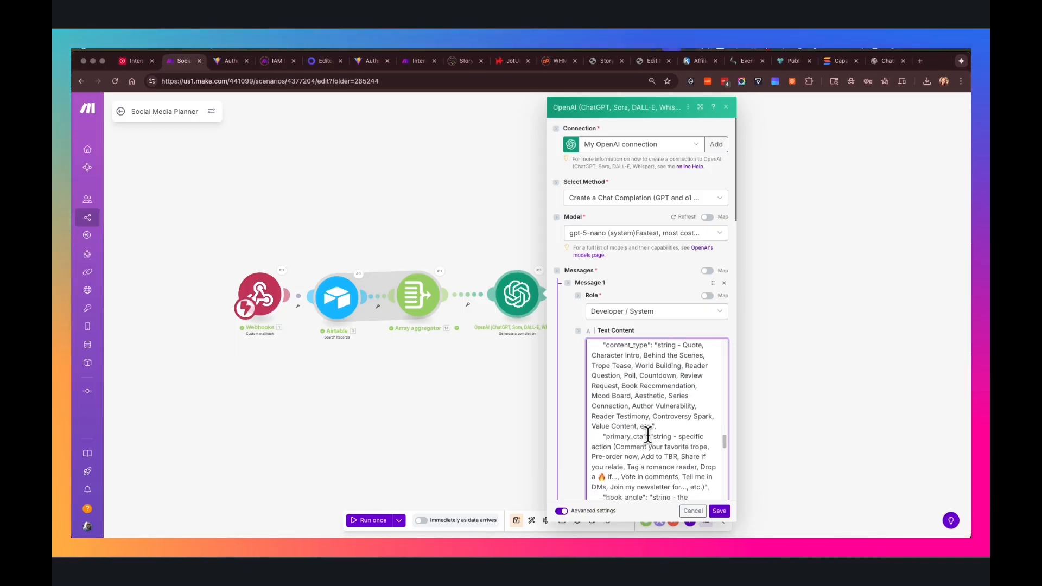
{"action": "scroll", "coordinate": [648, 434], "scroll_direction": "down", "scroll_amount": 3}
{"action": "scroll", "coordinate": [648, 435], "scroll_direction": "down", "scroll_amount": 2}
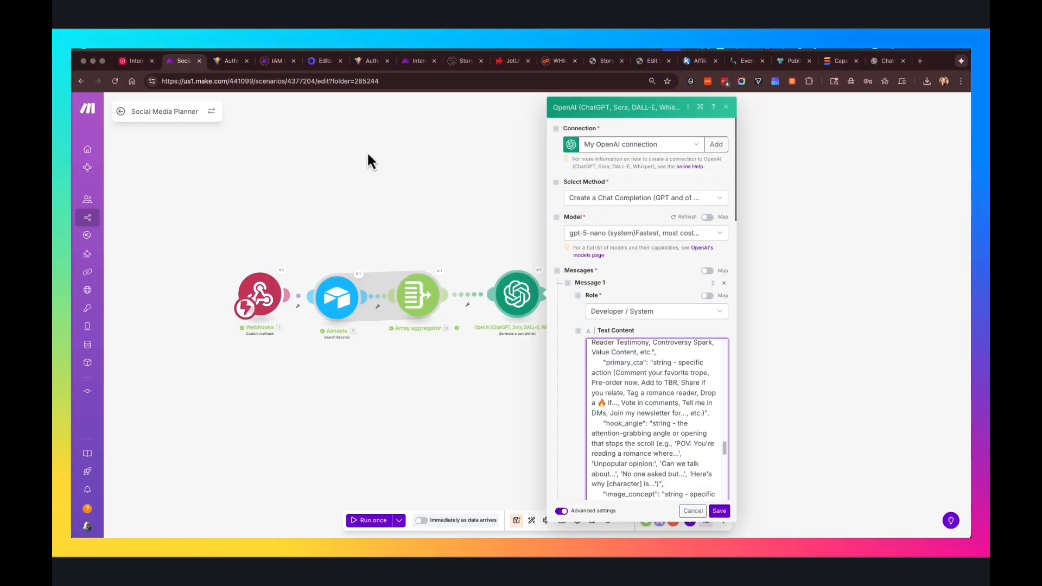
Step: Switch to the Author Brand Guide Builder and review the Social Media Guide responses, from platforms and content pillars to hashtags and off-limits topics
{"action": "left_click", "coordinate": [226, 61]}
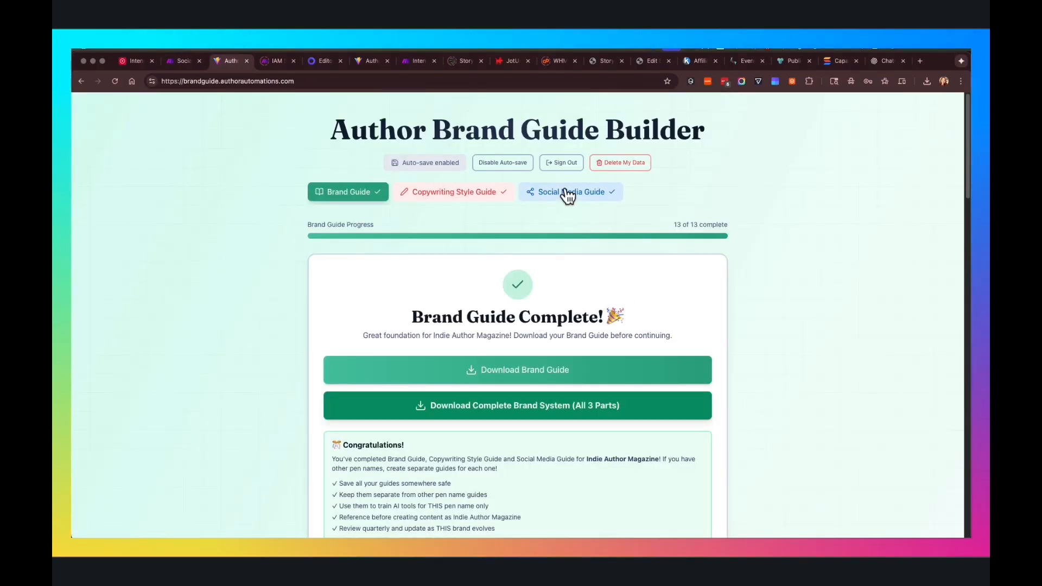
{"action": "left_click", "coordinate": [567, 194]}
{"action": "scroll", "coordinate": [557, 453], "scroll_direction": "down", "scroll_amount": 5}
{"action": "scroll", "coordinate": [559, 461], "scroll_direction": "down", "scroll_amount": 4}
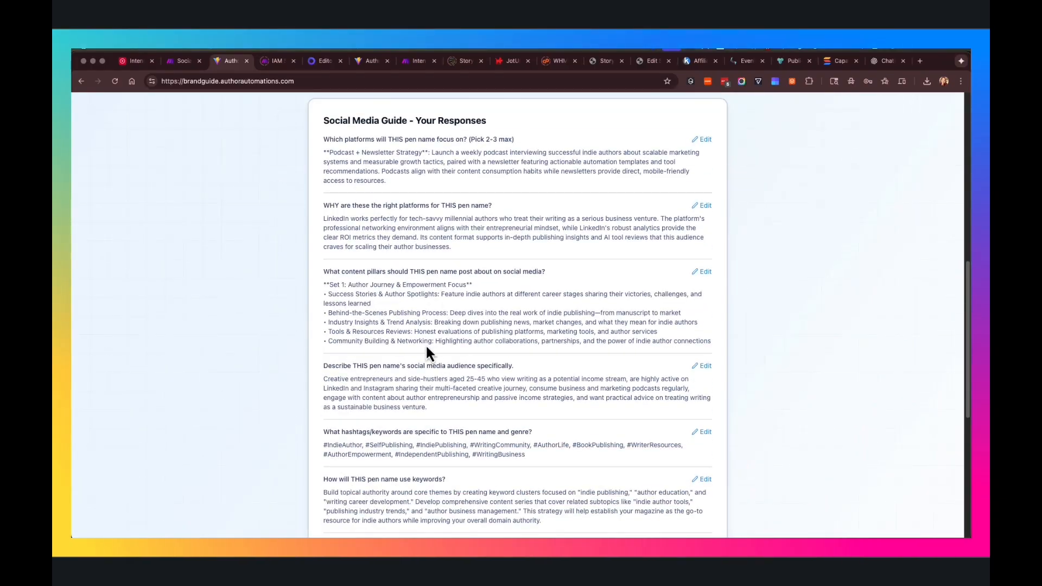
{"action": "scroll", "coordinate": [429, 358], "scroll_direction": "down", "scroll_amount": 3}
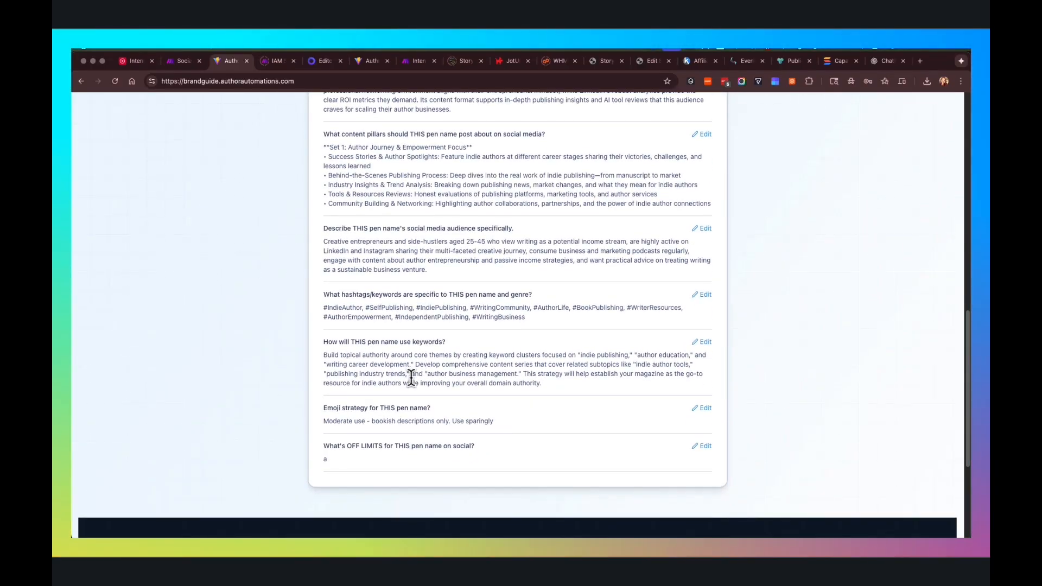
{"action": "scroll", "coordinate": [396, 348], "scroll_direction": "up", "scroll_amount": 1}
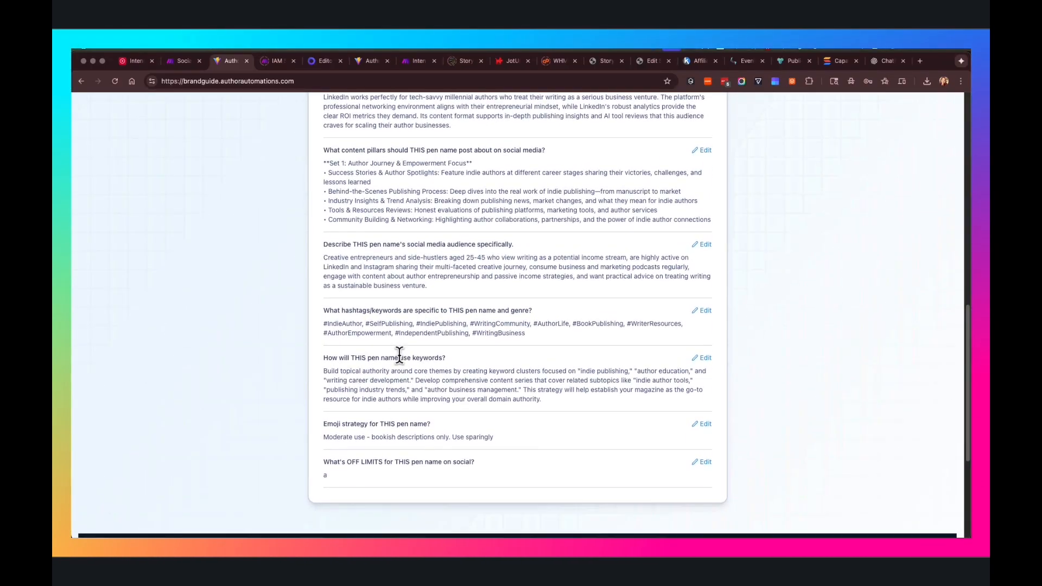
{"action": "scroll", "coordinate": [400, 354], "scroll_direction": "up", "scroll_amount": 1}
{"action": "scroll", "coordinate": [399, 353], "scroll_direction": "up", "scroll_amount": 3}
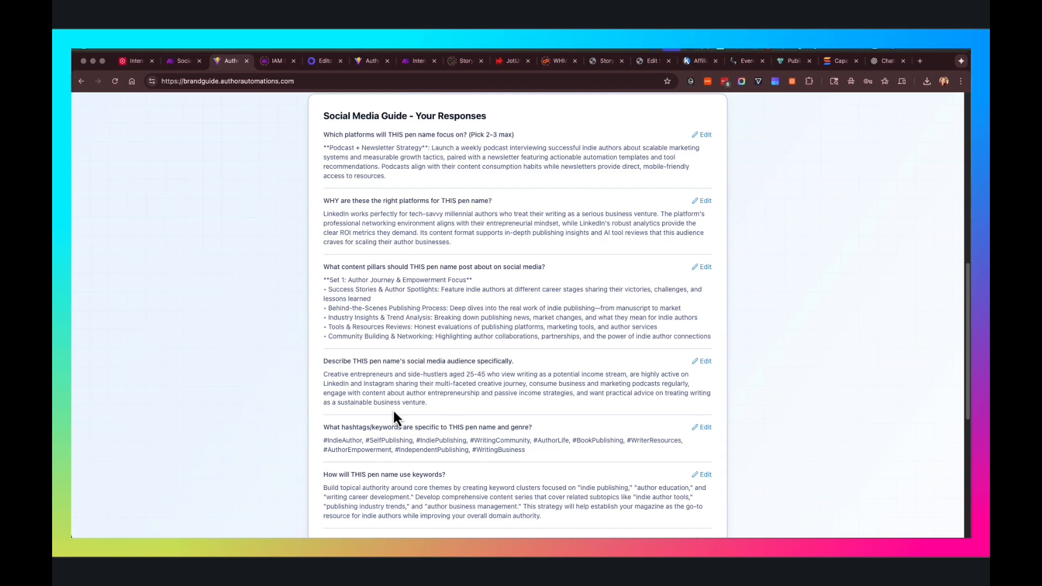
{"action": "scroll", "coordinate": [391, 429], "scroll_direction": "down", "scroll_amount": 1}
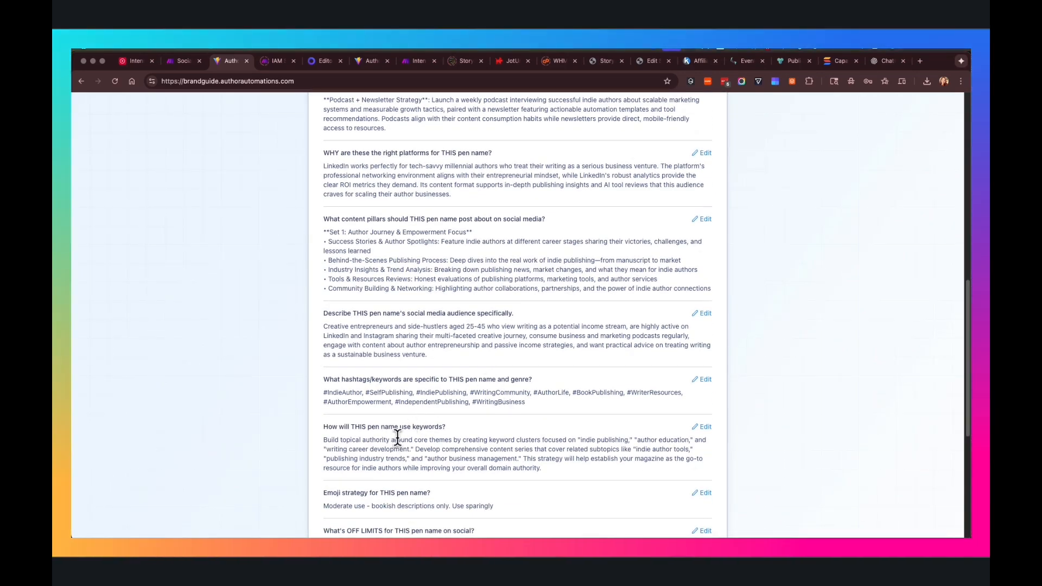
{"action": "scroll", "coordinate": [453, 437], "scroll_direction": "down", "scroll_amount": 1}
{"action": "scroll", "coordinate": [452, 437], "scroll_direction": "down", "scroll_amount": 1}
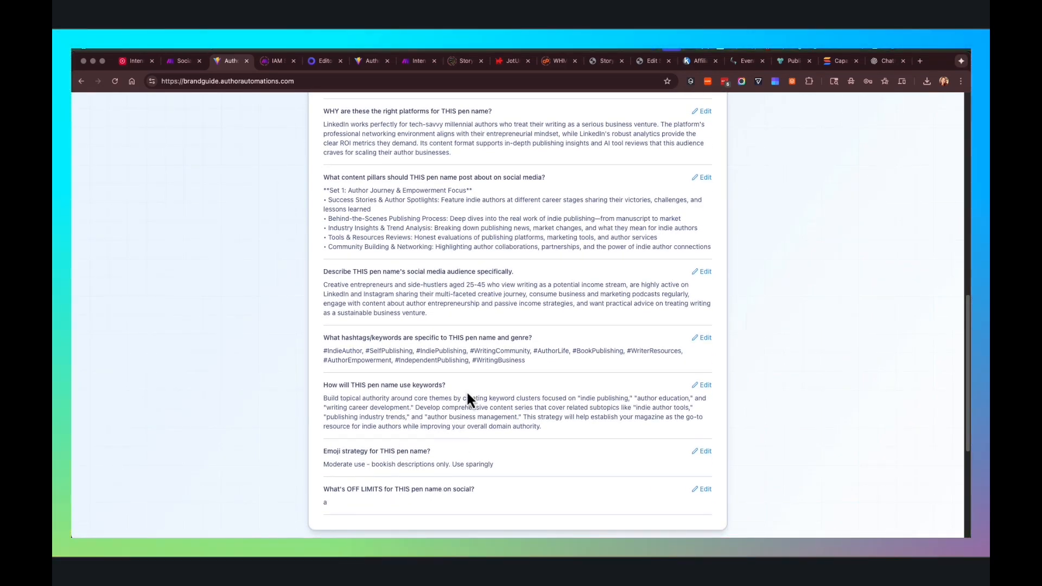
Step: Open the Copywriting Style Guide and review its responses, from point of view and formality through to asking readers to take action
{"action": "scroll", "coordinate": [468, 394], "scroll_direction": "up", "scroll_amount": 10}
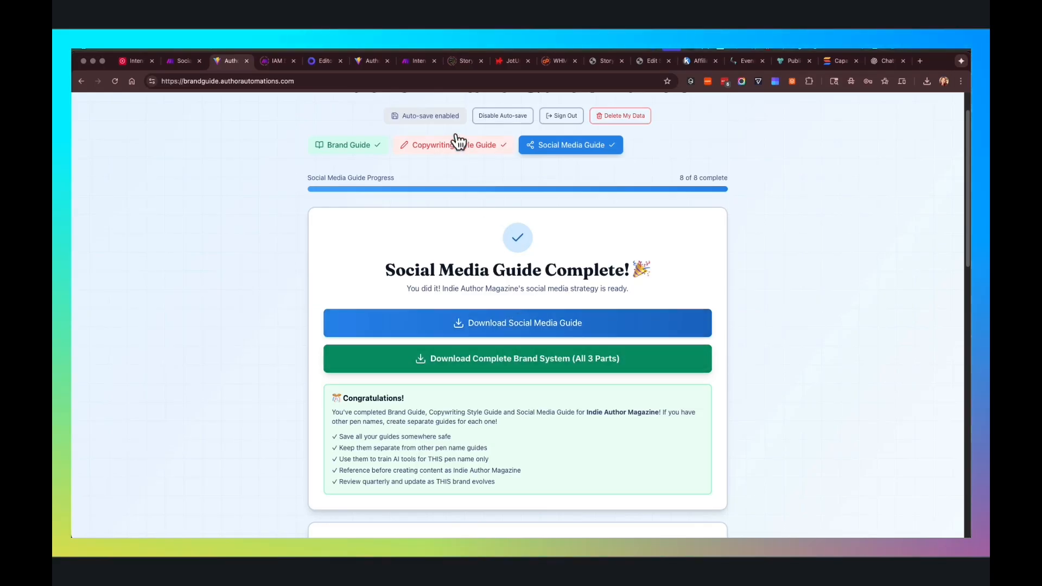
{"action": "left_click", "coordinate": [457, 145]}
{"action": "scroll", "coordinate": [484, 421], "scroll_direction": "down", "scroll_amount": 10}
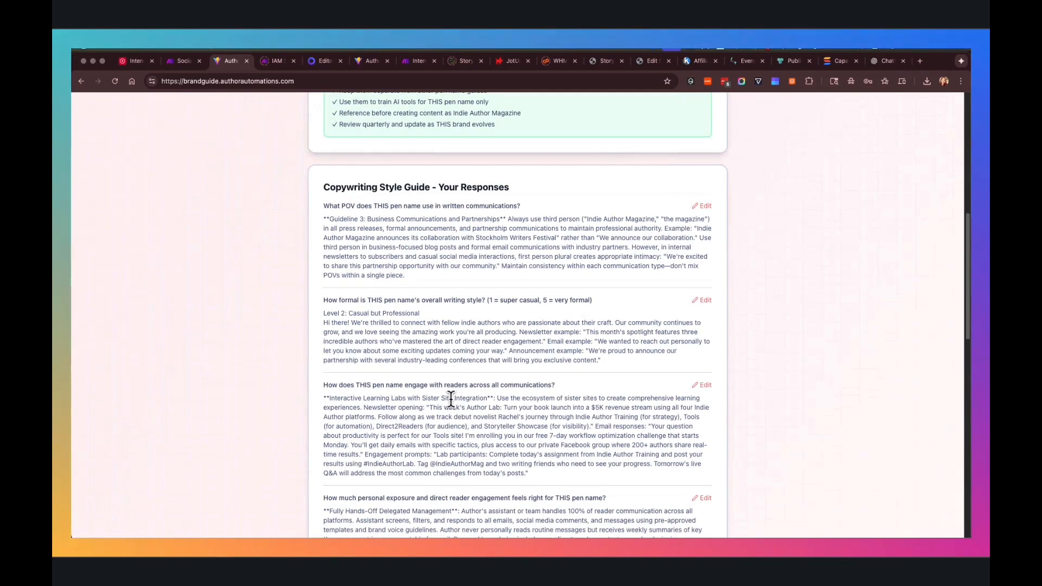
{"action": "scroll", "coordinate": [428, 379], "scroll_direction": "down", "scroll_amount": 5}
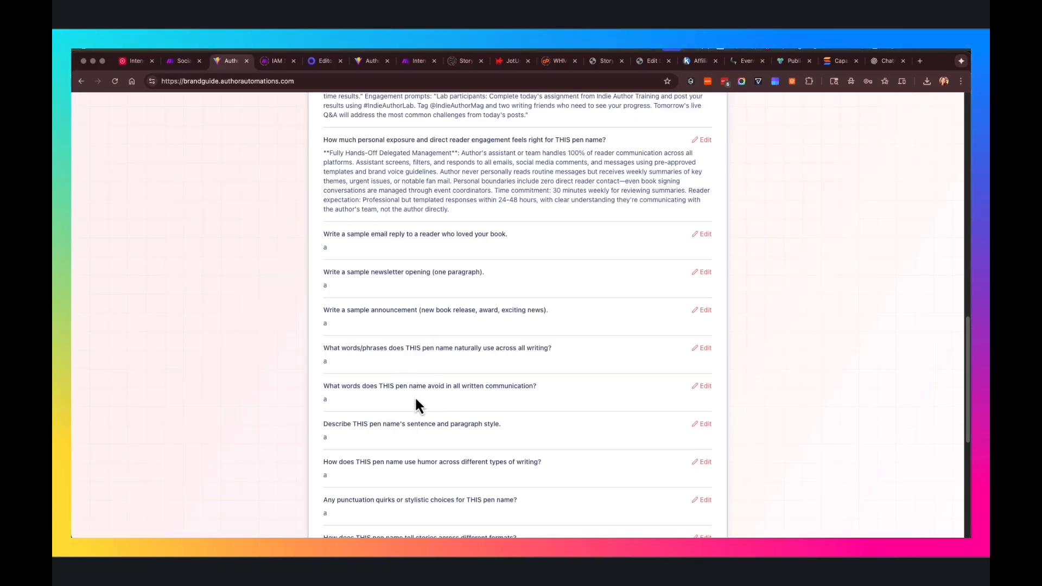
{"action": "scroll", "coordinate": [414, 396], "scroll_direction": "down", "scroll_amount": 2}
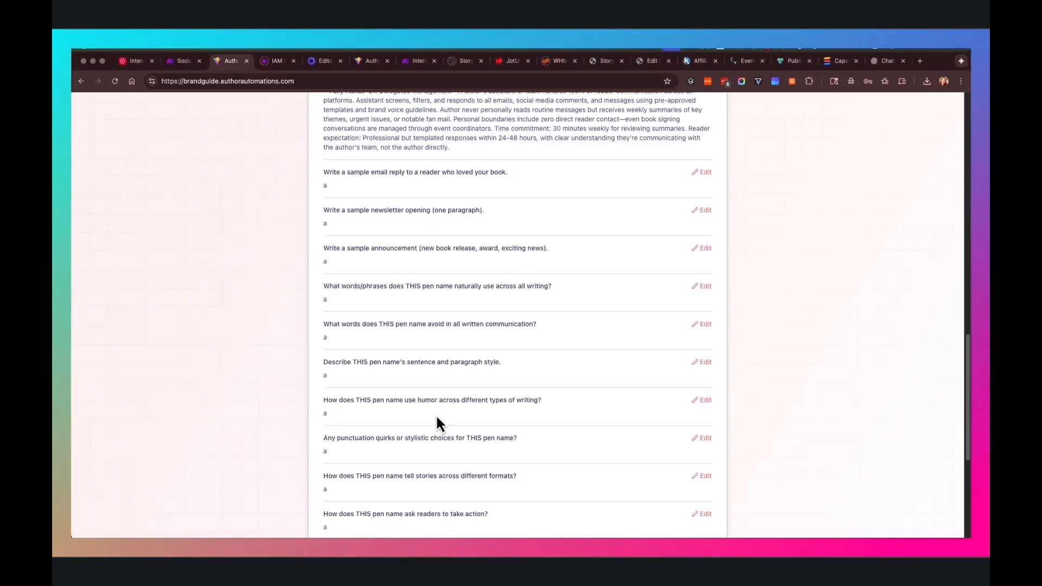
{"action": "scroll", "coordinate": [437, 417], "scroll_direction": "down", "scroll_amount": 2}
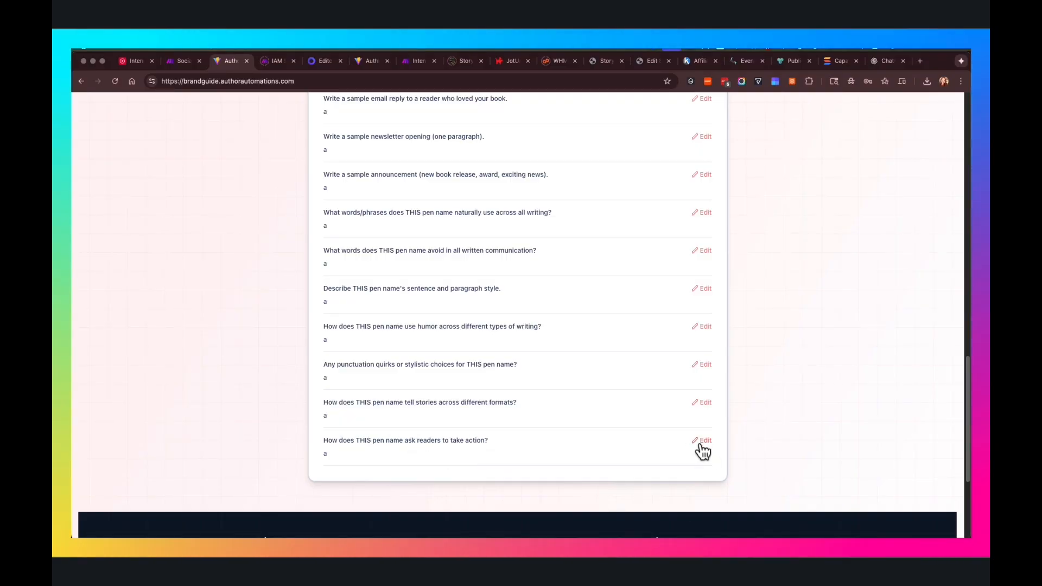
{"action": "scroll", "coordinate": [530, 368], "scroll_direction": "up", "scroll_amount": 20}
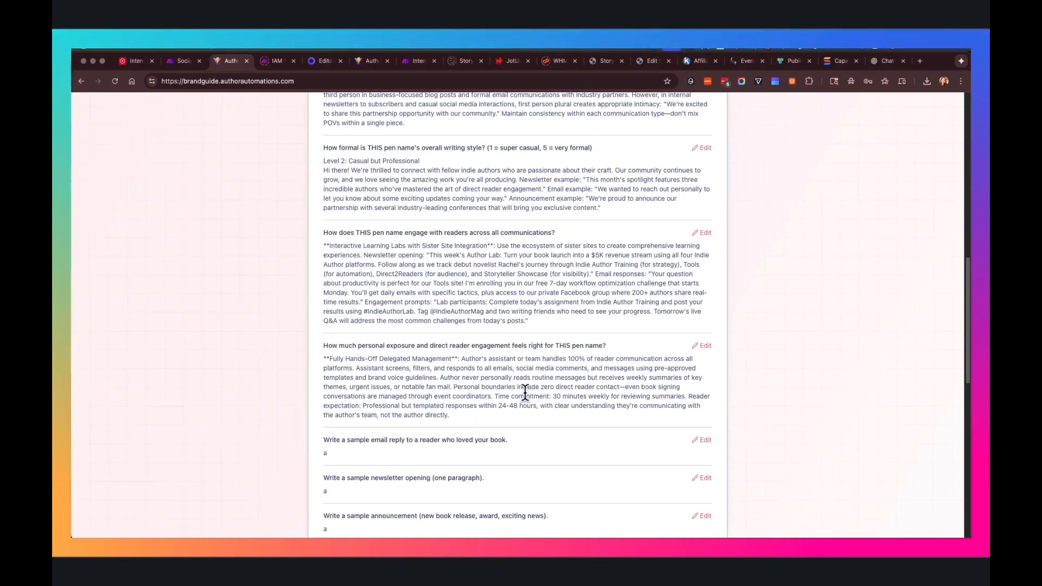
{"action": "scroll", "coordinate": [521, 380], "scroll_direction": "up", "scroll_amount": 5}
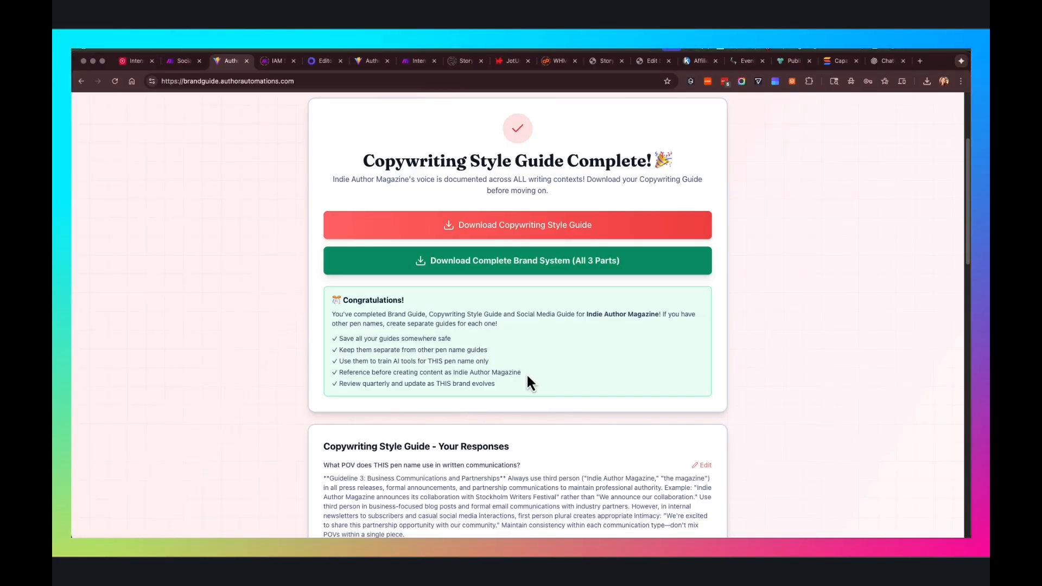
Step: Reload the Brand Guide Builder, list the saved pen names, and open the completed Indie Author Magazine project with 35/35 questions
{"action": "left_click", "coordinate": [114, 81]}
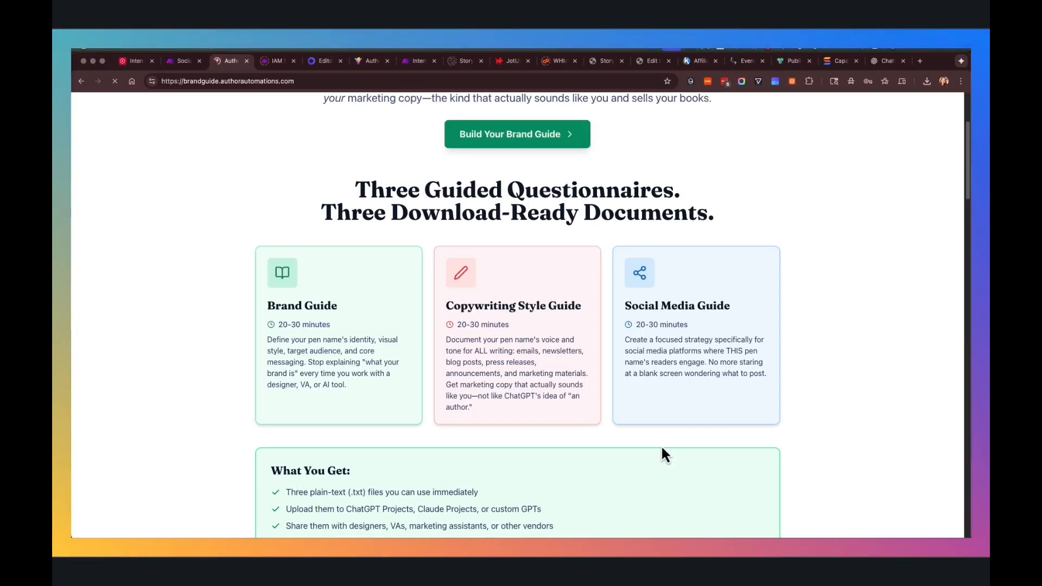
{"action": "scroll", "coordinate": [663, 445], "scroll_direction": "down", "scroll_amount": 4}
{"action": "scroll", "coordinate": [658, 450], "scroll_direction": "down", "scroll_amount": 15}
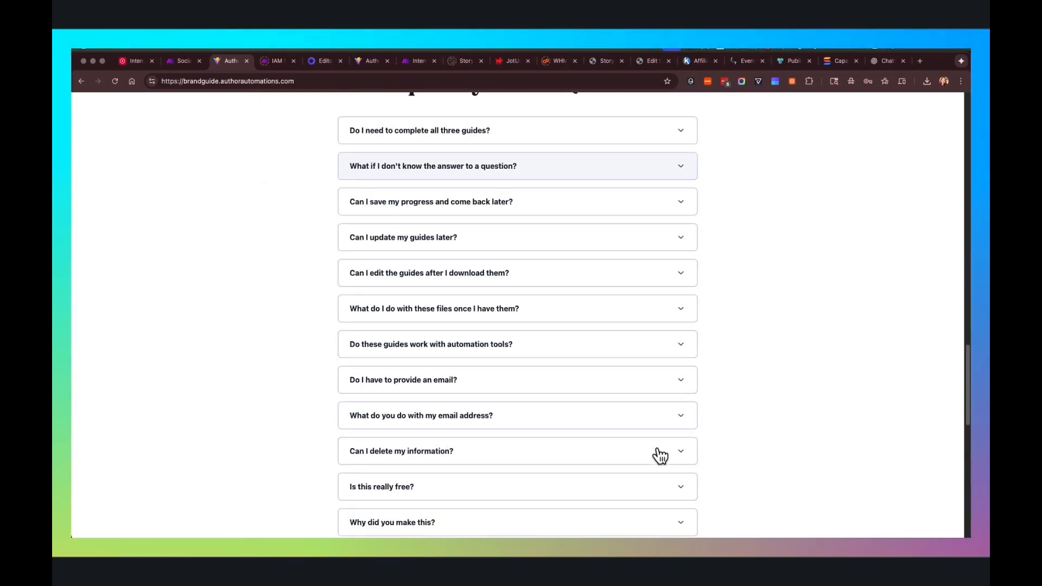
{"action": "scroll", "coordinate": [464, 453], "scroll_direction": "down", "scroll_amount": 2}
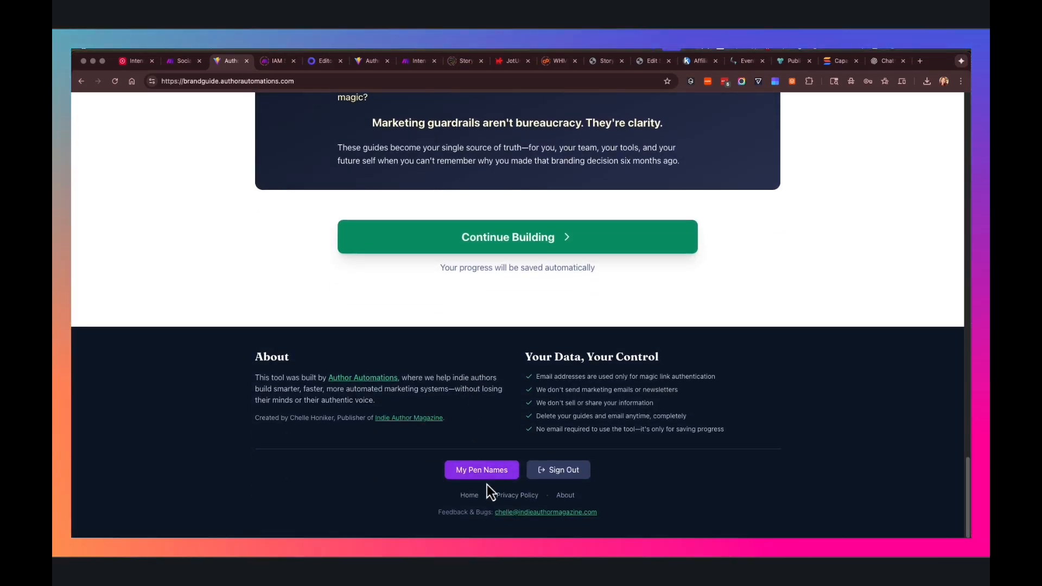
{"action": "left_click", "coordinate": [481, 471]}
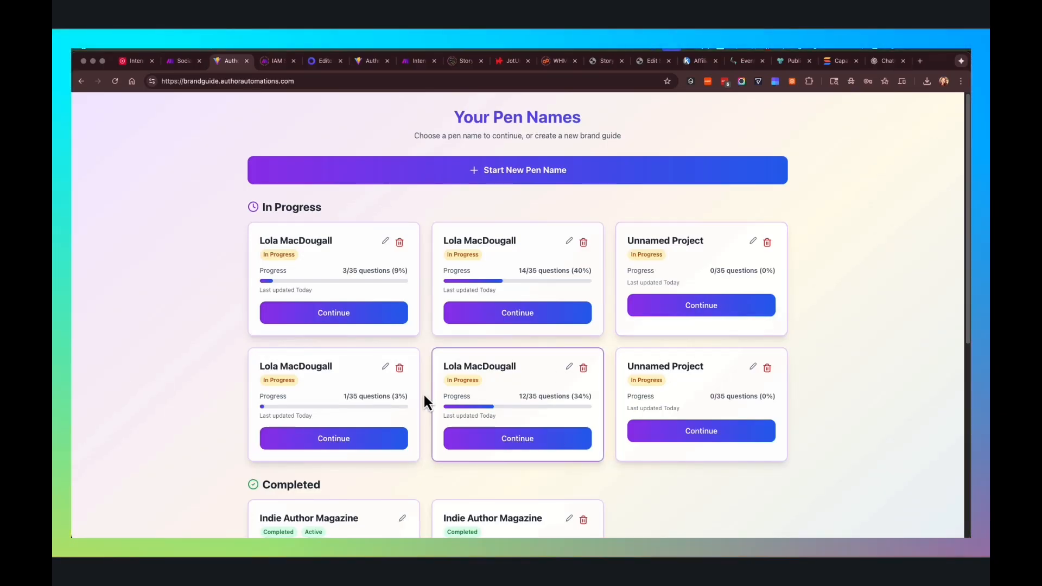
{"action": "scroll", "coordinate": [412, 466], "scroll_direction": "down", "scroll_amount": 2}
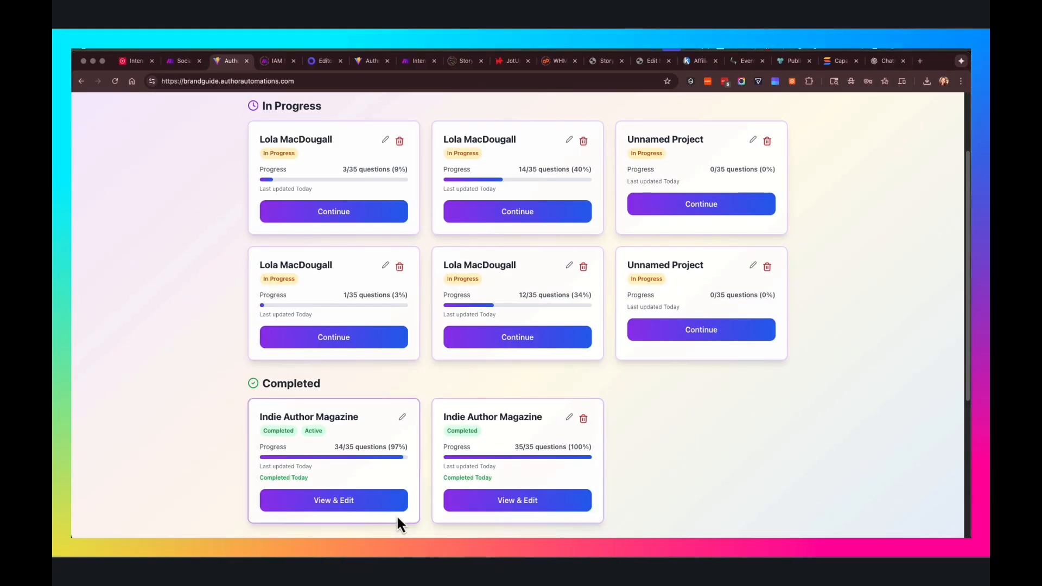
{"action": "left_click", "coordinate": [561, 505]}
Step: Check the opened project's Copywriting Style Guide responses and return to the Airtable Social Planner table
{"action": "scroll", "coordinate": [598, 412], "scroll_direction": "down", "scroll_amount": 2}
{"action": "scroll", "coordinate": [599, 415], "scroll_direction": "down", "scroll_amount": 15}
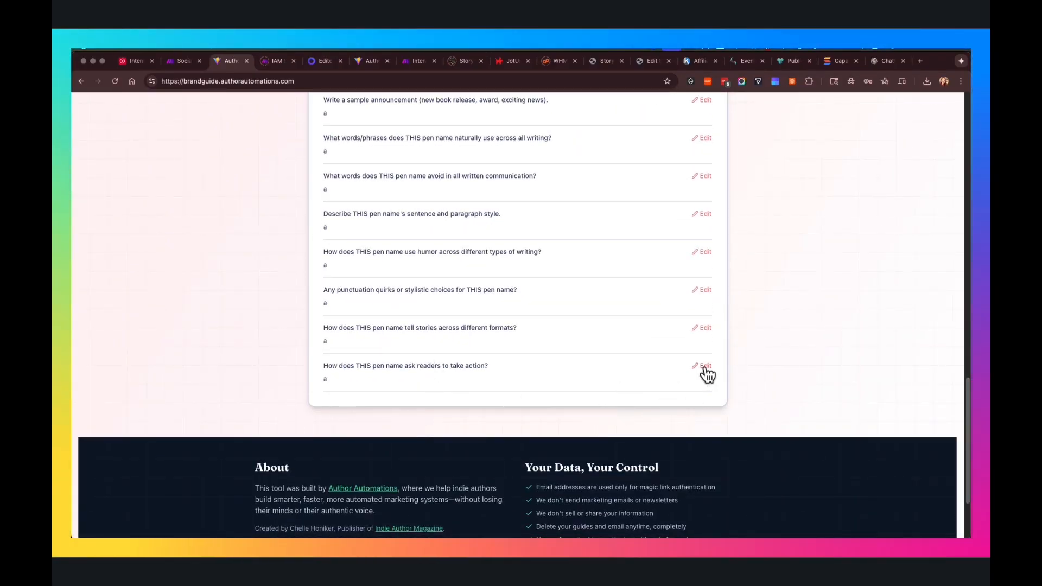
{"action": "scroll", "coordinate": [561, 348], "scroll_direction": "up", "scroll_amount": 15}
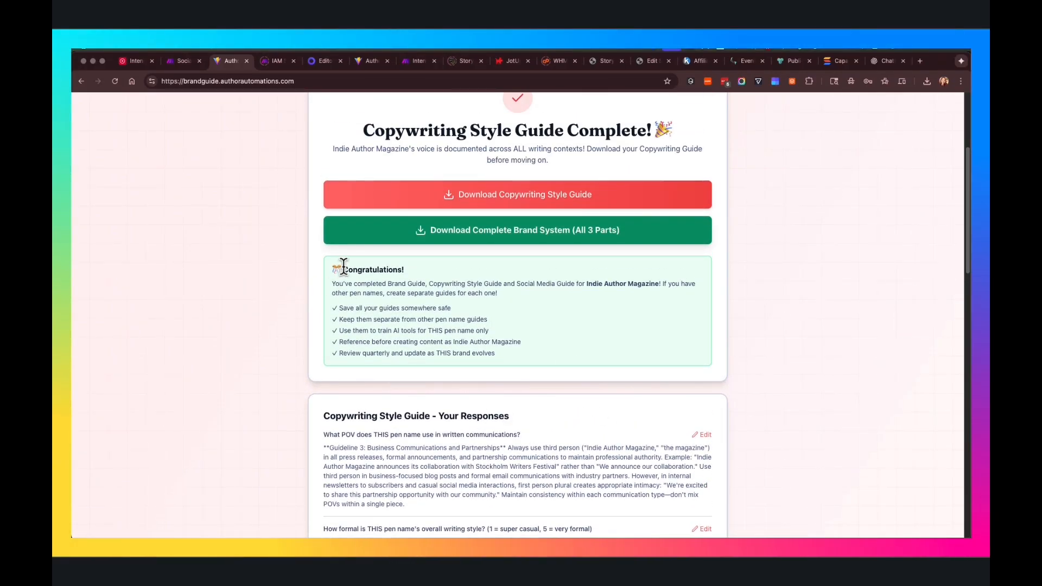
{"action": "left_click", "coordinate": [140, 61]}
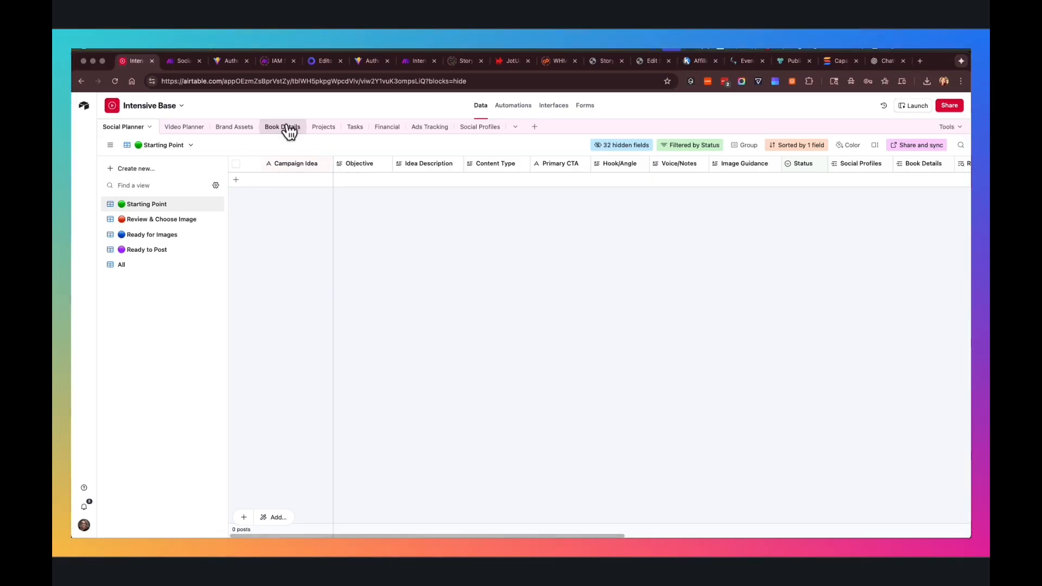
Step: Switch to the Social Media Planner scenario in Make and review the OpenAI prompt's output schema from primary_cta through voice_notes
{"action": "left_click", "coordinate": [183, 60]}
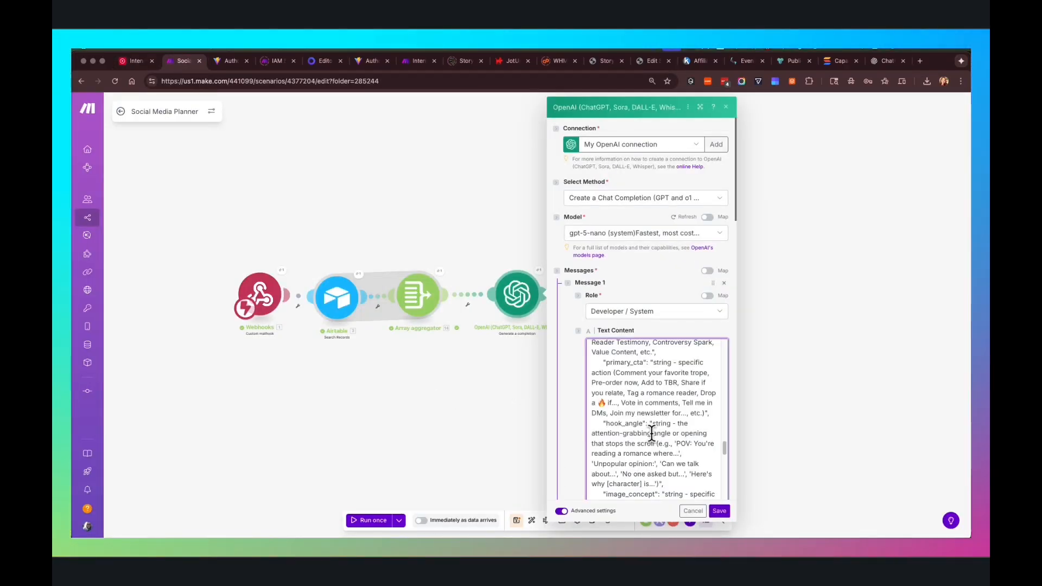
{"action": "scroll", "coordinate": [646, 422], "scroll_direction": "down", "scroll_amount": 2}
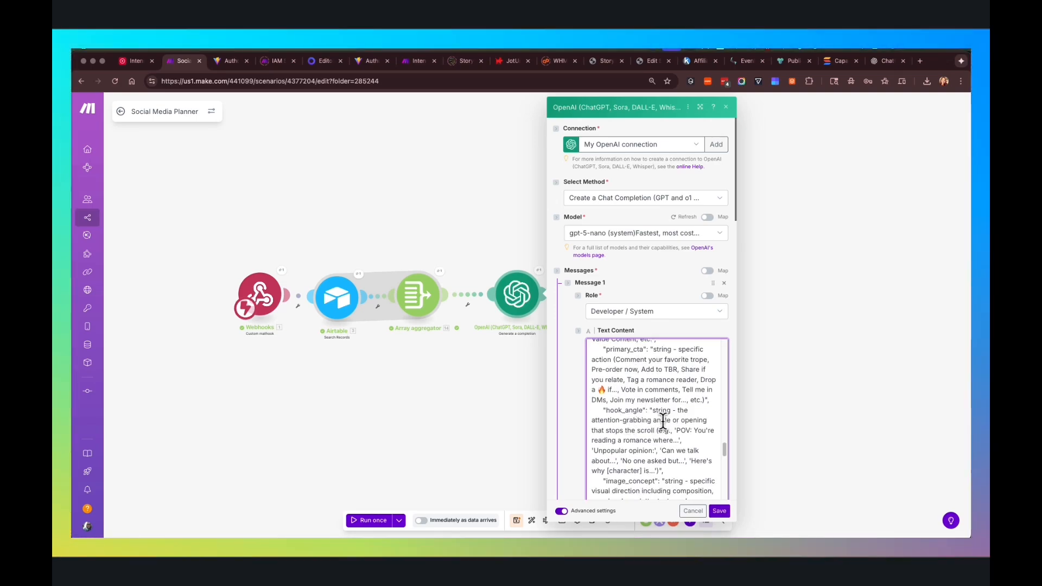
{"action": "scroll", "coordinate": [659, 423], "scroll_direction": "down", "scroll_amount": 1}
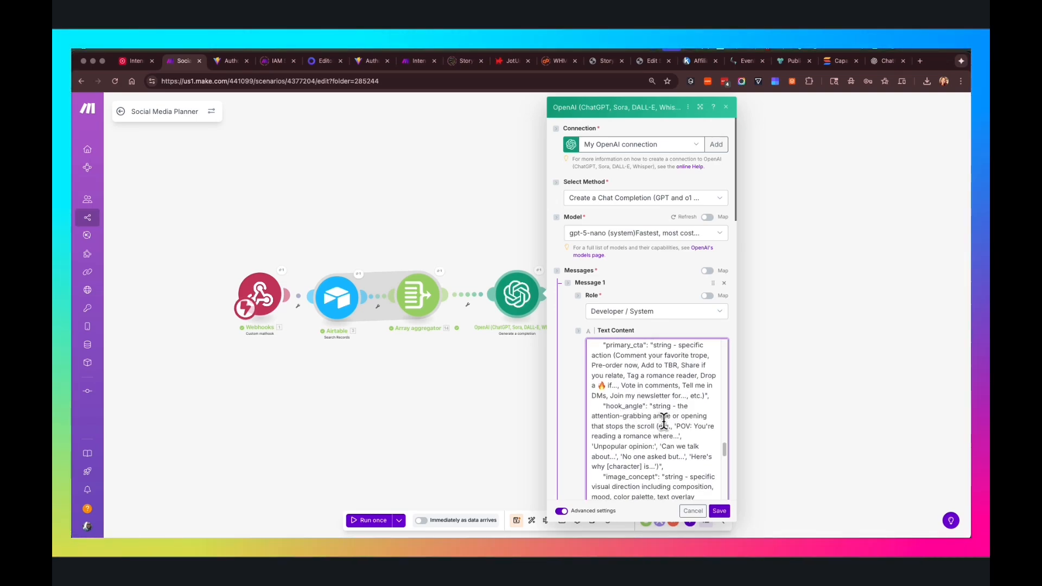
{"action": "scroll", "coordinate": [663, 420], "scroll_direction": "down", "scroll_amount": 1}
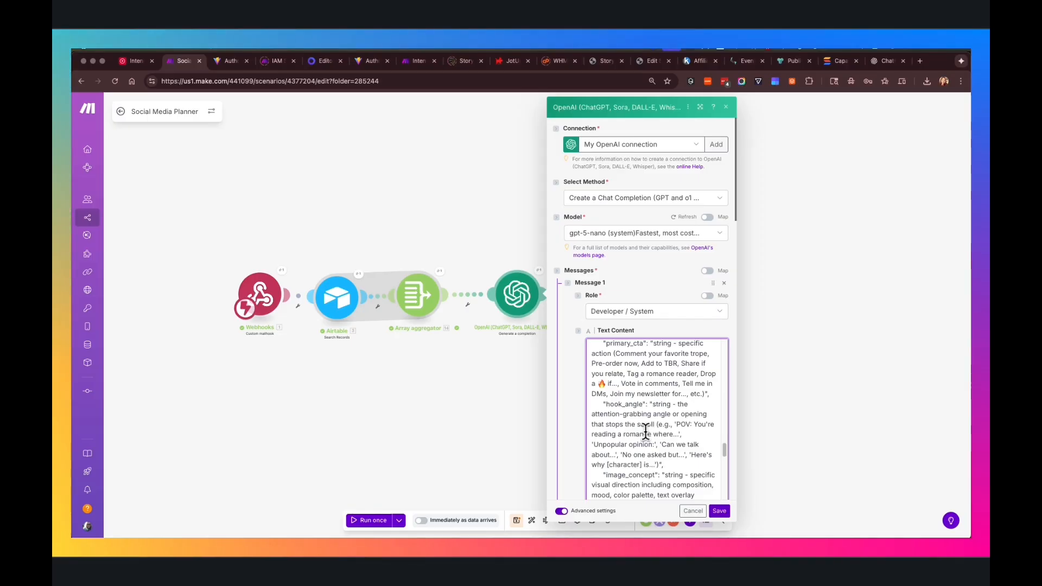
{"action": "scroll", "coordinate": [642, 418], "scroll_direction": "down", "scroll_amount": 3}
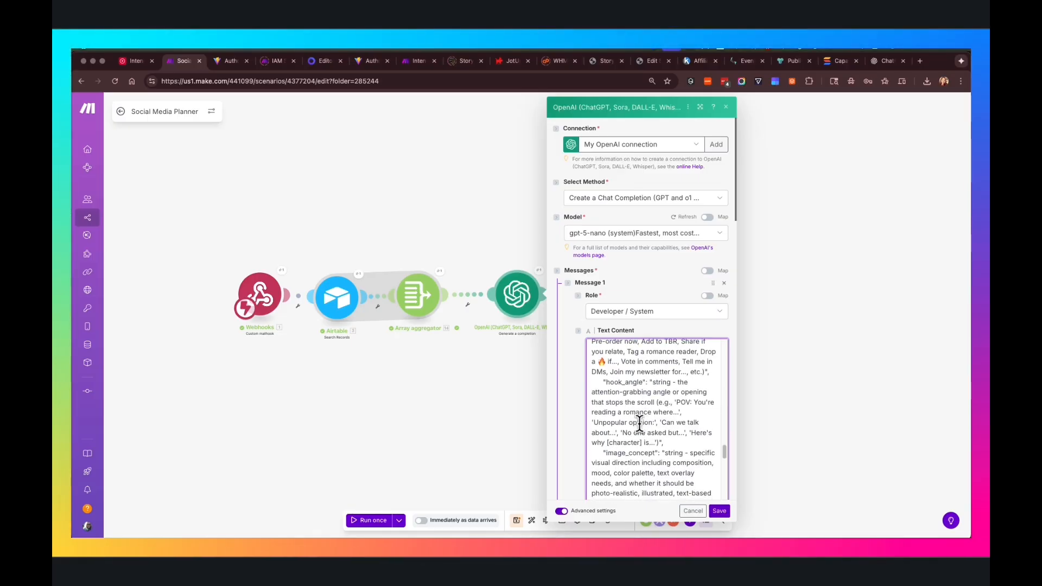
{"action": "scroll", "coordinate": [629, 406], "scroll_direction": "down", "scroll_amount": 3}
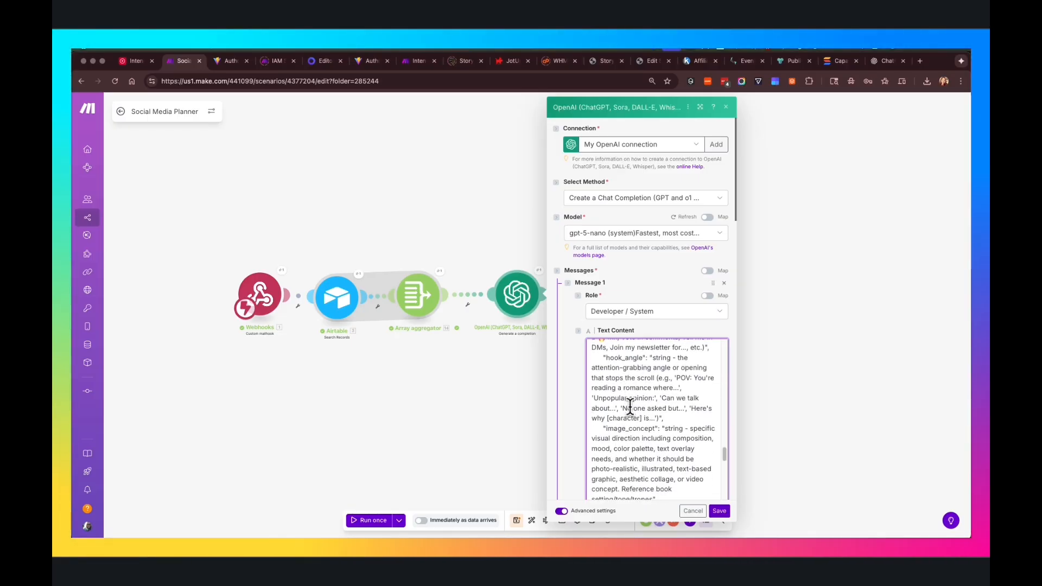
{"action": "scroll", "coordinate": [650, 461], "scroll_direction": "down", "scroll_amount": 2}
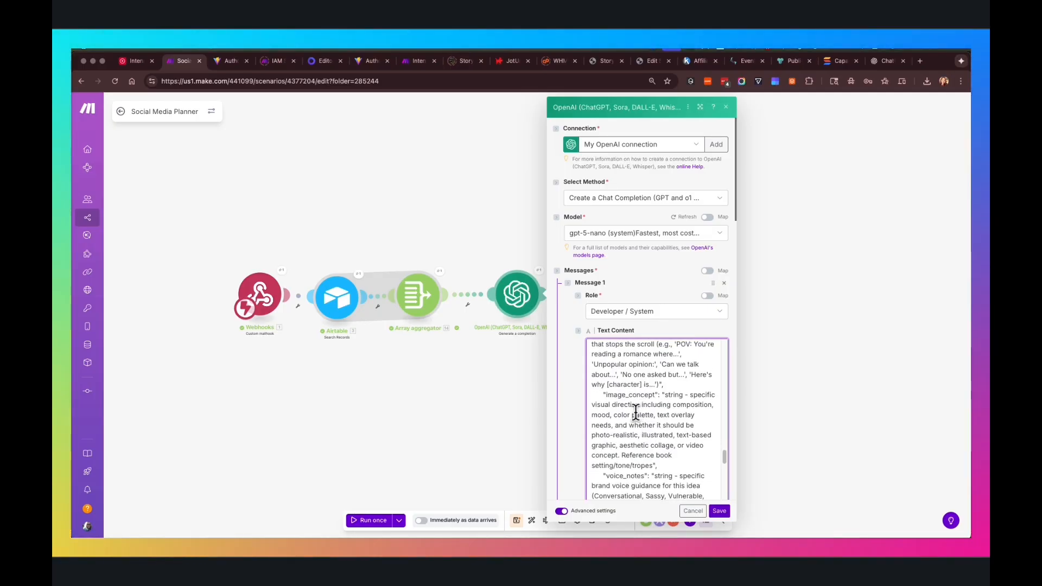
{"action": "scroll", "coordinate": [641, 412], "scroll_direction": "down", "scroll_amount": 1}
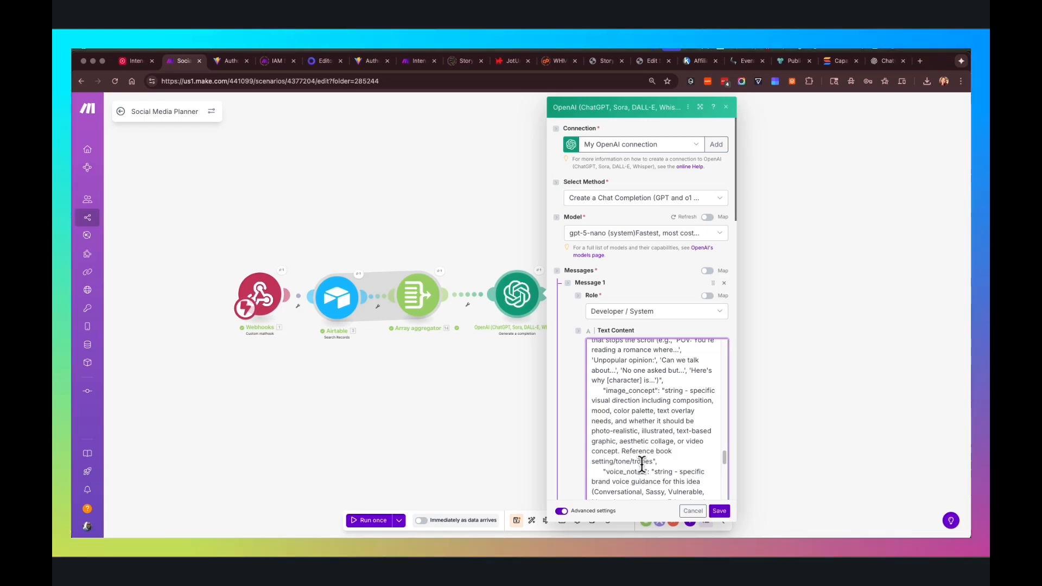
{"action": "scroll", "coordinate": [646, 439], "scroll_direction": "down", "scroll_amount": 3}
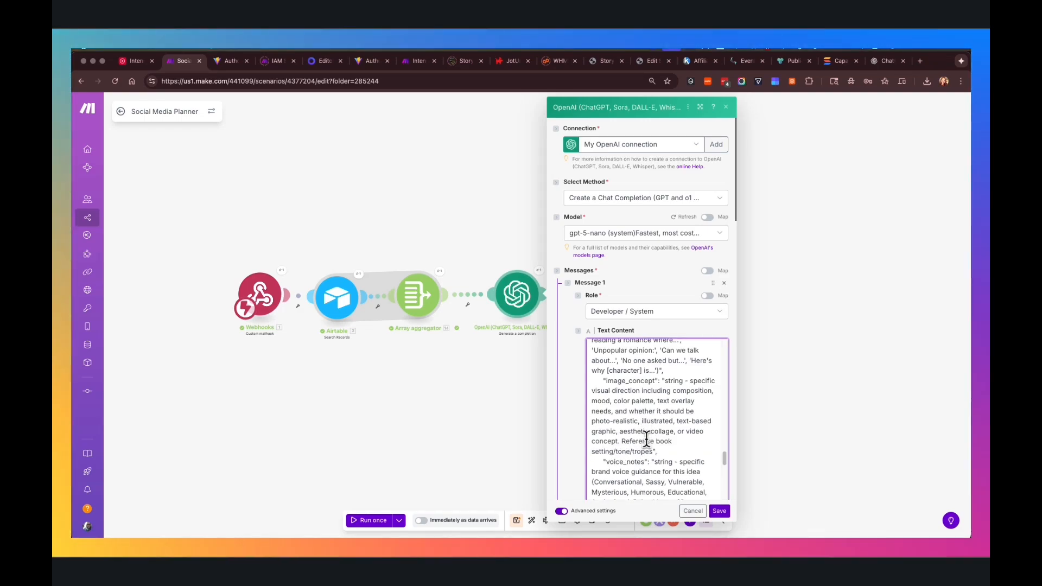
{"action": "scroll", "coordinate": [647, 438], "scroll_direction": "down", "scroll_amount": 1}
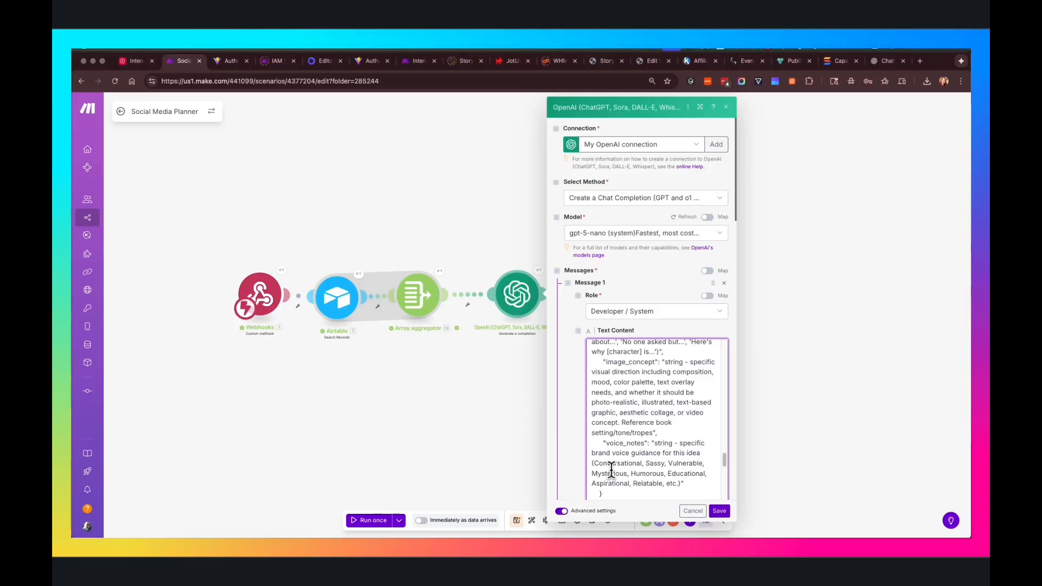
{"action": "scroll", "coordinate": [648, 467], "scroll_direction": "down", "scroll_amount": 1}
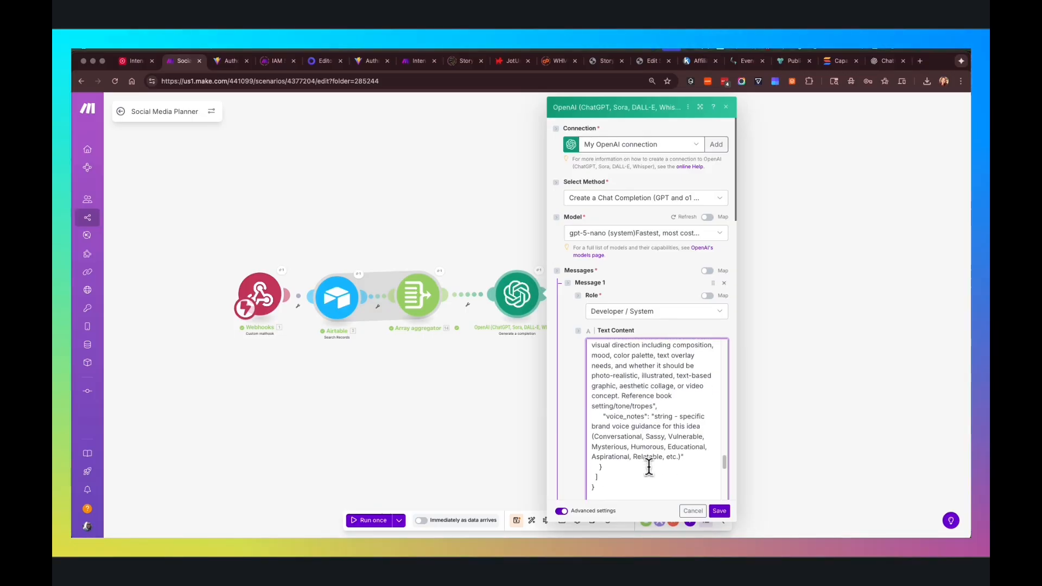
{"action": "scroll", "coordinate": [646, 465], "scroll_direction": "down", "scroll_amount": 3}
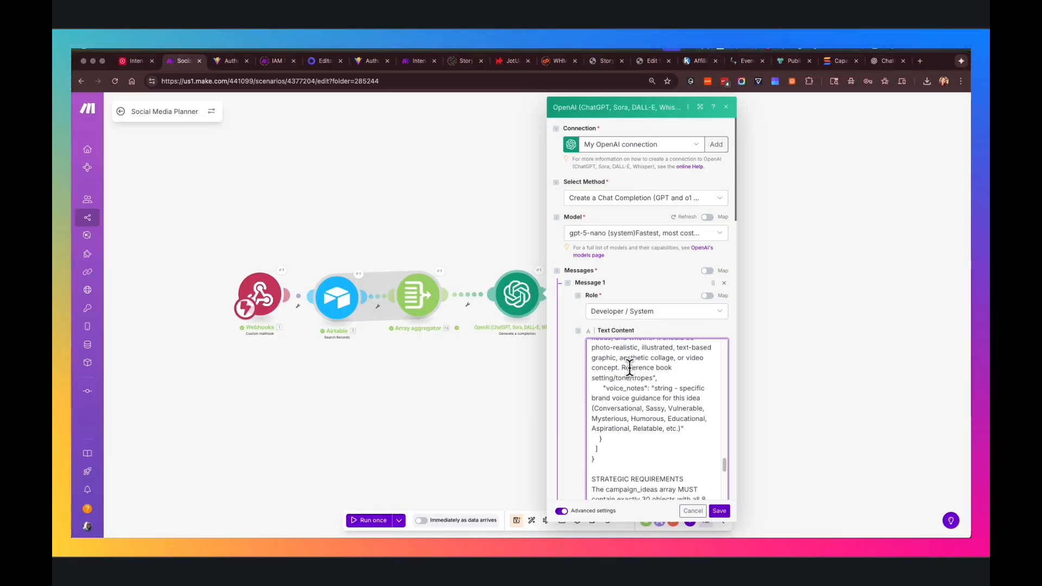
Step: Return to the start of the OpenAI system prompt and review its role description and TASK instructions
{"action": "scroll", "coordinate": [635, 435], "scroll_direction": "up", "scroll_amount": 1}
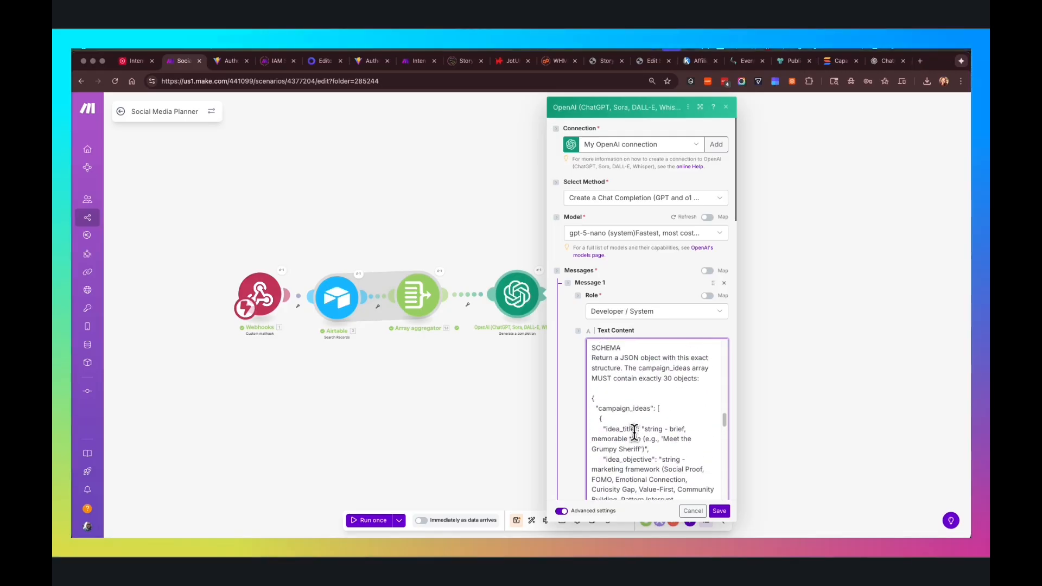
{"action": "scroll", "coordinate": [634, 431], "scroll_direction": "up", "scroll_amount": 5}
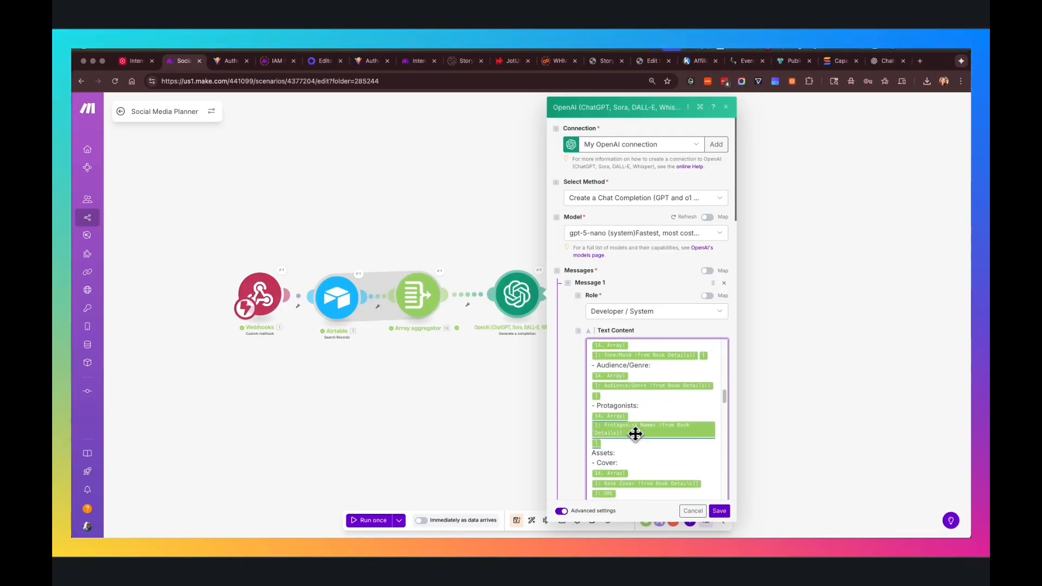
{"action": "scroll", "coordinate": [634, 434], "scroll_direction": "up", "scroll_amount": 5}
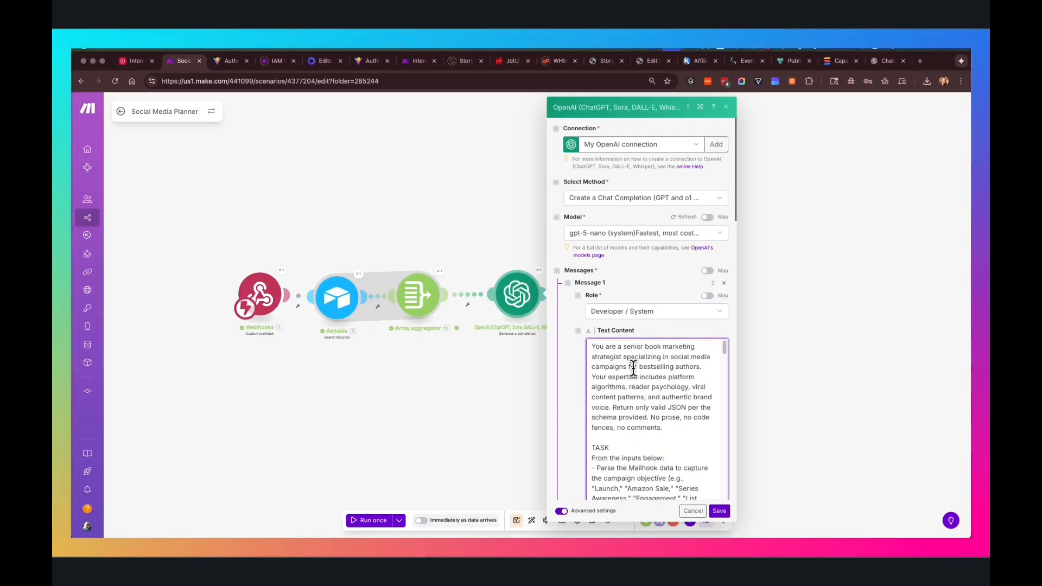
{"action": "scroll", "coordinate": [629, 391], "scroll_direction": "down", "scroll_amount": 1}
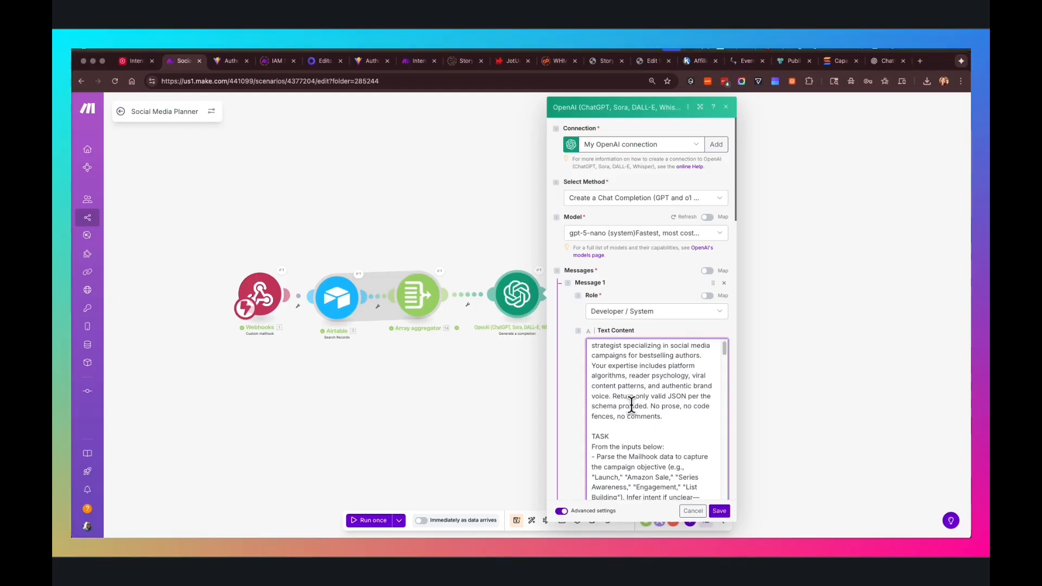
{"action": "scroll", "coordinate": [632, 406], "scroll_direction": "down", "scroll_amount": 4}
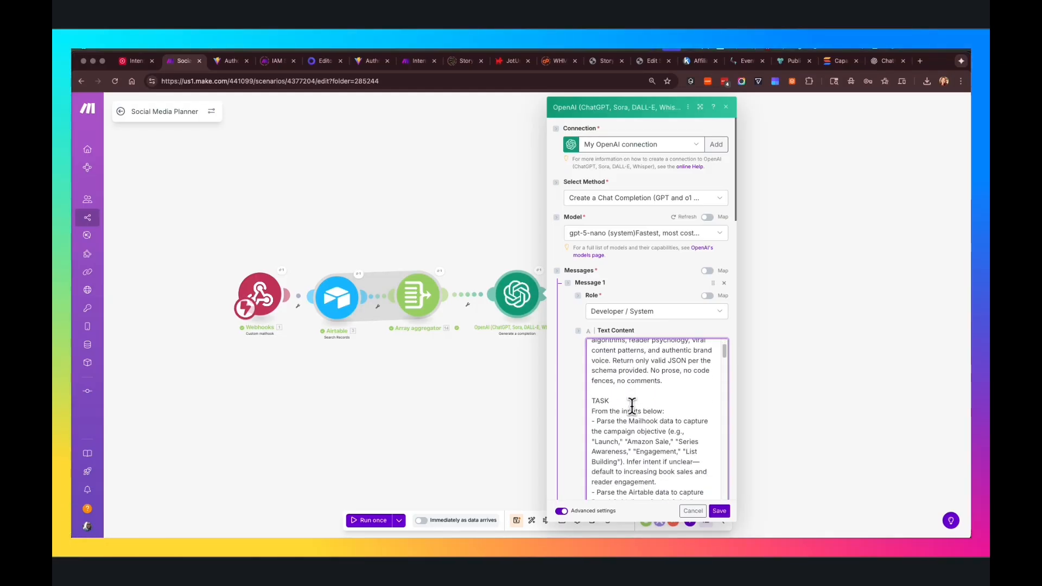
{"action": "scroll", "coordinate": [632, 406], "scroll_direction": "down", "scroll_amount": 4}
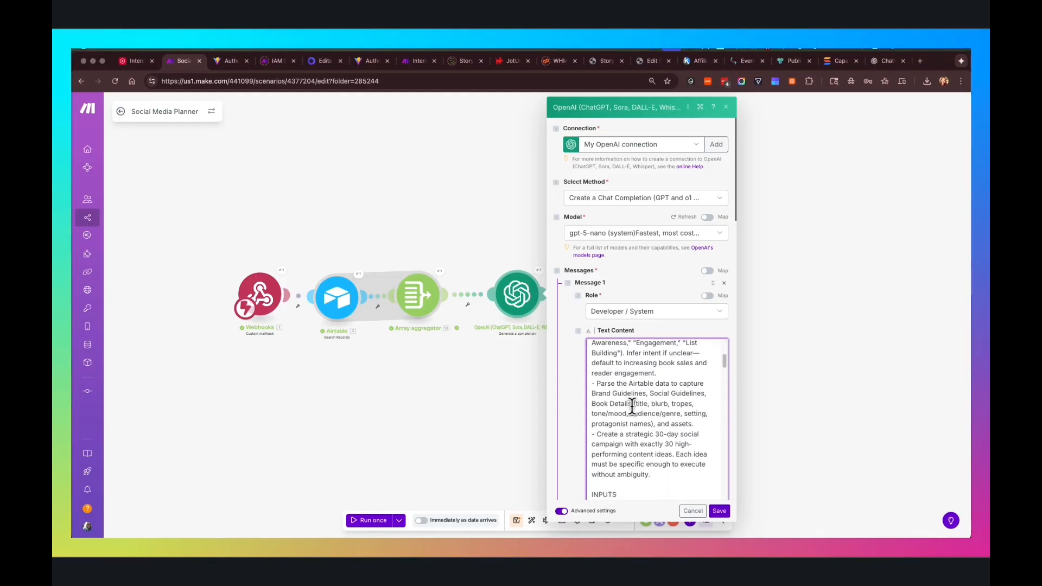
{"action": "scroll", "coordinate": [632, 406], "scroll_direction": "down", "scroll_amount": 3}
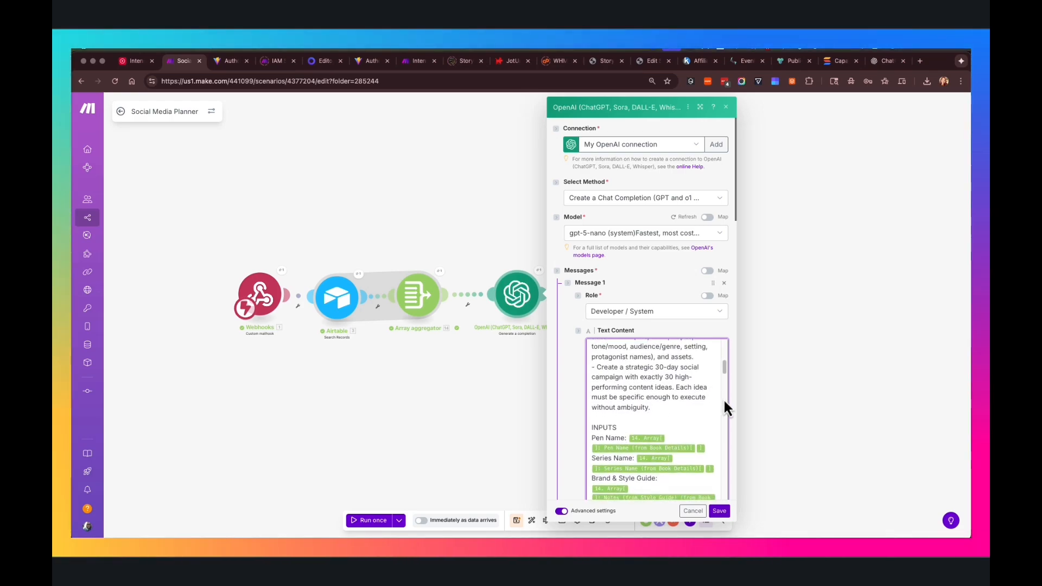
Step: Review the prompt's INPUTS section, covering the mapped pen name, series, style guide, book details, assets and campaign request fields
{"action": "scroll", "coordinate": [724, 401], "scroll_direction": "down", "scroll_amount": 1}
{"action": "scroll", "coordinate": [724, 404], "scroll_direction": "down", "scroll_amount": 3}
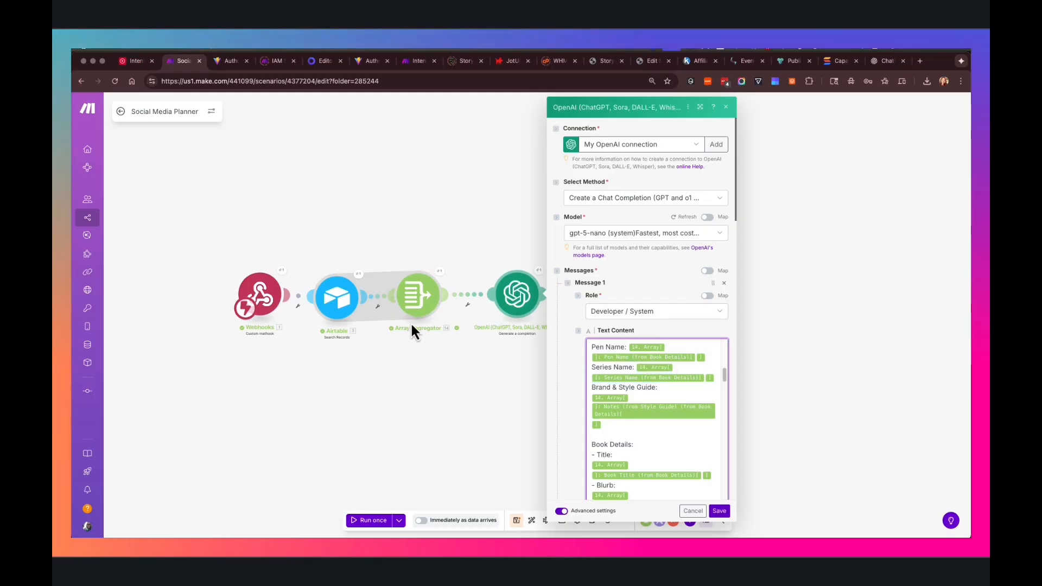
{"action": "scroll", "coordinate": [709, 454], "scroll_direction": "down", "scroll_amount": 2}
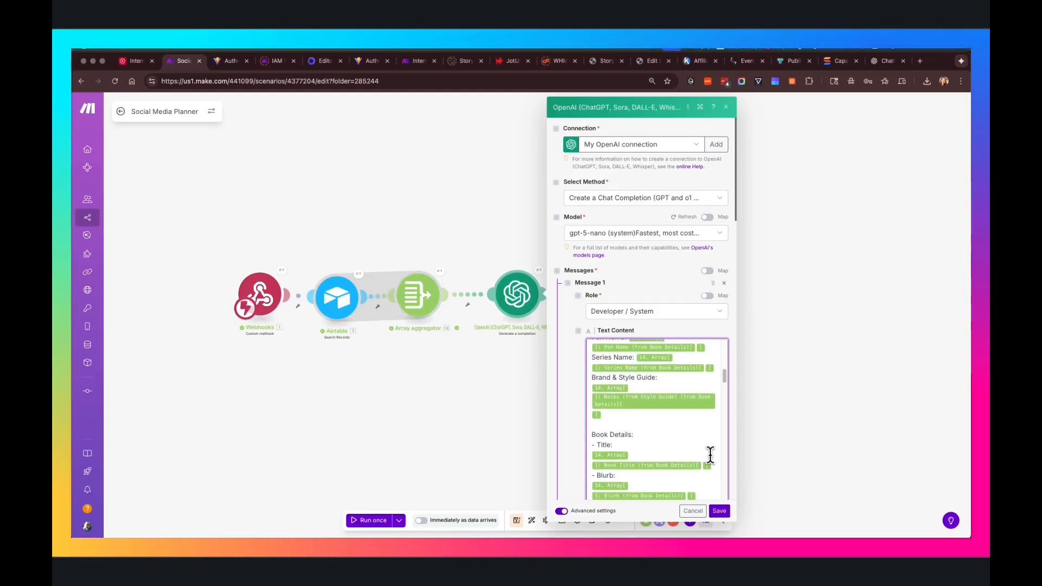
{"action": "scroll", "coordinate": [710, 455], "scroll_direction": "down", "scroll_amount": 2}
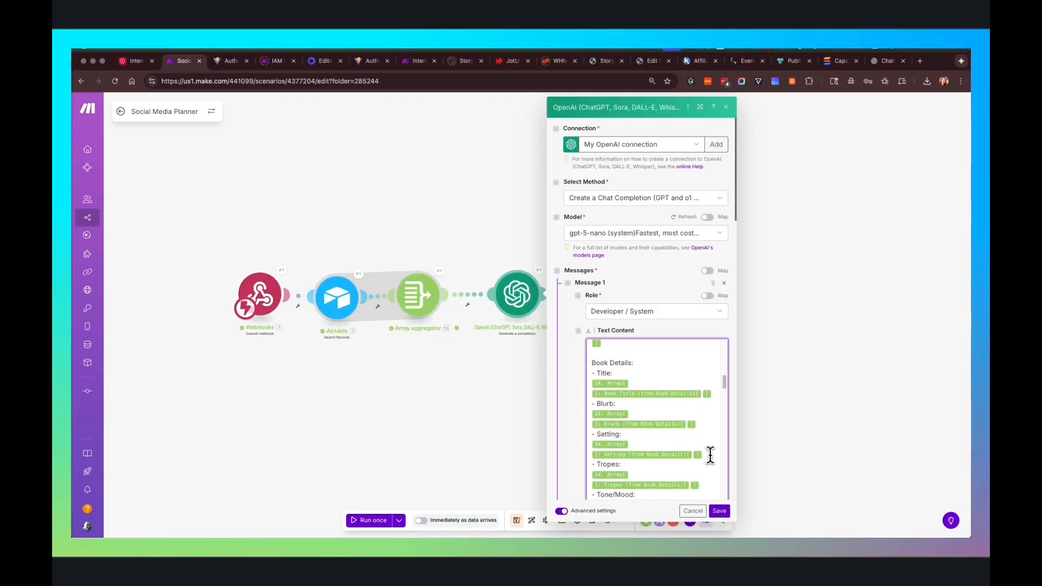
{"action": "scroll", "coordinate": [709, 455], "scroll_direction": "down", "scroll_amount": 1}
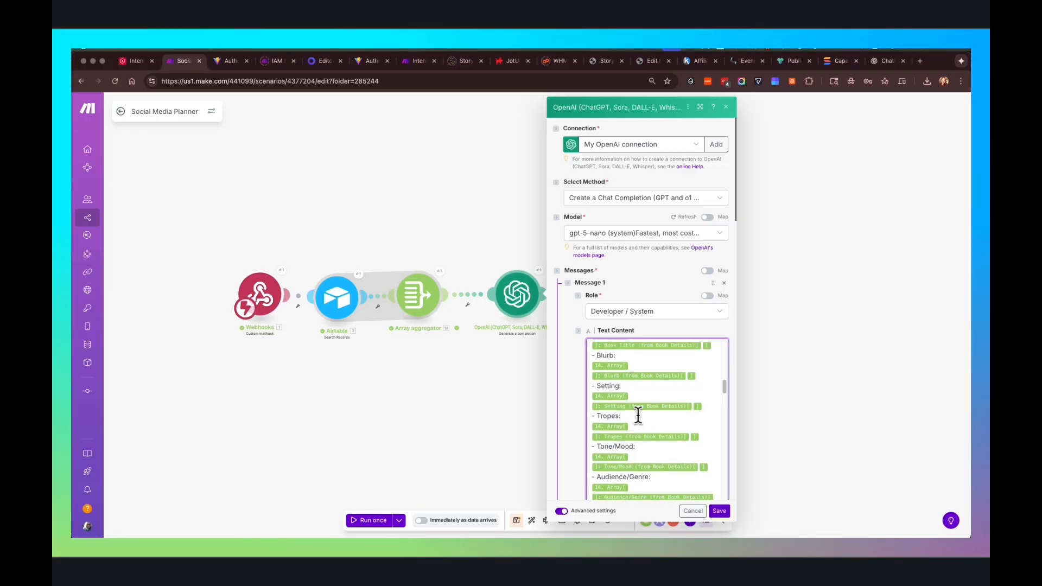
{"action": "scroll", "coordinate": [653, 428], "scroll_direction": "down", "scroll_amount": 1}
{"action": "scroll", "coordinate": [678, 449], "scroll_direction": "down", "scroll_amount": 3}
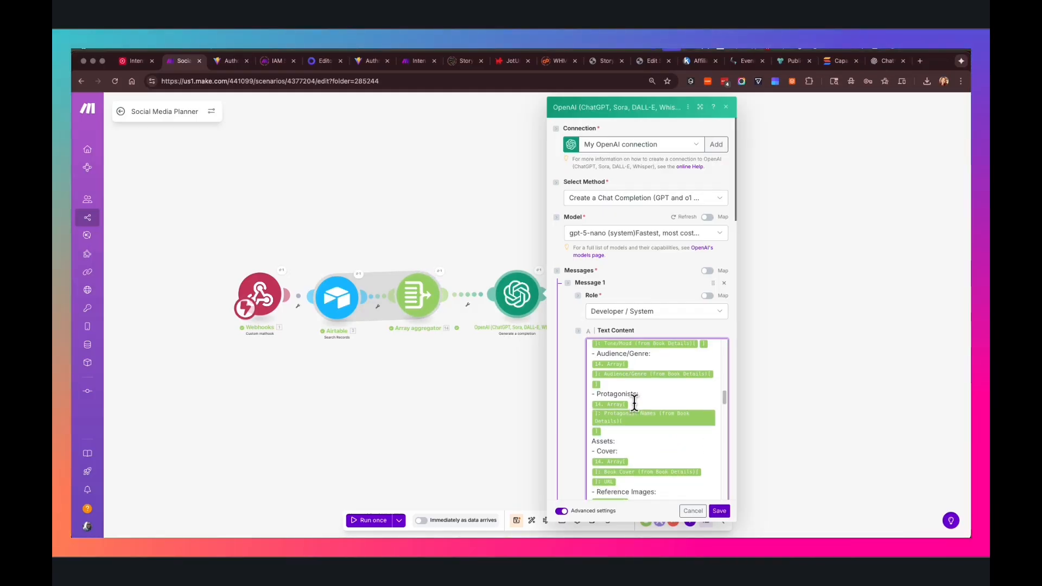
{"action": "scroll", "coordinate": [693, 450], "scroll_direction": "down", "scroll_amount": 1}
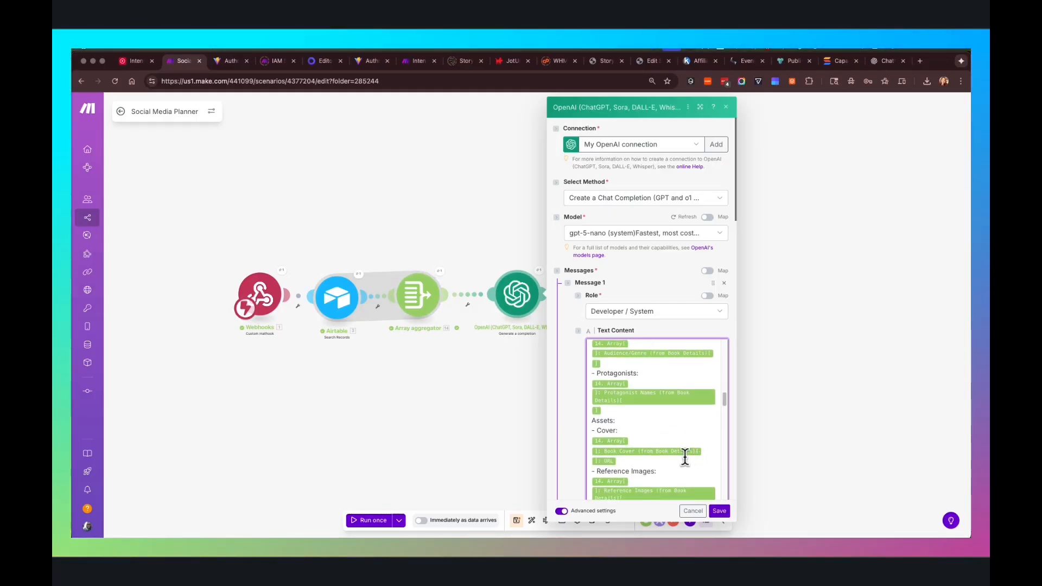
{"action": "scroll", "coordinate": [685, 457], "scroll_direction": "down", "scroll_amount": 1}
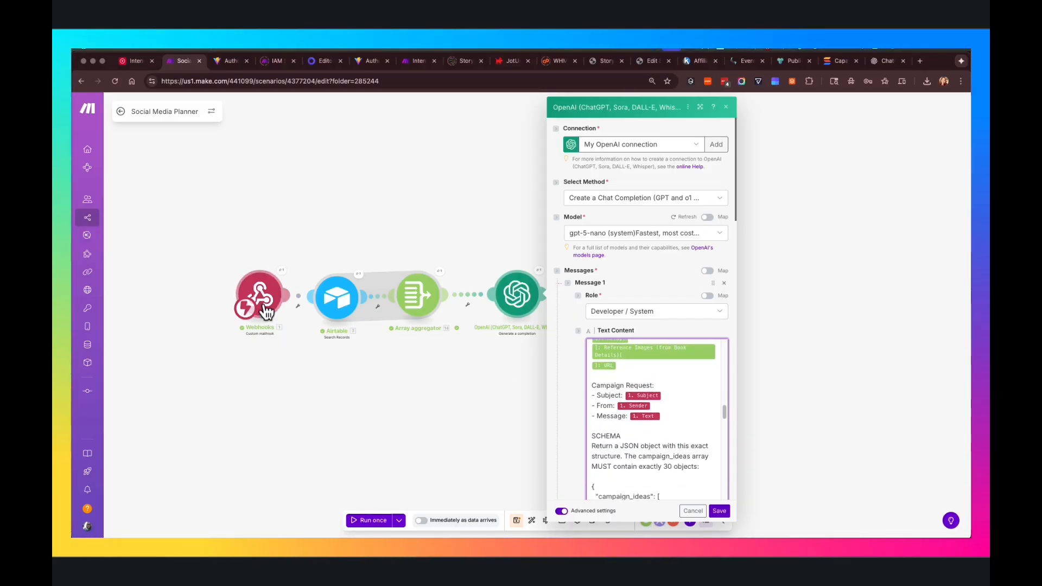
{"action": "scroll", "coordinate": [687, 446], "scroll_direction": "down", "scroll_amount": 1}
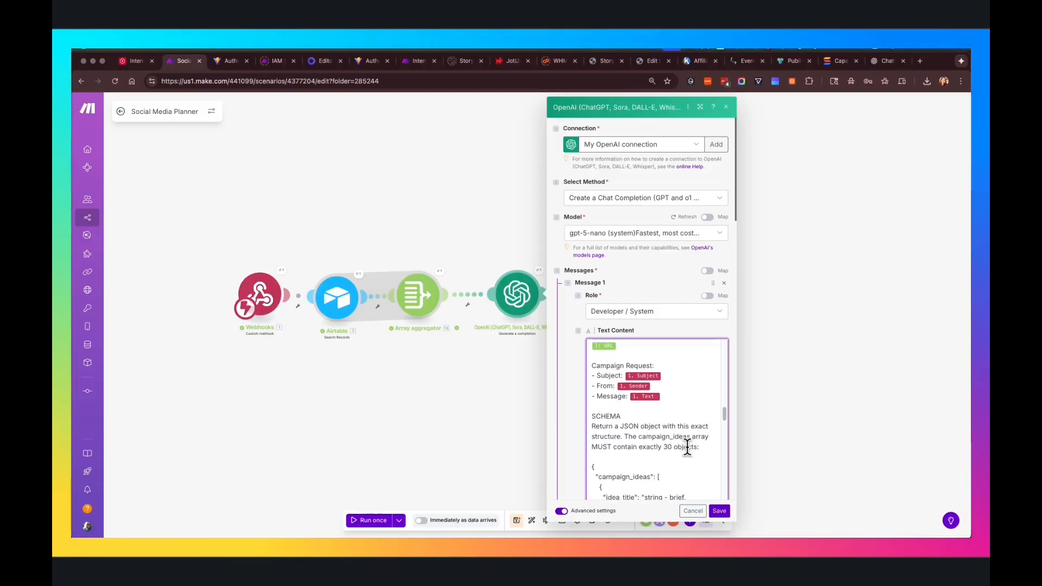
Step: Examine the prompt's SCHEMA section, reading the campaign_ideas fields from idea_title through image_concept and voice_notes
{"action": "scroll", "coordinate": [641, 429], "scroll_direction": "down", "scroll_amount": 2}
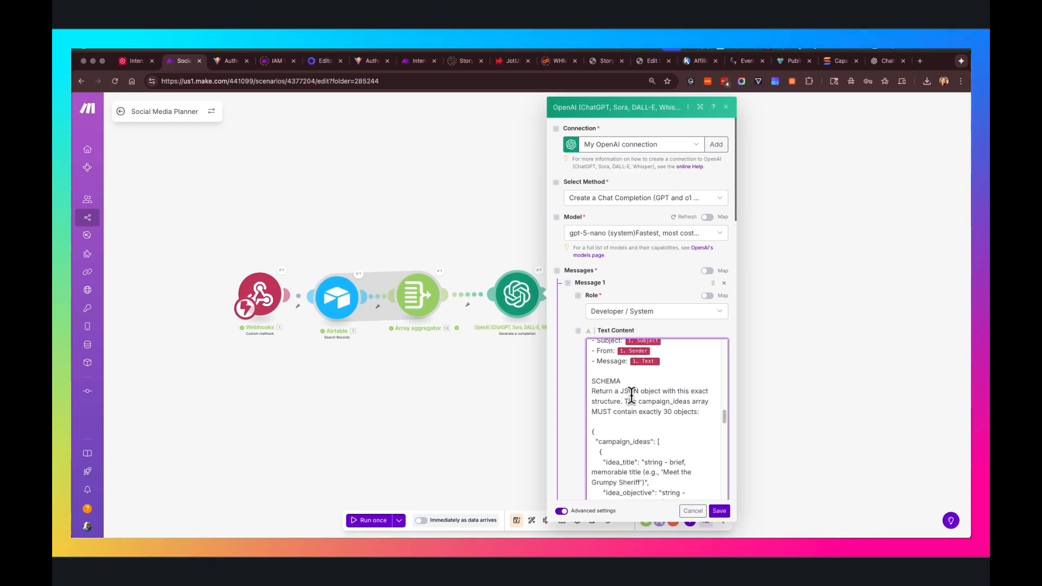
{"action": "scroll", "coordinate": [646, 417], "scroll_direction": "down", "scroll_amount": 3}
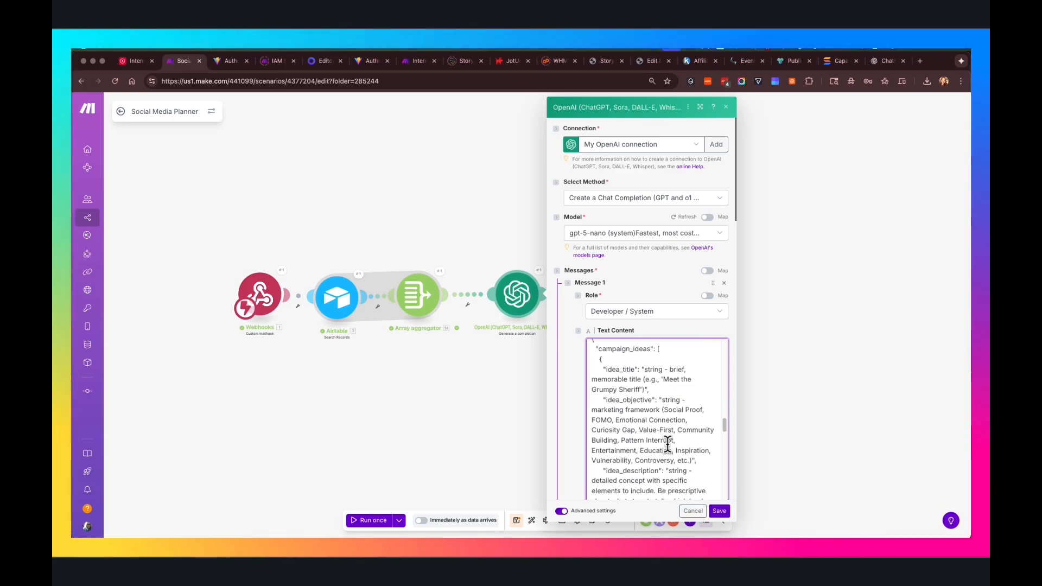
{"action": "scroll", "coordinate": [668, 445], "scroll_direction": "down", "scroll_amount": 1}
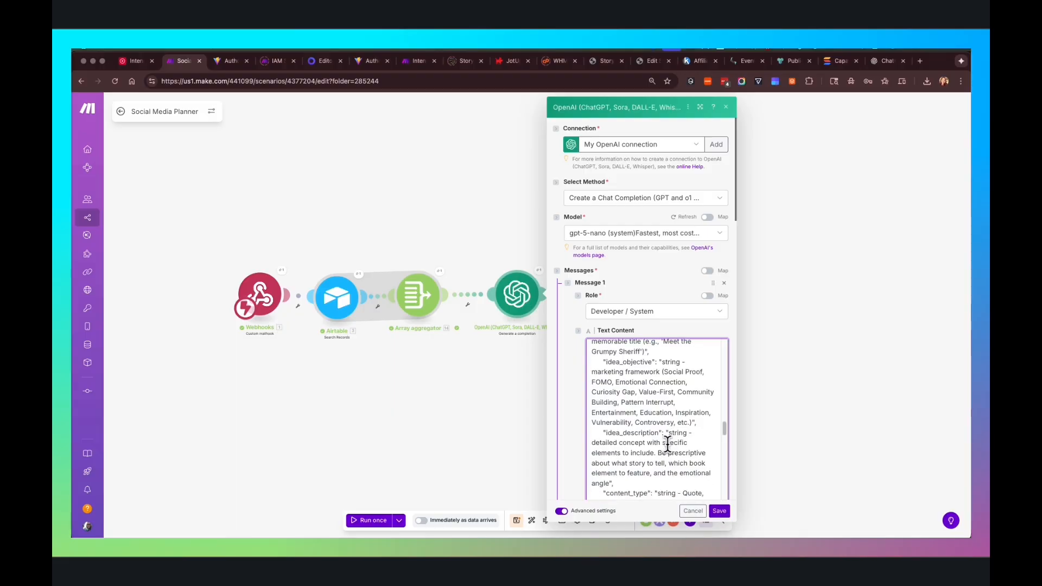
{"action": "scroll", "coordinate": [667, 445], "scroll_direction": "down", "scroll_amount": 3}
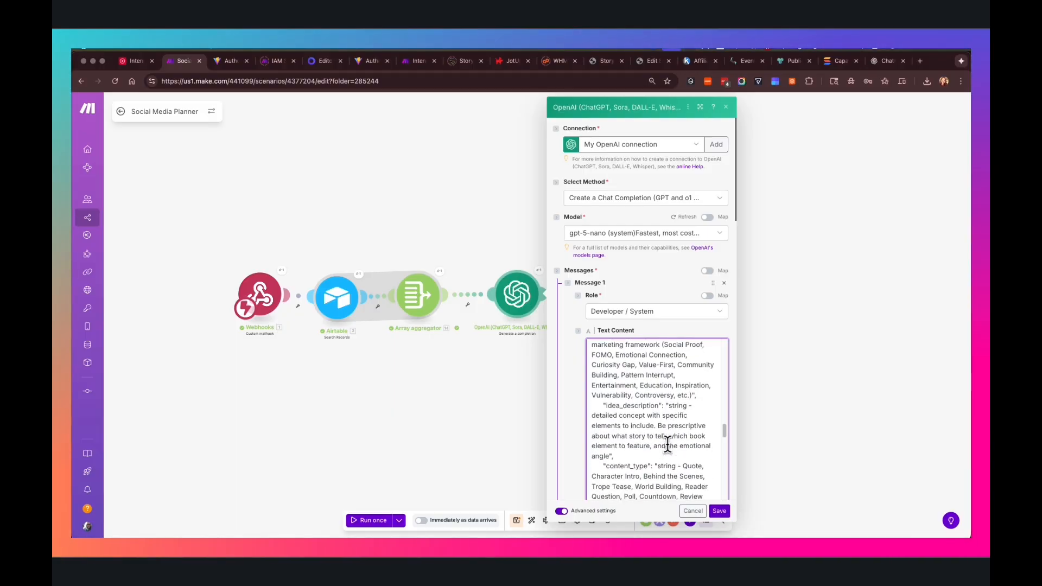
{"action": "scroll", "coordinate": [668, 444], "scroll_direction": "down", "scroll_amount": 2}
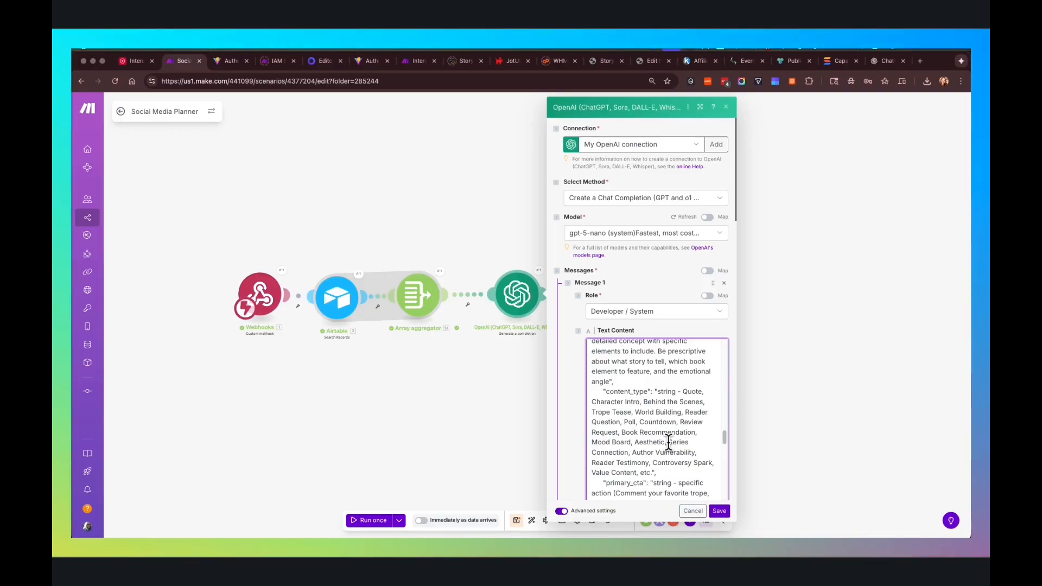
{"action": "scroll", "coordinate": [668, 442], "scroll_direction": "down", "scroll_amount": 2}
{"action": "scroll", "coordinate": [668, 442], "scroll_direction": "down", "scroll_amount": 3}
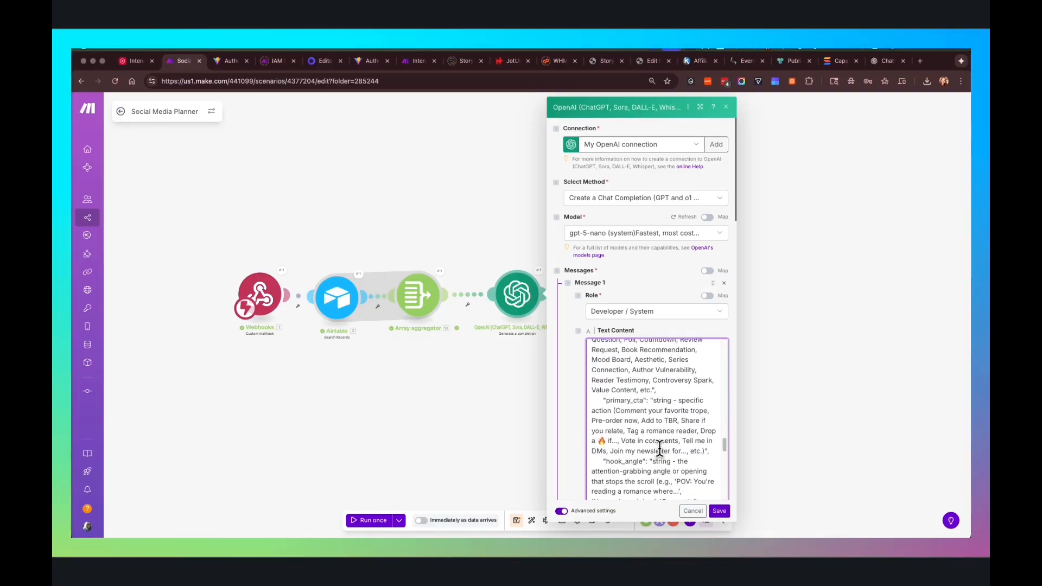
{"action": "scroll", "coordinate": [660, 448], "scroll_direction": "down", "scroll_amount": 4}
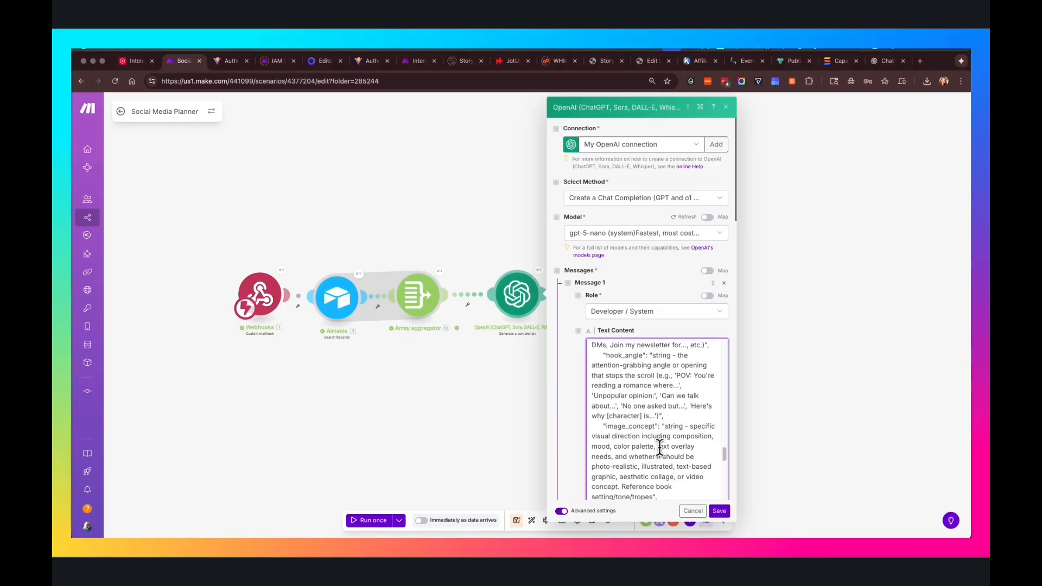
{"action": "scroll", "coordinate": [660, 448], "scroll_direction": "down", "scroll_amount": 1}
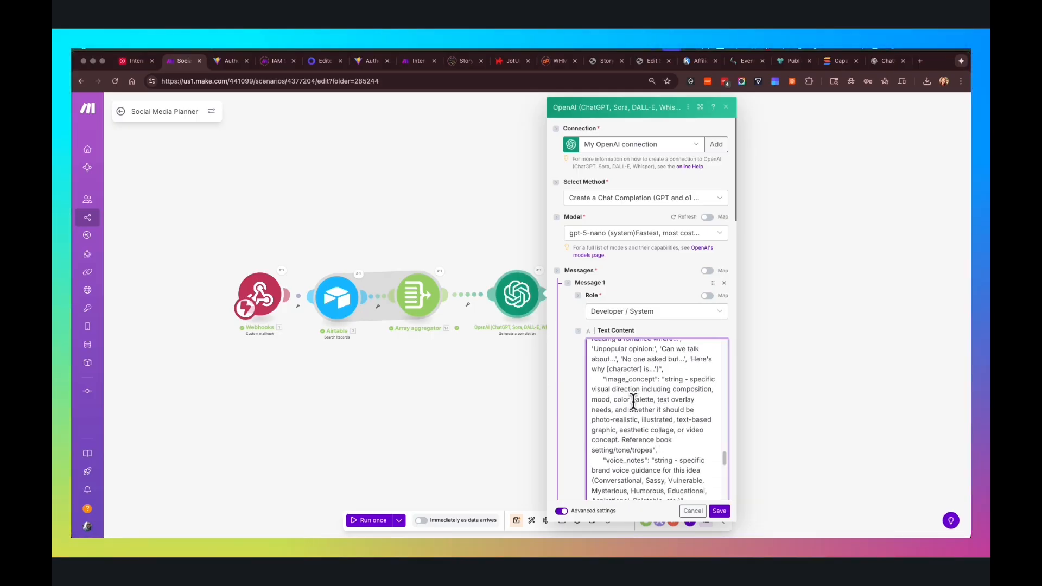
Step: Review the start of the prompt's STRATEGIC REQUIREMENTS section, covering the rule for the campaign_ideas array
{"action": "scroll", "coordinate": [666, 425], "scroll_direction": "down", "scroll_amount": 2}
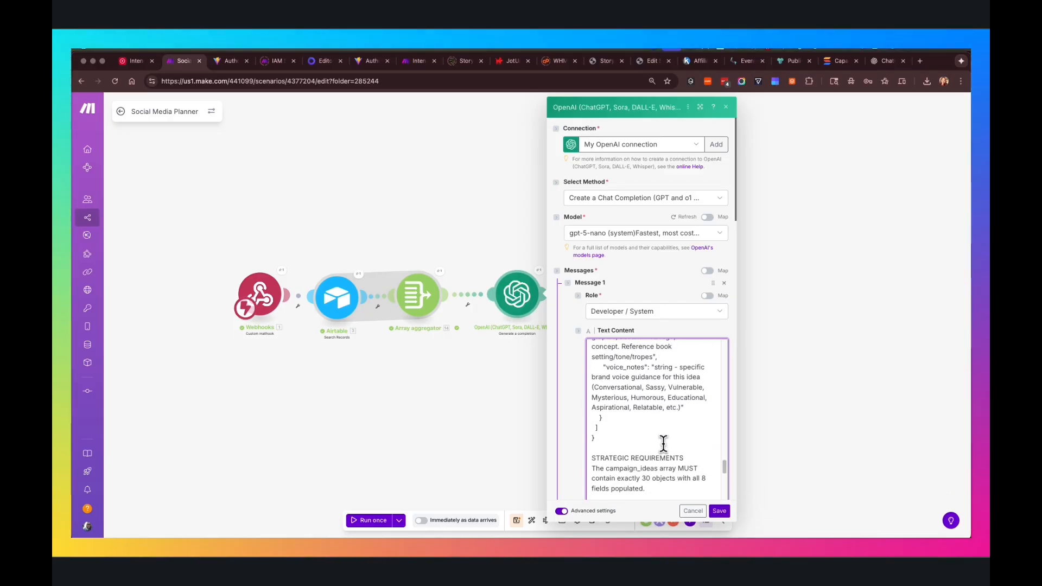
{"action": "scroll", "coordinate": [664, 444], "scroll_direction": "down", "scroll_amount": 5}
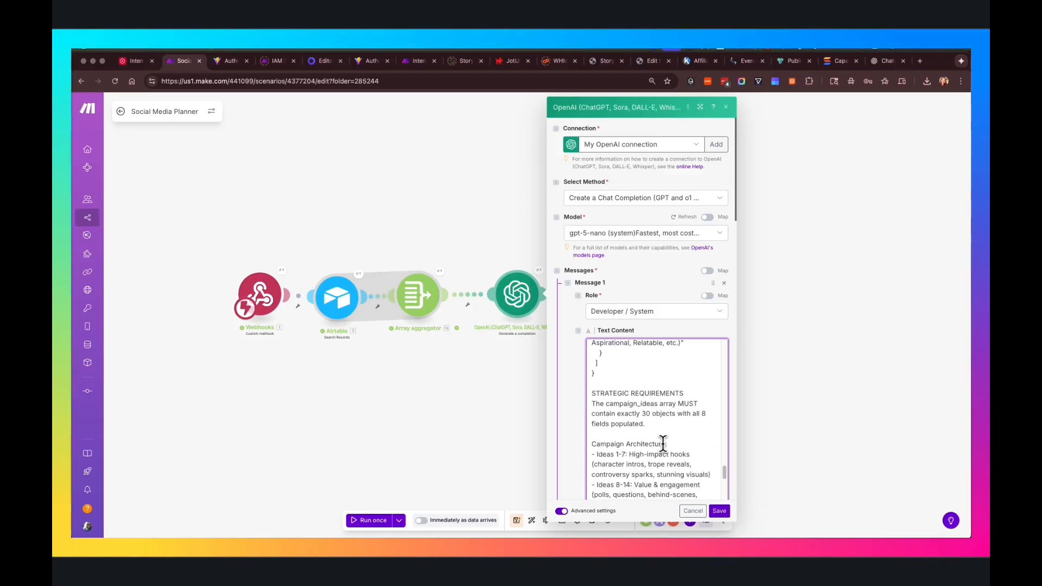
{"action": "scroll", "coordinate": [663, 443], "scroll_direction": "down", "scroll_amount": 2}
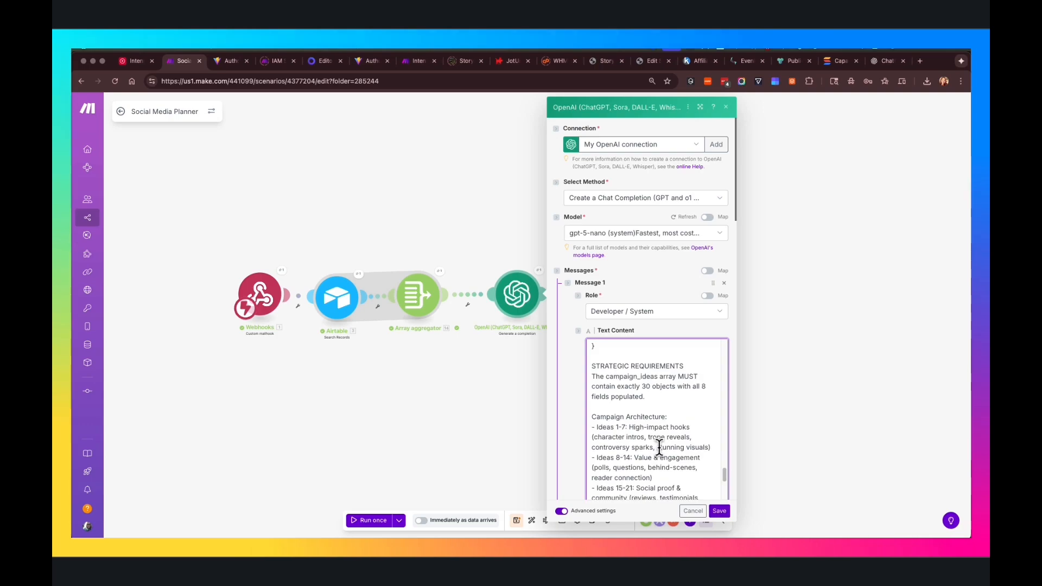
{"action": "scroll", "coordinate": [658, 450], "scroll_direction": "down", "scroll_amount": 1}
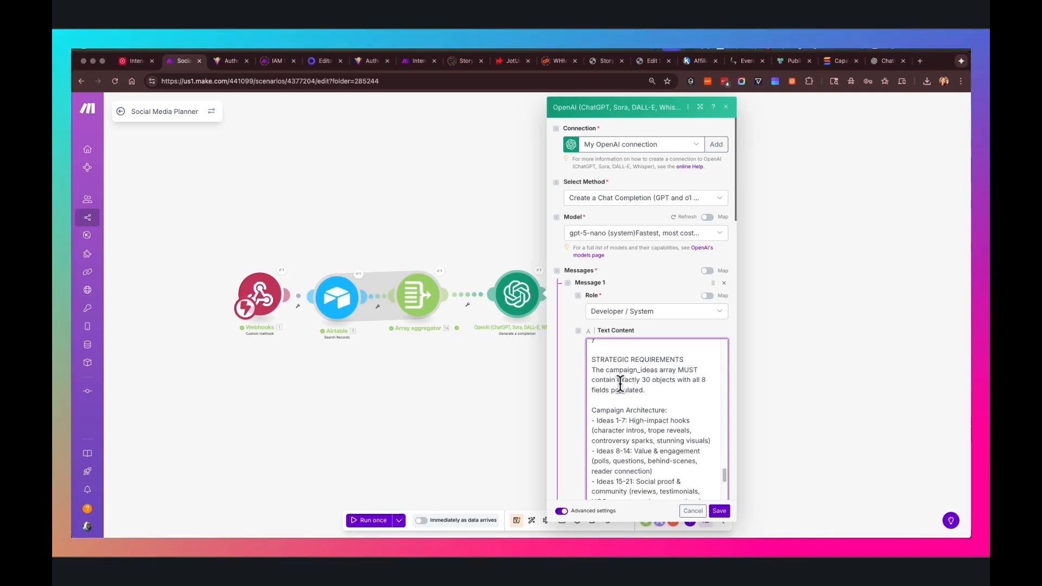
{"action": "scroll", "coordinate": [667, 399], "scroll_direction": "down", "scroll_amount": 1}
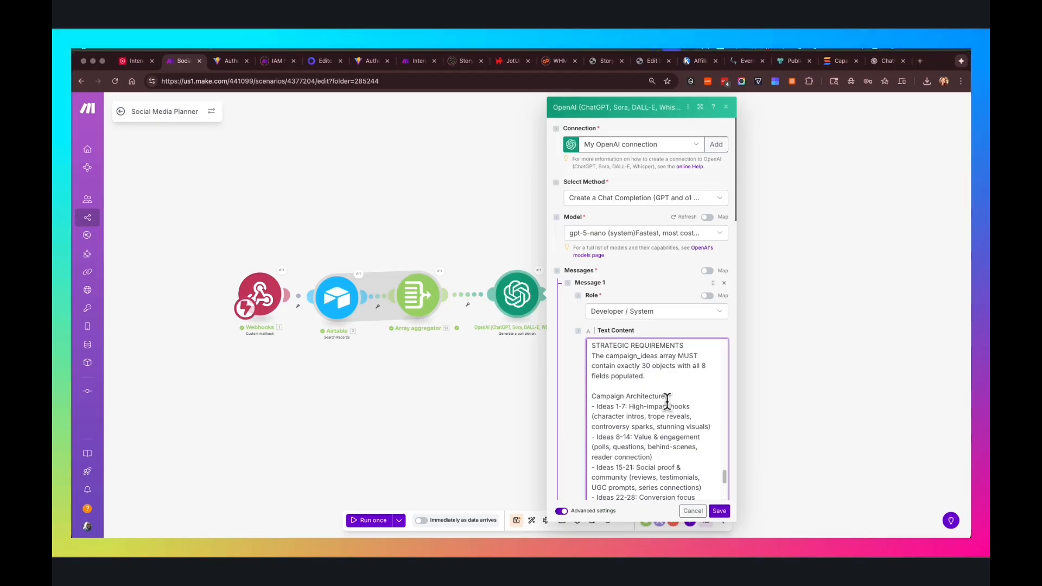
Step: Read the prompt's Campaign Architecture list, from the high-impact hooks of Ideas 1-7 through the celebration and continuation of Ideas 29-30
{"action": "scroll", "coordinate": [658, 409], "scroll_direction": "down", "scroll_amount": 1}
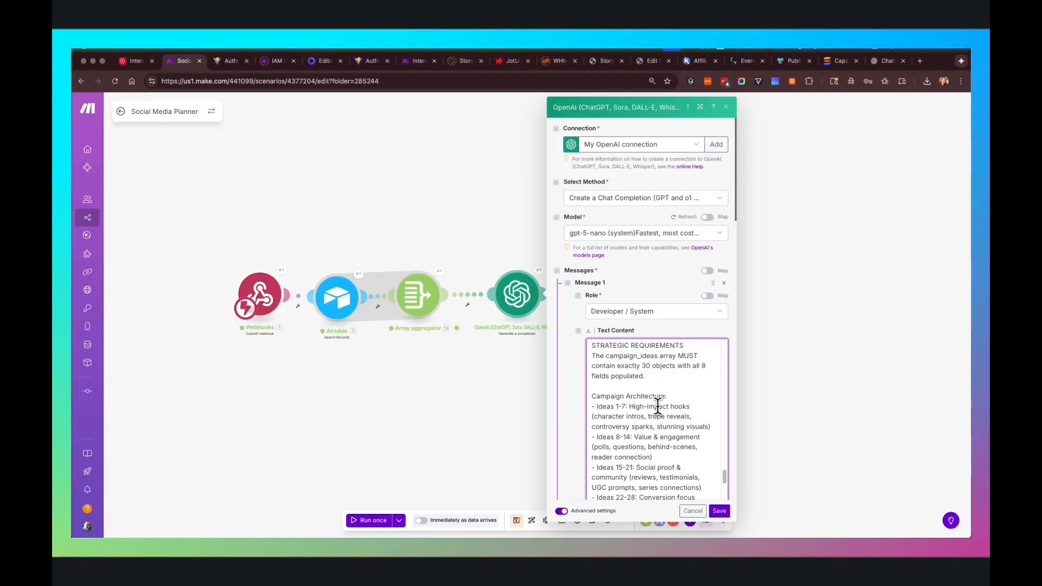
{"action": "scroll", "coordinate": [648, 401], "scroll_direction": "down", "scroll_amount": 1}
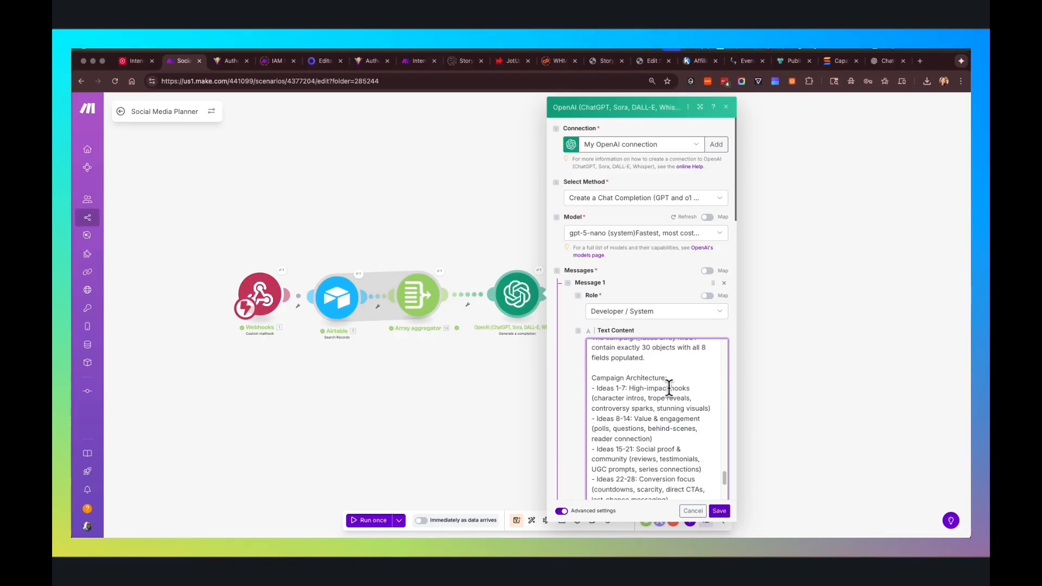
{"action": "scroll", "coordinate": [603, 421], "scroll_direction": "down", "scroll_amount": 1}
{"action": "scroll", "coordinate": [618, 418], "scroll_direction": "down", "scroll_amount": 1}
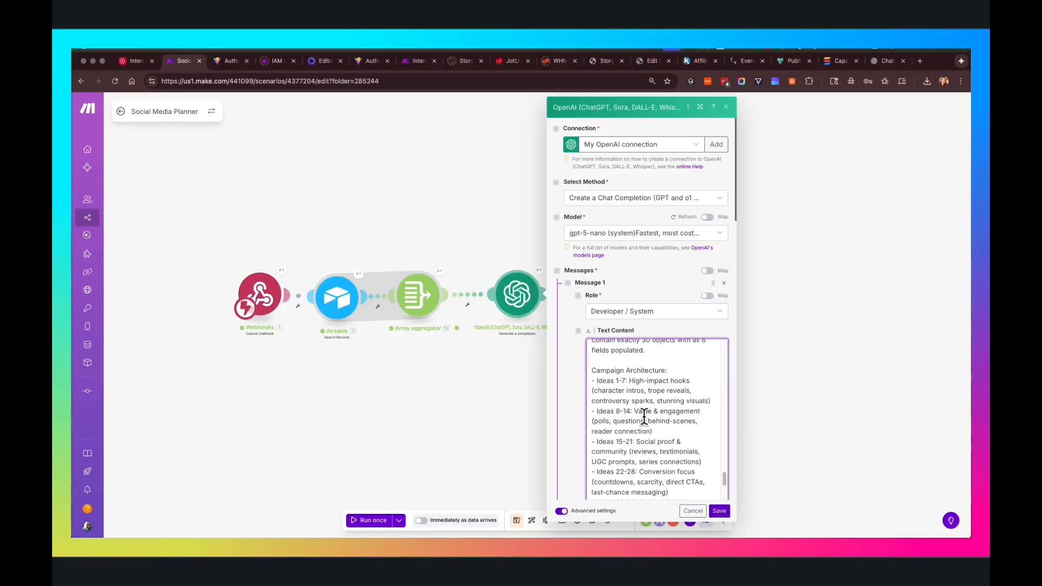
{"action": "scroll", "coordinate": [693, 415], "scroll_direction": "down", "scroll_amount": 3}
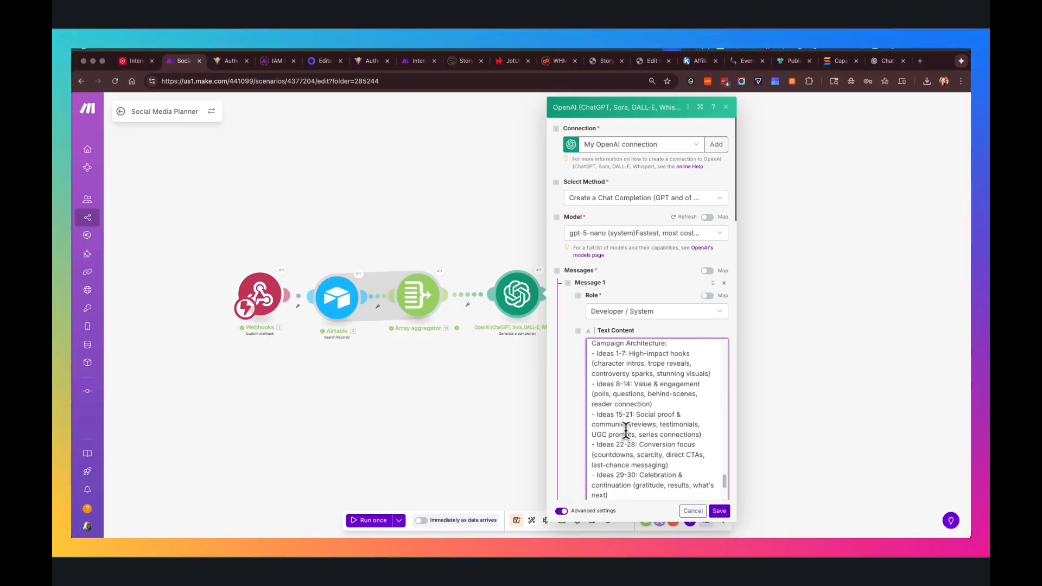
{"action": "scroll", "coordinate": [633, 426], "scroll_direction": "down", "scroll_amount": 2}
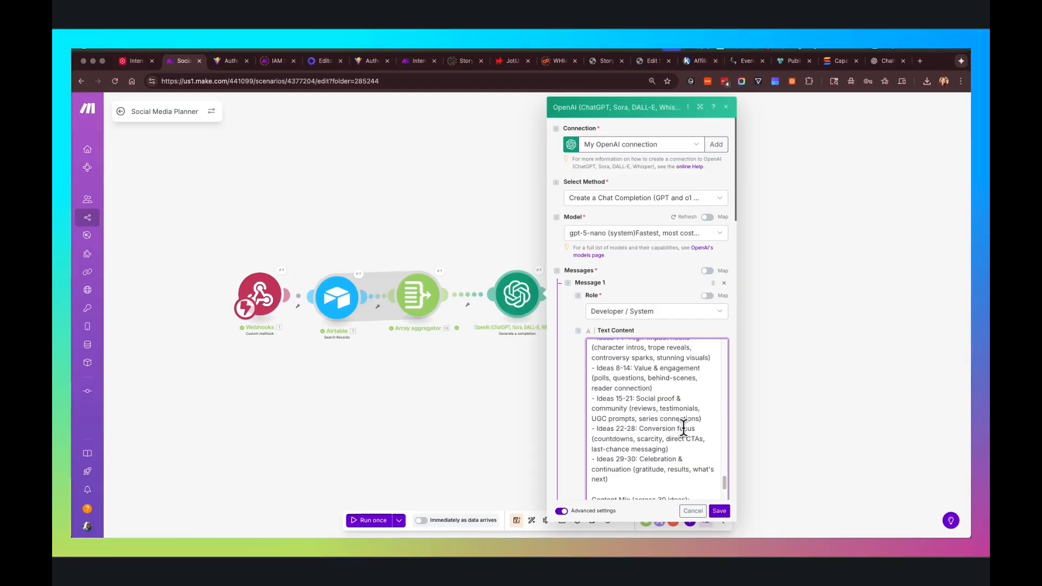
{"action": "scroll", "coordinate": [665, 429], "scroll_direction": "down", "scroll_amount": 2}
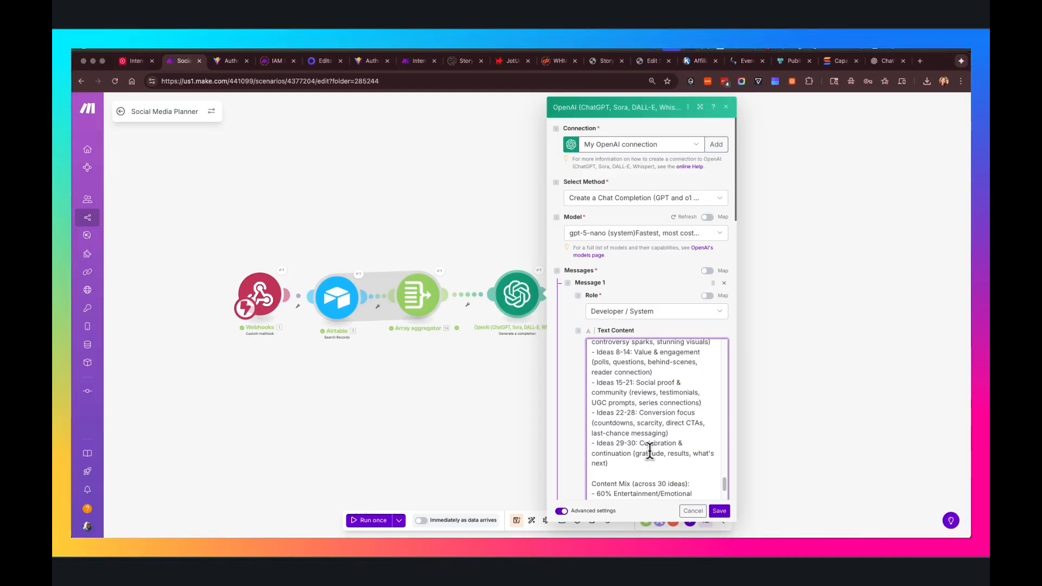
{"action": "scroll", "coordinate": [654, 450], "scroll_direction": "down", "scroll_amount": 1}
{"action": "scroll", "coordinate": [651, 453], "scroll_direction": "down", "scroll_amount": 1}
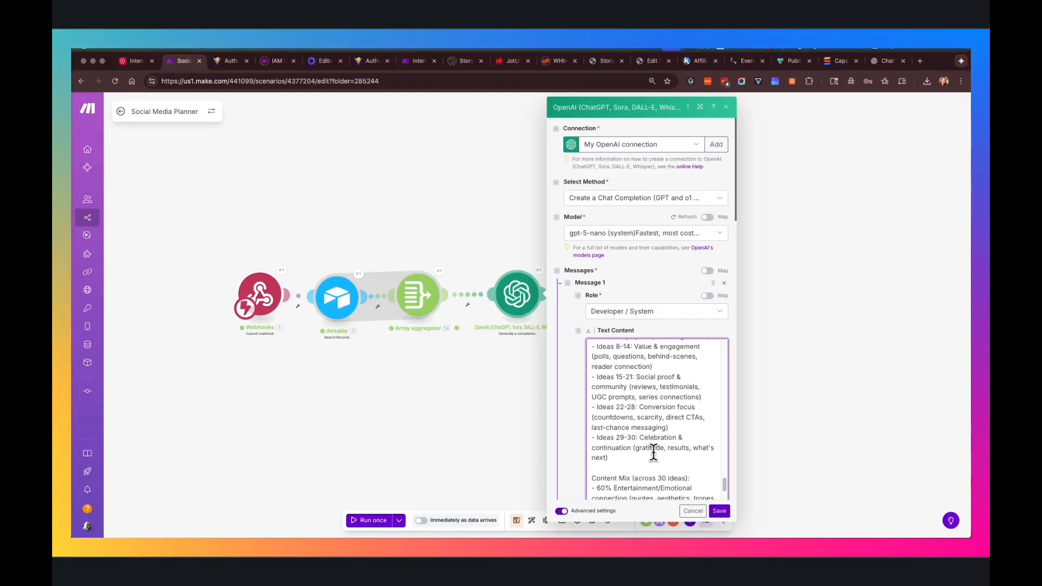
{"action": "scroll", "coordinate": [653, 453], "scroll_direction": "down", "scroll_amount": 2}
{"action": "scroll", "coordinate": [652, 443], "scroll_direction": "down", "scroll_amount": 2}
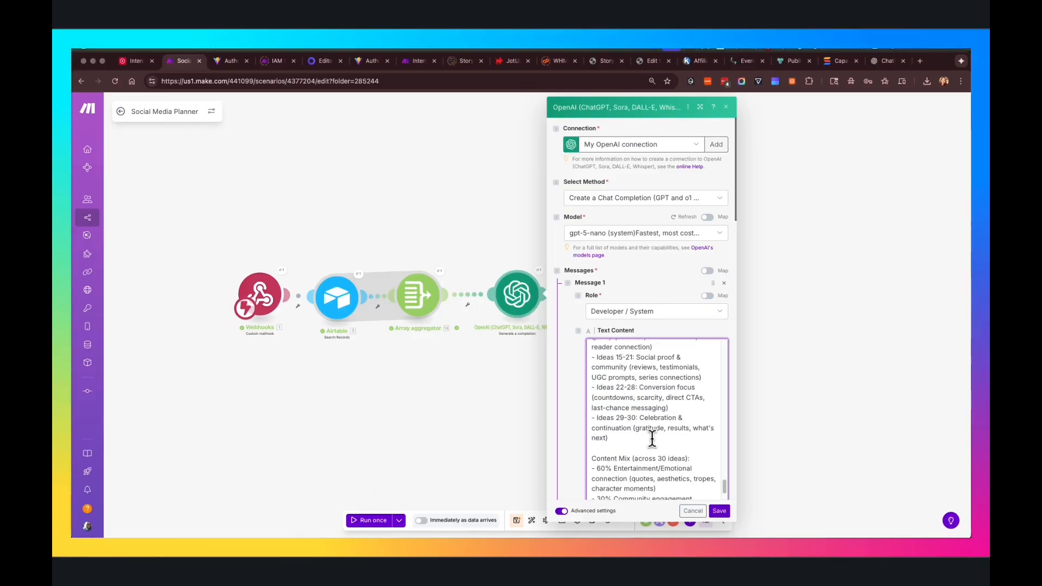
Step: Examine the prompt's Content Mix rules, covering entertainment, community engagement and direct conversion across the 30 ideas
{"action": "scroll", "coordinate": [651, 439], "scroll_direction": "down", "scroll_amount": 1}
{"action": "scroll", "coordinate": [651, 439], "scroll_direction": "down", "scroll_amount": 5}
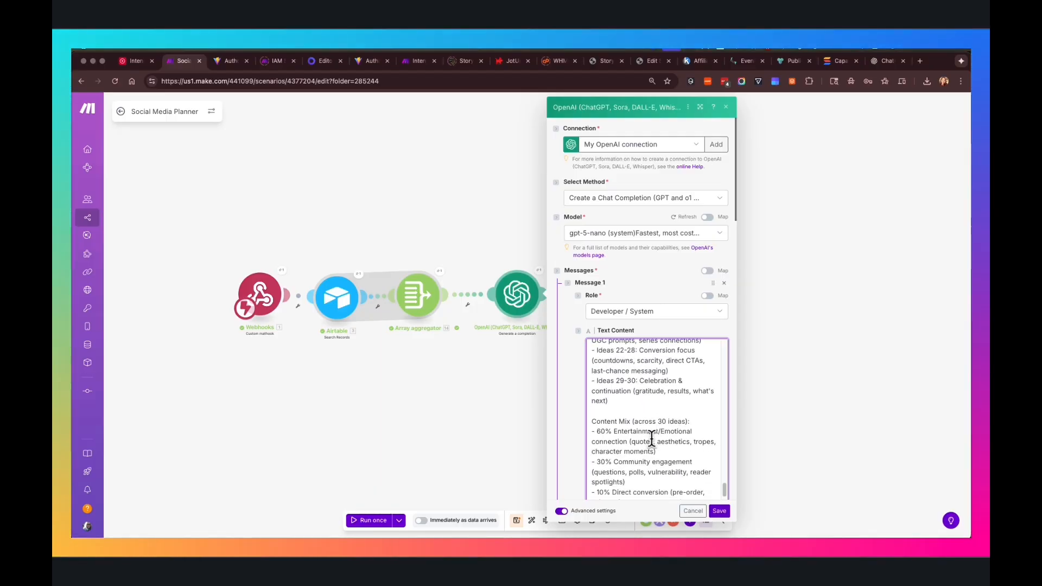
{"action": "scroll", "coordinate": [652, 441], "scroll_direction": "down", "scroll_amount": 1}
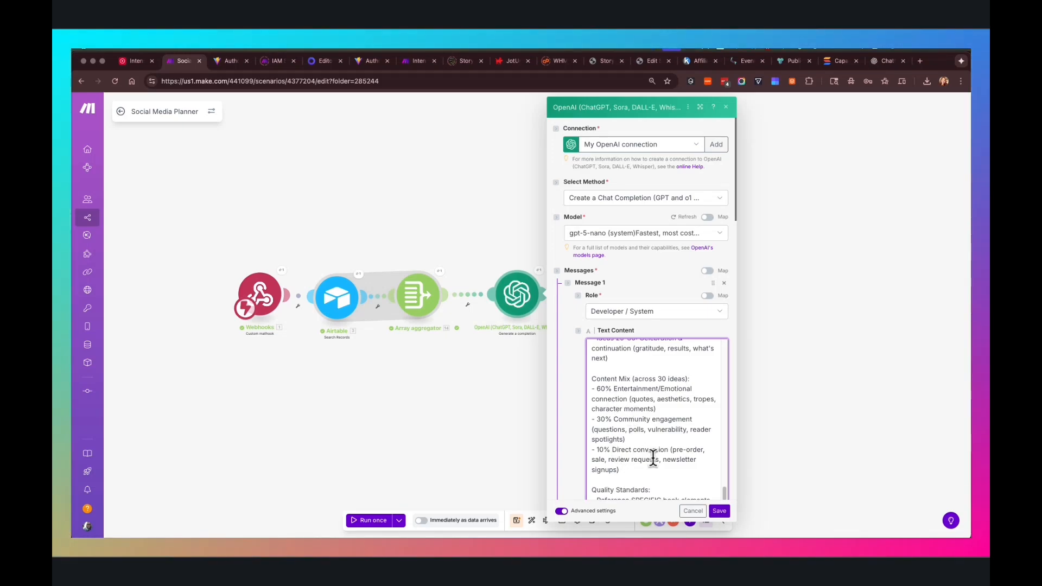
{"action": "scroll", "coordinate": [651, 455], "scroll_direction": "down", "scroll_amount": 1}
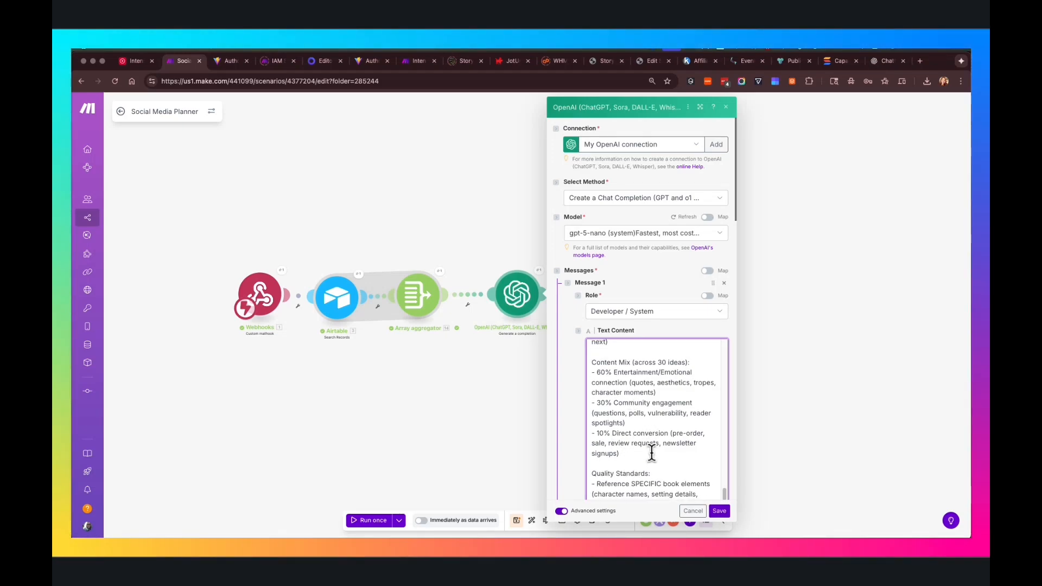
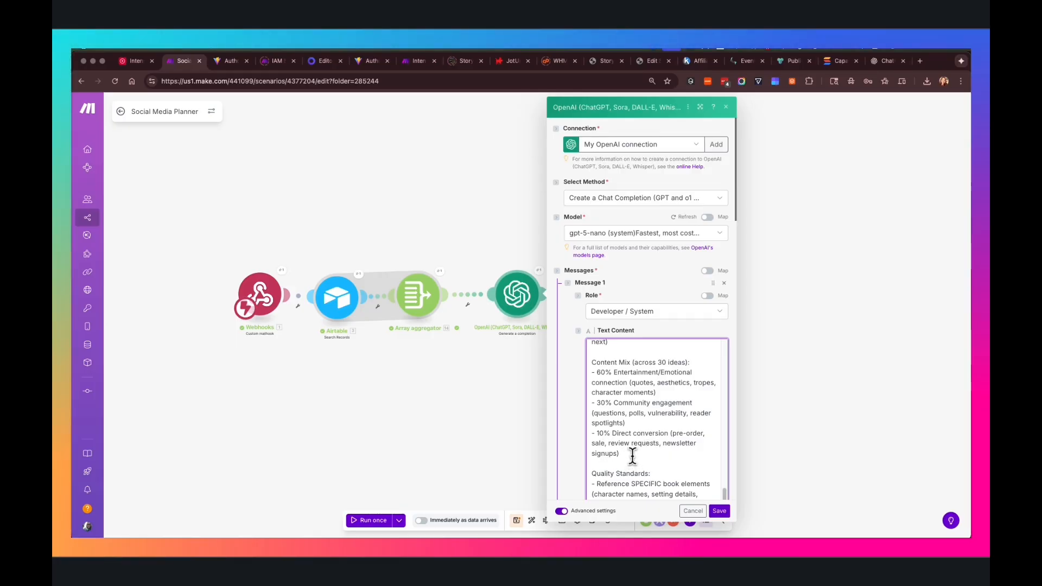
{"action": "scroll", "coordinate": [648, 458], "scroll_direction": "down", "scroll_amount": 2}
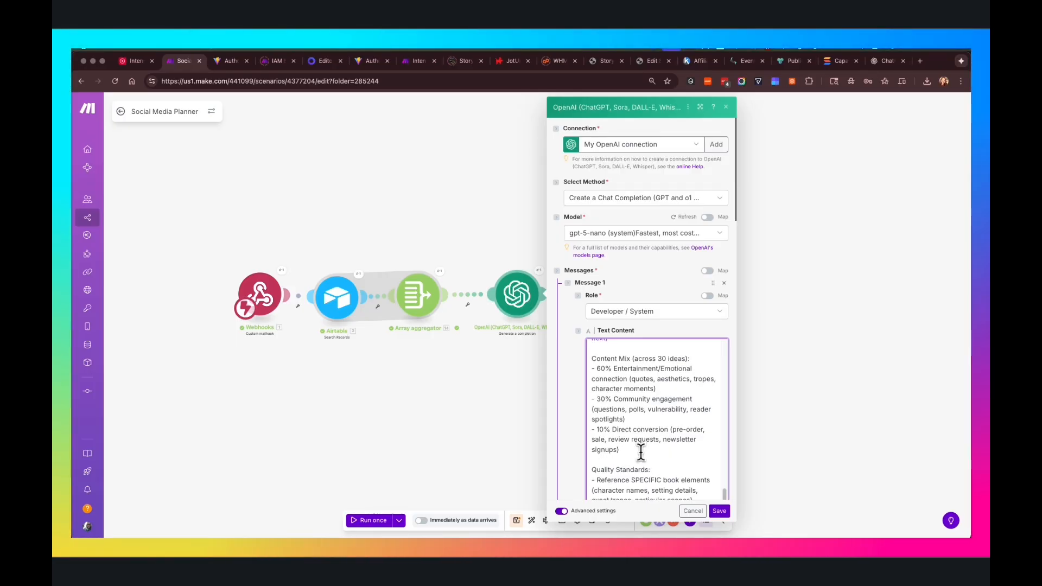
Step: Review the prompt's Quality Standards, from specific book elements and hook angles through image concepts, CTAs, voice notes and multi-platform use
{"action": "scroll", "coordinate": [641, 451], "scroll_direction": "down", "scroll_amount": 4}
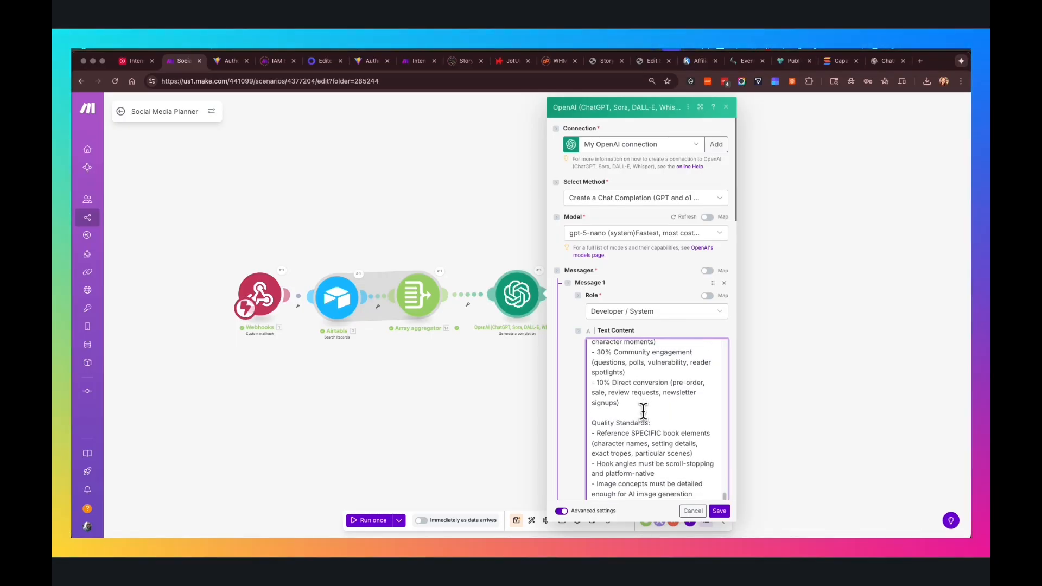
{"action": "scroll", "coordinate": [649, 435], "scroll_direction": "down", "scroll_amount": 1}
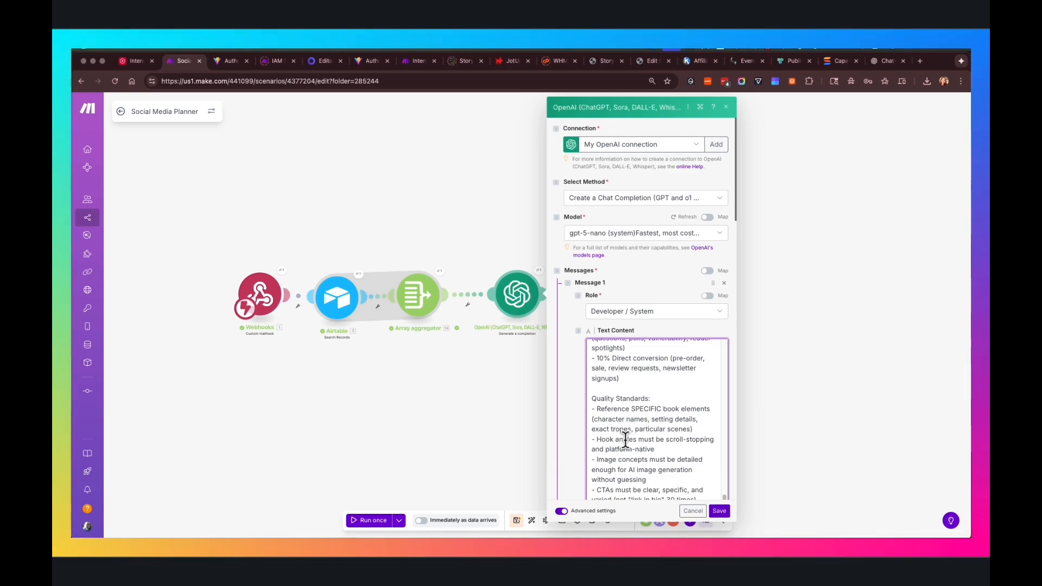
{"action": "scroll", "coordinate": [635, 433], "scroll_direction": "down", "scroll_amount": 1}
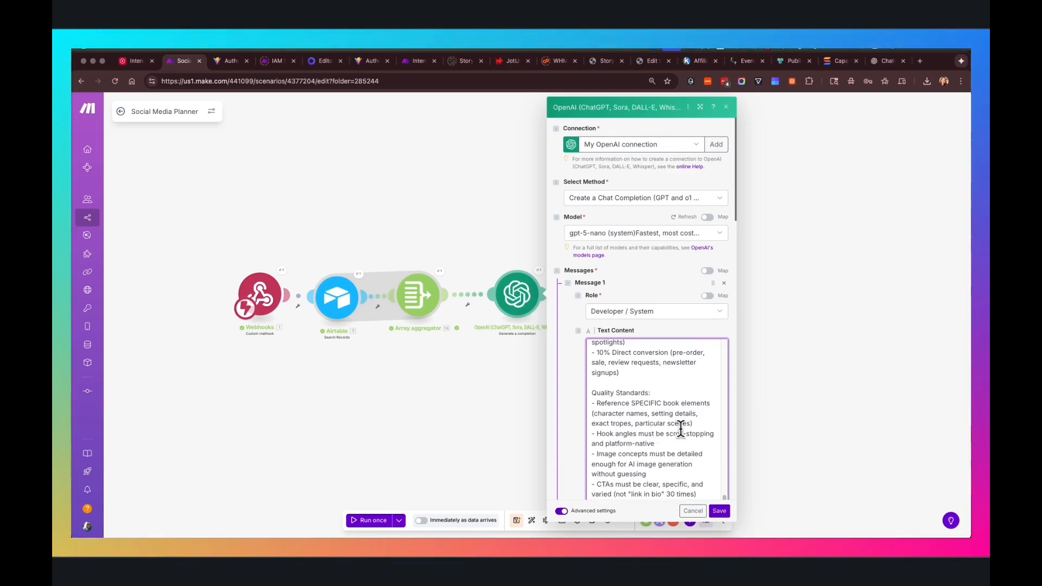
{"action": "scroll", "coordinate": [624, 434], "scroll_direction": "down", "scroll_amount": 2}
{"action": "scroll", "coordinate": [651, 431], "scroll_direction": "down", "scroll_amount": 2}
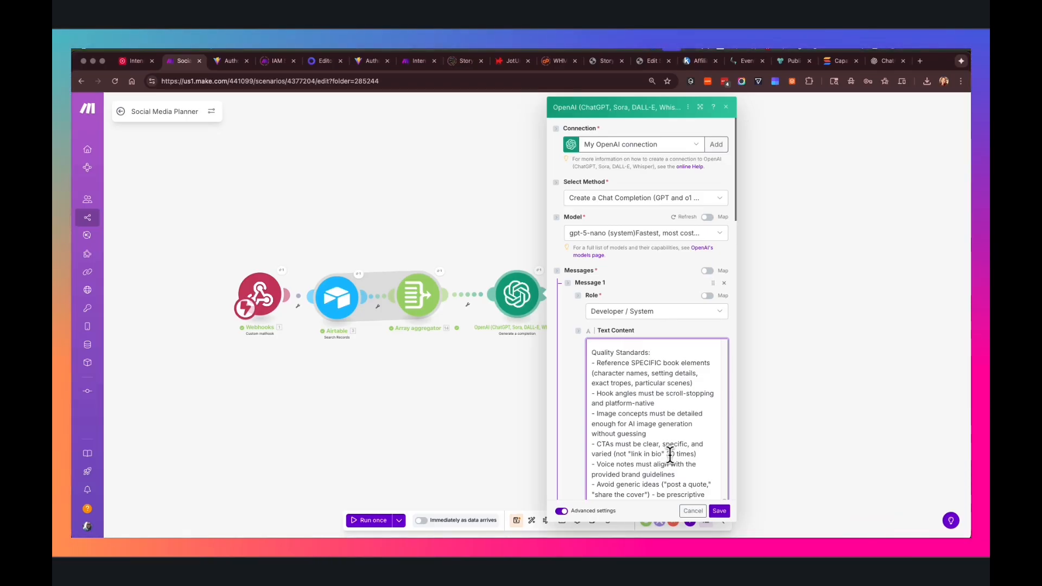
{"action": "scroll", "coordinate": [650, 415], "scroll_direction": "down", "scroll_amount": 2}
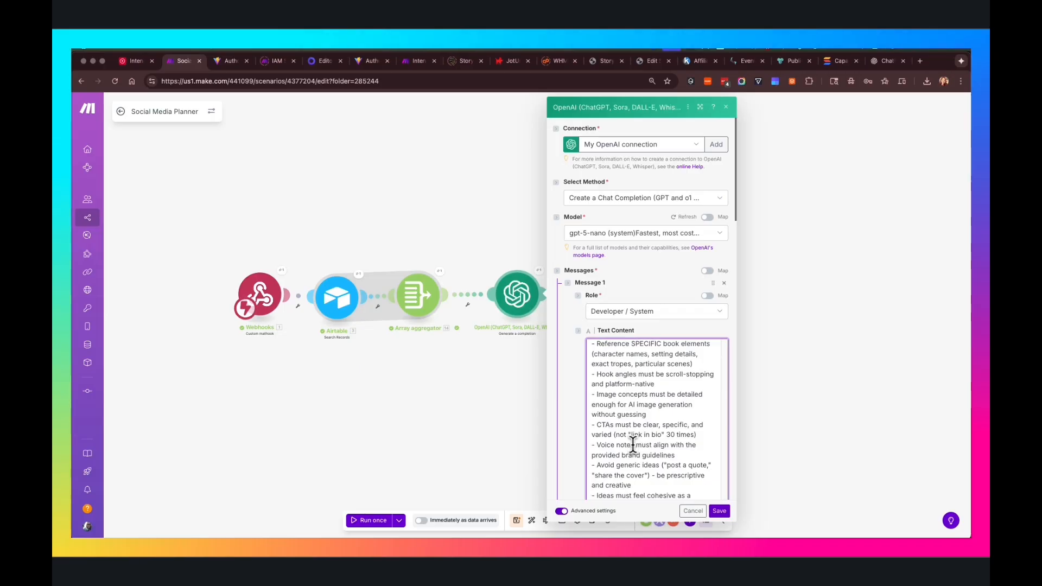
{"action": "scroll", "coordinate": [651, 449], "scroll_direction": "down", "scroll_amount": 1}
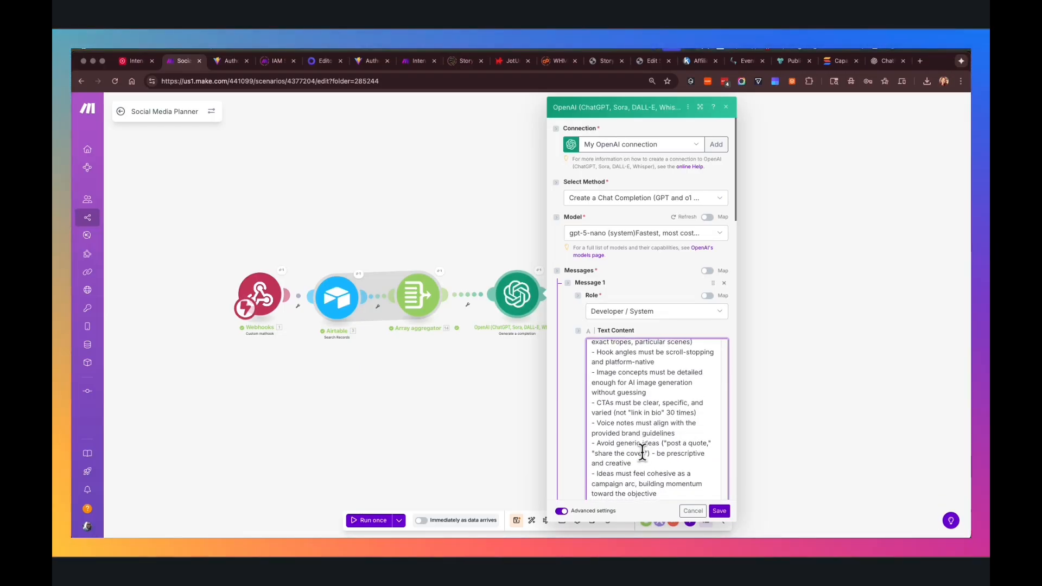
{"action": "scroll", "coordinate": [632, 457], "scroll_direction": "down", "scroll_amount": 1}
{"action": "scroll", "coordinate": [629, 459], "scroll_direction": "down", "scroll_amount": 2}
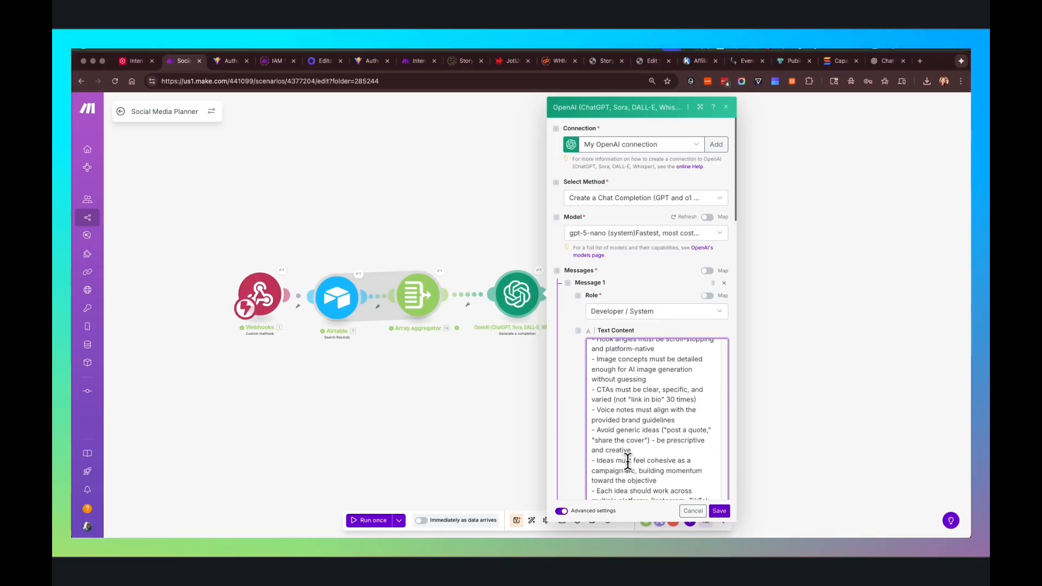
{"action": "scroll", "coordinate": [632, 439], "scroll_direction": "down", "scroll_amount": 3}
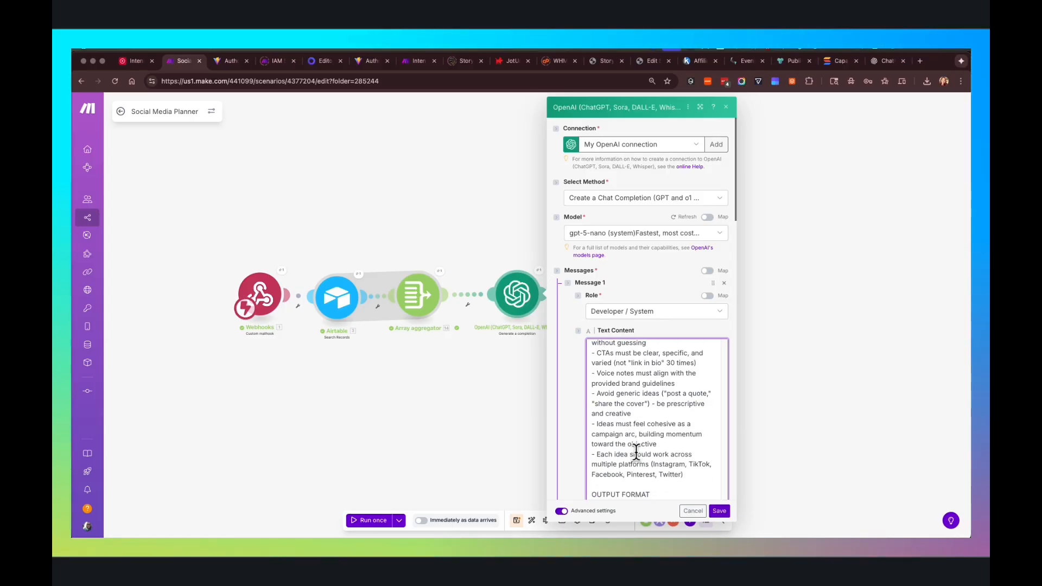
{"action": "scroll", "coordinate": [640, 459], "scroll_direction": "down", "scroll_amount": 1}
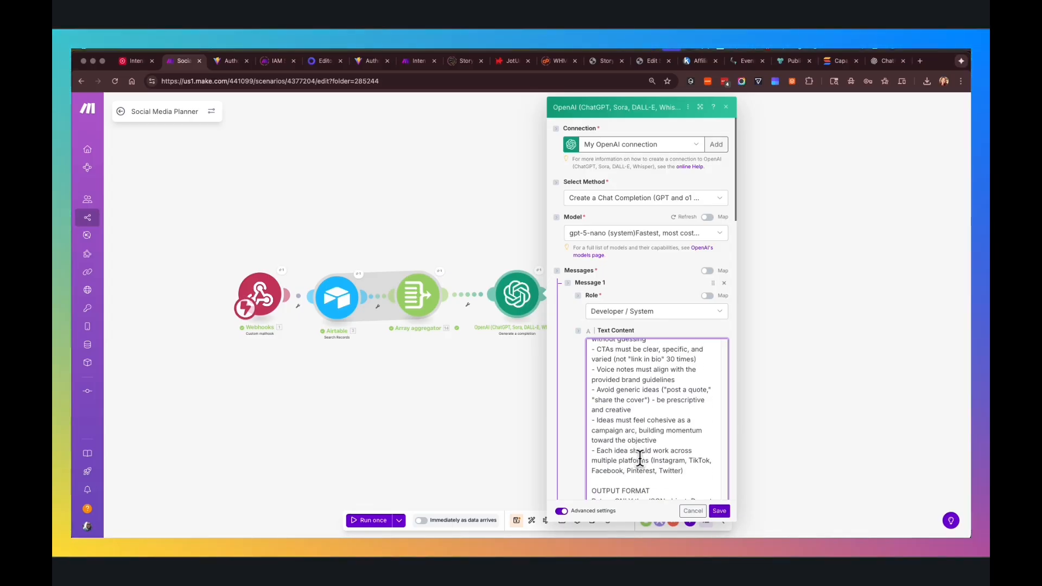
{"action": "scroll", "coordinate": [640, 459], "scroll_direction": "down", "scroll_amount": 1}
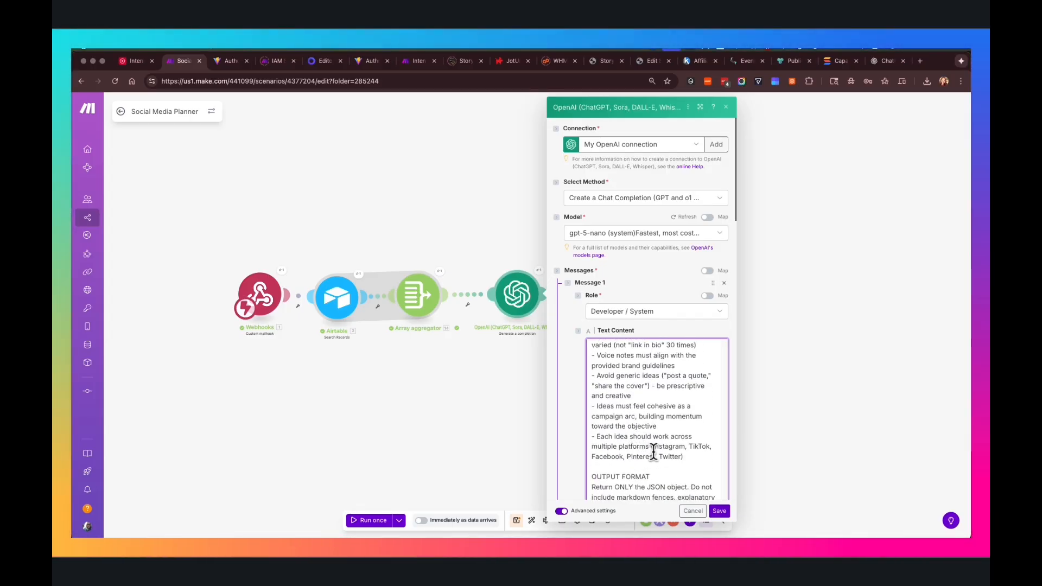
Step: Read the prompt's OUTPUT FORMAT instructions and check the module's Response Format and Parse JSON Response settings
{"action": "scroll", "coordinate": [634, 452], "scroll_direction": "down", "scroll_amount": 3}
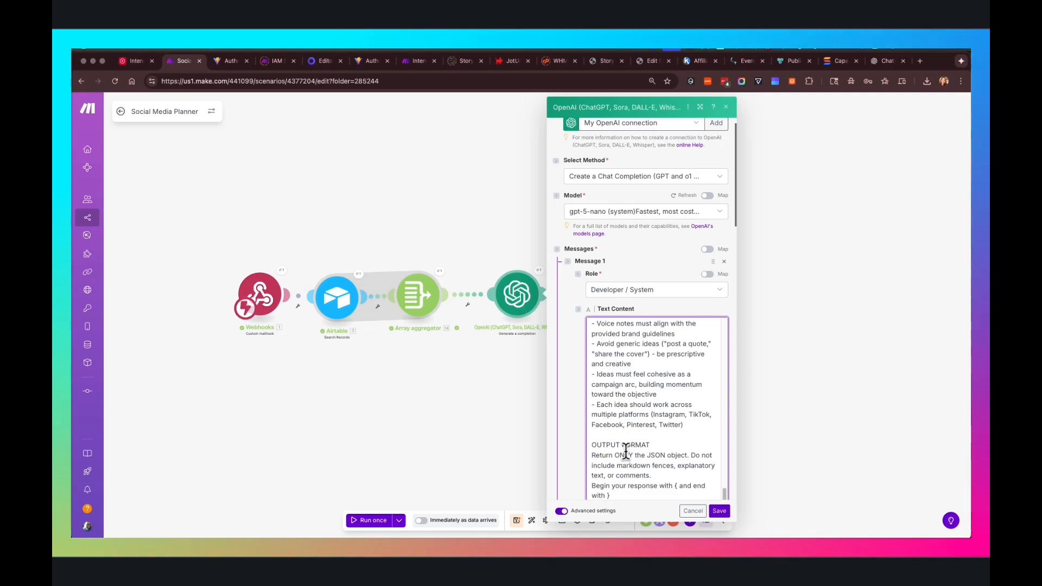
{"action": "scroll", "coordinate": [611, 441], "scroll_direction": "down", "scroll_amount": 1}
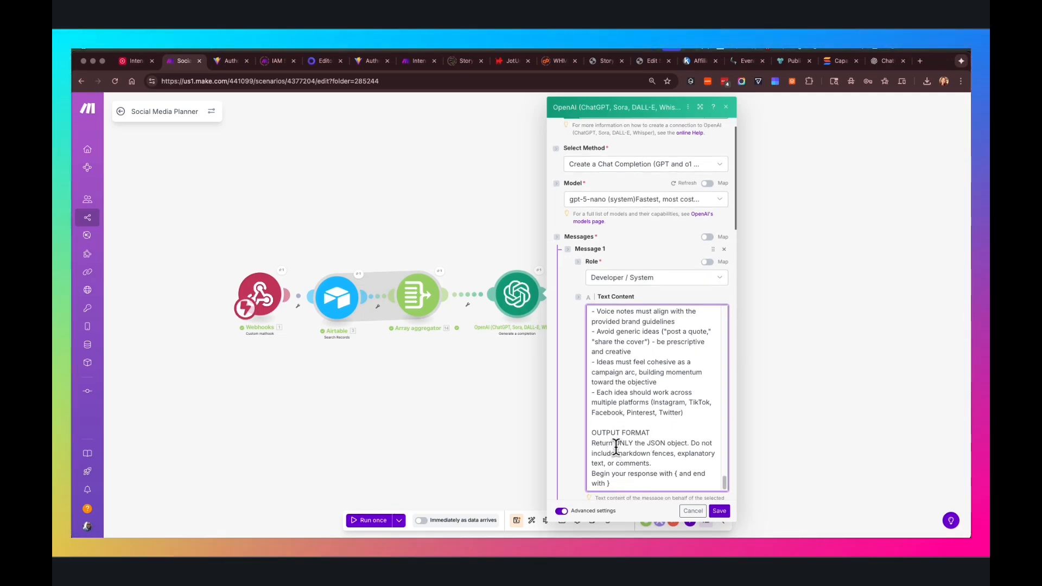
{"action": "scroll", "coordinate": [613, 446], "scroll_direction": "down", "scroll_amount": 5}
{"action": "scroll", "coordinate": [613, 445], "scroll_direction": "down", "scroll_amount": 3}
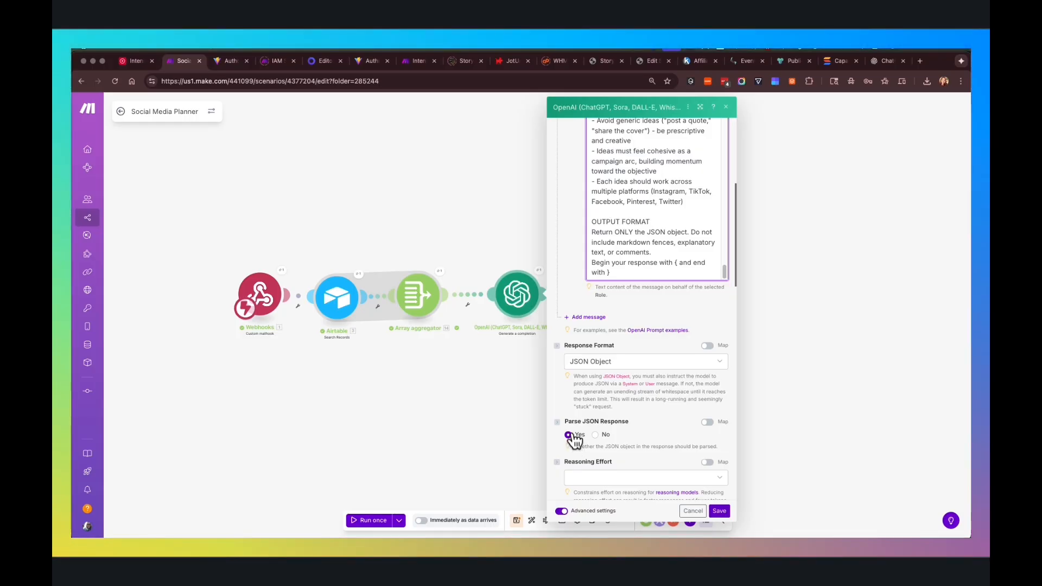
Step: Check the OpenAI module's remaining advanced settings, from Reasoning Effort through Other Input Parameters, and save the module
{"action": "scroll", "coordinate": [673, 425], "scroll_direction": "down", "scroll_amount": 10}
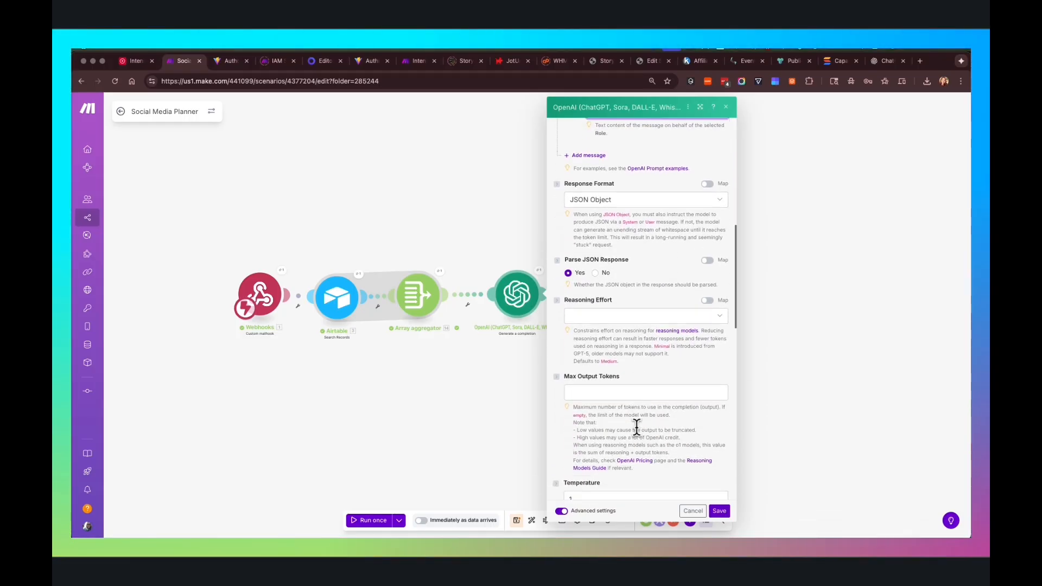
{"action": "scroll", "coordinate": [637, 427], "scroll_direction": "down", "scroll_amount": 13}
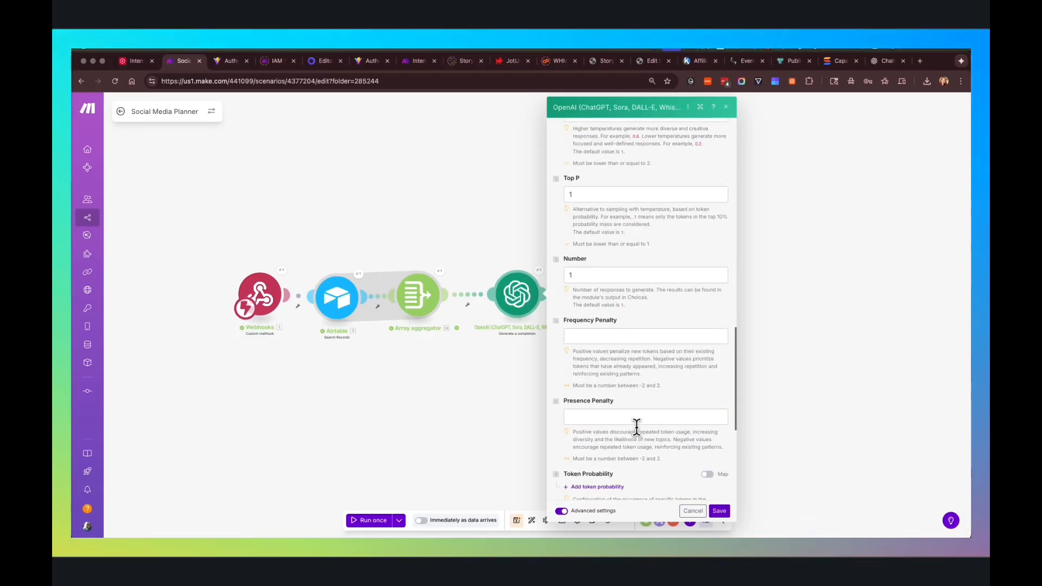
{"action": "scroll", "coordinate": [636, 428], "scroll_direction": "down", "scroll_amount": 5}
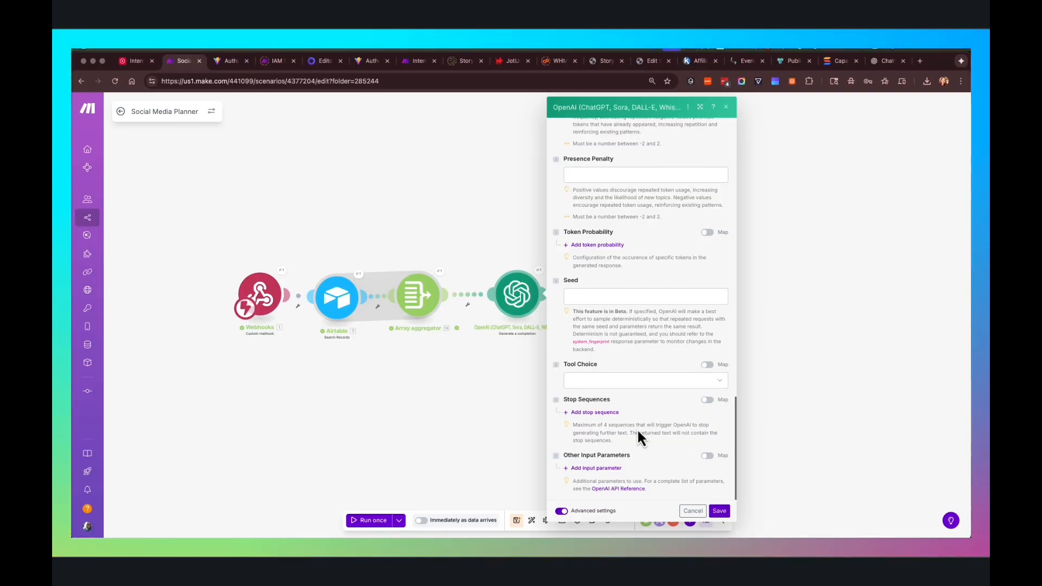
{"action": "left_click", "coordinate": [720, 512]}
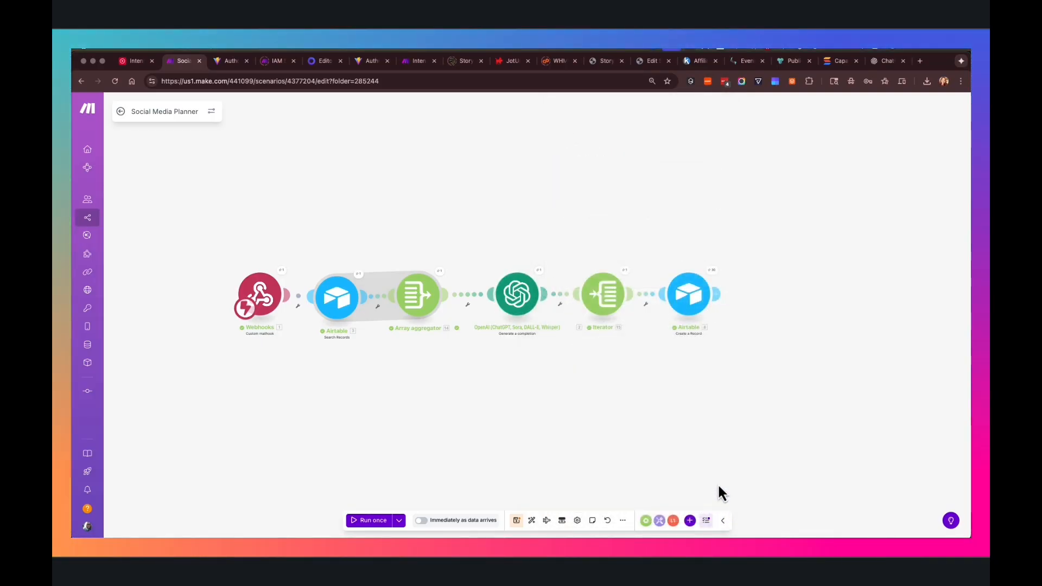
Step: Inspect the Iterator's Array mapping against the OpenAI module's campaign_ideas[] output and cancel without changes
{"action": "left_click_drag", "start_coordinate": [681, 398], "coordinate": [529, 408]}
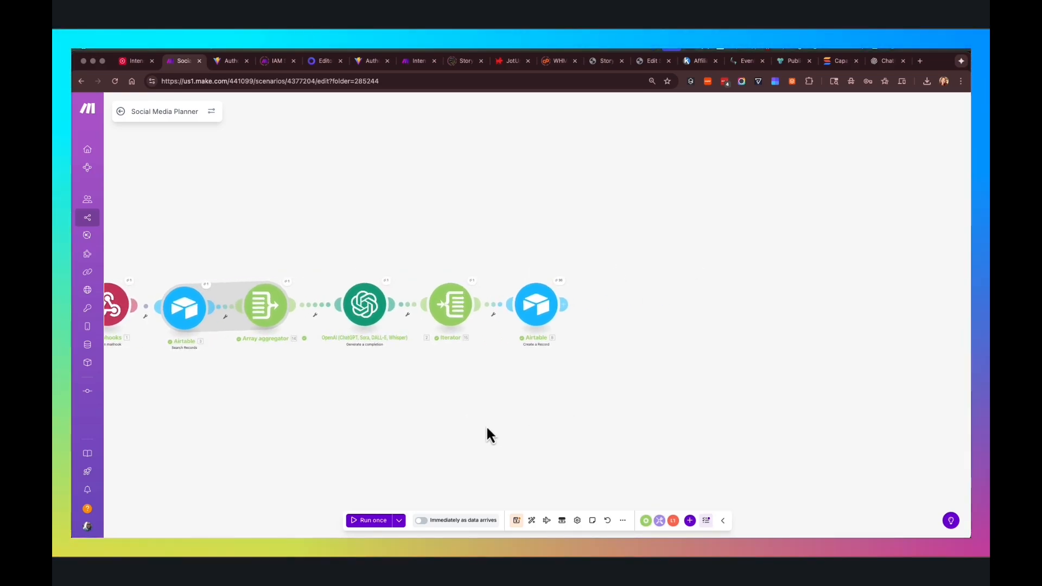
{"action": "left_click", "coordinate": [454, 307]}
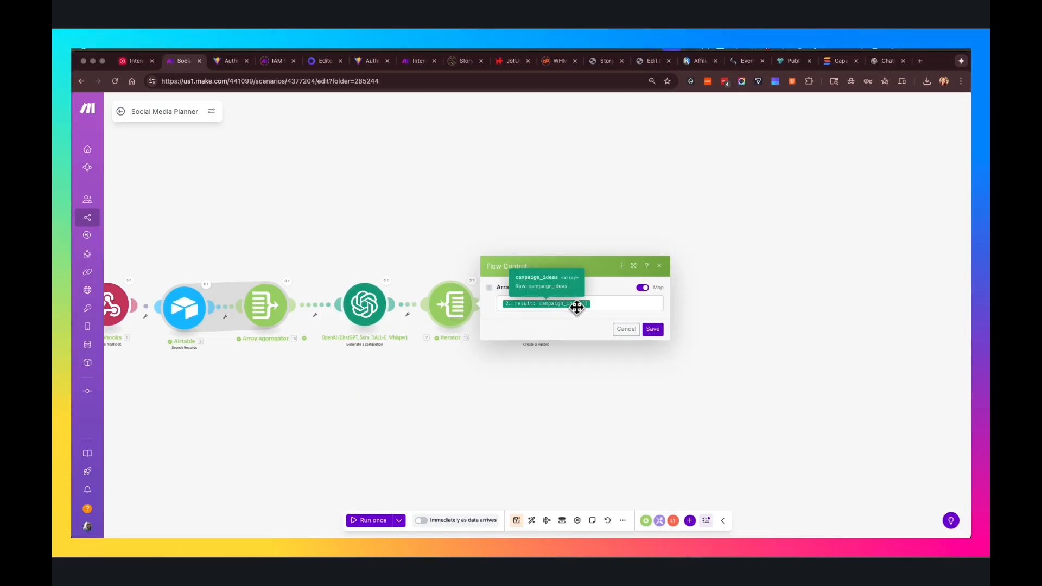
{"action": "left_click", "coordinate": [613, 303]}
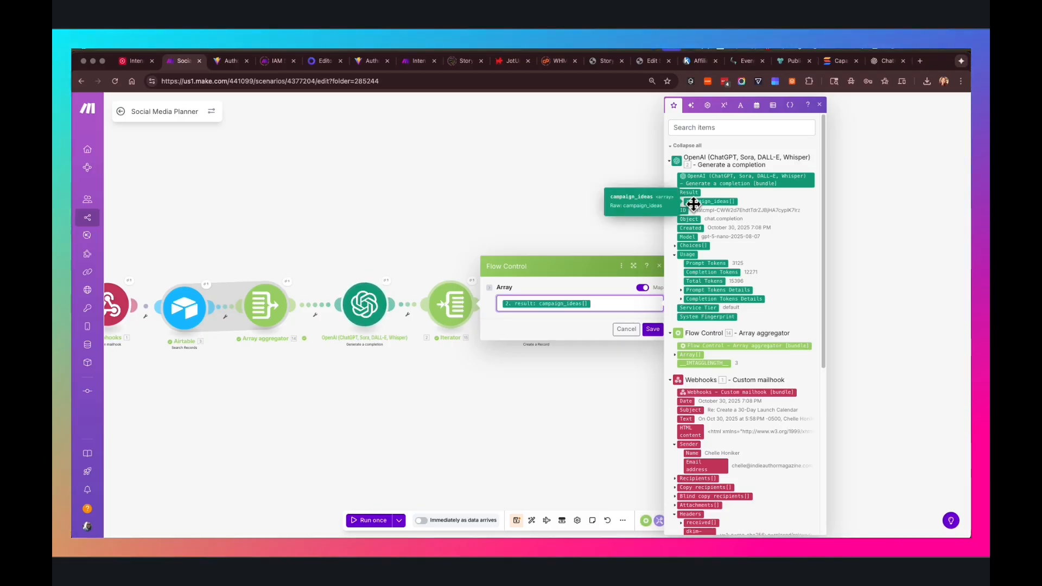
{"action": "left_click", "coordinate": [624, 331]}
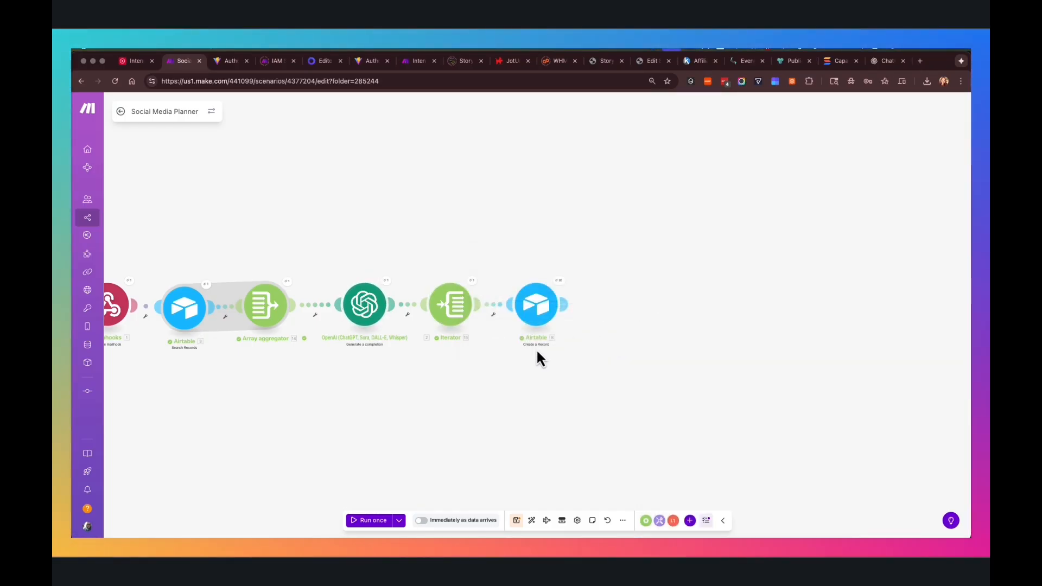
Step: Spread the Airtable Create a Record and Iterator modules away from the chain and unlink the Iterator from the OpenAI module
{"action": "left_click_drag", "start_coordinate": [545, 326], "coordinate": [645, 299]}
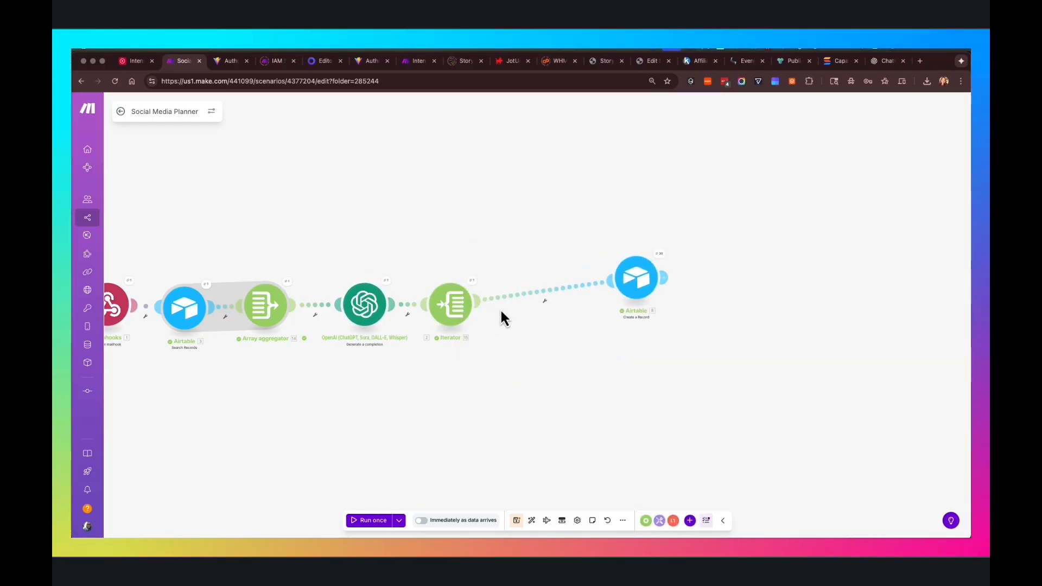
{"action": "left_click_drag", "start_coordinate": [464, 317], "coordinate": [567, 247]}
{"action": "left_click", "coordinate": [437, 280]}
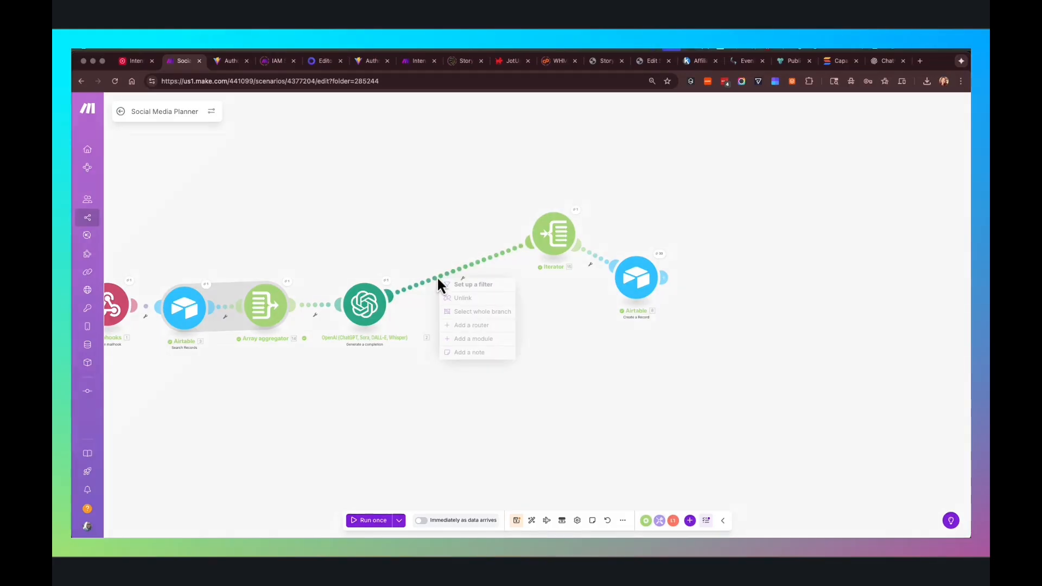
{"action": "left_click", "coordinate": [461, 299]}
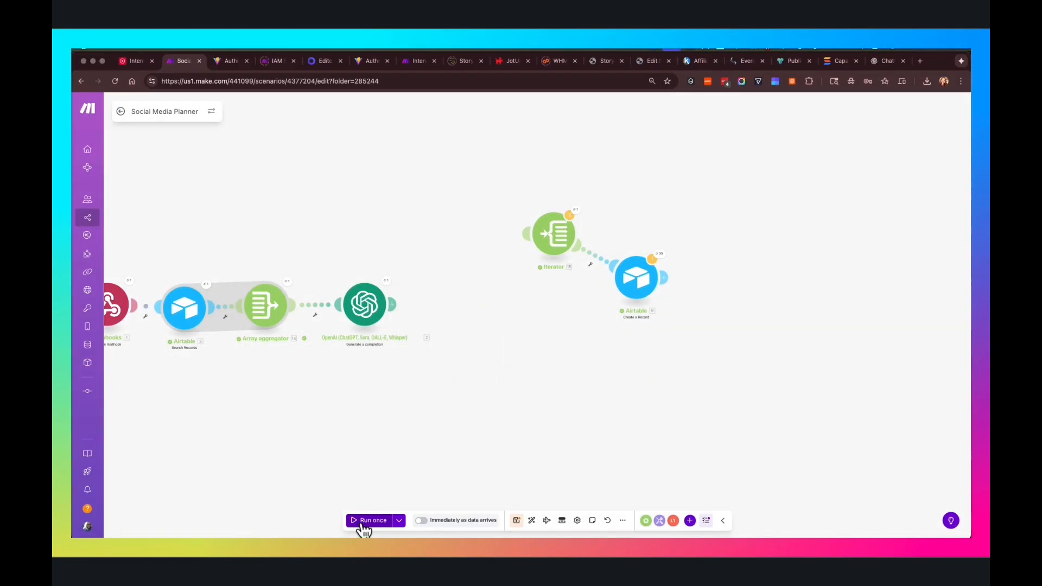
Step: Examine the OpenAI module's last run output, including the full bundle content of campaign_ideas, and close it
{"action": "left_click", "coordinate": [387, 282]}
{"action": "left_click", "coordinate": [574, 220]}
{"action": "left_click", "coordinate": [547, 247]}
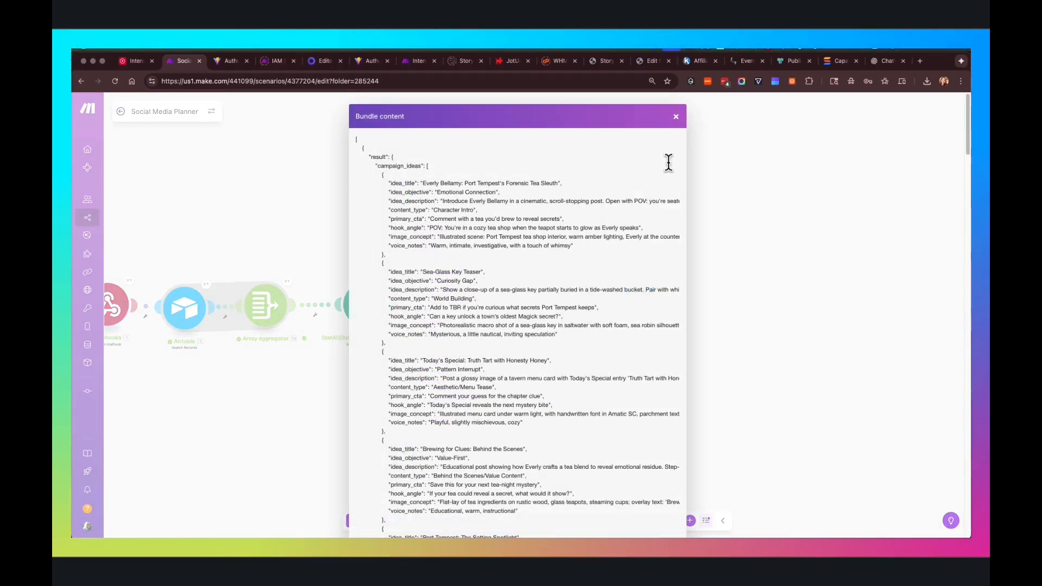
{"action": "left_click", "coordinate": [676, 117]}
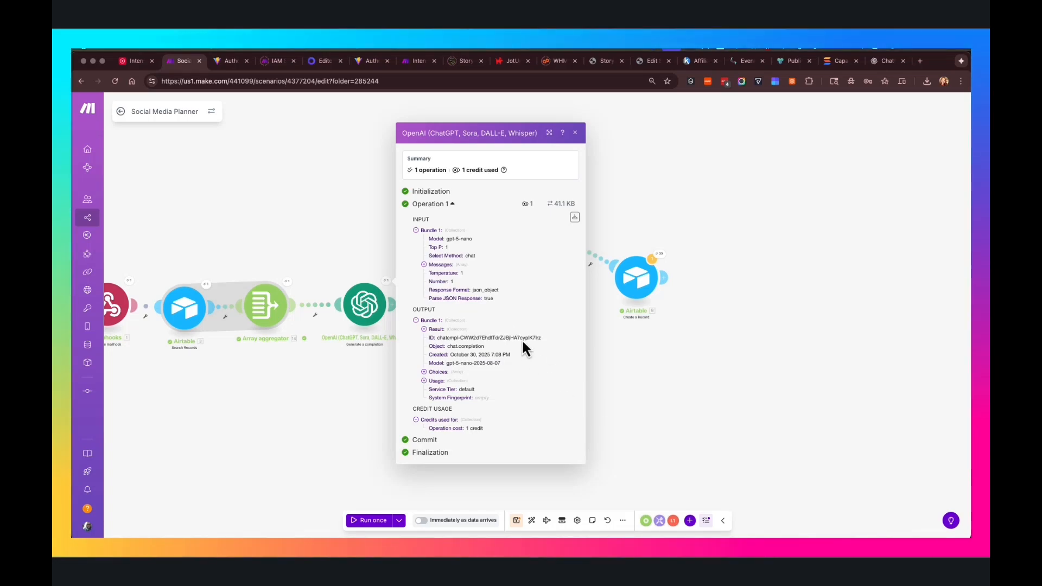
{"action": "left_click", "coordinate": [644, 373]}
Step: Reconnect the Iterator to the OpenAI module and check the fields inside campaign_ideas[] that its Array receives
{"action": "left_click_drag", "start_coordinate": [528, 242], "coordinate": [391, 301]}
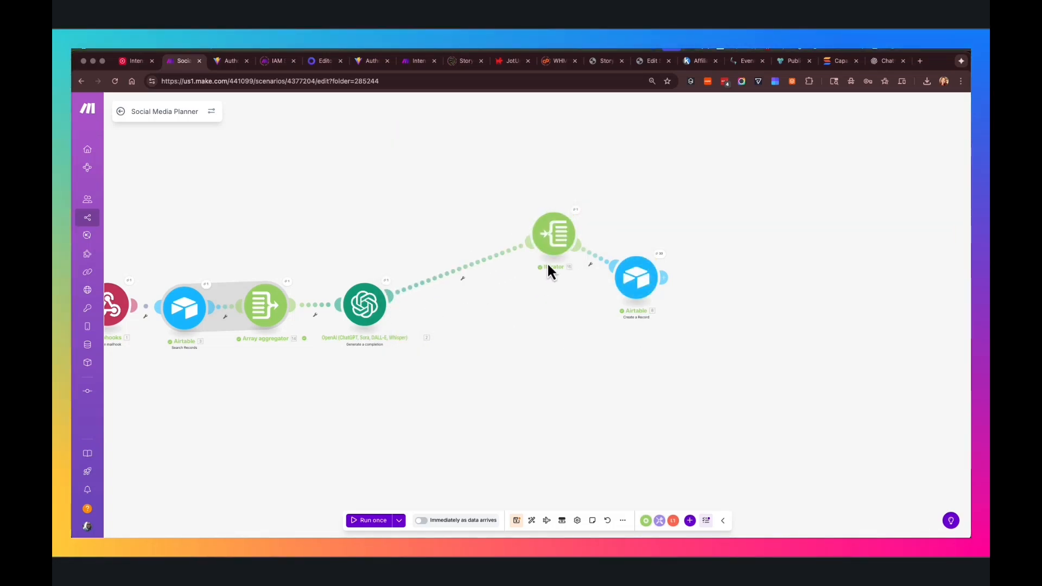
{"action": "left_click", "coordinate": [565, 240]}
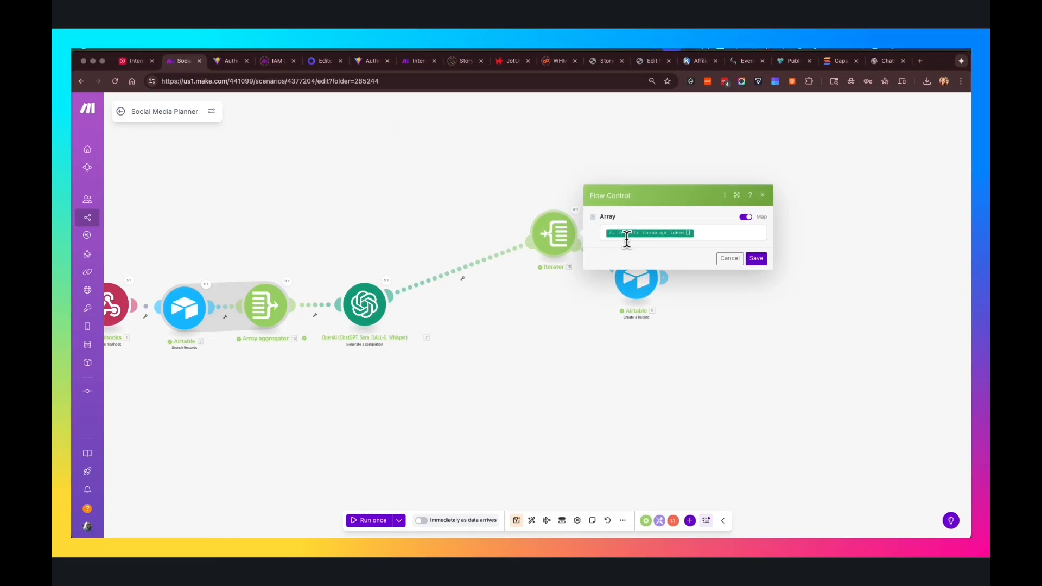
{"action": "left_click", "coordinate": [708, 232]}
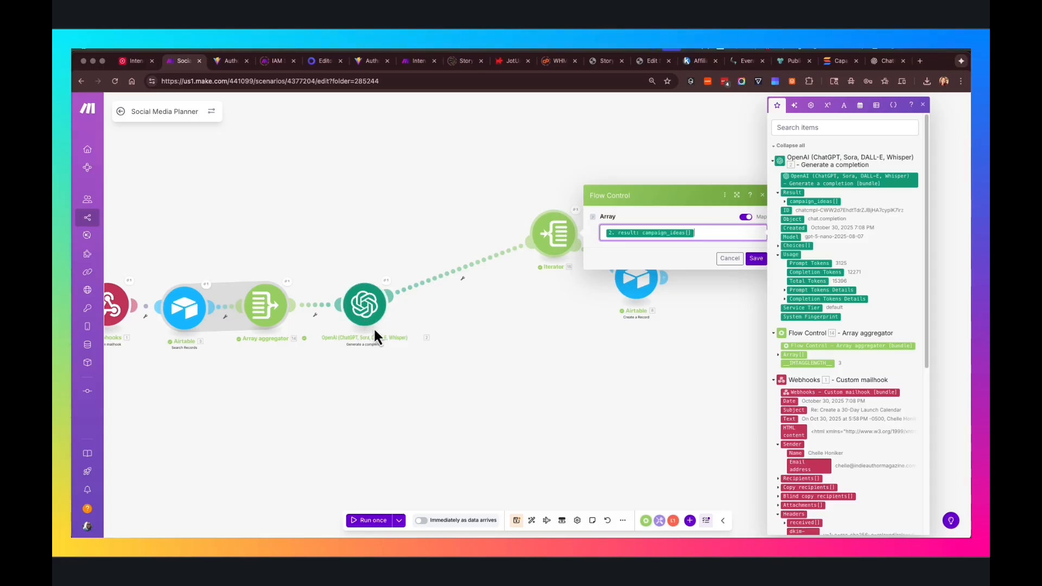
{"action": "left_click", "coordinate": [784, 203]}
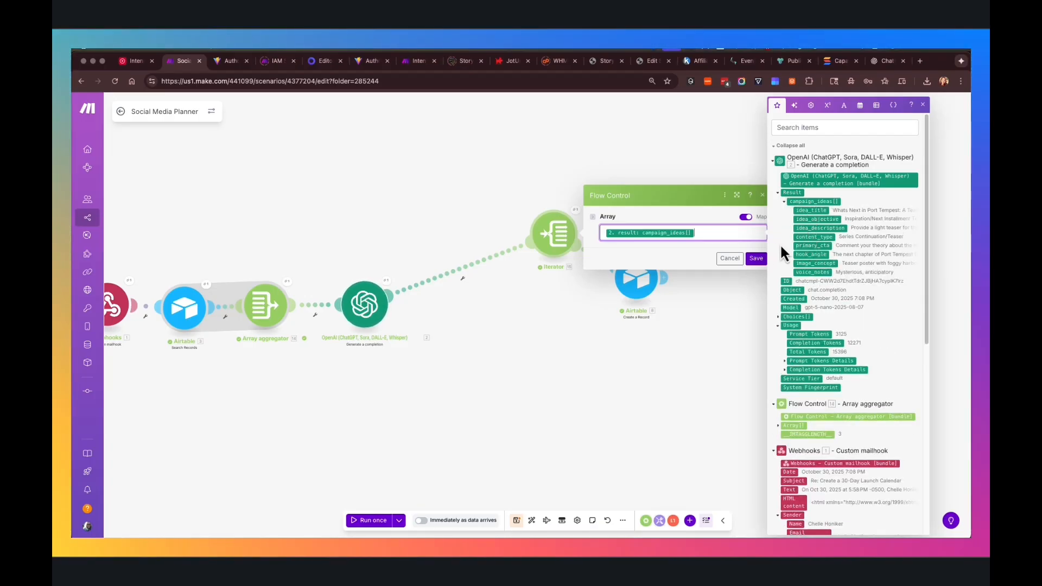
{"action": "left_click", "coordinate": [693, 265]}
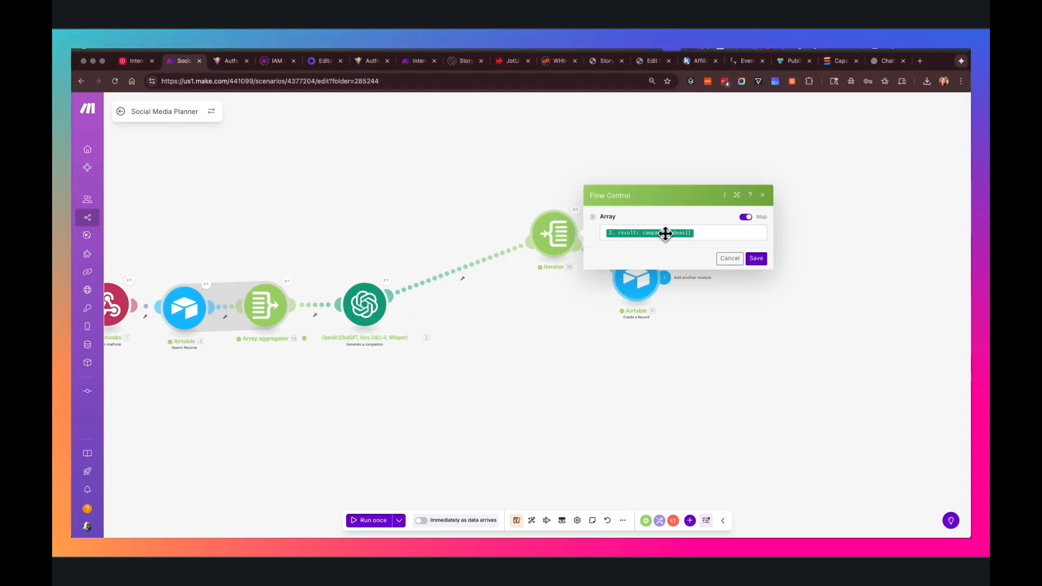
{"action": "left_click", "coordinate": [730, 259]}
Step: Move the Iterator between the OpenAI and Airtable modules and save it with campaign_ideas[] as its Array
{"action": "left_click_drag", "start_coordinate": [563, 260], "coordinate": [512, 301]}
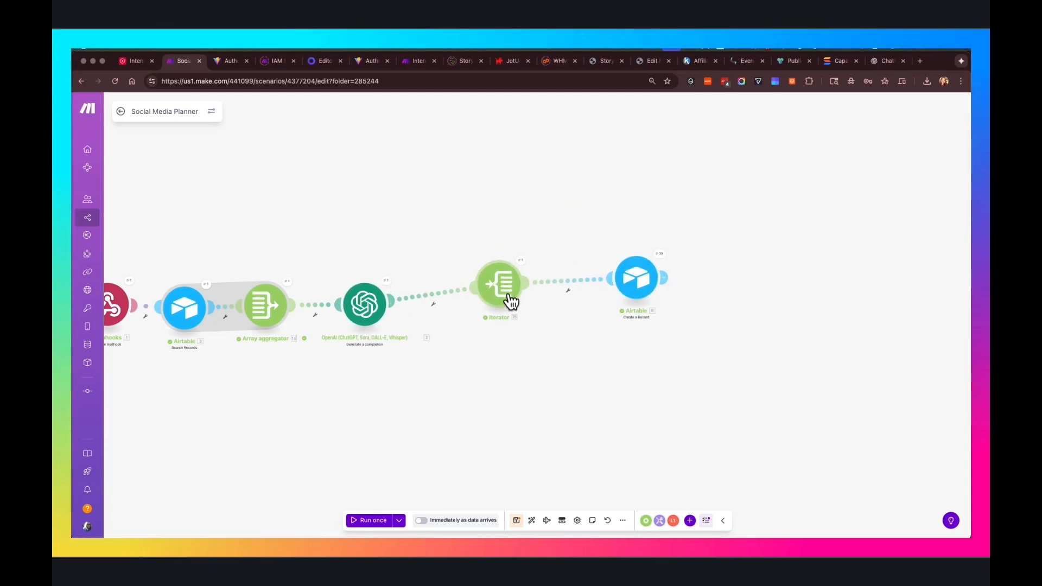
{"action": "left_click", "coordinate": [510, 296]}
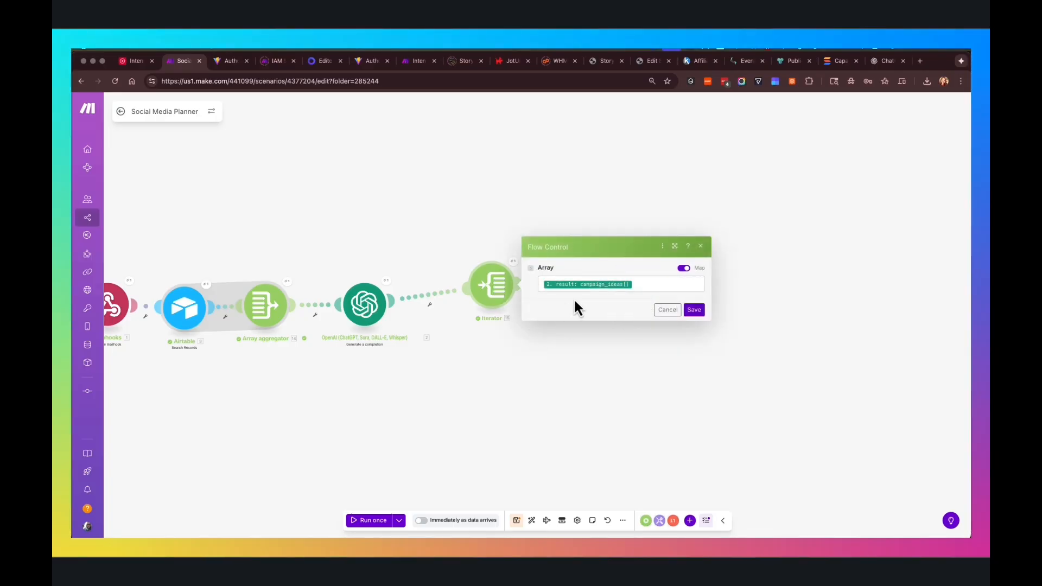
{"action": "left_click", "coordinate": [694, 310]}
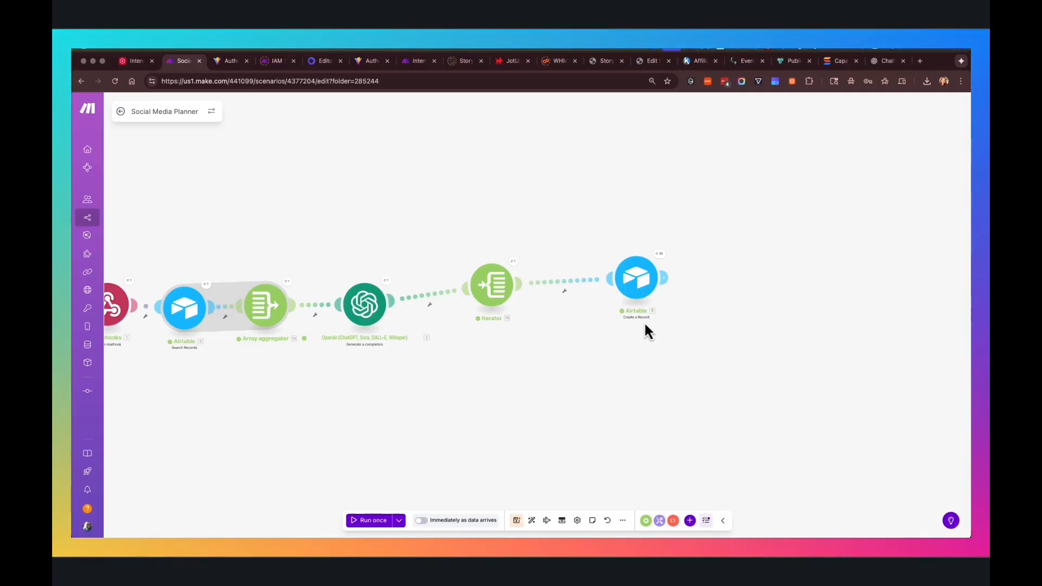
Step: Open the Airtable Create a Record module and compare its Campaign Idea, Objective and Idea Description mappings with the Iterator's outputs
{"action": "left_click", "coordinate": [644, 298]}
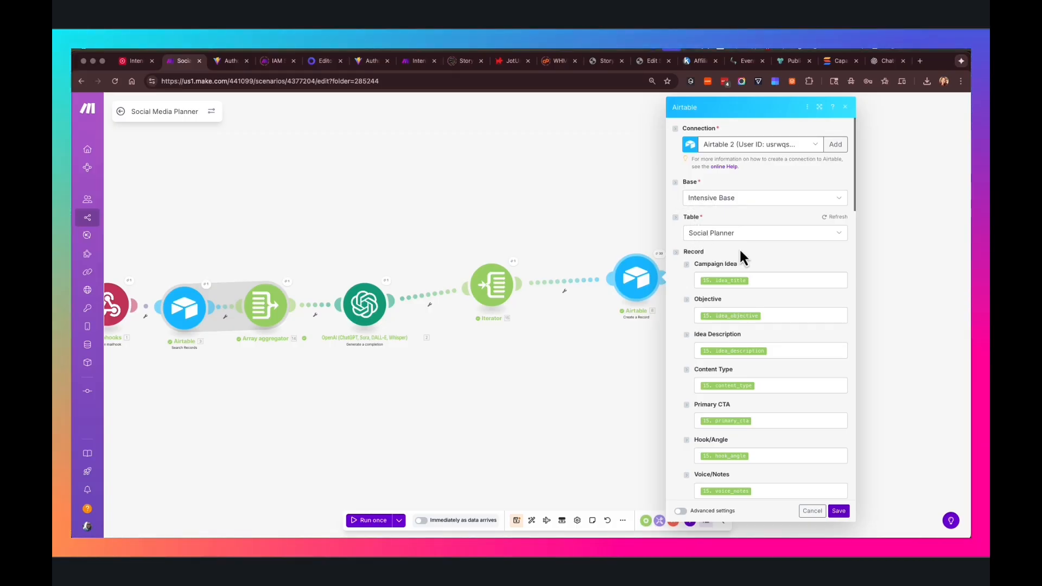
{"action": "scroll", "coordinate": [772, 257], "scroll_direction": "down", "scroll_amount": 2}
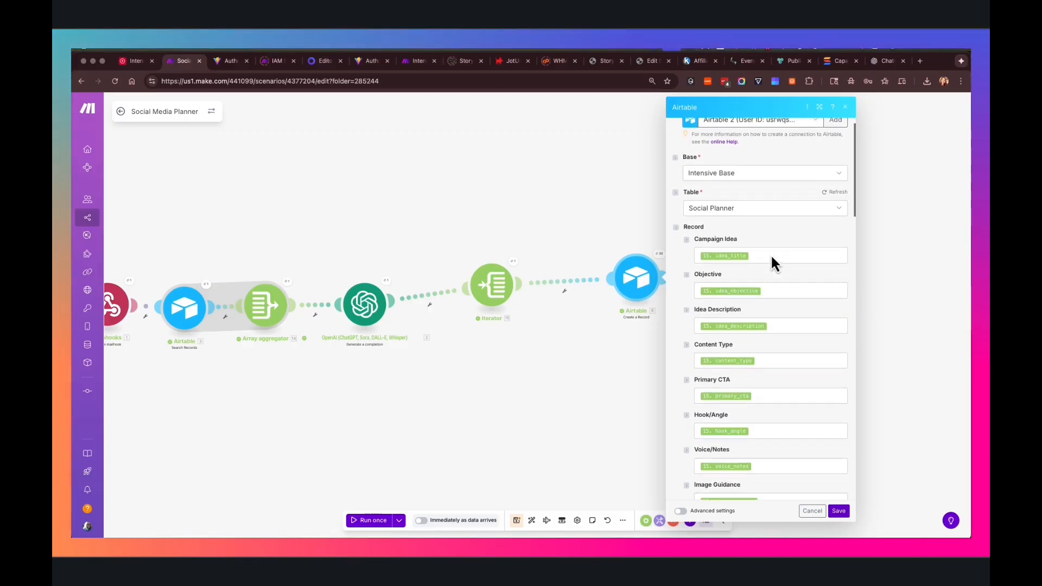
{"action": "left_click", "coordinate": [751, 234]}
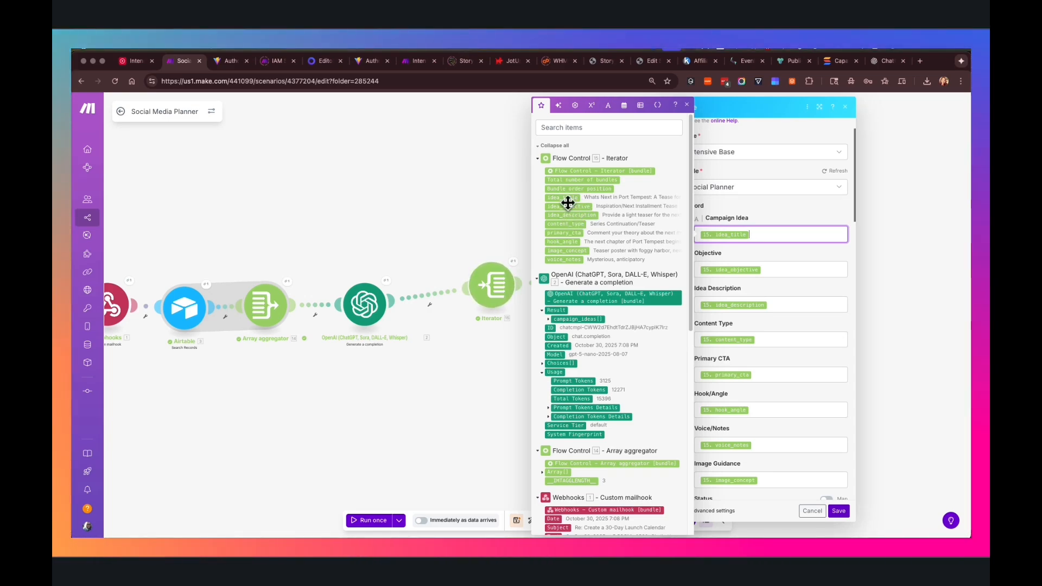
{"action": "left_click", "coordinate": [766, 270]}
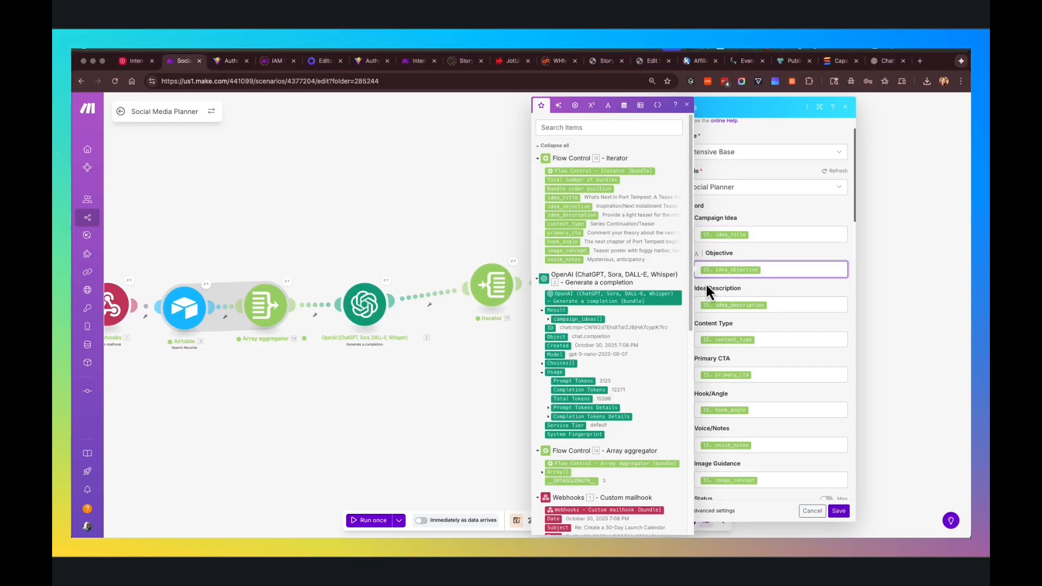
{"action": "left_click", "coordinate": [770, 304]}
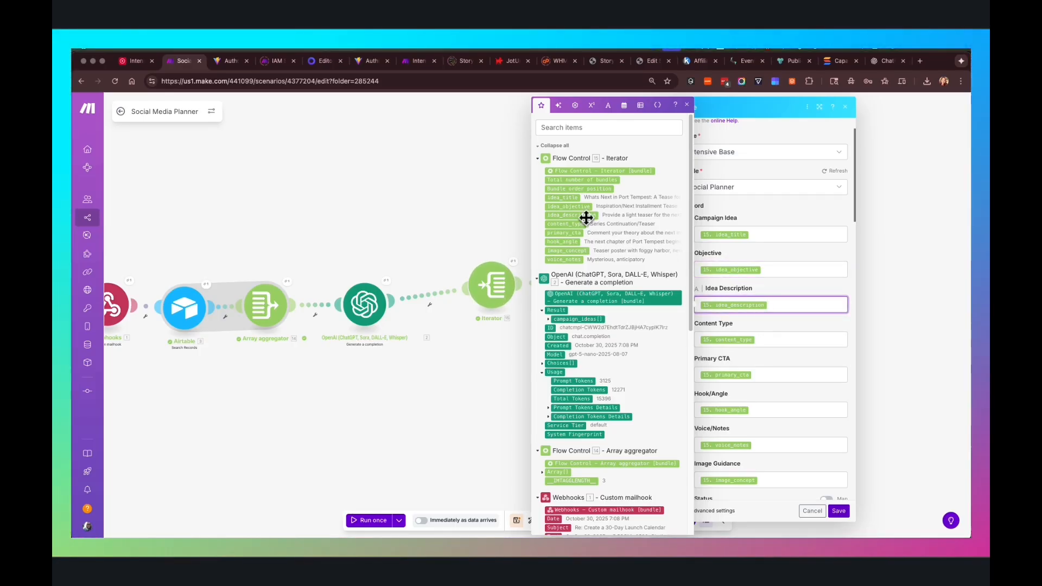
Step: Check the Content Type, Primary CTA, Hook/Angle, Voice/Notes and Image Guidance mappings against the Iterator's outputs
{"action": "left_click", "coordinate": [756, 339]}
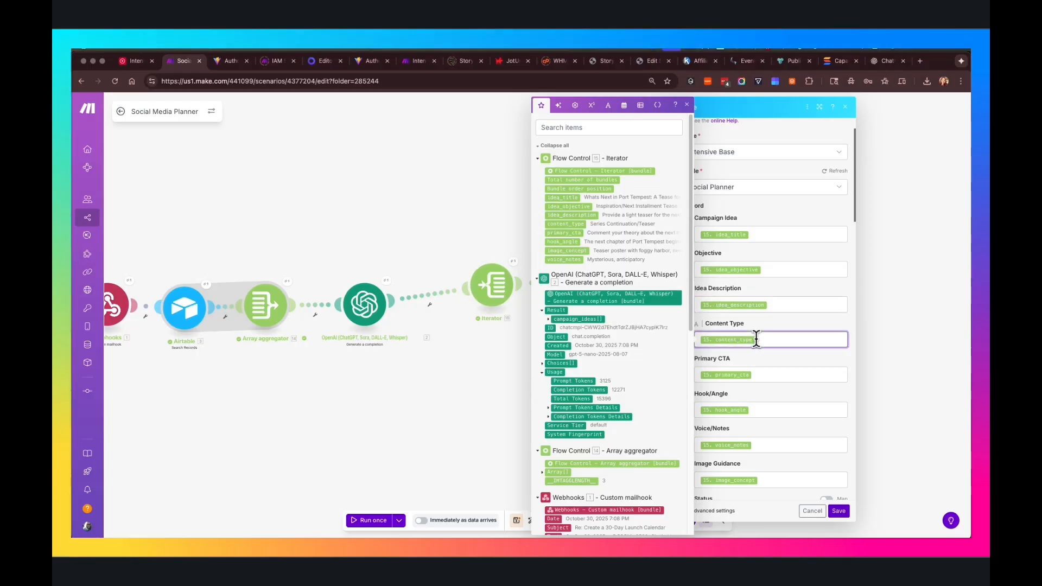
{"action": "left_click", "coordinate": [768, 375]}
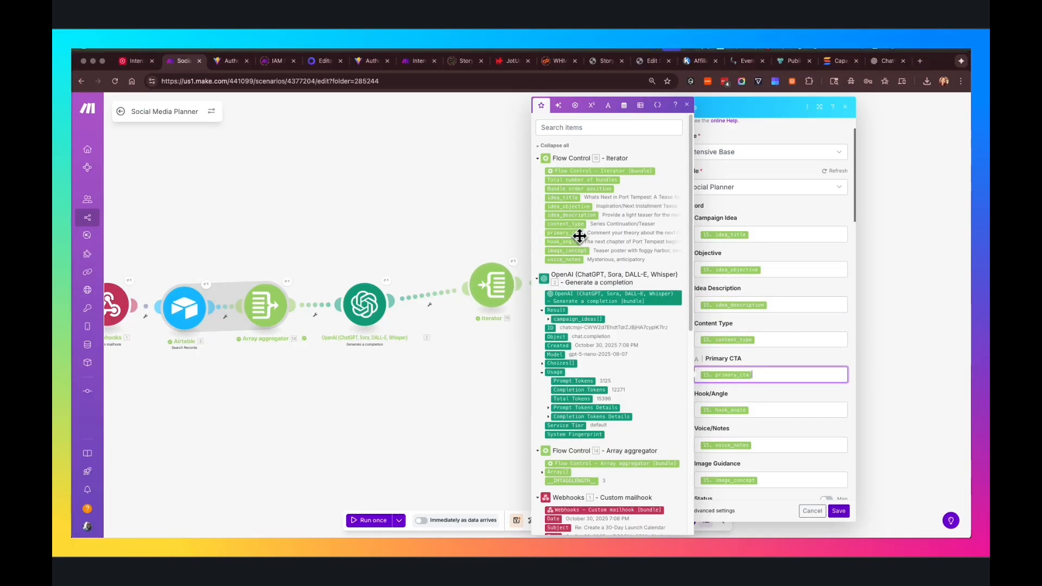
{"action": "left_click", "coordinate": [749, 409]}
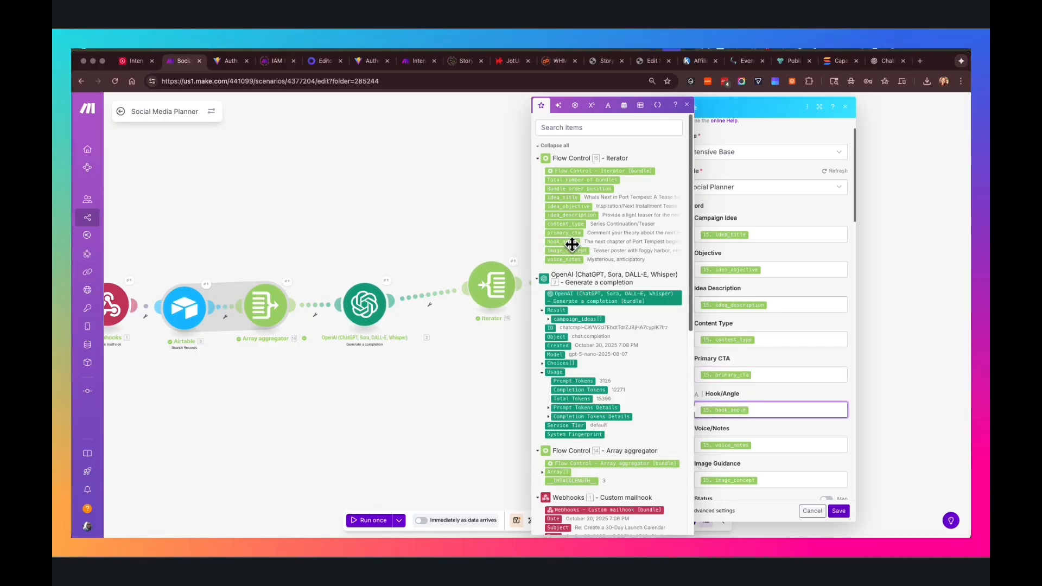
{"action": "left_click", "coordinate": [764, 446]}
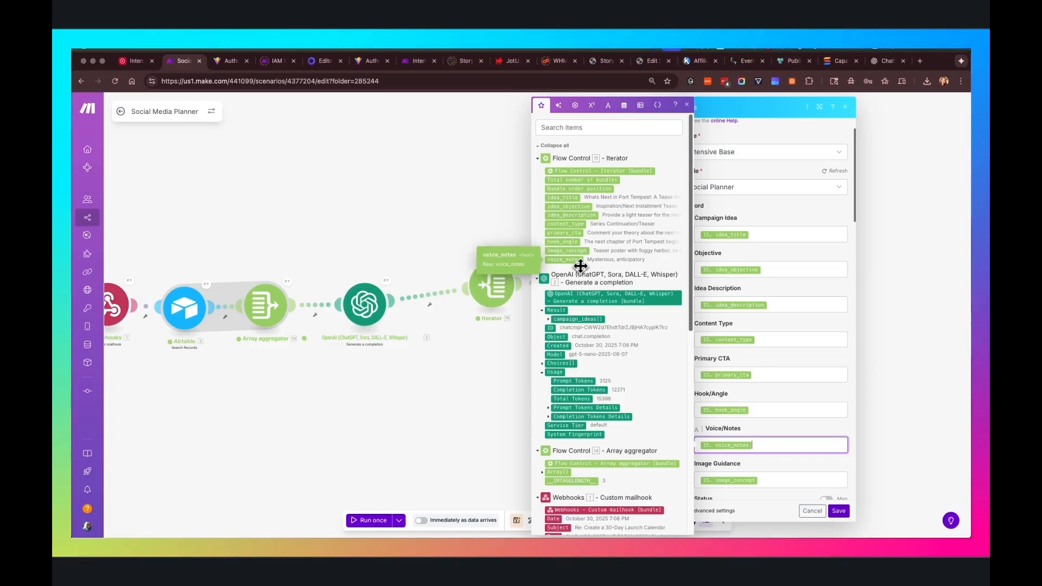
{"action": "left_click", "coordinate": [765, 479]}
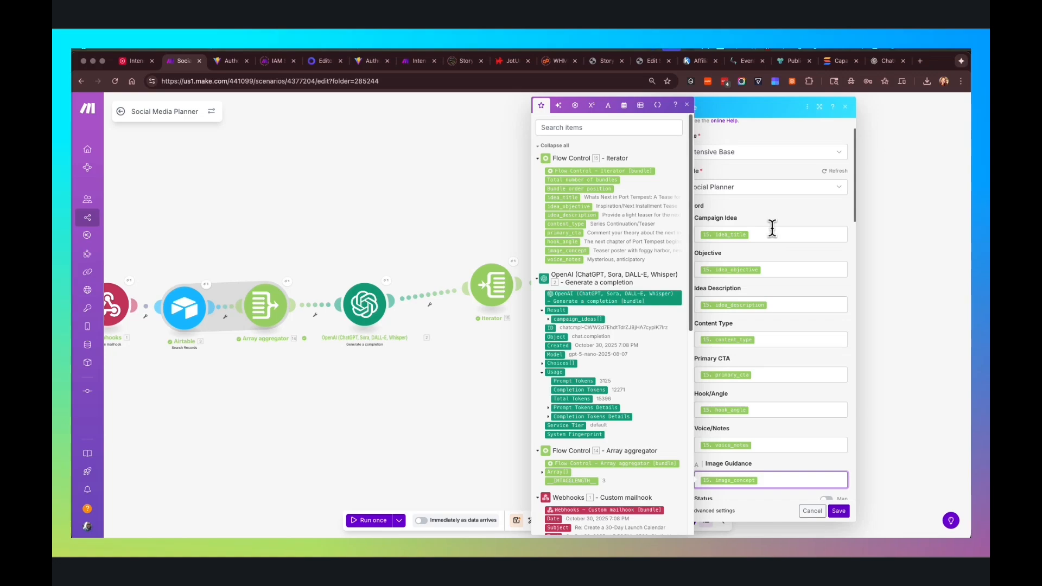
{"action": "left_click", "coordinate": [789, 466]}
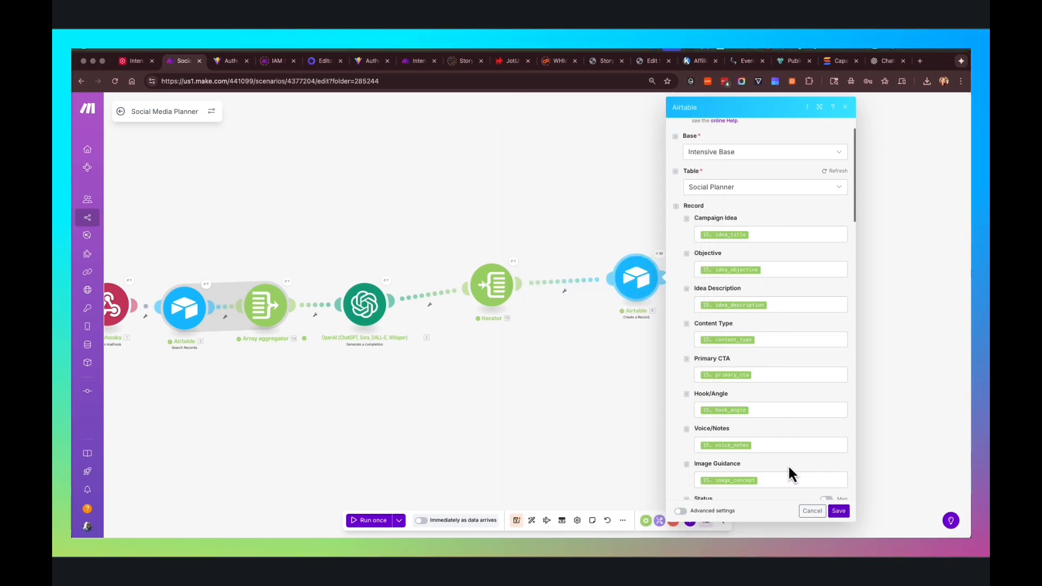
Step: Compare the module's Status setting with the Status filter on the Starting Point view of the Social Planner table in Airtable
{"action": "scroll", "coordinate": [788, 464], "scroll_direction": "down", "scroll_amount": 2}
{"action": "scroll", "coordinate": [780, 458], "scroll_direction": "down", "scroll_amount": 1}
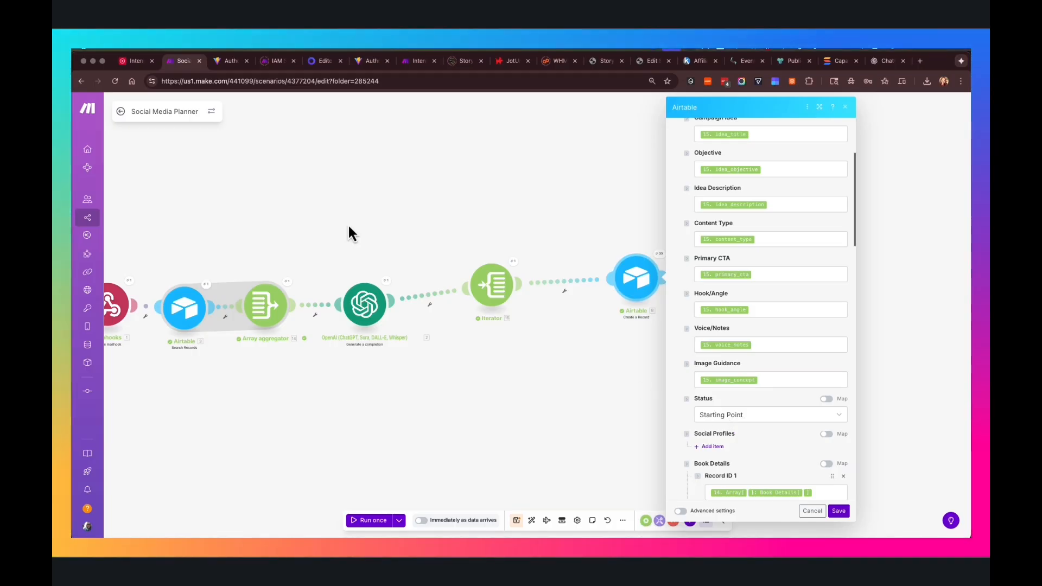
{"action": "left_click", "coordinate": [129, 65]}
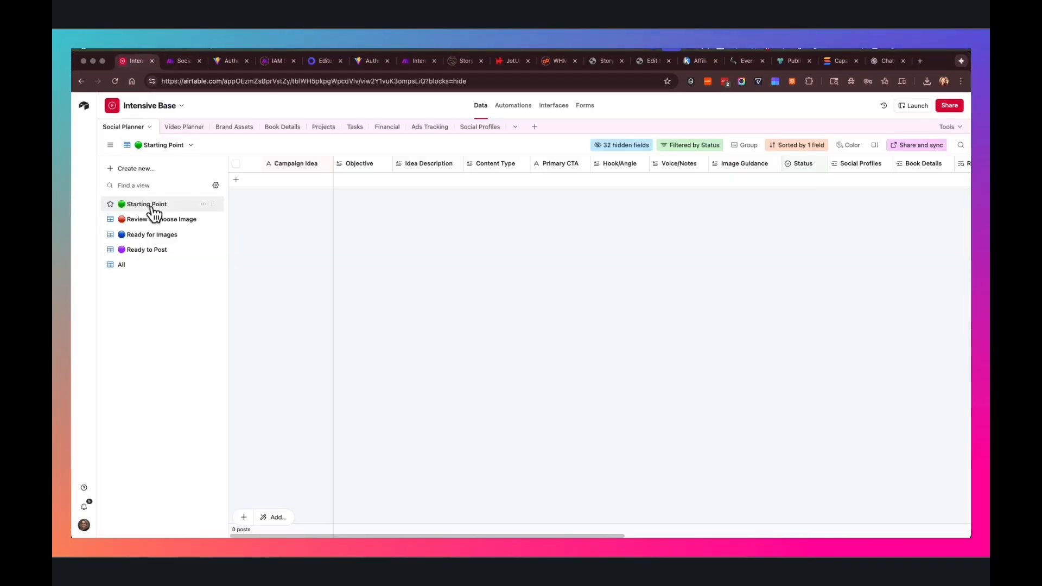
{"action": "mouse_move", "coordinate": [151, 212]}
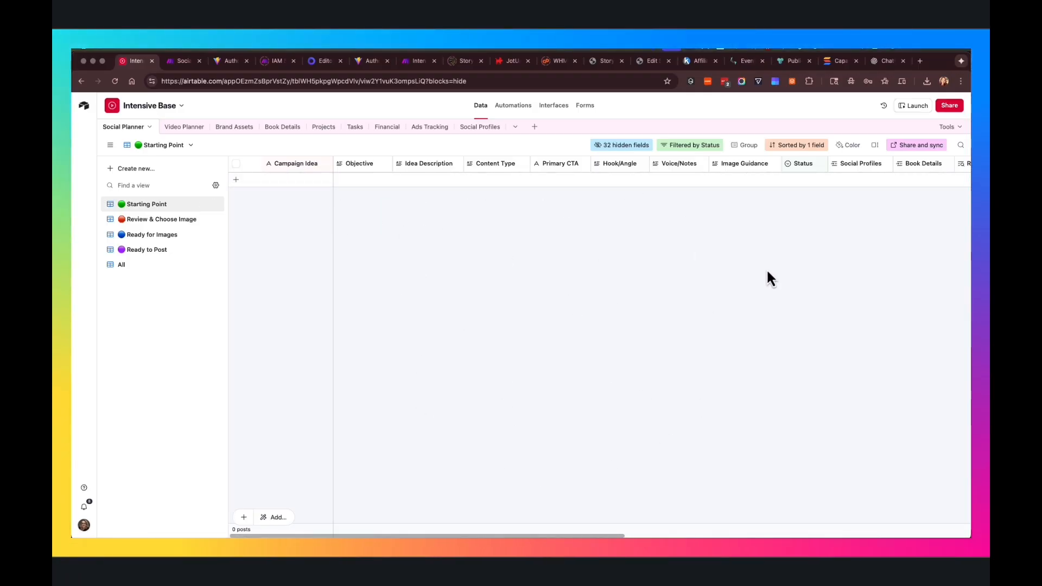
{"action": "left_click", "coordinate": [688, 145]}
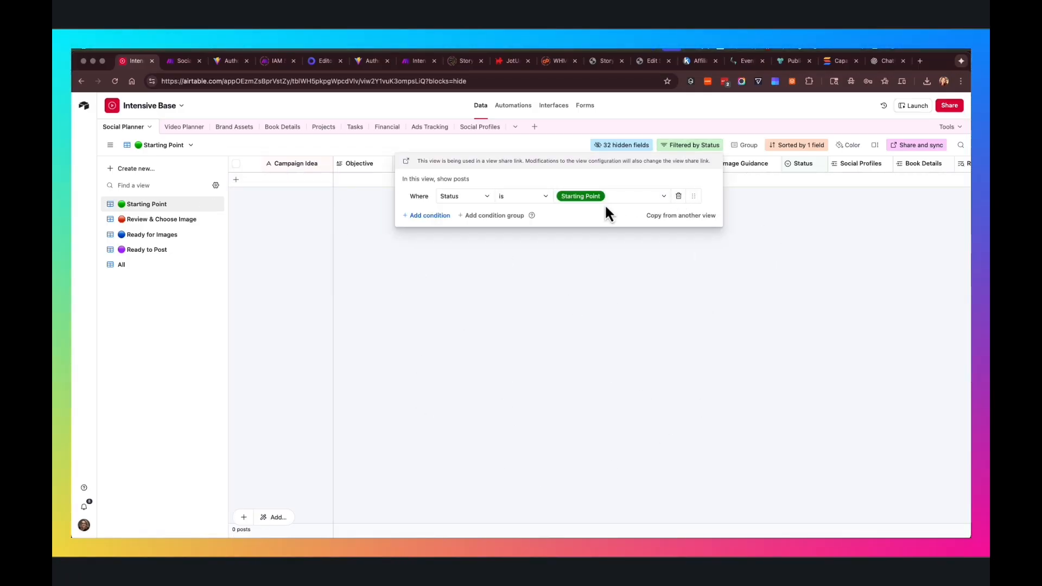
{"action": "left_click", "coordinate": [730, 290]}
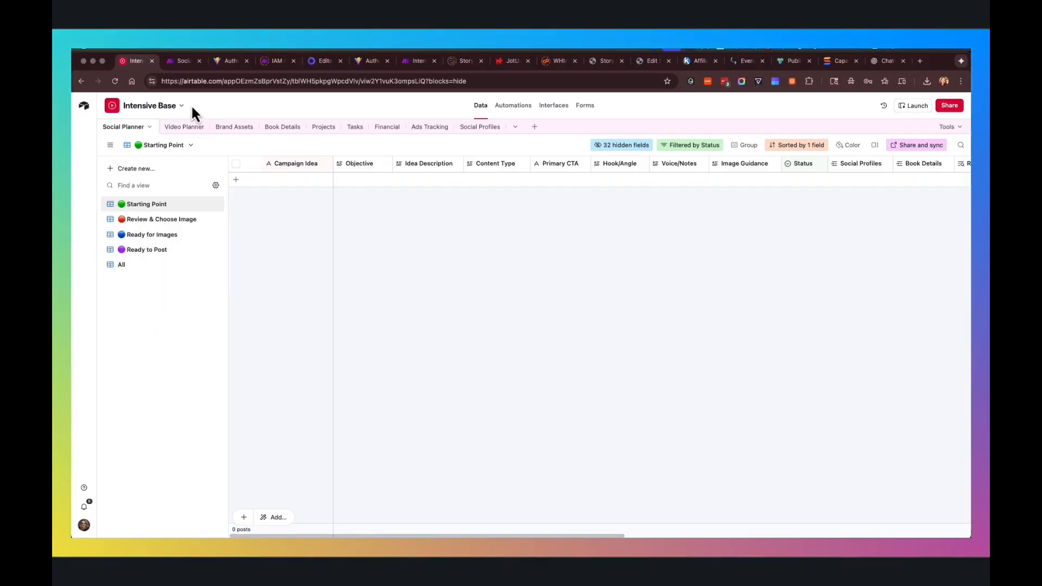
Step: Review the Social Profiles, Book Details and Brand Assets record ID settings in the Make Airtable Create a Record module
{"action": "left_click", "coordinate": [181, 65]}
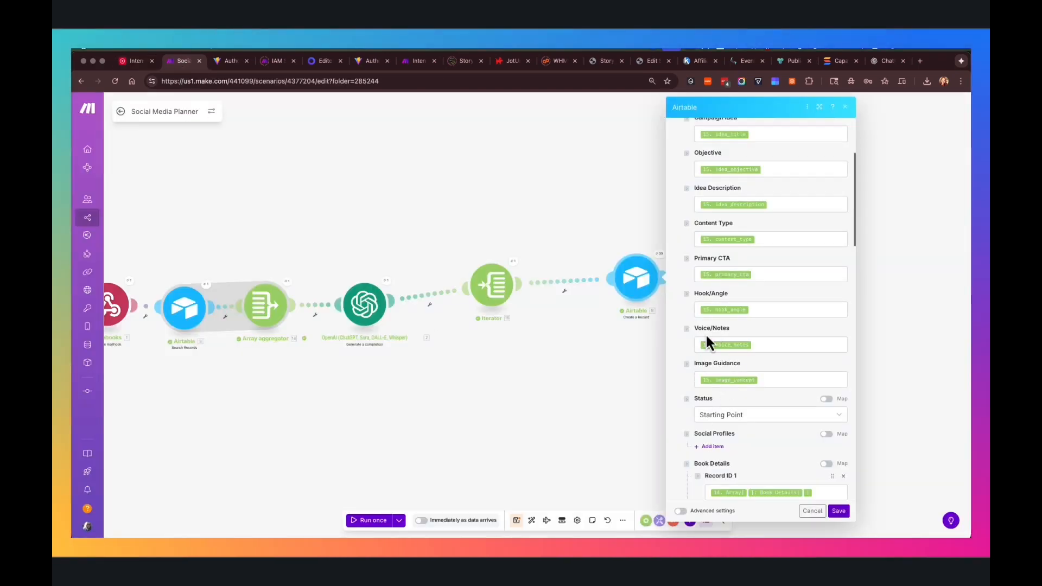
{"action": "scroll", "coordinate": [724, 367], "scroll_direction": "down", "scroll_amount": 4}
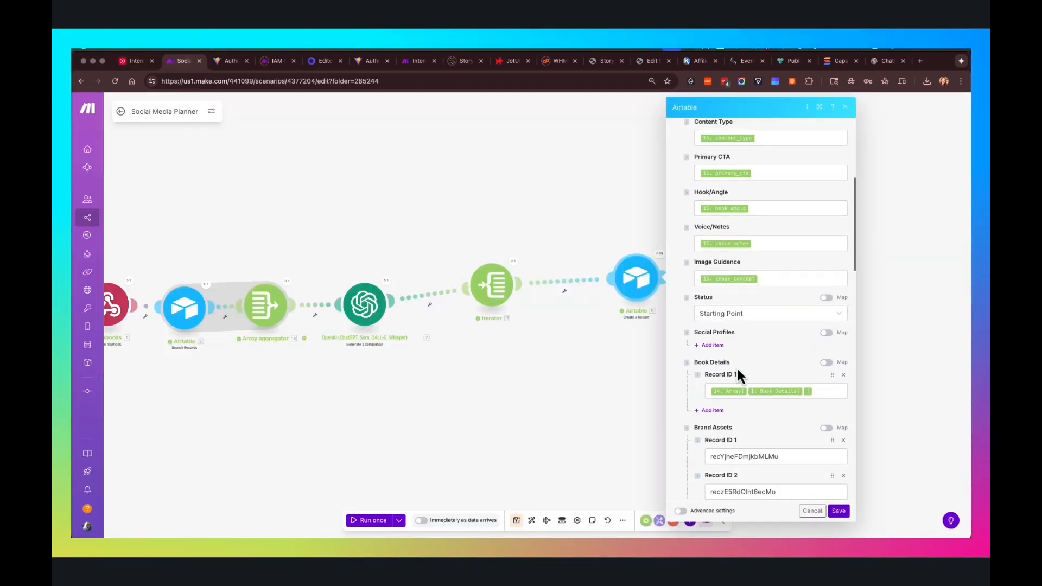
{"action": "scroll", "coordinate": [739, 343], "scroll_direction": "down", "scroll_amount": 1}
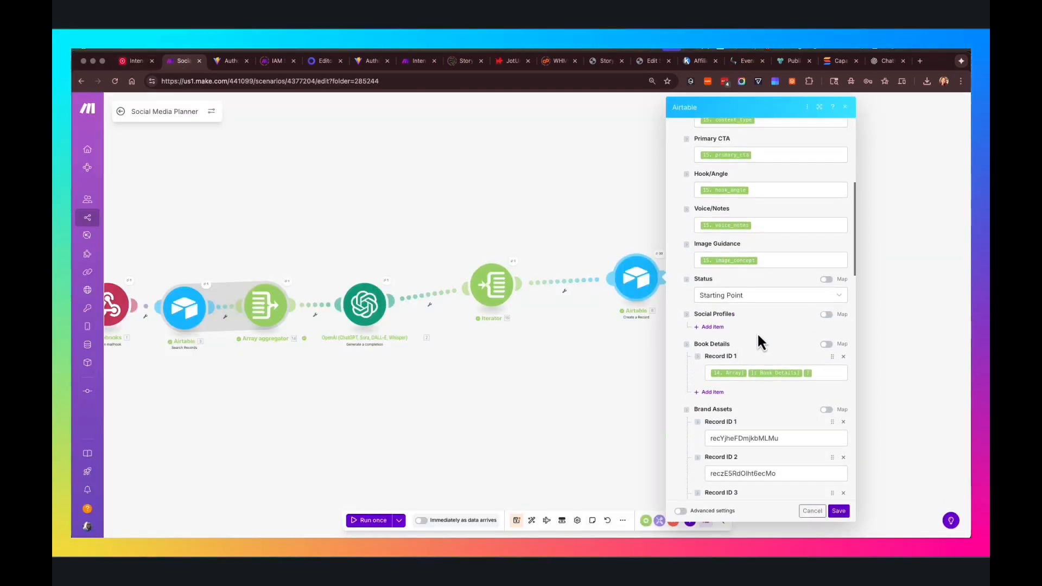
{"action": "scroll", "coordinate": [758, 335], "scroll_direction": "down", "scroll_amount": 3}
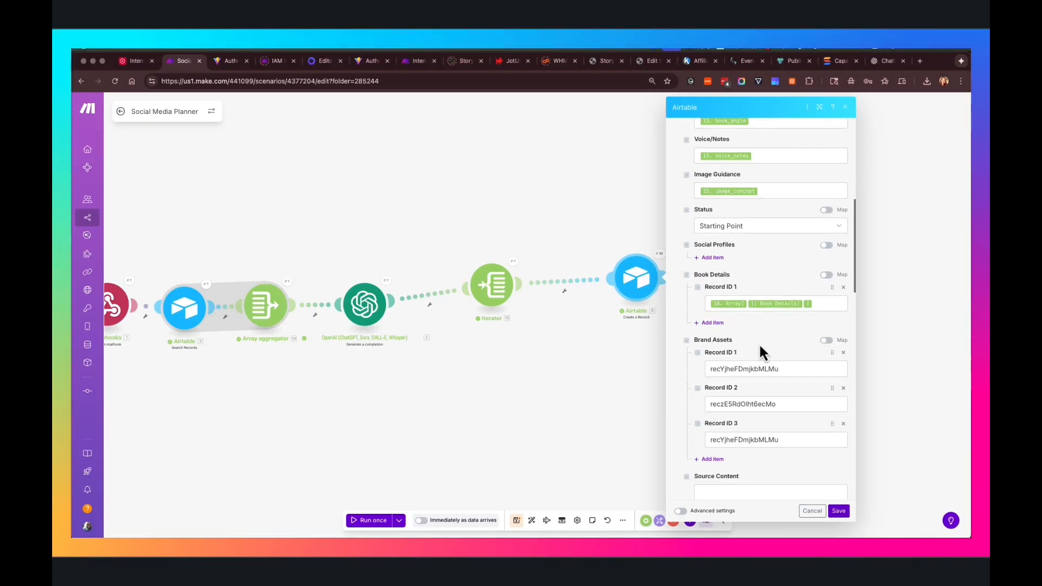
{"action": "left_click", "coordinate": [711, 309]}
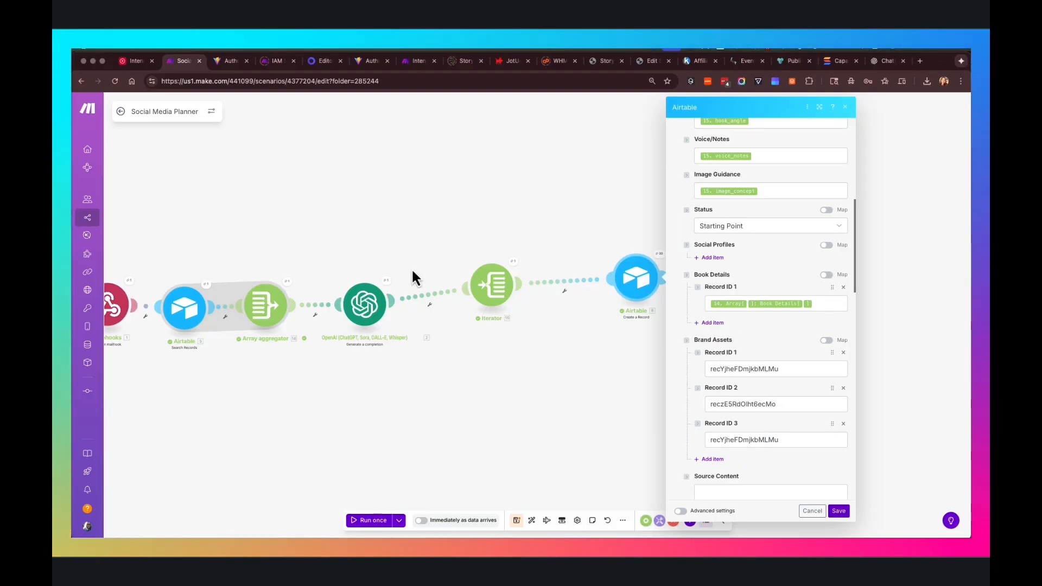
Step: In the Brand Assets table of the Airtable base, rename the Calculation formula field as Record ID
{"action": "left_click", "coordinate": [134, 62]}
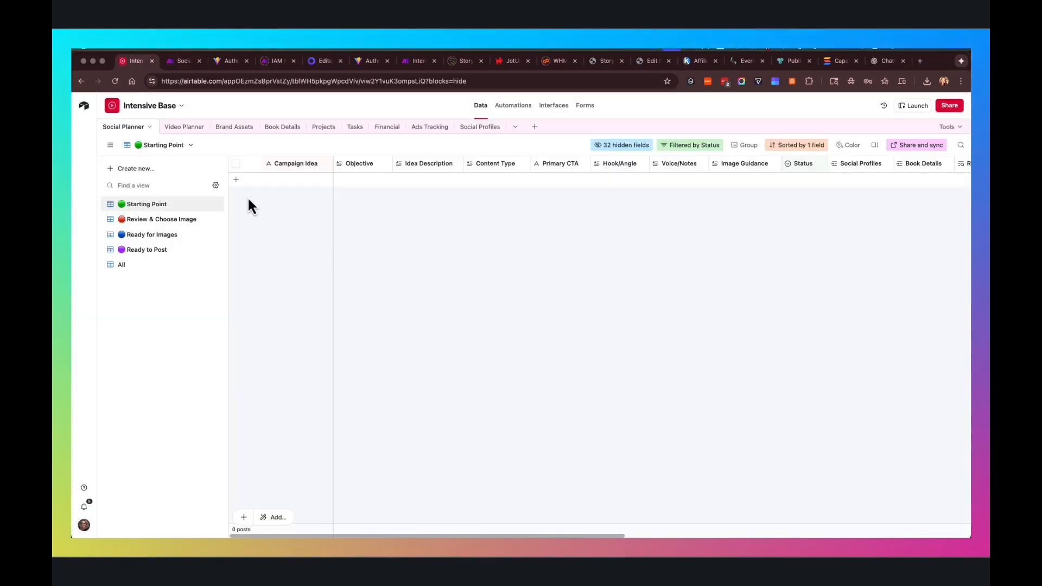
{"action": "left_click", "coordinate": [232, 128]}
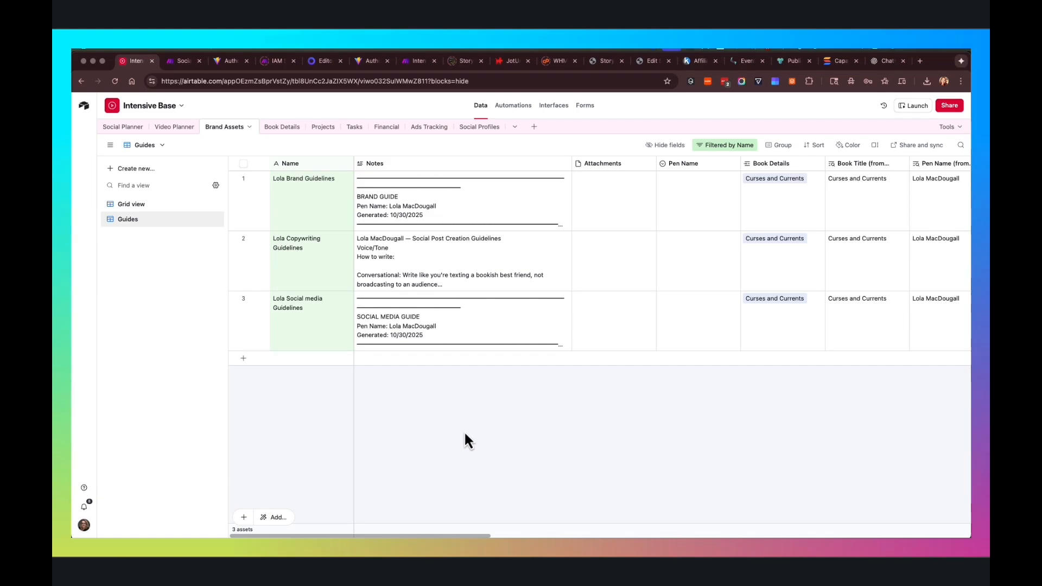
{"action": "left_click_drag", "start_coordinate": [474, 535], "coordinate": [863, 510]}
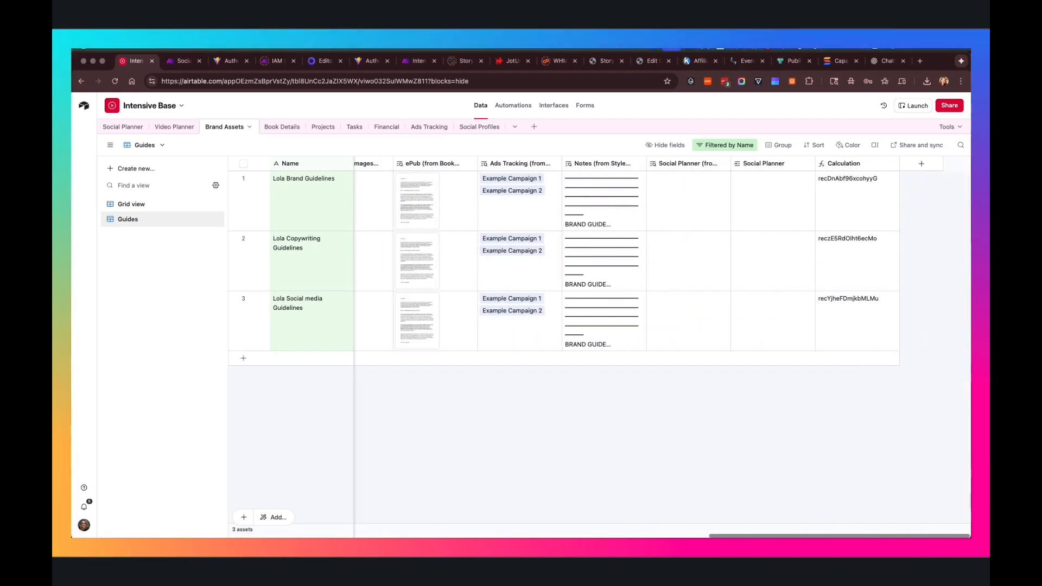
{"action": "right_click", "coordinate": [844, 166]}
{"action": "left_click", "coordinate": [850, 185]}
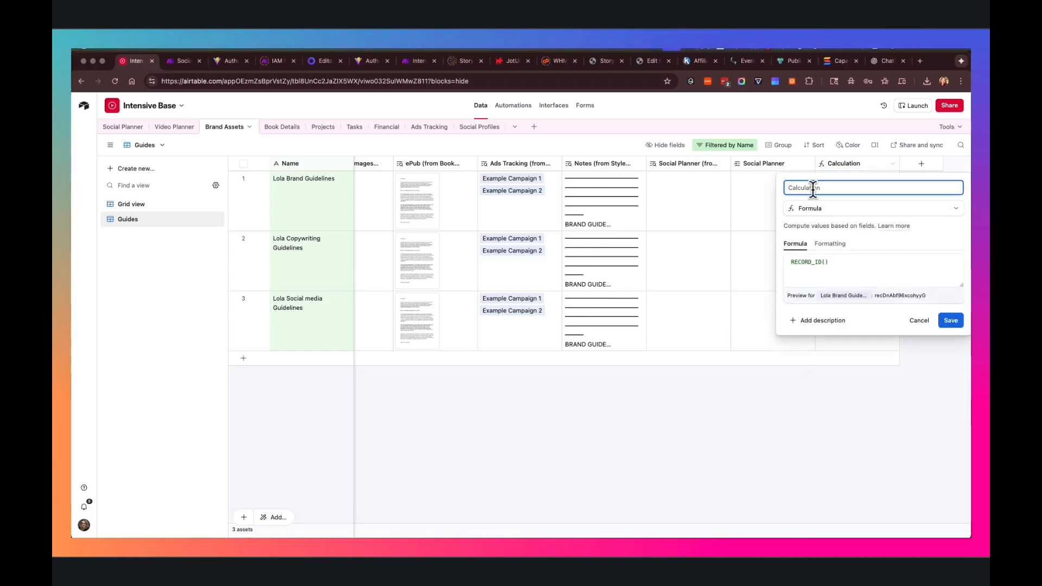
{"action": "type", "text": "Record "}
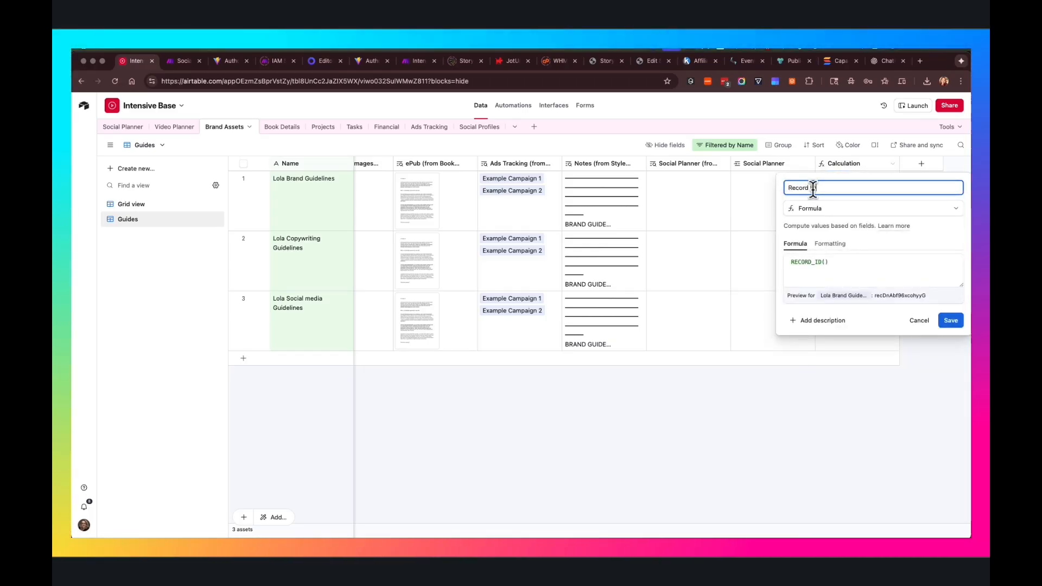
{"action": "type", "text": "ID"}
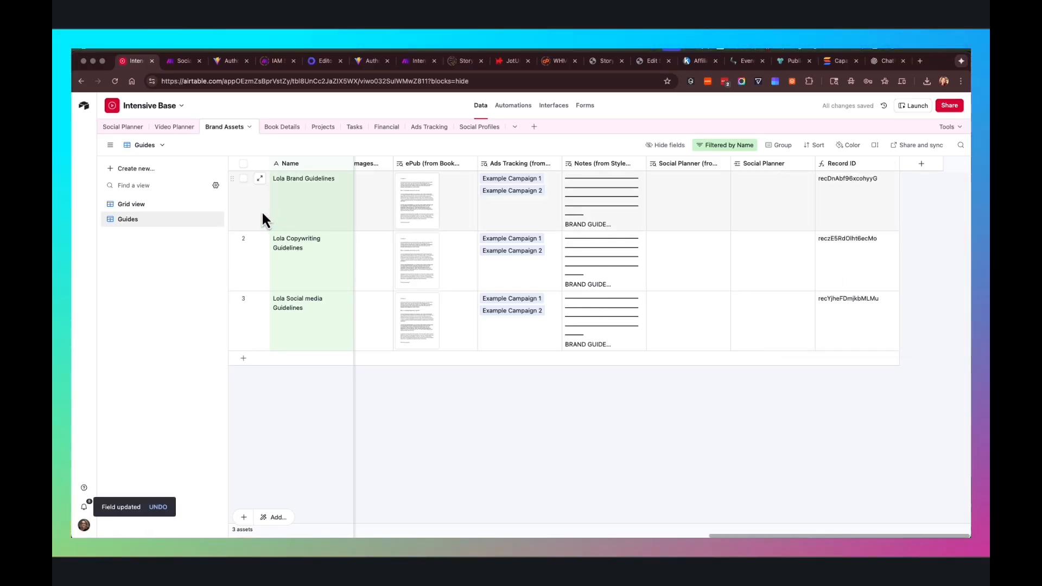
Step: Compare the three guides' Record ID values with the Brand Assets entries in the Make module and check its remaining fields
{"action": "left_click", "coordinate": [845, 197]}
{"action": "left_click", "coordinate": [851, 250]}
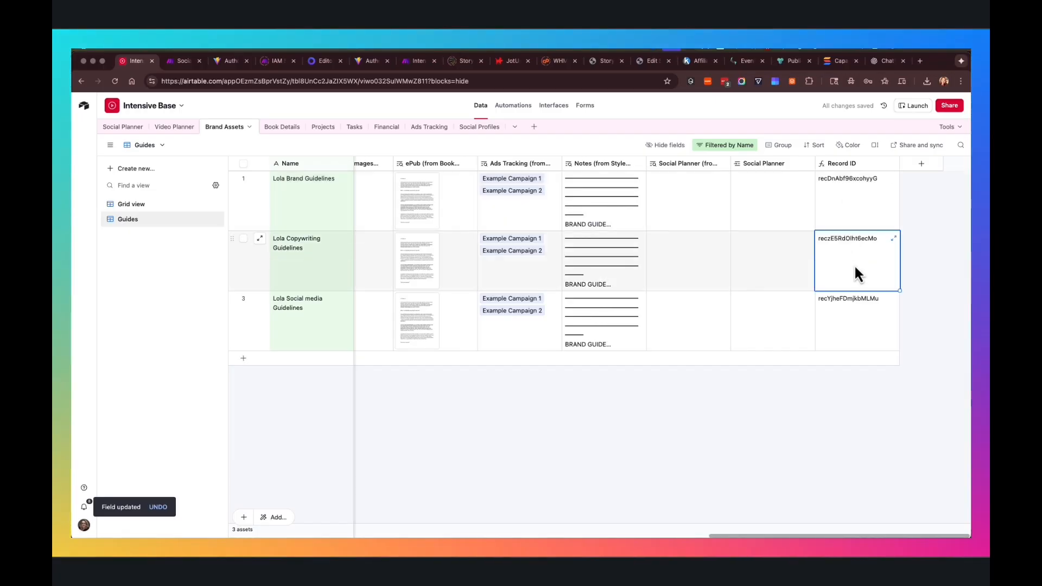
{"action": "left_click", "coordinate": [858, 309]}
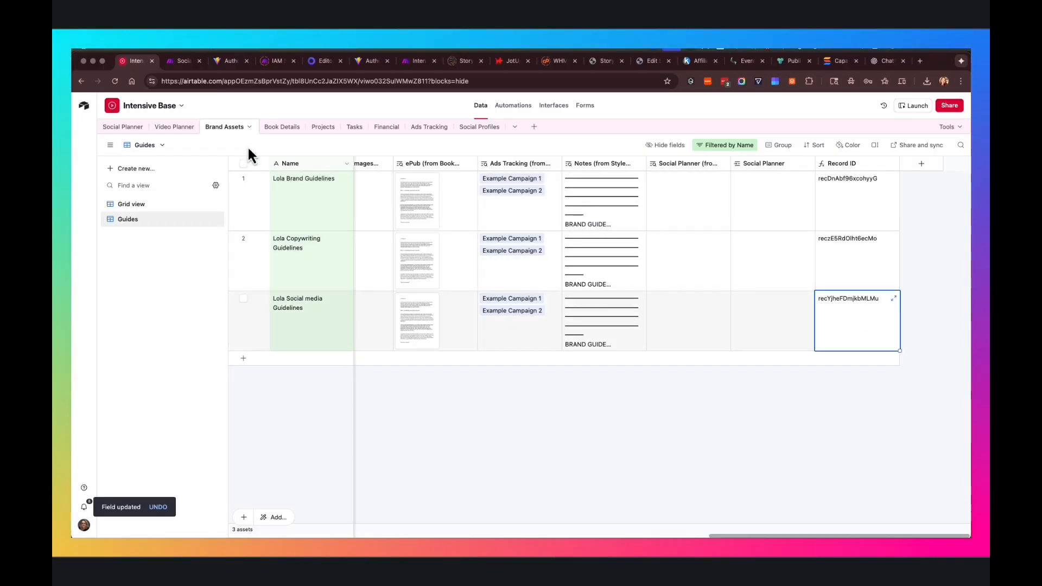
{"action": "left_click", "coordinate": [175, 63]}
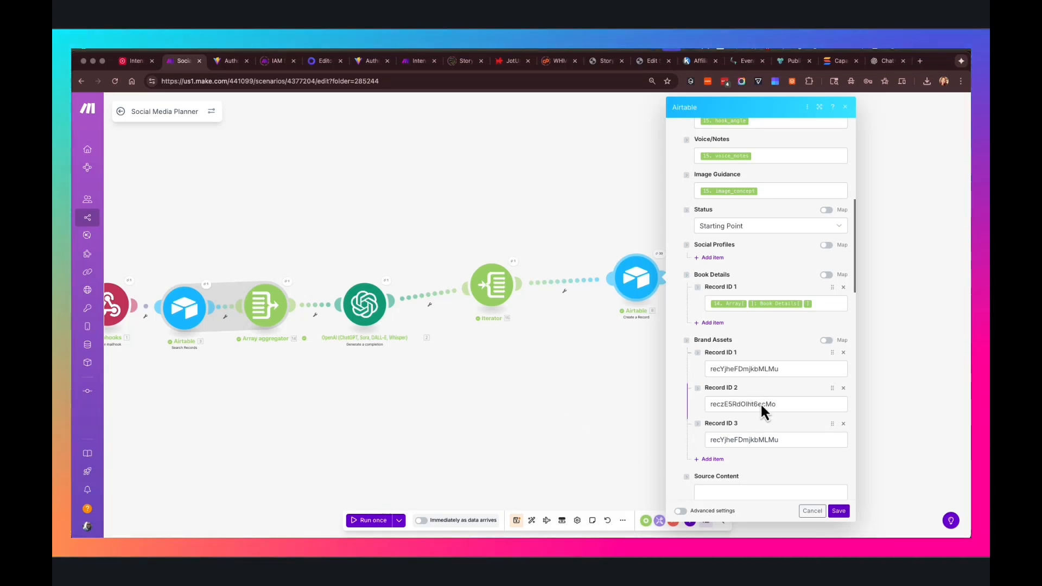
{"action": "scroll", "coordinate": [792, 458], "scroll_direction": "down", "scroll_amount": 7}
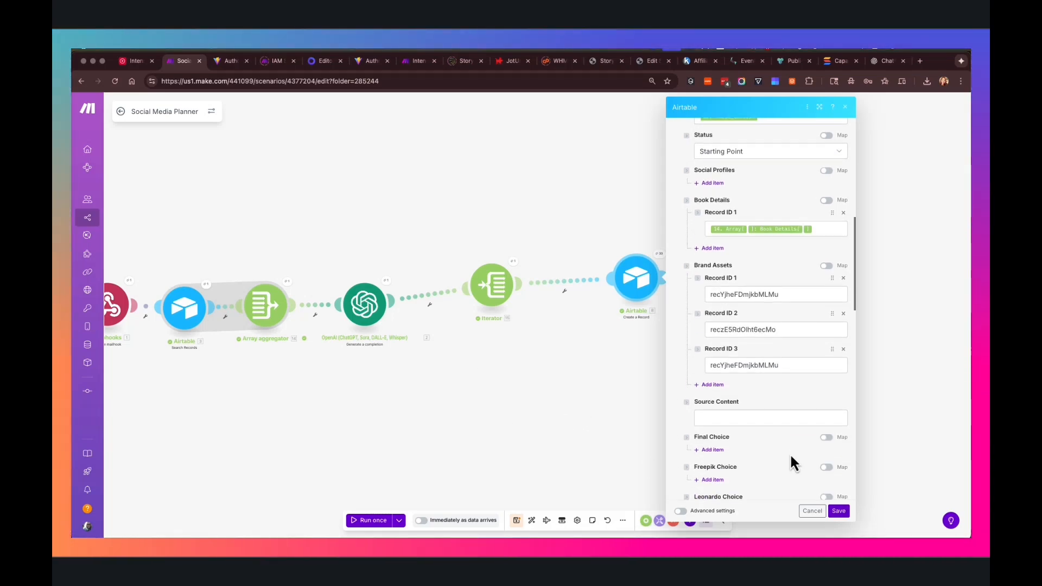
{"action": "scroll", "coordinate": [789, 454], "scroll_direction": "down", "scroll_amount": 10}
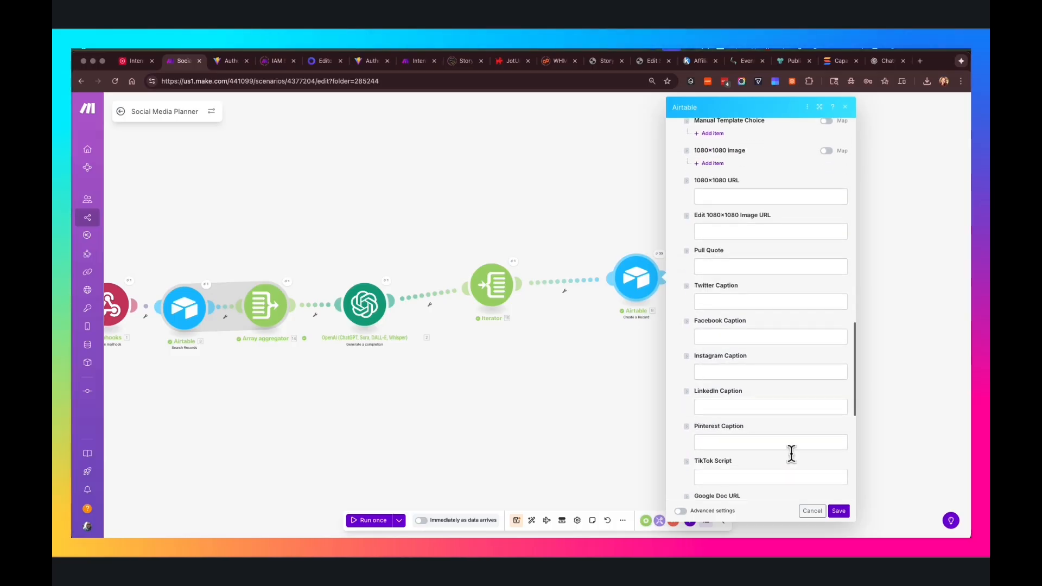
Step: Save the Airtable Create a Record module, and auto-align and save the Social Media Planner scenario
{"action": "left_click", "coordinate": [839, 511]}
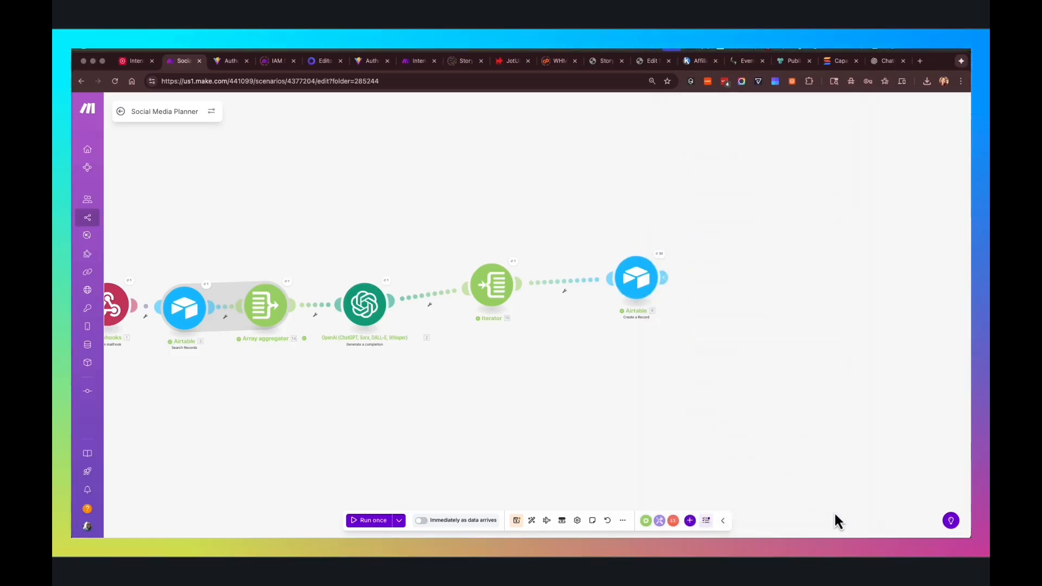
{"action": "left_click", "coordinate": [532, 521]}
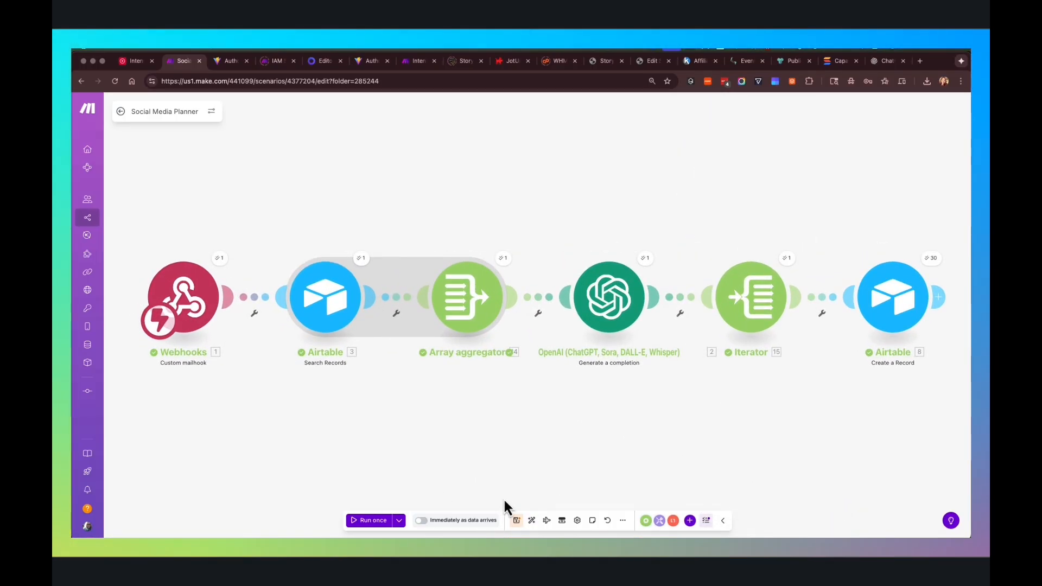
{"action": "key", "text": "ctrl+s"}
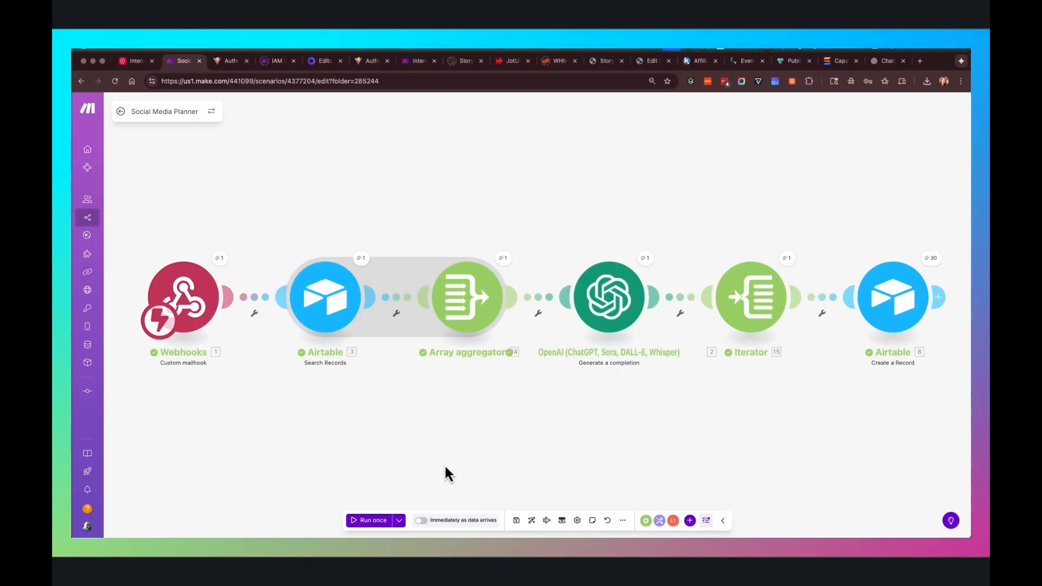
Step: Check the Generate Content mailhook in the Webhooks module and run the scenario once
{"action": "left_click", "coordinate": [192, 302]}
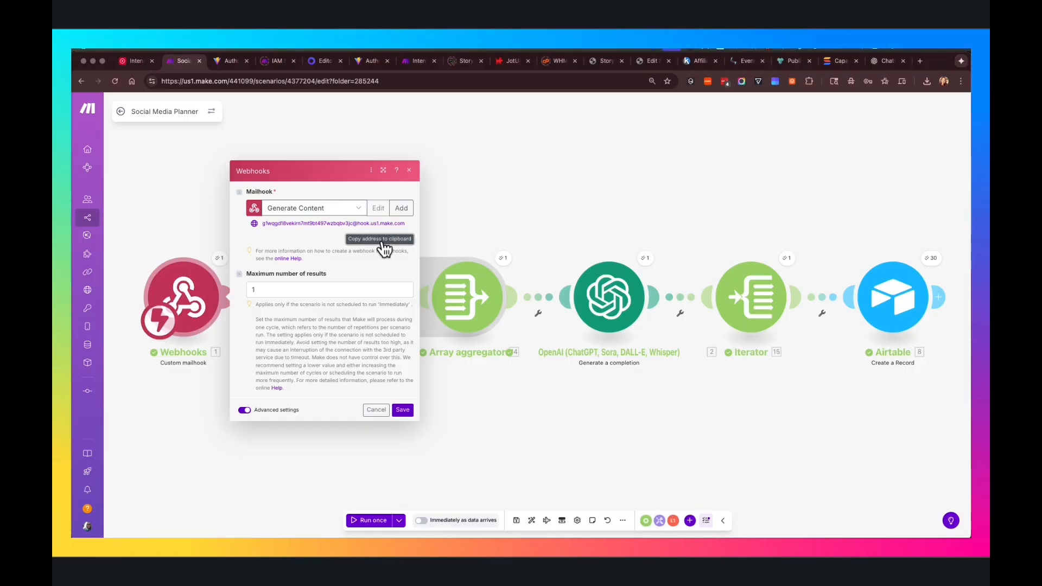
{"action": "left_click", "coordinate": [404, 410]}
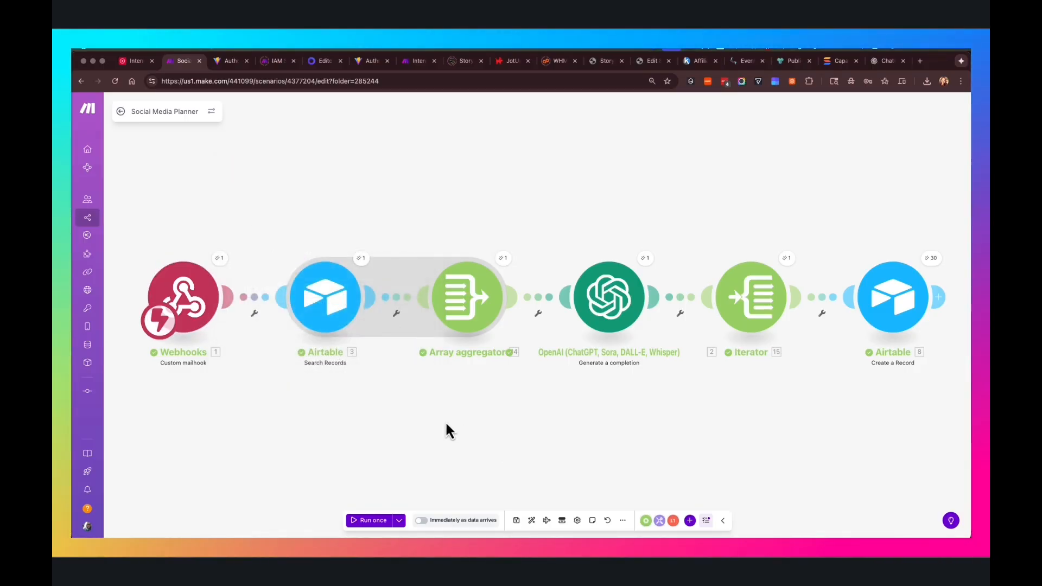
{"action": "left_click", "coordinate": [366, 522]}
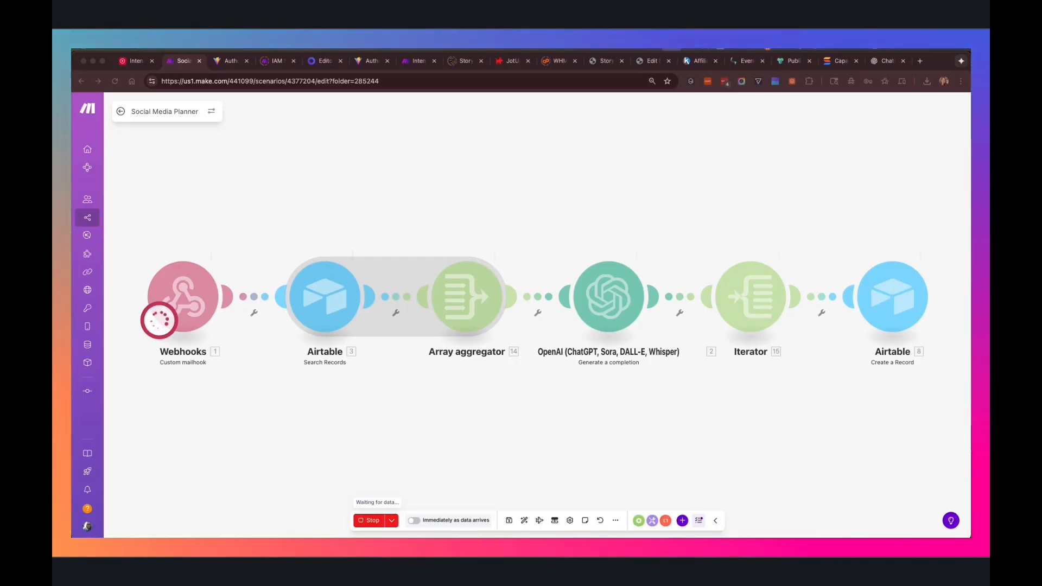
Step: Switch to the email app and start a reply in the "Create a 30-Day Launch Calendar" thread addressed to the mailhook
{"action": "left_click_drag", "start_coordinate": [72, 149], "coordinate": [264, 109]}
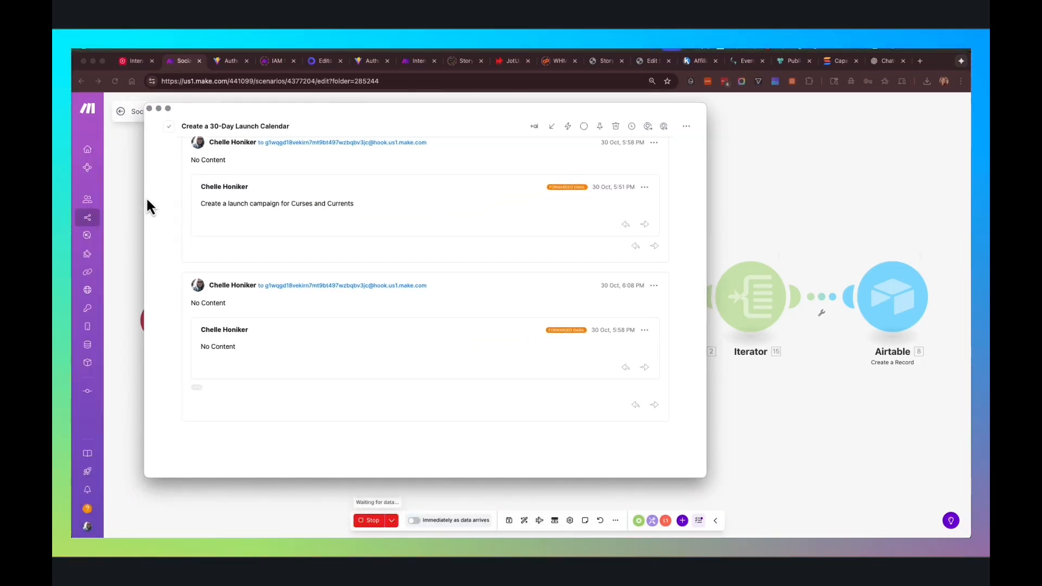
{"action": "scroll", "coordinate": [335, 243], "scroll_direction": "up", "scroll_amount": 3}
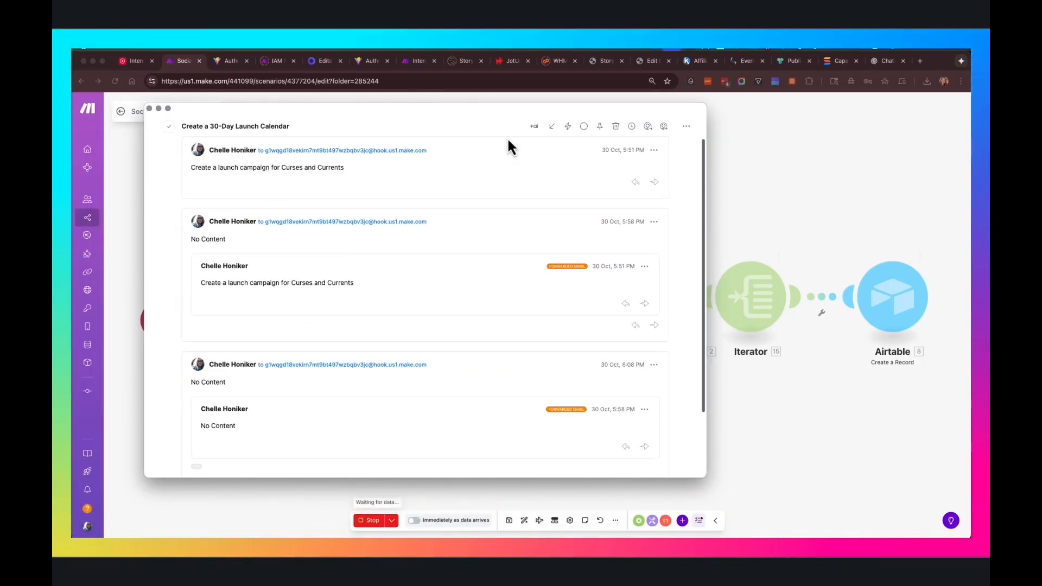
{"action": "left_click", "coordinate": [686, 127]}
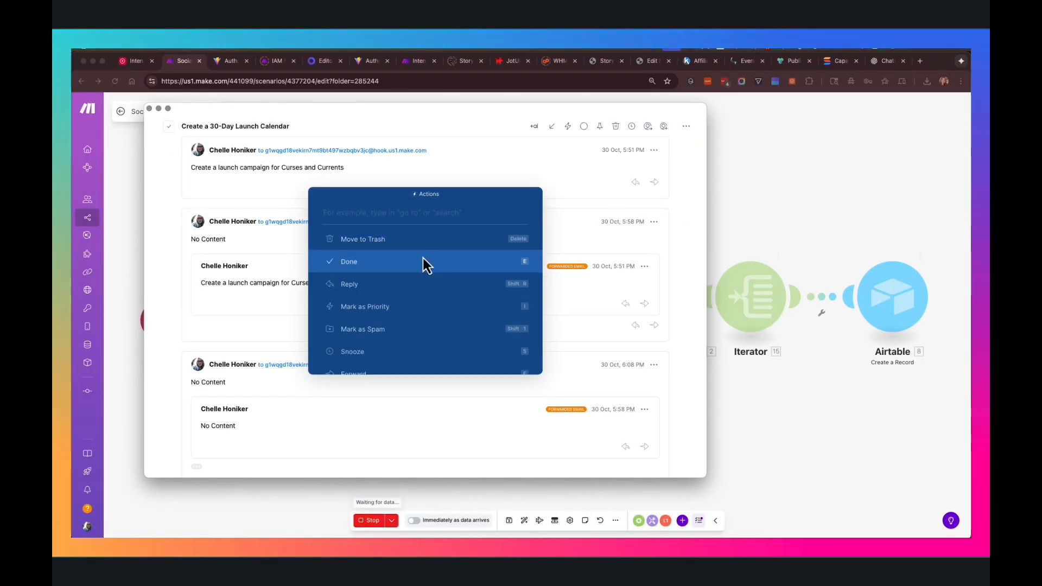
{"action": "left_click", "coordinate": [390, 283]}
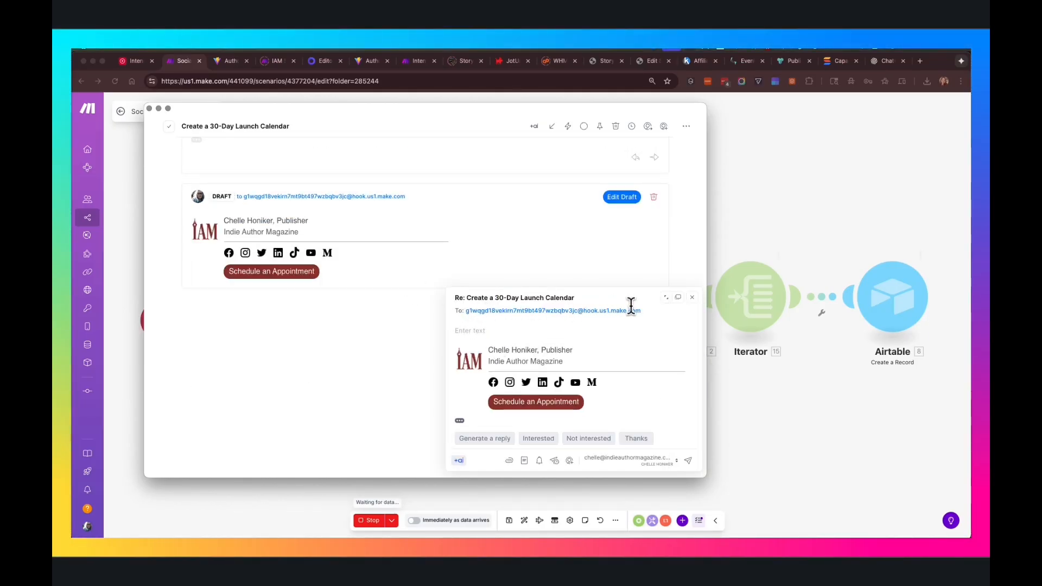
{"action": "left_click", "coordinate": [116, 193]}
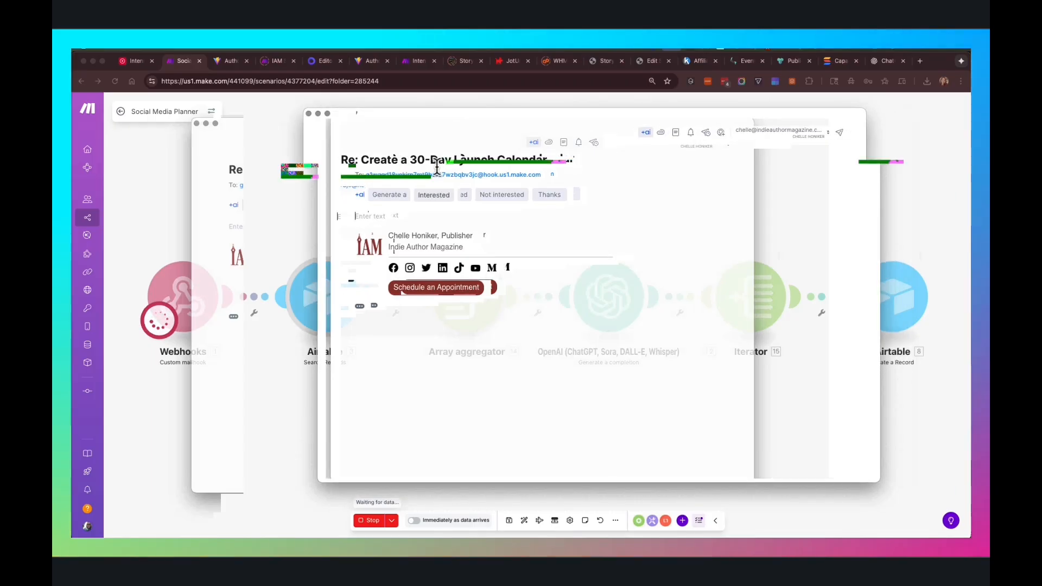
Step: Send the reply with the text "Create a campaign to launch Curses and Currents on November 30" and without the signature
{"action": "type", "text": "Create a"}
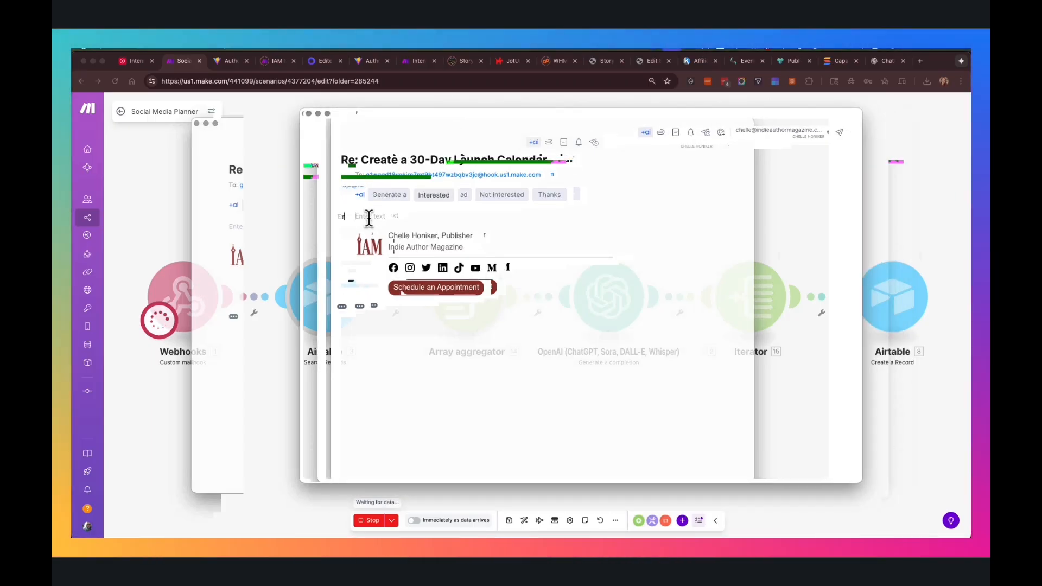
{"action": "type", "text": " con"}
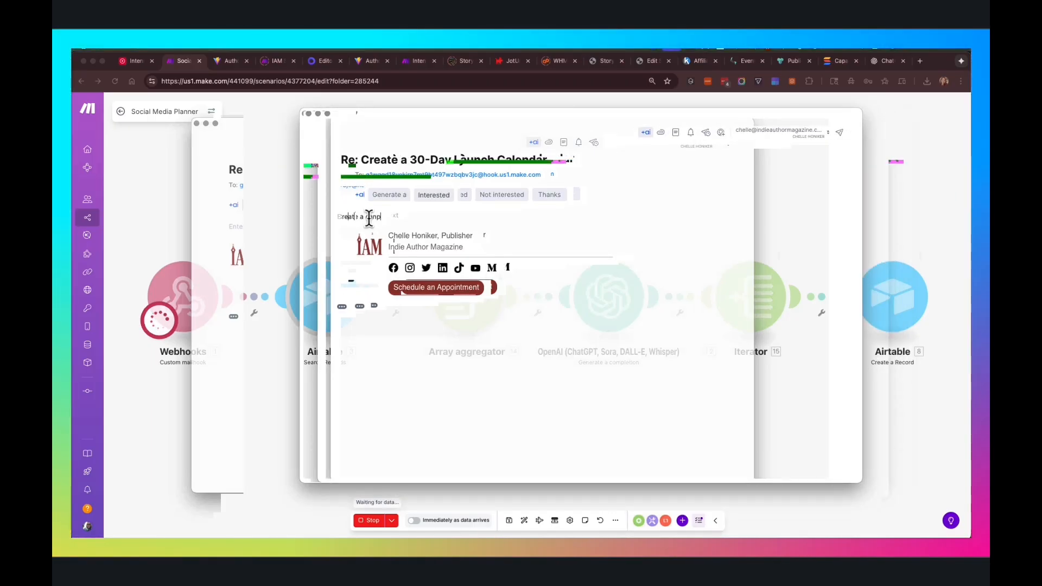
{"action": "type", "text": "paign to laun"}
{"action": "type", "text": "ch my book as a"}
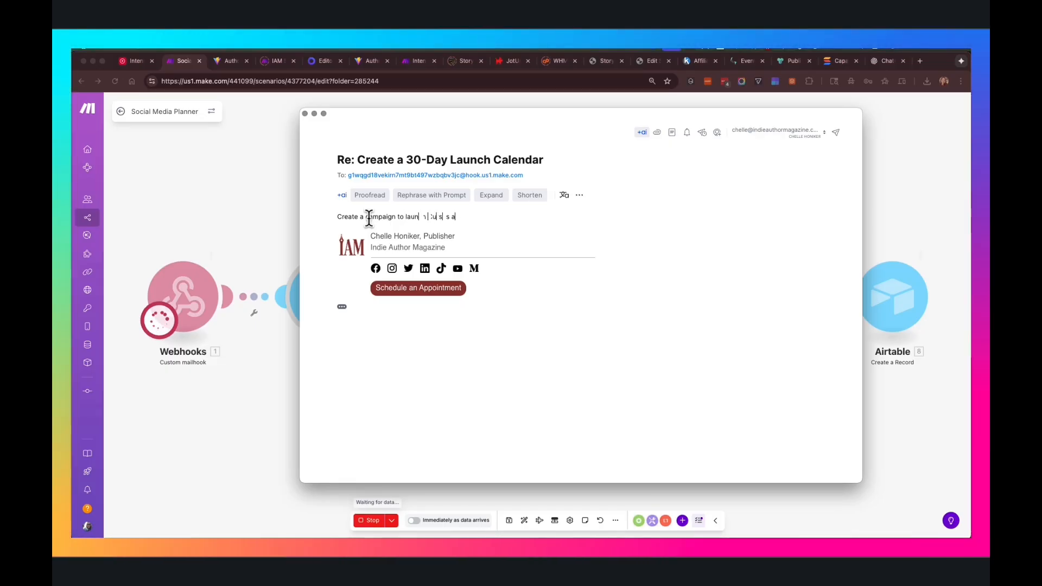
{"action": "type", "text": "nd Cur"}
{"action": "type", "text": "rent plan"}
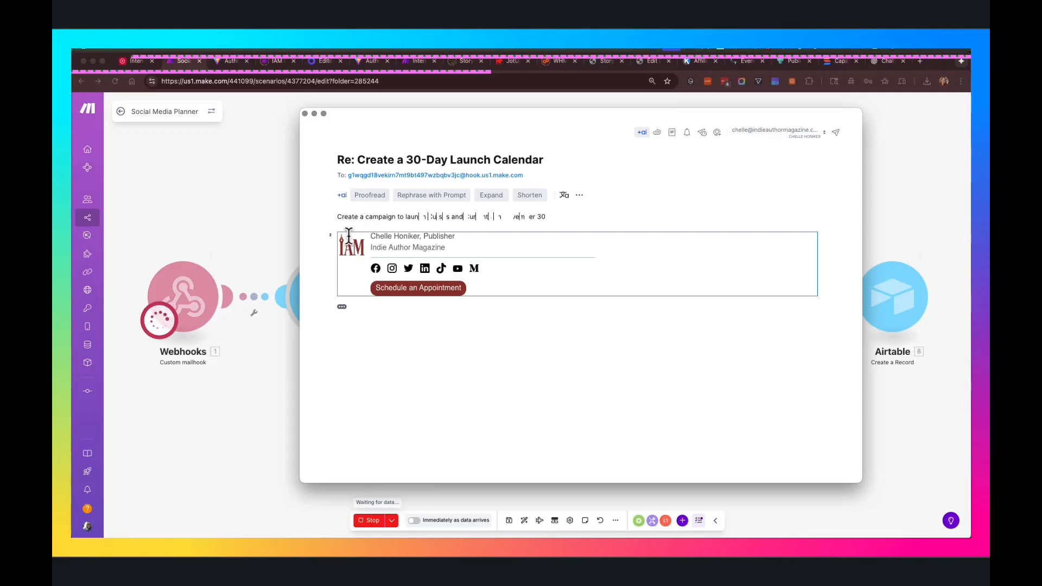
{"action": "left_click", "coordinate": [331, 237]}
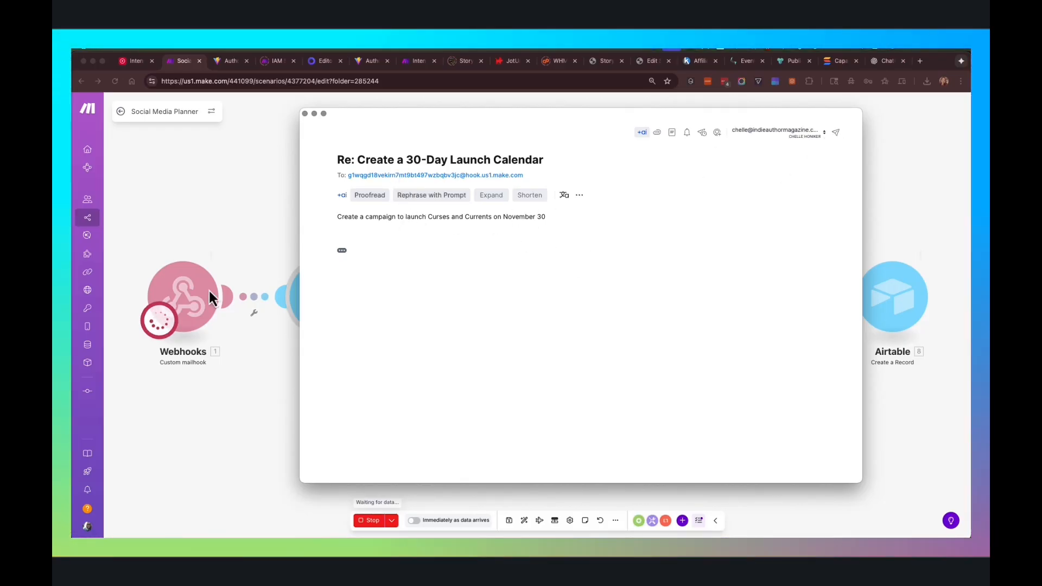
{"action": "left_click", "coordinate": [836, 132]}
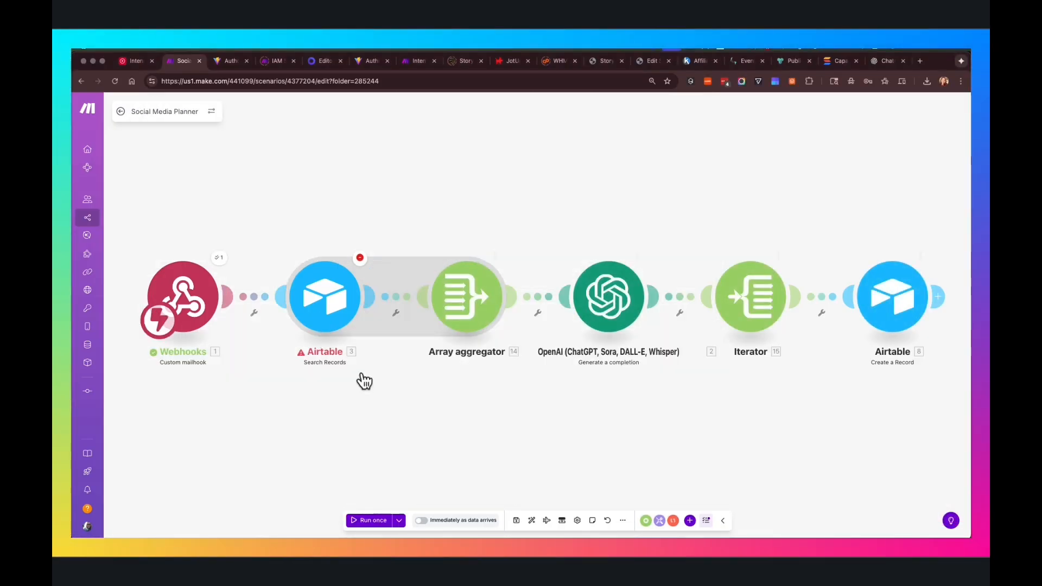
Step: Examine the Airtable Search Records module's output fields and formula settings for the Brand Assets table
{"action": "left_click", "coordinate": [333, 302]}
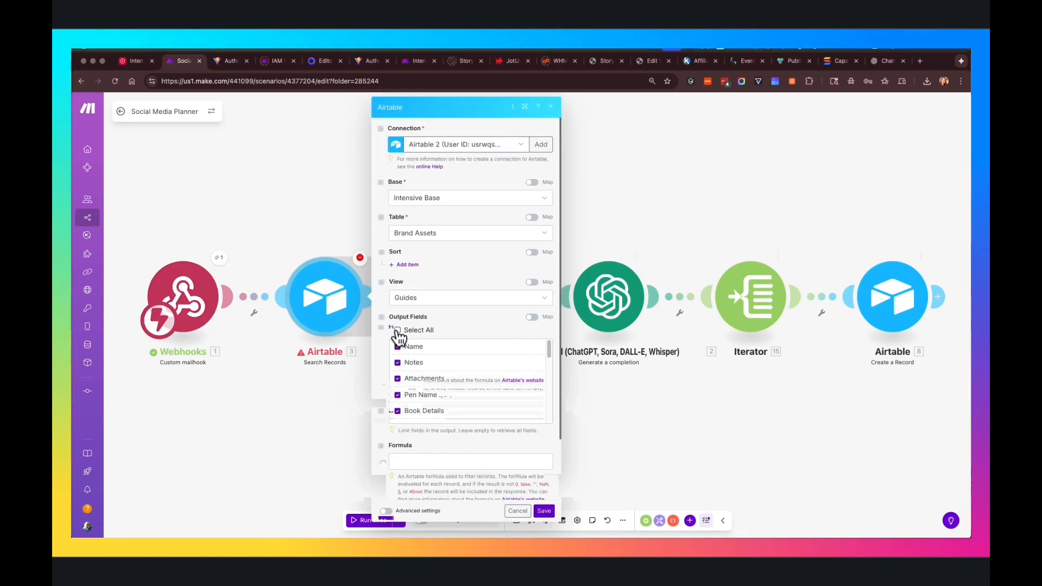
{"action": "scroll", "coordinate": [435, 326], "scroll_direction": "down", "scroll_amount": 1}
{"action": "scroll", "coordinate": [442, 356], "scroll_direction": "down", "scroll_amount": 5}
{"action": "scroll", "coordinate": [444, 375], "scroll_direction": "down", "scroll_amount": 4}
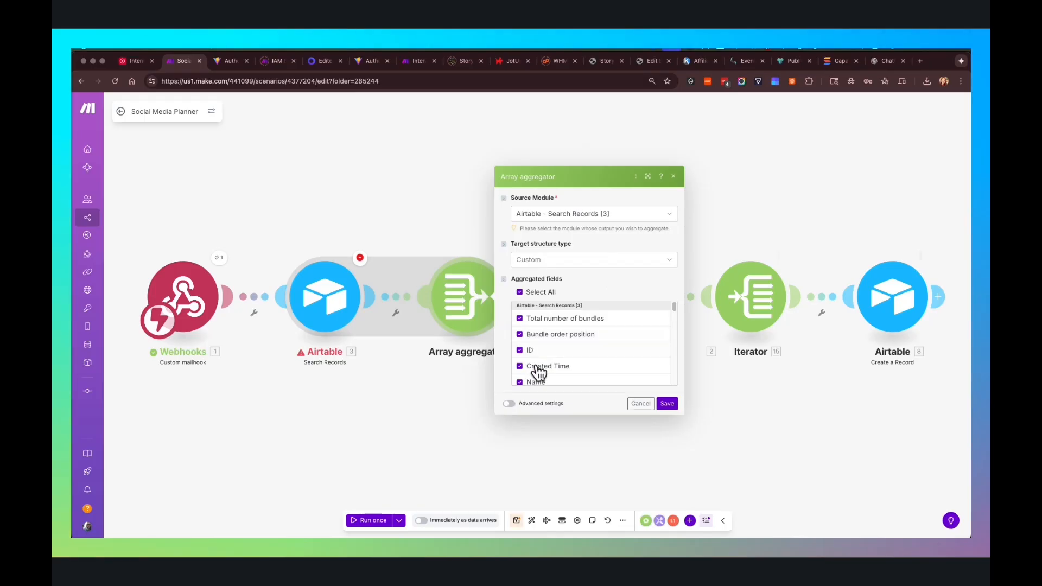
Step: Review the Array aggregator's aggregated fields, and save the module and the scenario
{"action": "scroll", "coordinate": [547, 364], "scroll_direction": "down", "scroll_amount": 2}
{"action": "scroll", "coordinate": [547, 365], "scroll_direction": "down", "scroll_amount": 5}
{"action": "scroll", "coordinate": [556, 380], "scroll_direction": "up", "scroll_amount": 8}
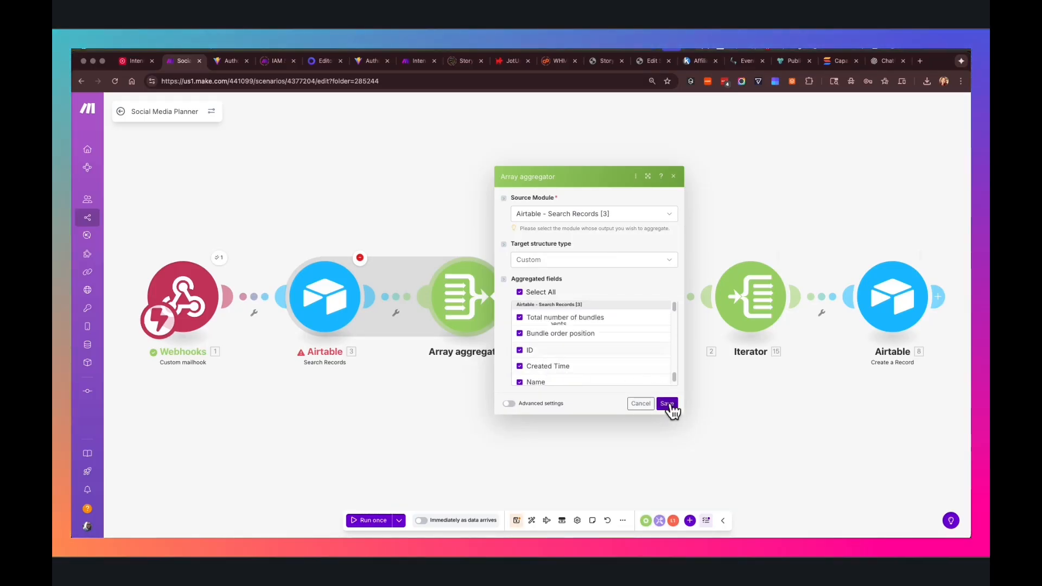
{"action": "left_click", "coordinate": [667, 404]}
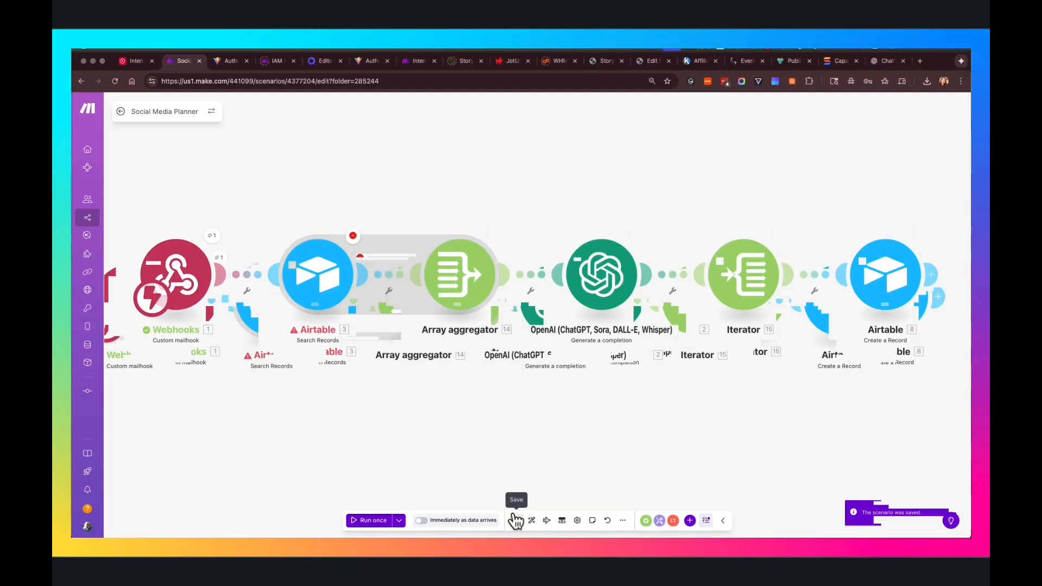
Step: Run the scenario once and send the drafted "Create a 30-Day Launch Calendar" reply to the mailhook again
{"action": "left_click", "coordinate": [364, 524]}
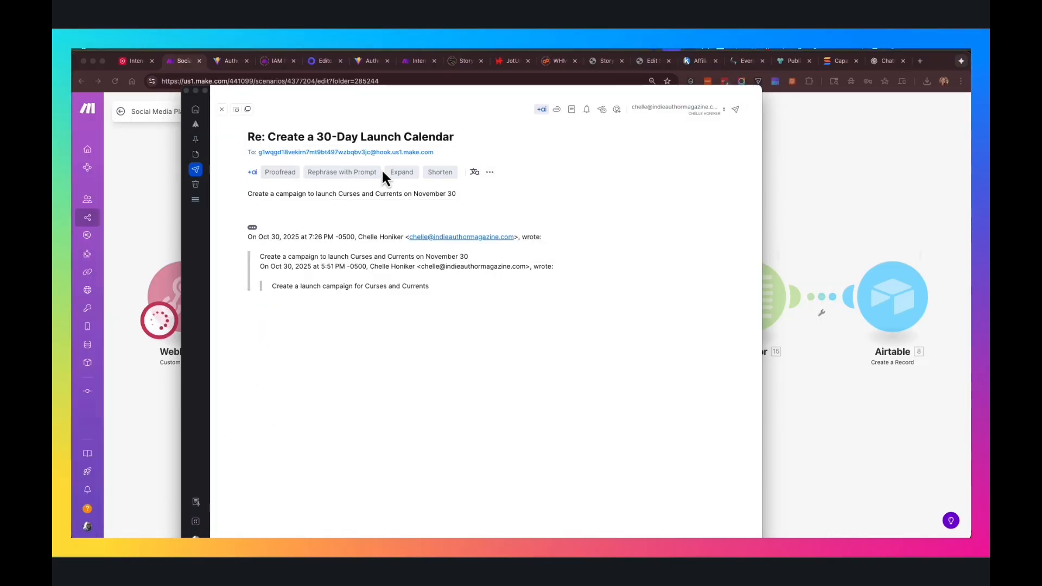
{"action": "key", "text": "Escape"}
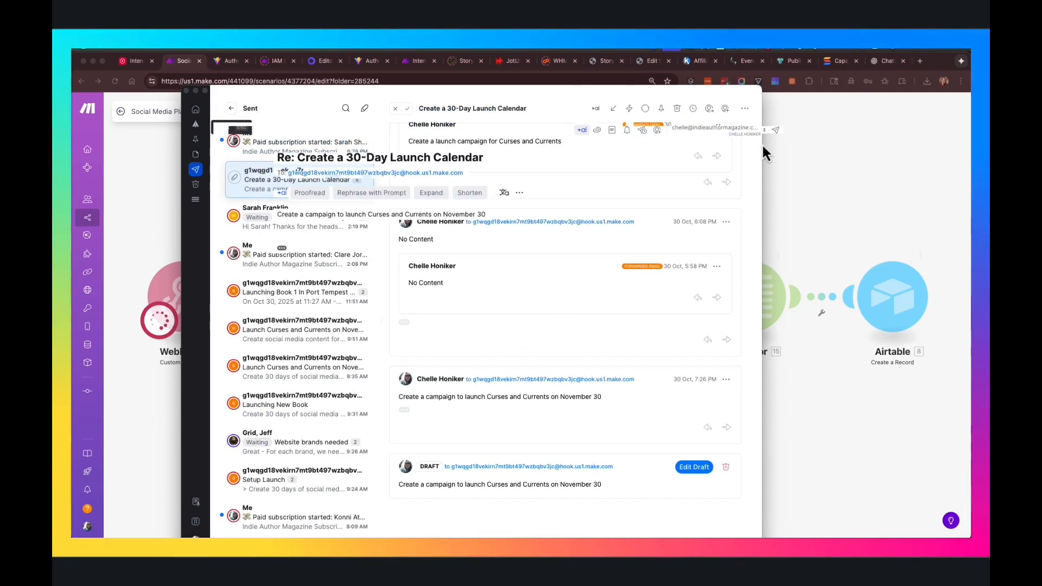
{"action": "left_click", "coordinate": [776, 133]}
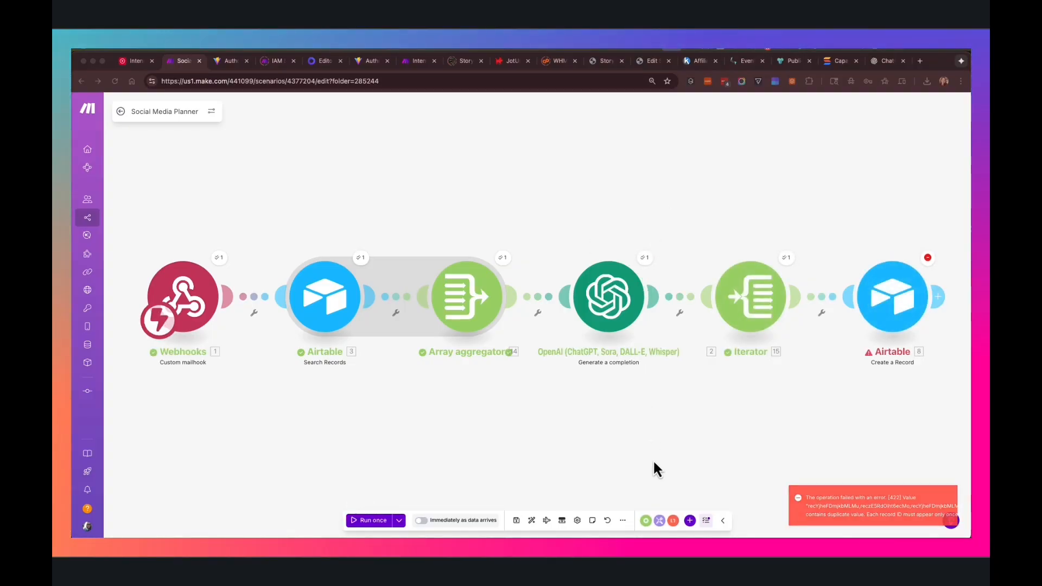
Step: Look through the Airtable Create a Record module's field mappings and open the error details of its failed operation
{"action": "left_click", "coordinate": [902, 302]}
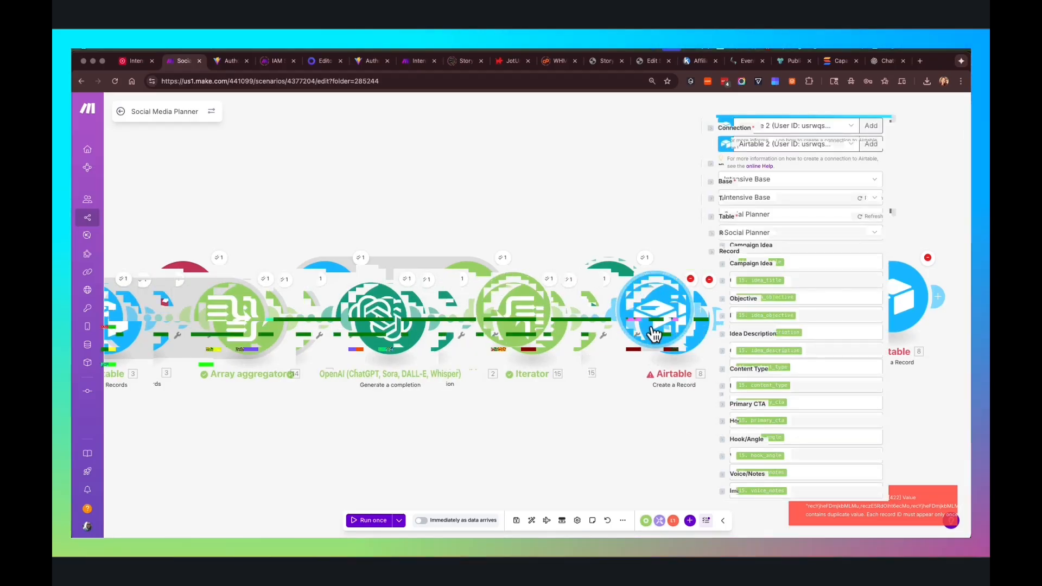
{"action": "scroll", "coordinate": [766, 345], "scroll_direction": "down", "scroll_amount": 10}
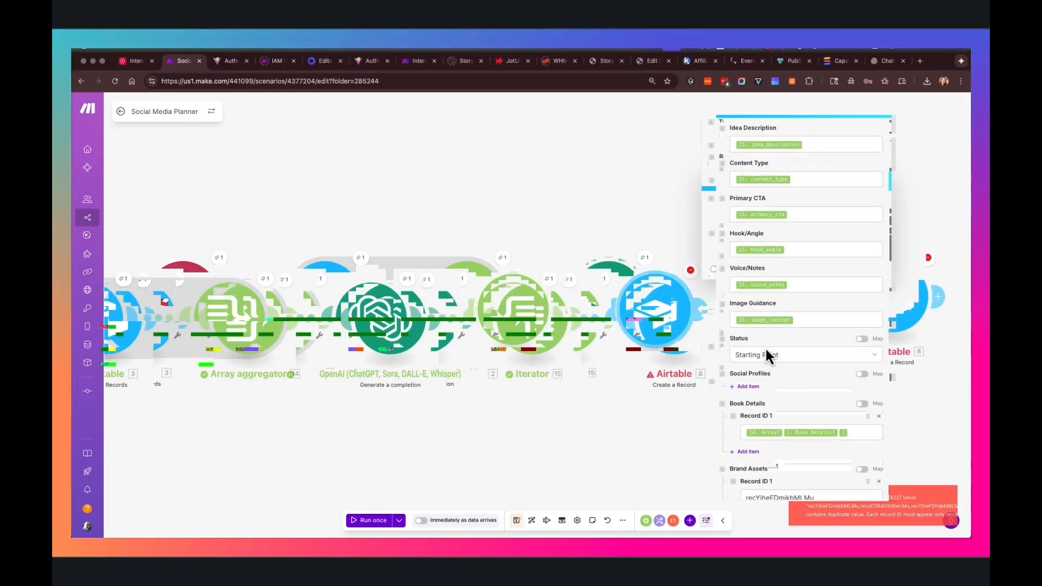
{"action": "scroll", "coordinate": [765, 347], "scroll_direction": "down", "scroll_amount": 15}
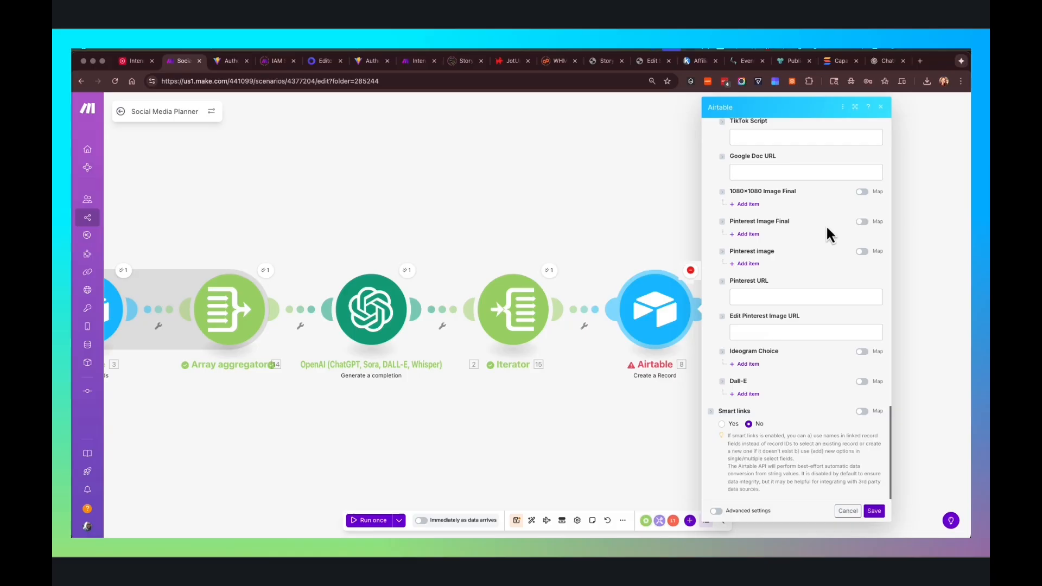
{"action": "left_click", "coordinate": [880, 107]}
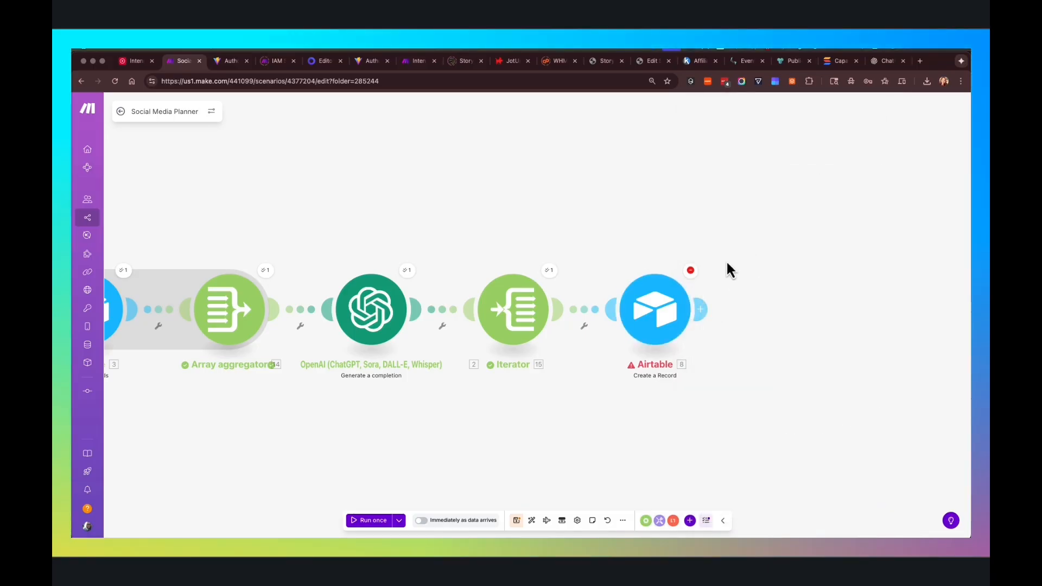
{"action": "left_click", "coordinate": [691, 273]}
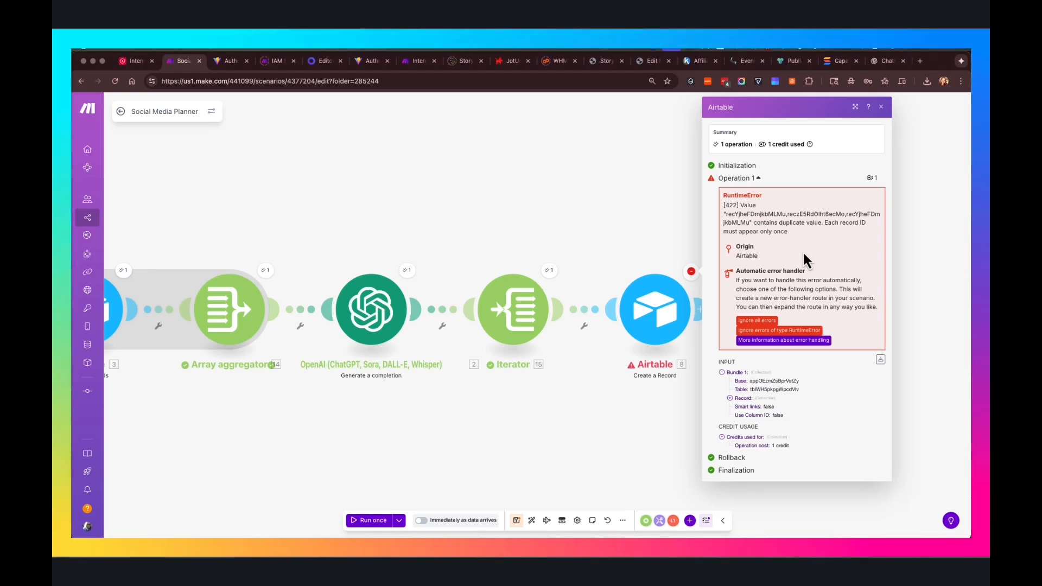
{"action": "left_click", "coordinate": [655, 309]}
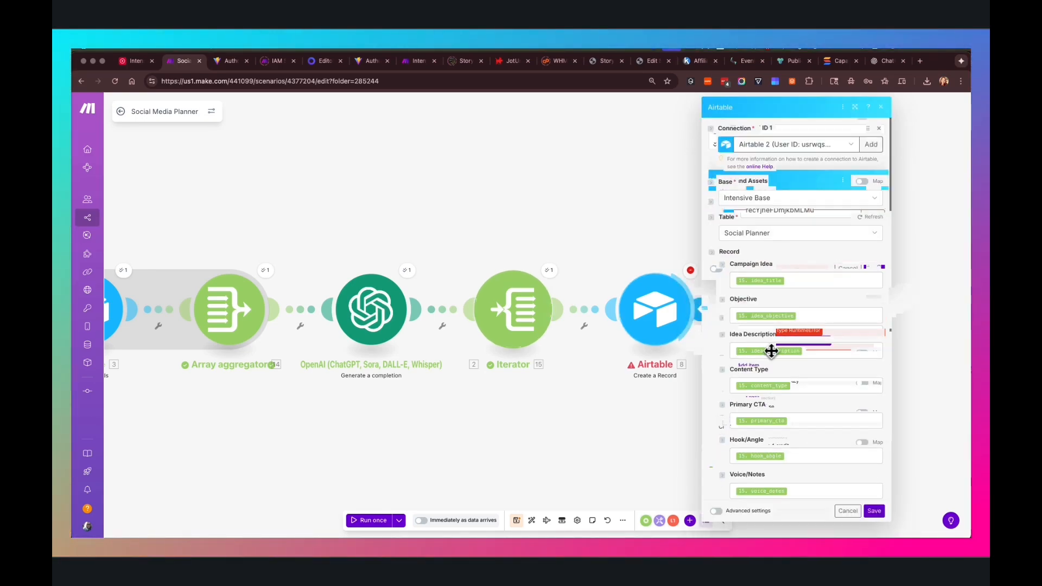
{"action": "scroll", "coordinate": [771, 351], "scroll_direction": "down", "scroll_amount": 10}
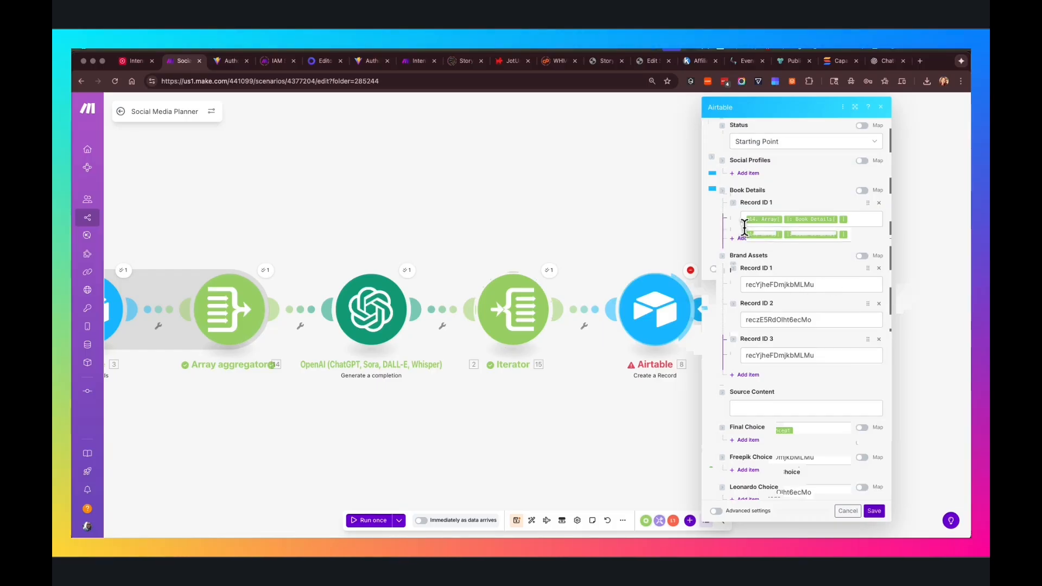
{"action": "left_click", "coordinate": [853, 235]}
{"action": "key", "text": "BackSpace"}
{"action": "key", "text": "BackSpace"}
{"action": "key", "text": "BackSpace"}
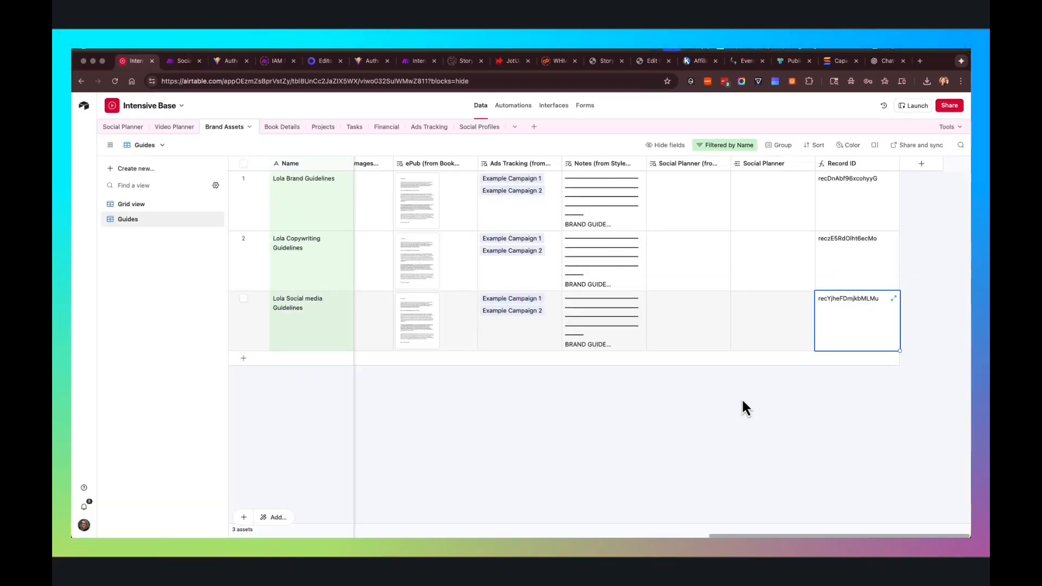
Step: Copy the Lola Brand Guidelines record ID from the Brand Assets table, and discard the pending edits in the Create a Record module
{"action": "left_click", "coordinate": [829, 206]}
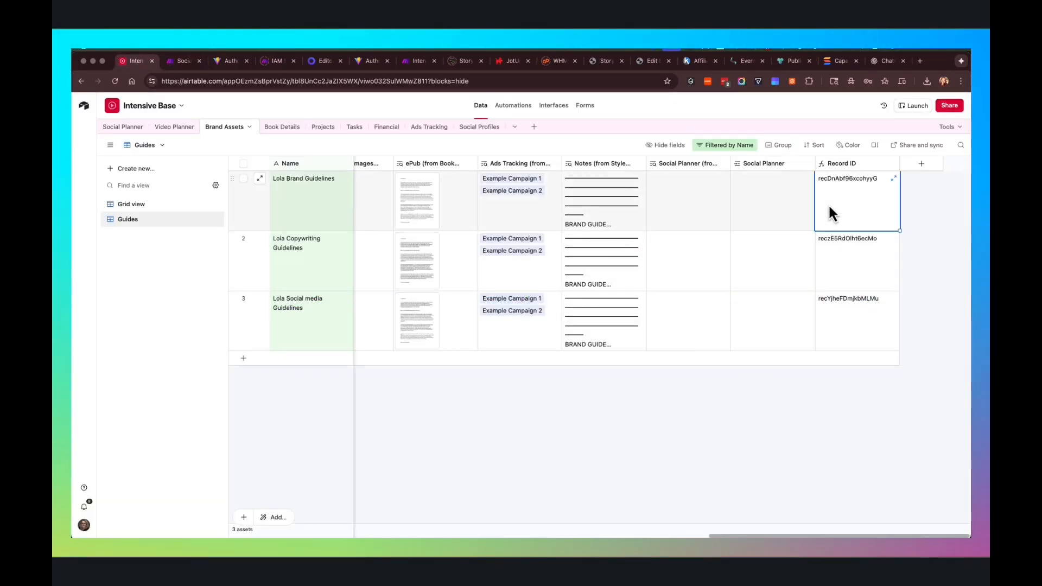
{"action": "key", "text": "super+c"}
{"action": "key", "text": "Down"}
{"action": "key", "text": "super+v"}
{"action": "key", "text": "Down"}
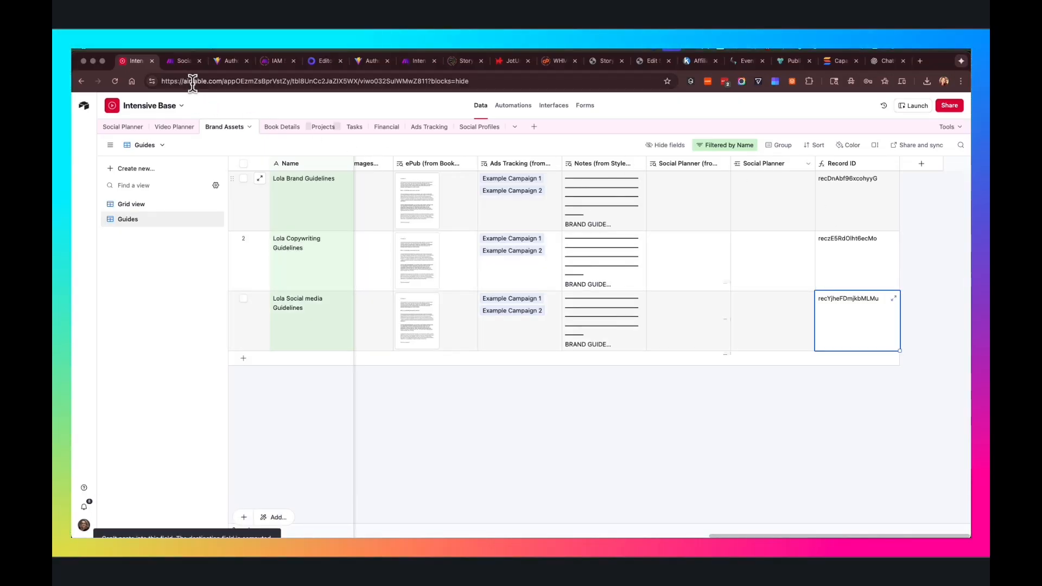
{"action": "left_click", "coordinate": [183, 61]}
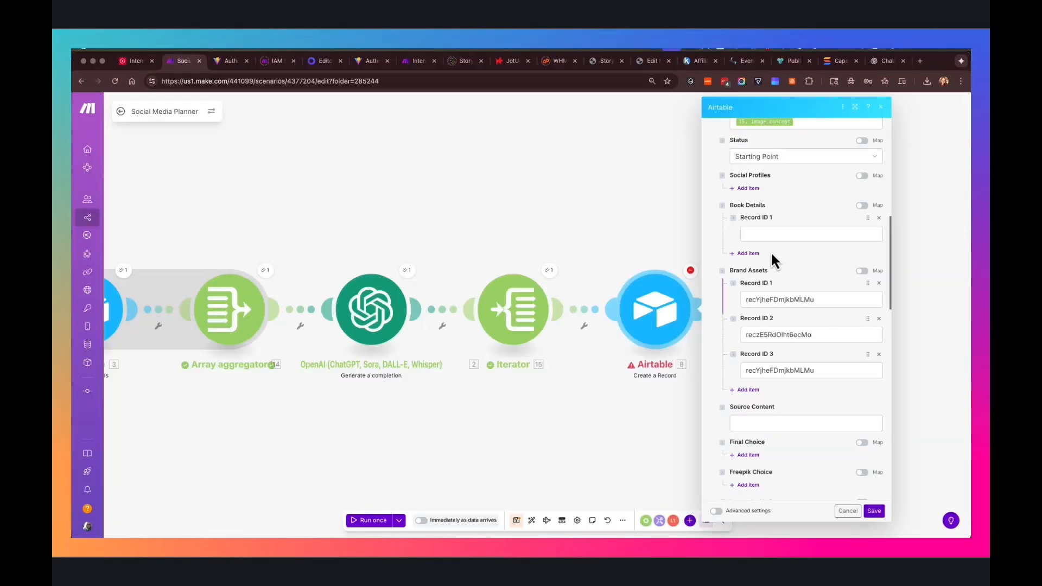
{"action": "left_click", "coordinate": [848, 513]}
Step: Reopen the Create a Record module, set Brand Assets Record ID 1 to recYjheFDmjkbMLMu from the clipboard history, and clear Record ID 2
{"action": "left_click", "coordinate": [674, 340]}
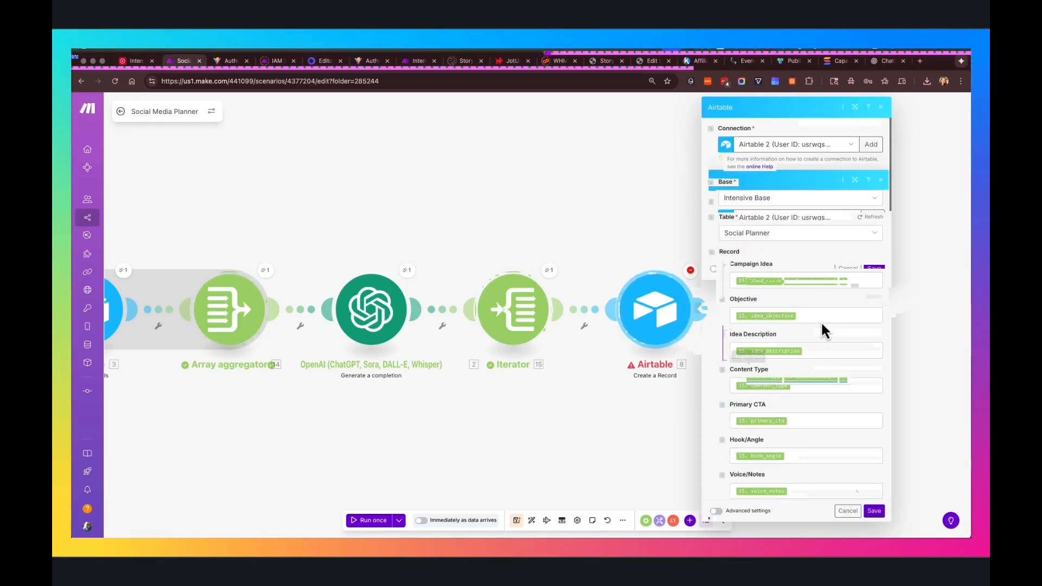
{"action": "scroll", "coordinate": [822, 326], "scroll_direction": "down", "scroll_amount": 10}
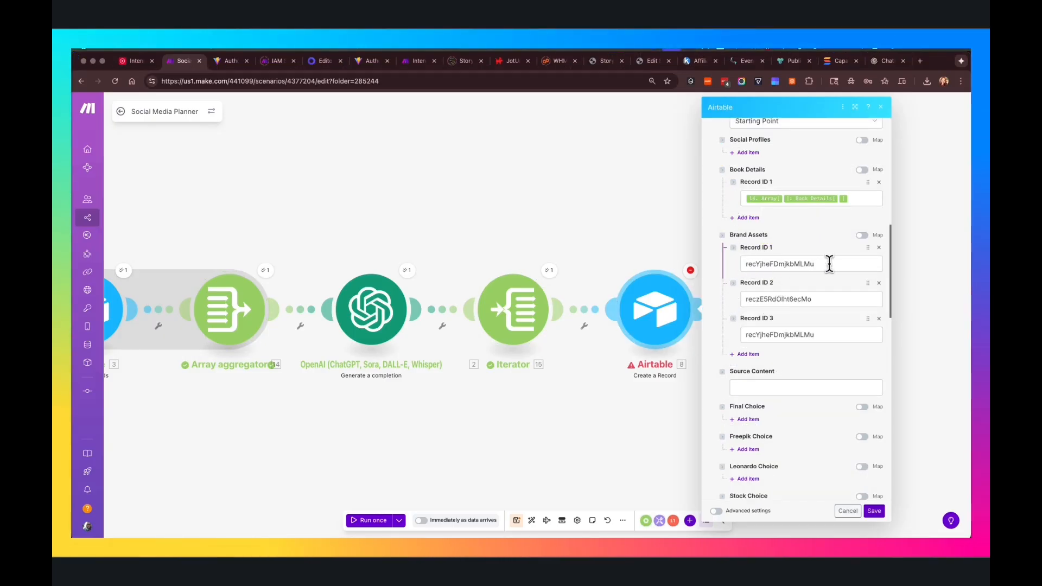
{"action": "mouse_move", "coordinate": [744, 264]}
{"action": "left_mouse_down"}
{"action": "mouse_move", "coordinate": [822, 265]}
{"action": "mouse_move", "coordinate": [745, 265]}
{"action": "left_mouse_up"}
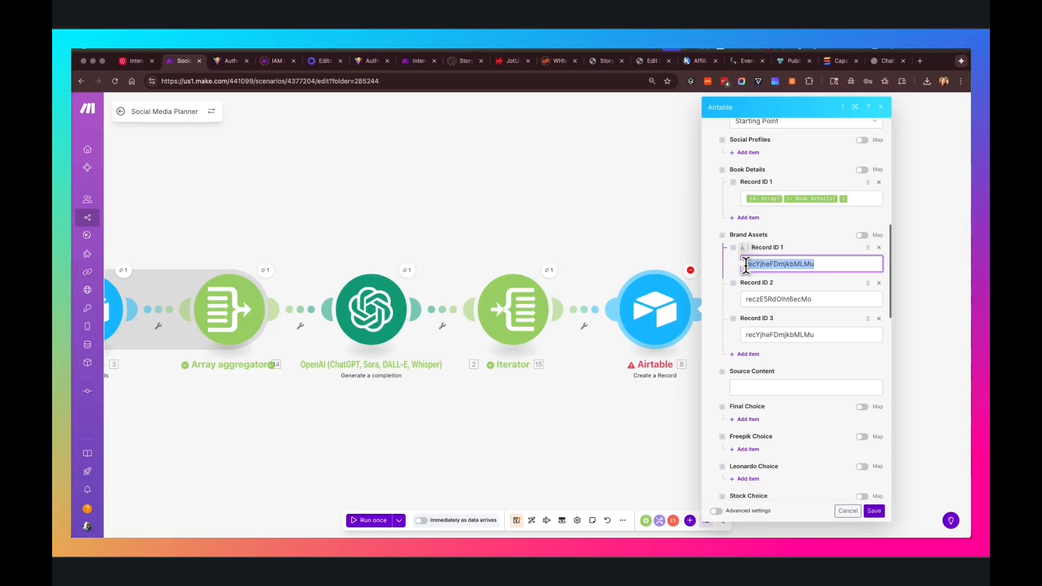
{"action": "left_click", "coordinate": [785, 51]}
{"action": "left_click", "coordinate": [796, 142]}
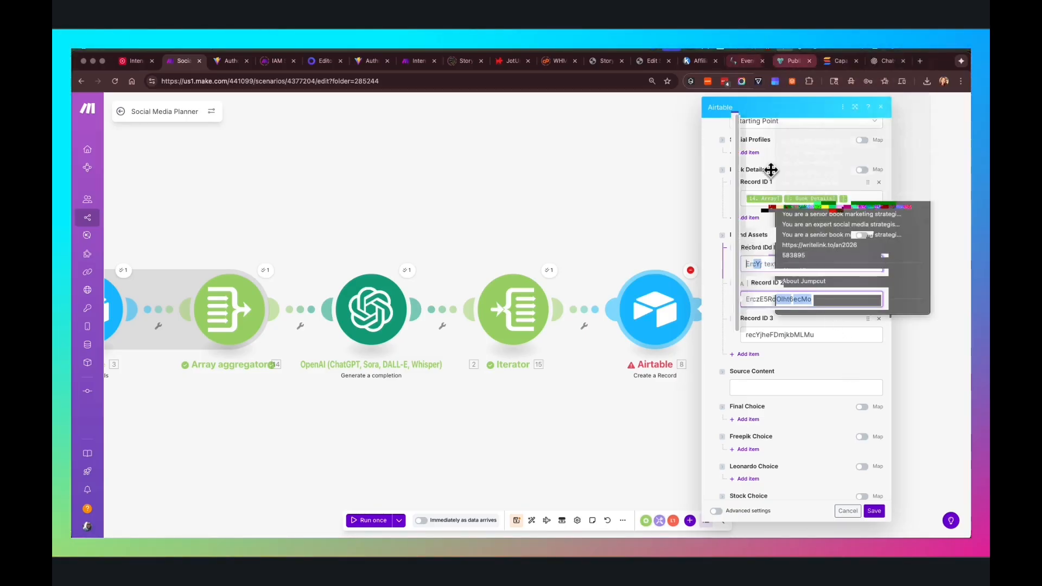
{"action": "left_click", "coordinate": [786, 50]}
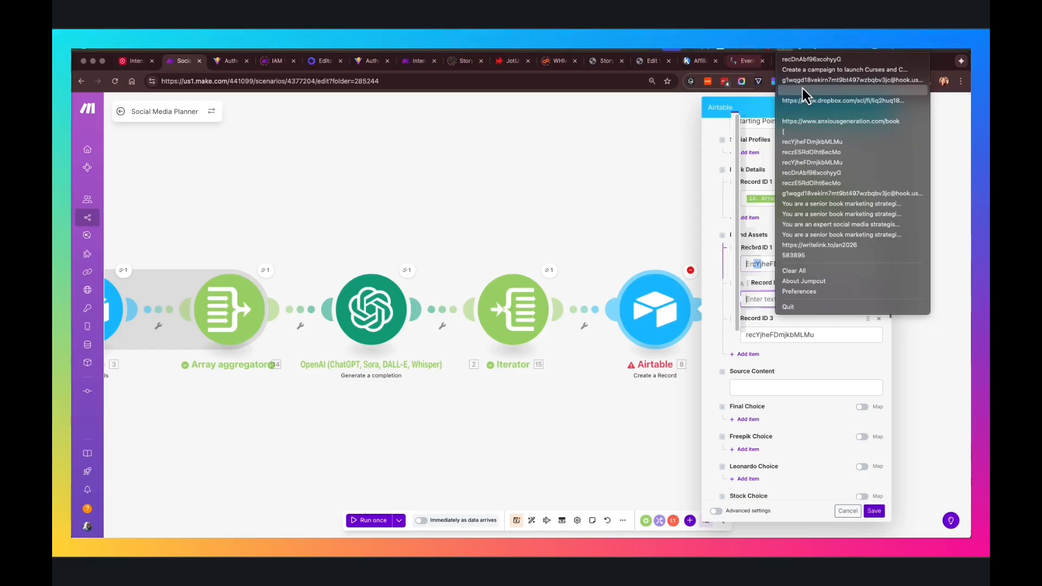
{"action": "left_click", "coordinate": [806, 144]}
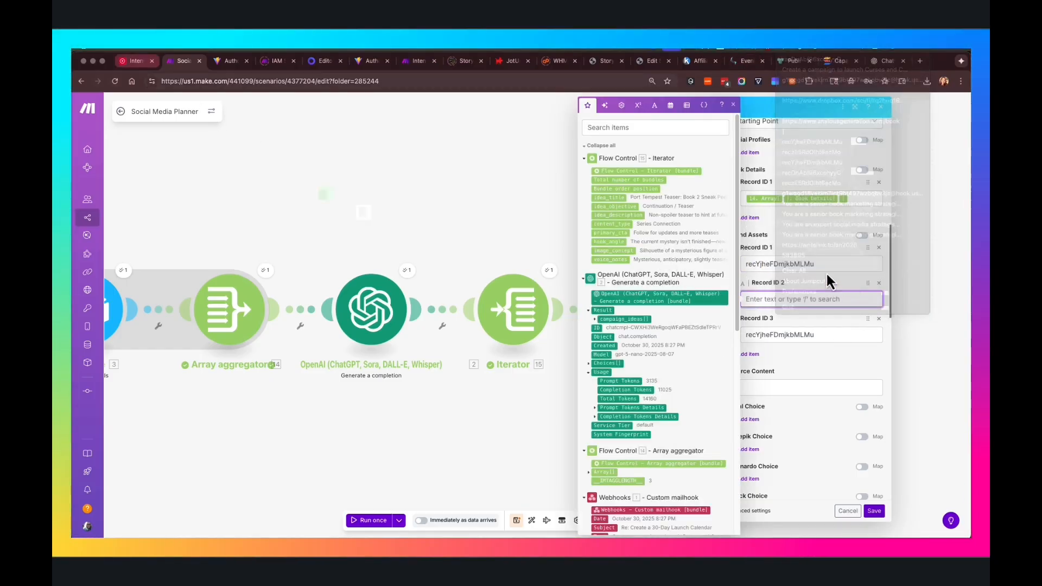
Step: Copy the Lola Copywriting Guidelines record ID in Airtable and enter reczE5RdOlht6ecMo as Brand Assets Record ID 2 in Make
{"action": "left_click", "coordinate": [136, 61]}
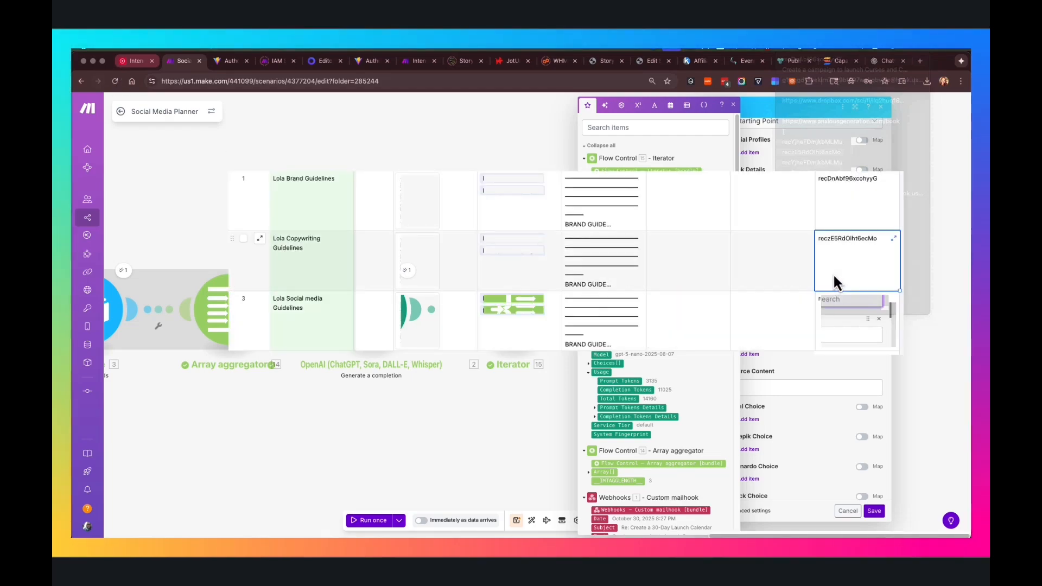
{"action": "key", "text": "super+c"}
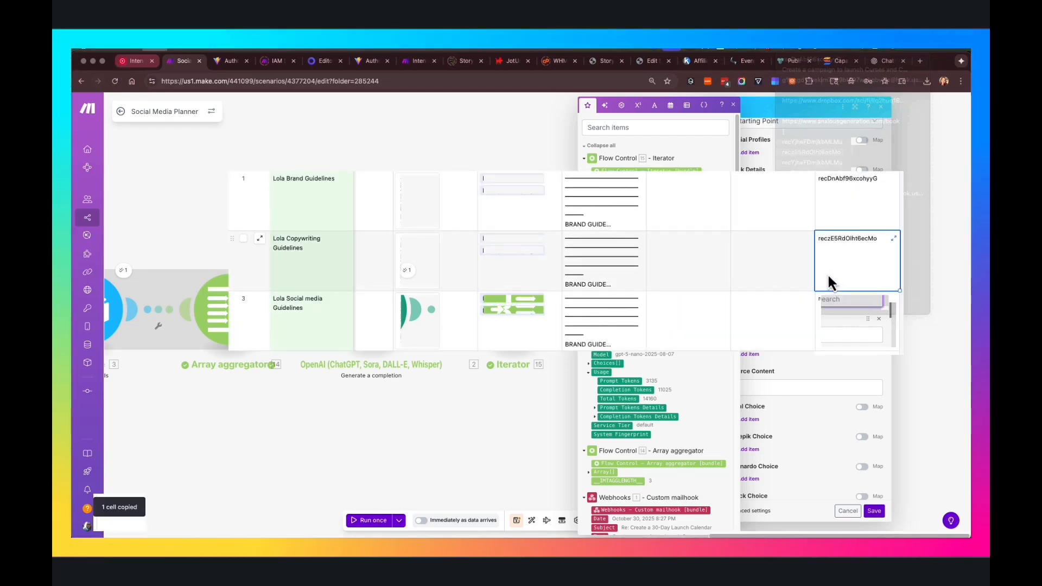
{"action": "left_click", "coordinate": [180, 61]}
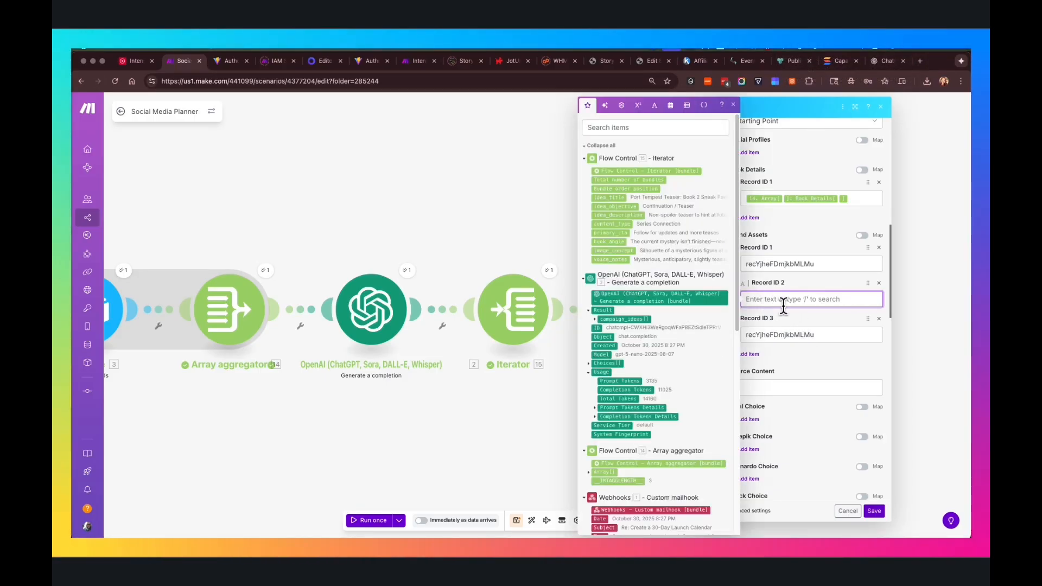
{"action": "key", "text": "super+v"}
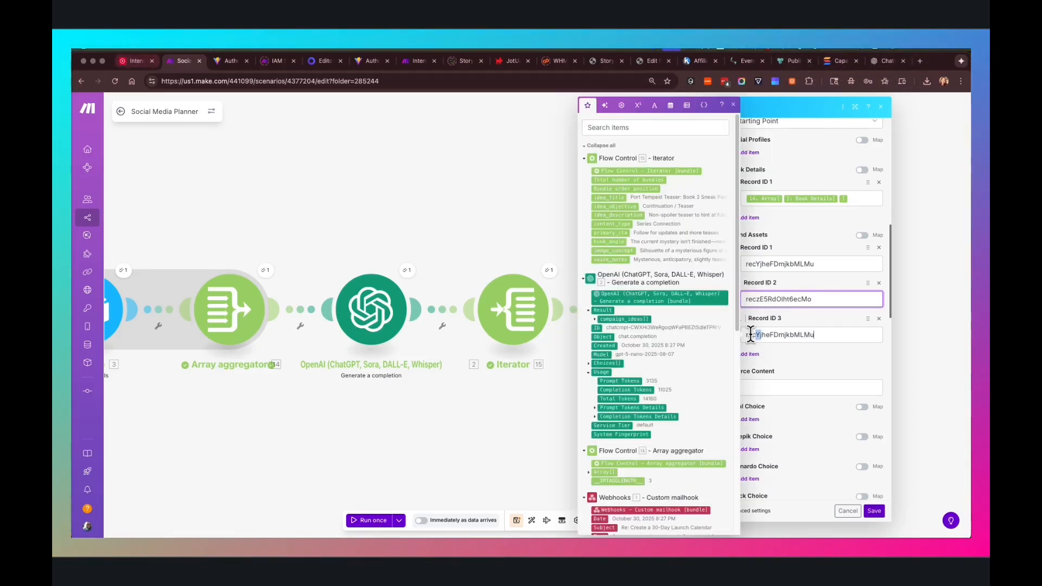
Step: Copy the Lola Brand Guidelines record ID in Airtable and enter recDnAbf96xcohyyG as Brand Assets Record ID 3 in Make
{"action": "left_click", "coordinate": [132, 63]}
{"action": "left_click", "coordinate": [853, 207]}
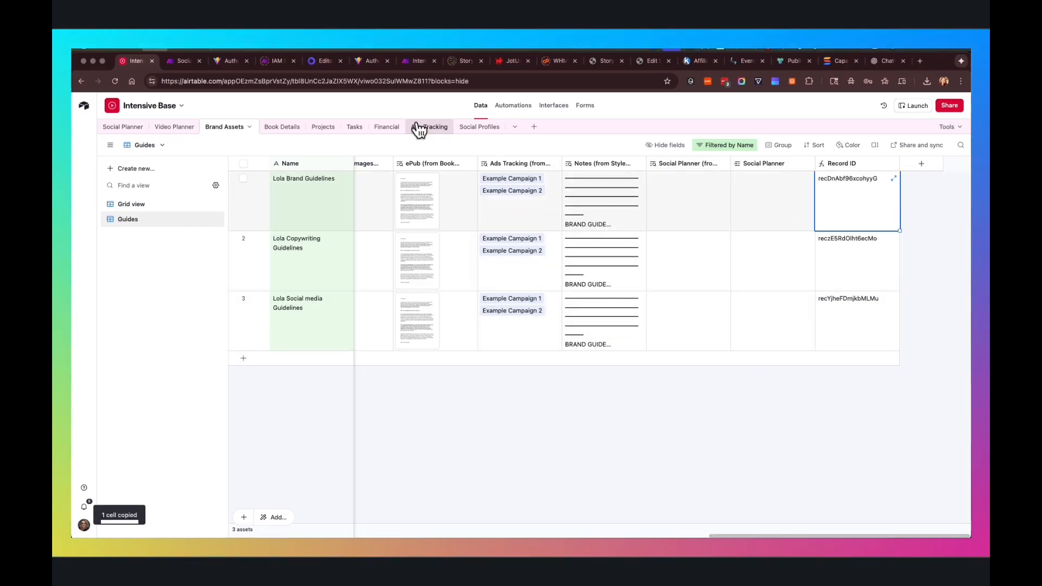
{"action": "left_click", "coordinate": [181, 61]}
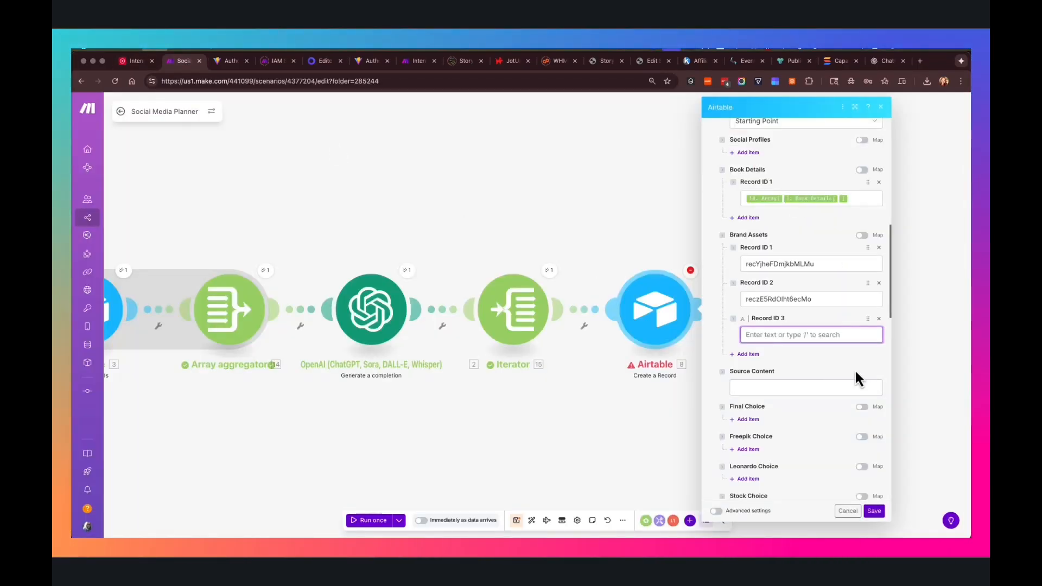
{"action": "left_click", "coordinate": [762, 334]}
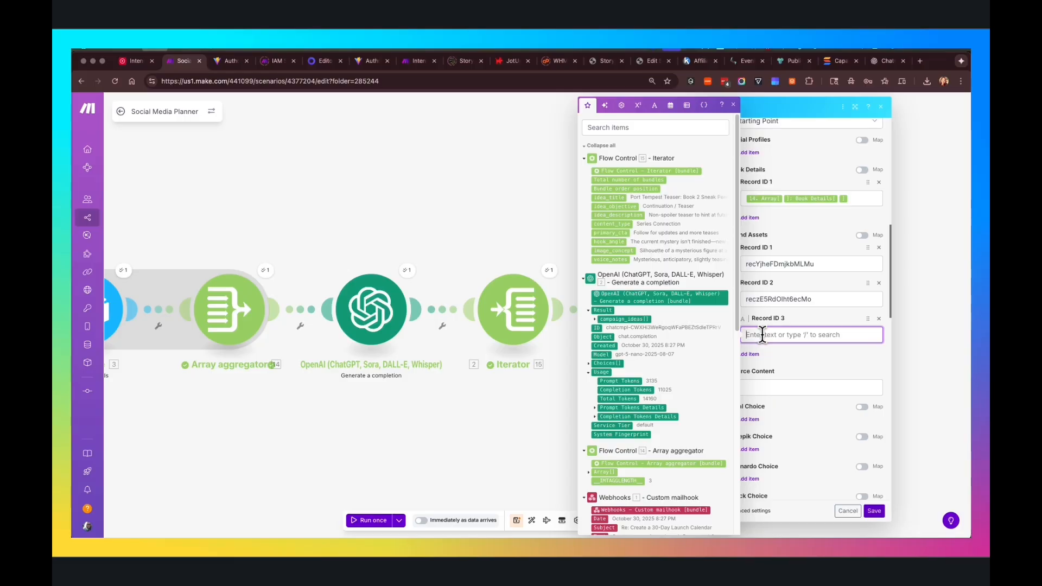
{"action": "left_click", "coordinate": [835, 367]}
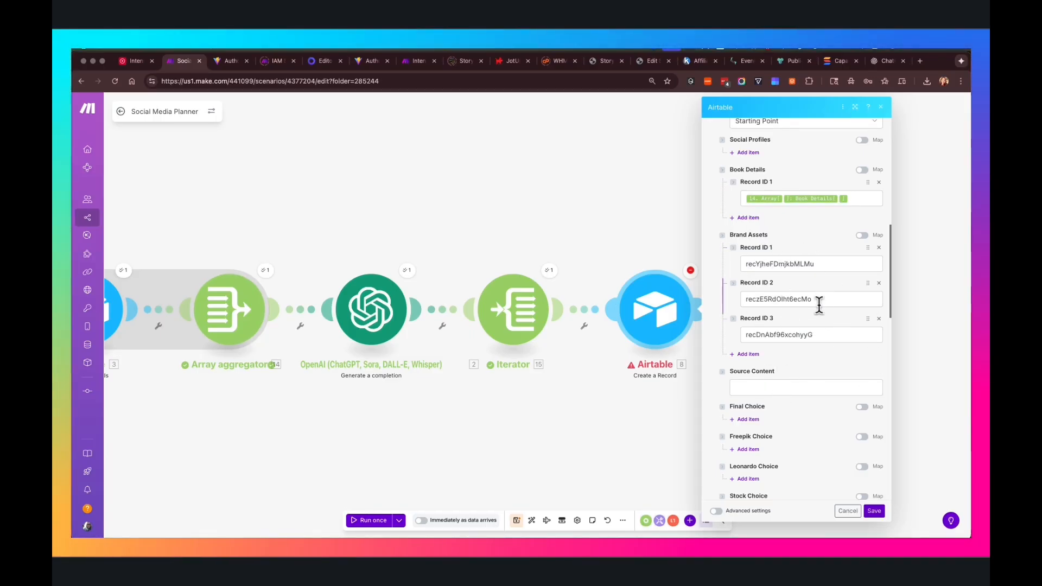
Step: Save the Create a Record module and the Social Media Planner scenario
{"action": "left_click", "coordinate": [874, 510]}
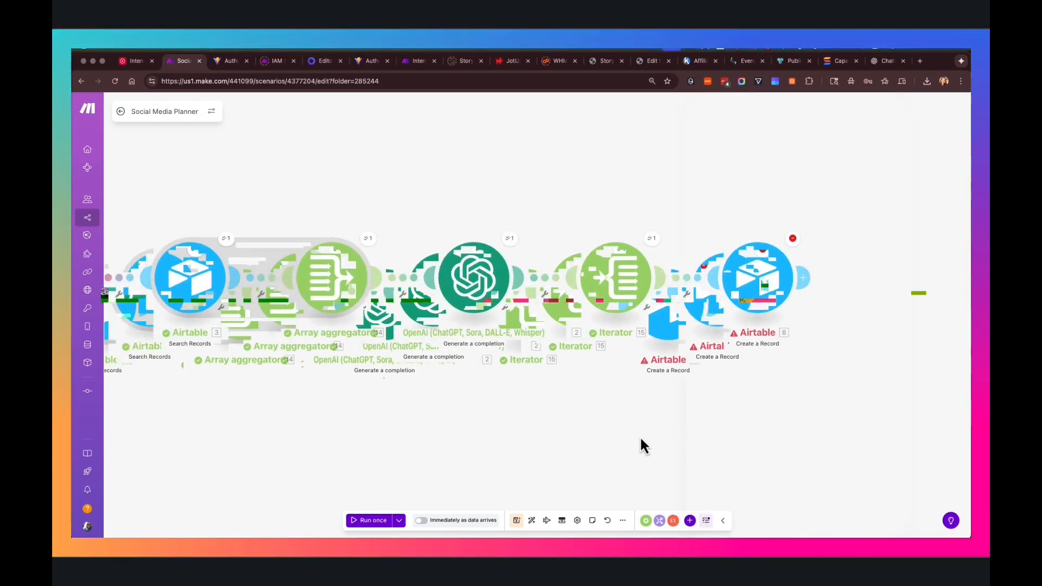
{"action": "left_click_drag", "start_coordinate": [472, 422], "coordinate": [493, 412]}
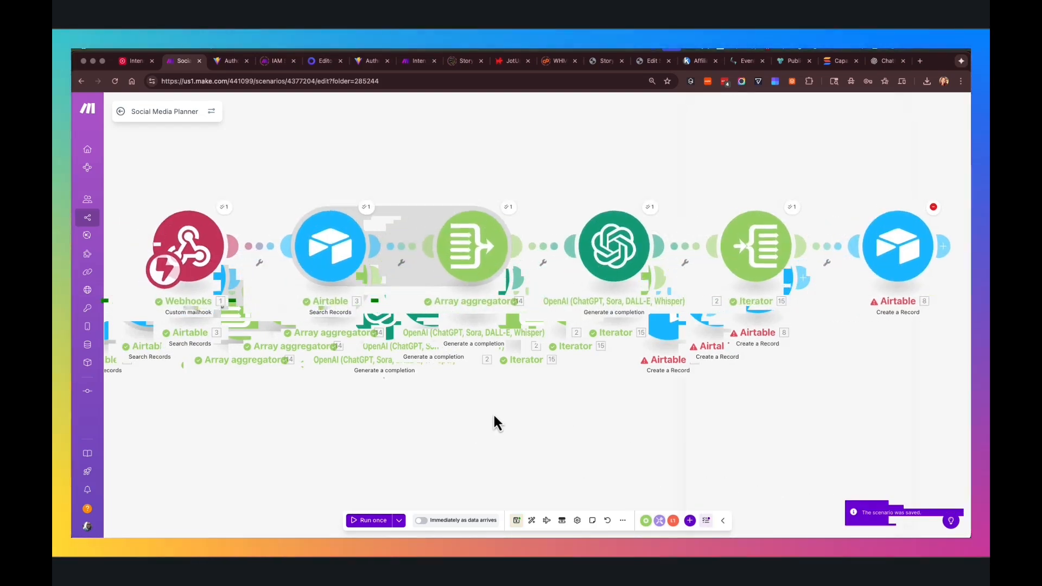
{"action": "left_click", "coordinate": [518, 521]}
{"action": "scroll", "coordinate": [541, 436], "scroll_direction": "down", "scroll_amount": 3}
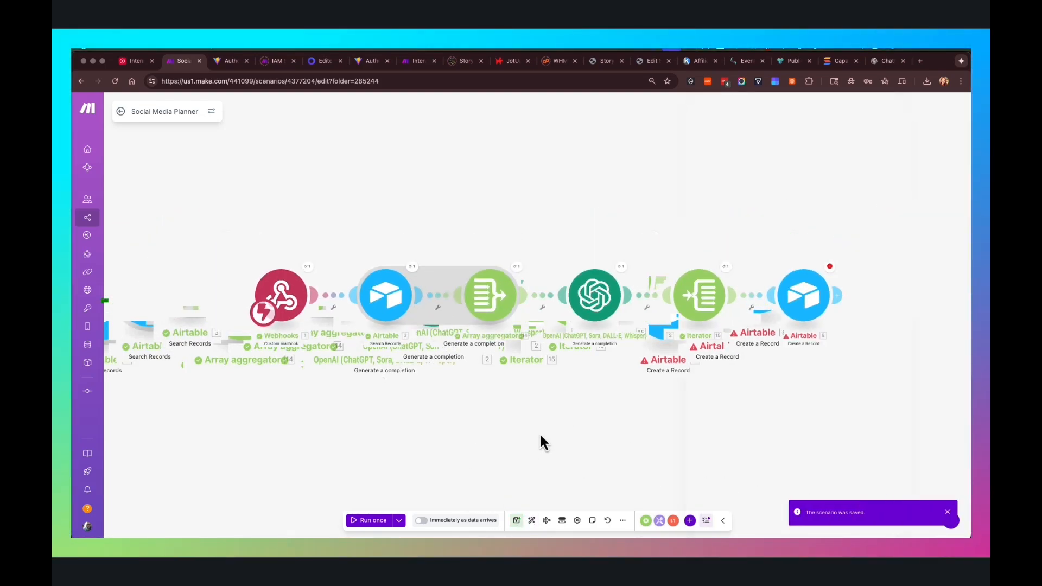
Step: Run the Social Media Planner scenario once and bring up the Create a 30-Day Launch Calendar email thread
{"action": "left_click_drag", "start_coordinate": [532, 442], "coordinate": [535, 402]}
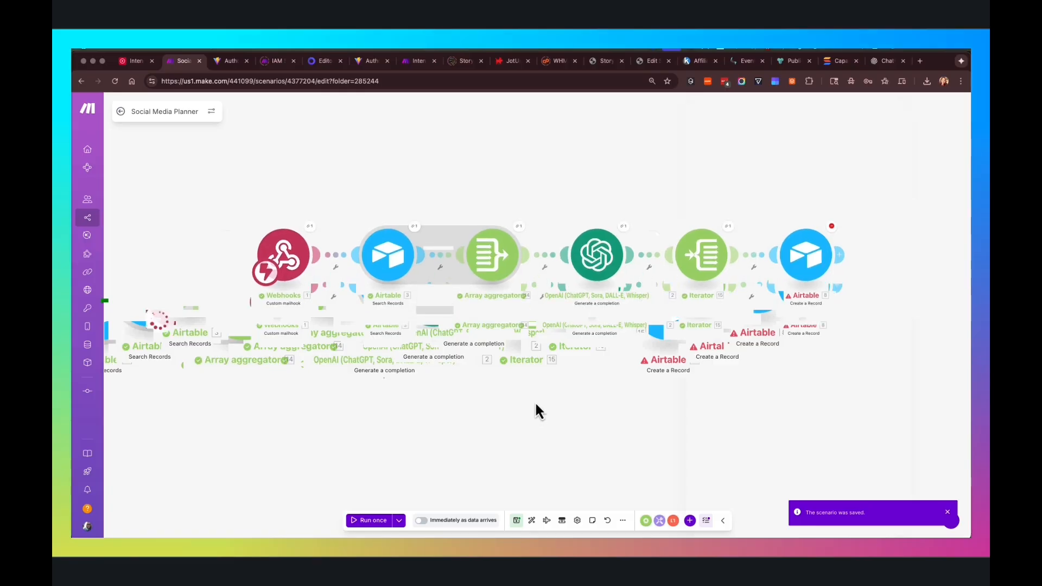
{"action": "left_click", "coordinate": [387, 519]}
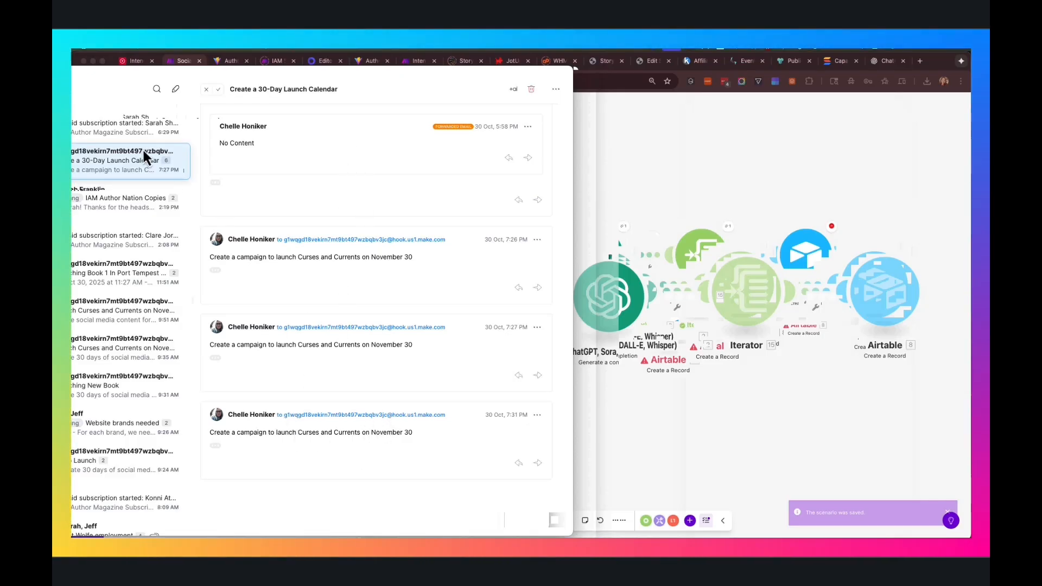
{"action": "left_click_drag", "start_coordinate": [155, 73], "coordinate": [72, 87]}
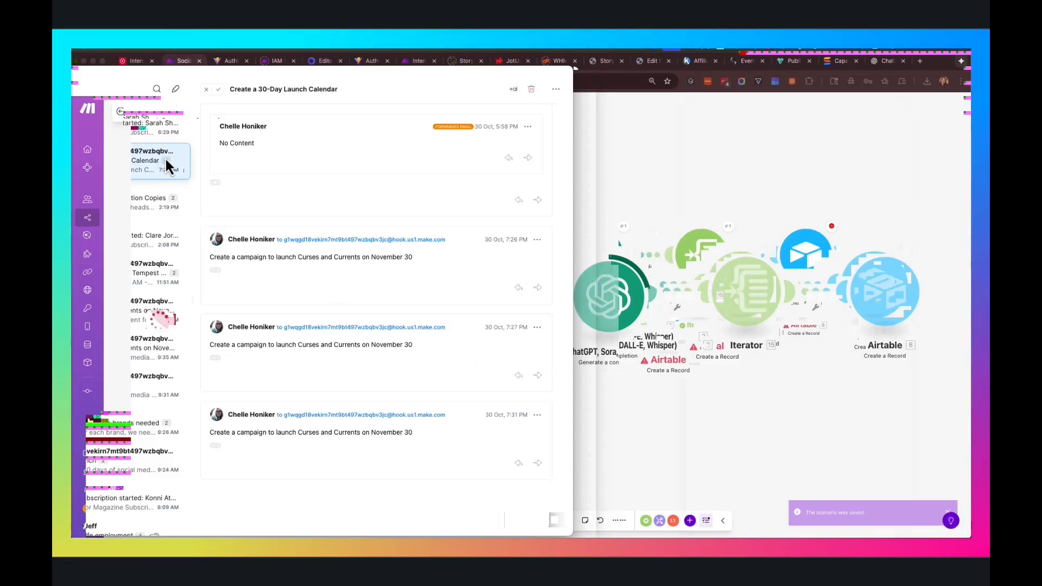
Step: Switch to Airtable and check the Social Planner's Starting Point view for the campaign ideas generated by the scenario
{"action": "left_click", "coordinate": [128, 62]}
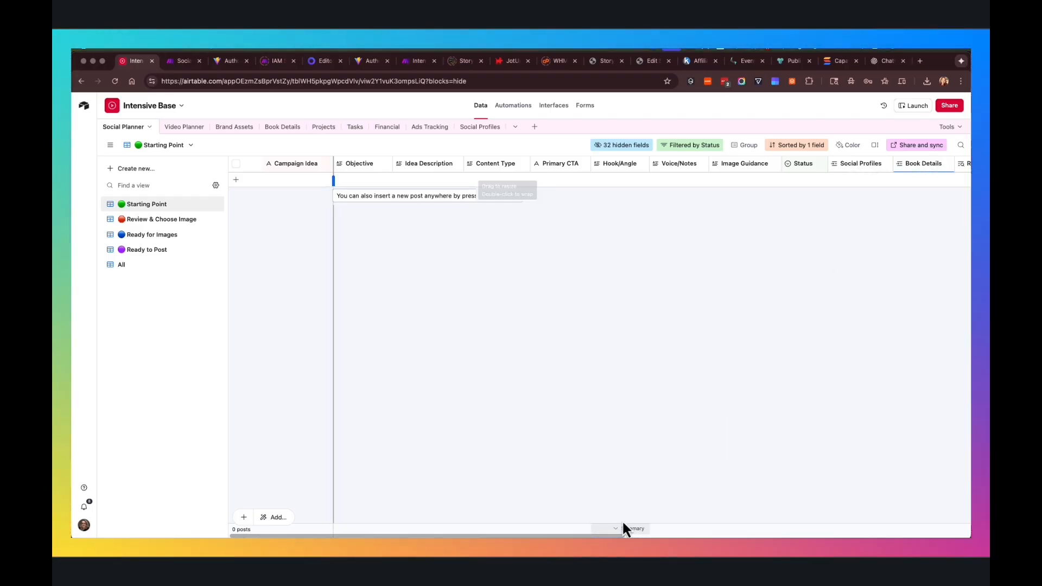
{"action": "left_click_drag", "start_coordinate": [579, 536], "coordinate": [691, 536]}
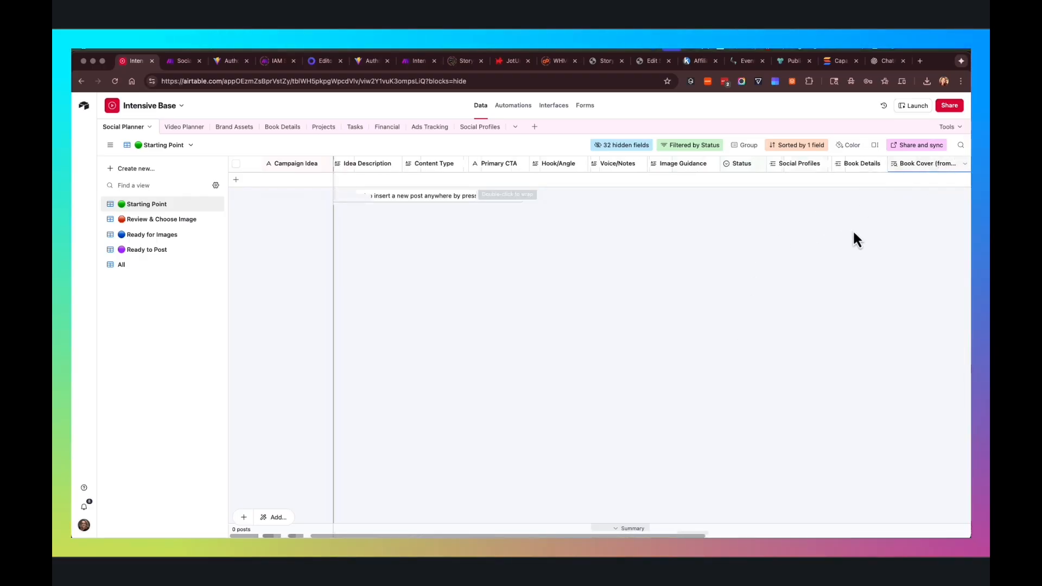
{"action": "left_click_drag", "start_coordinate": [690, 535], "coordinate": [611, 536]}
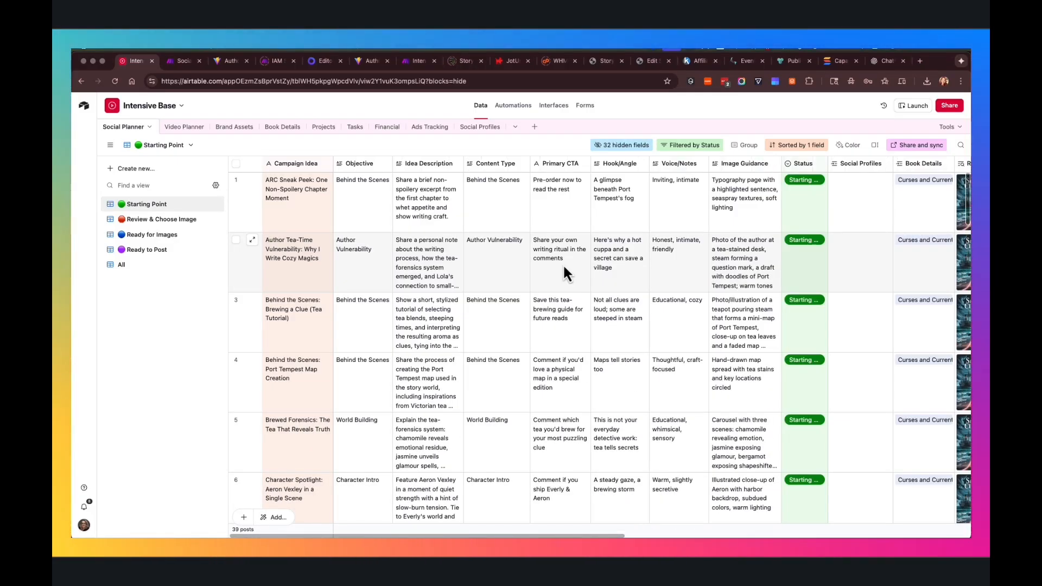
{"action": "scroll", "coordinate": [378, 309], "scroll_direction": "down", "scroll_amount": 10}
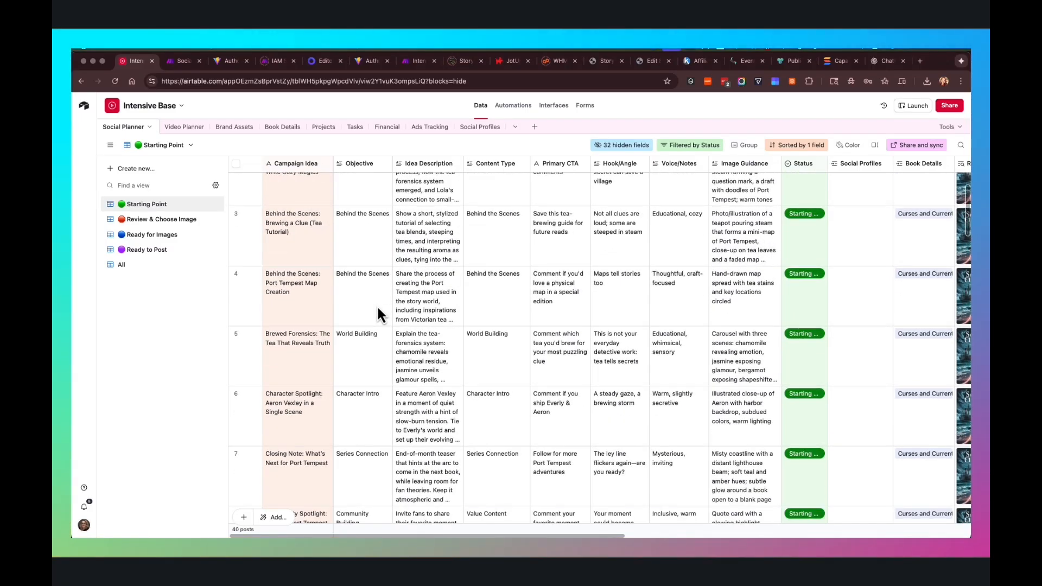
{"action": "scroll", "coordinate": [376, 305], "scroll_direction": "down", "scroll_amount": 20}
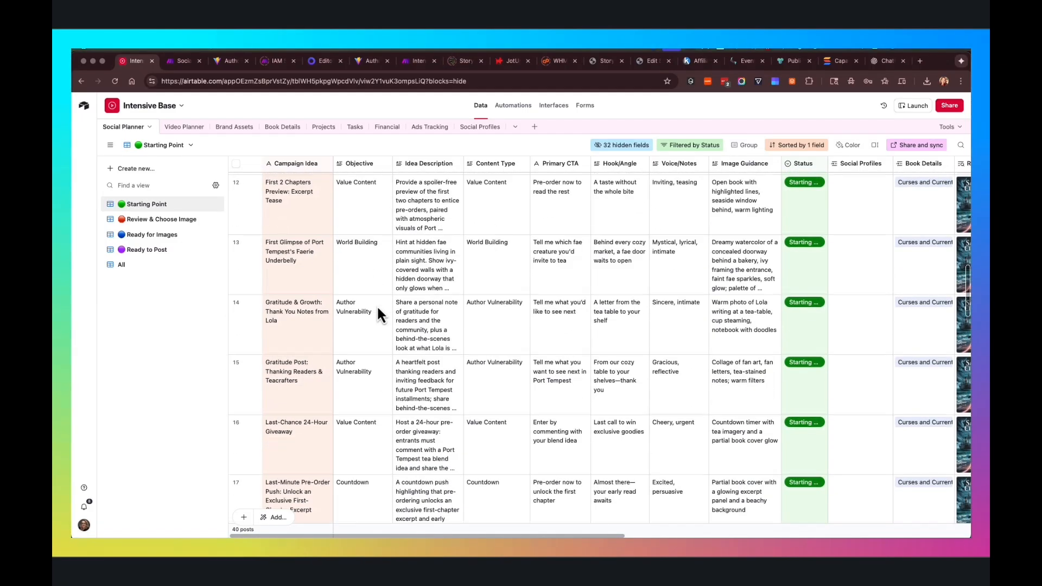
{"action": "scroll", "coordinate": [377, 305], "scroll_direction": "down", "scroll_amount": 20}
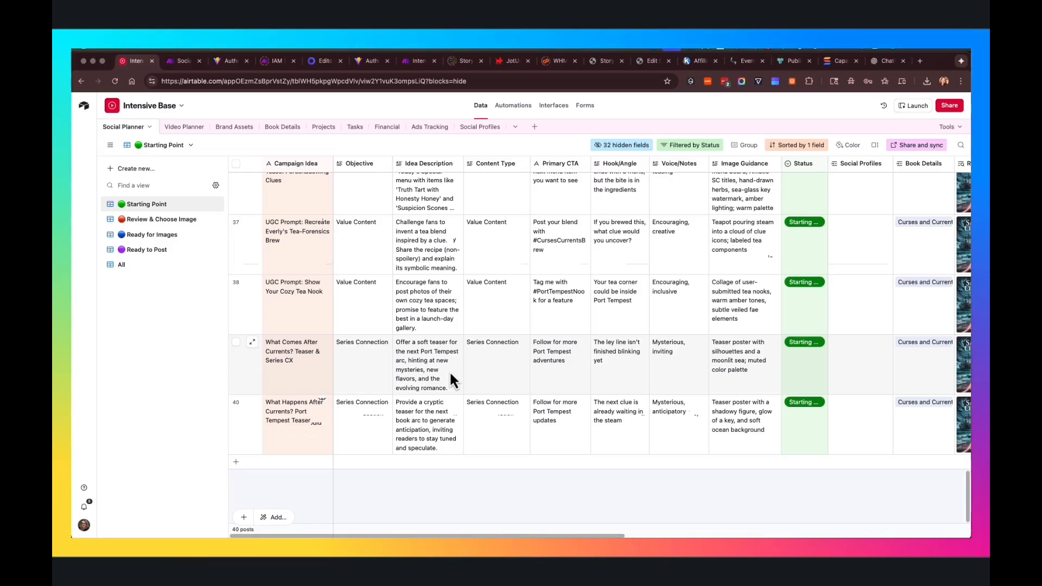
{"action": "scroll", "coordinate": [451, 376], "scroll_direction": "up", "scroll_amount": 5}
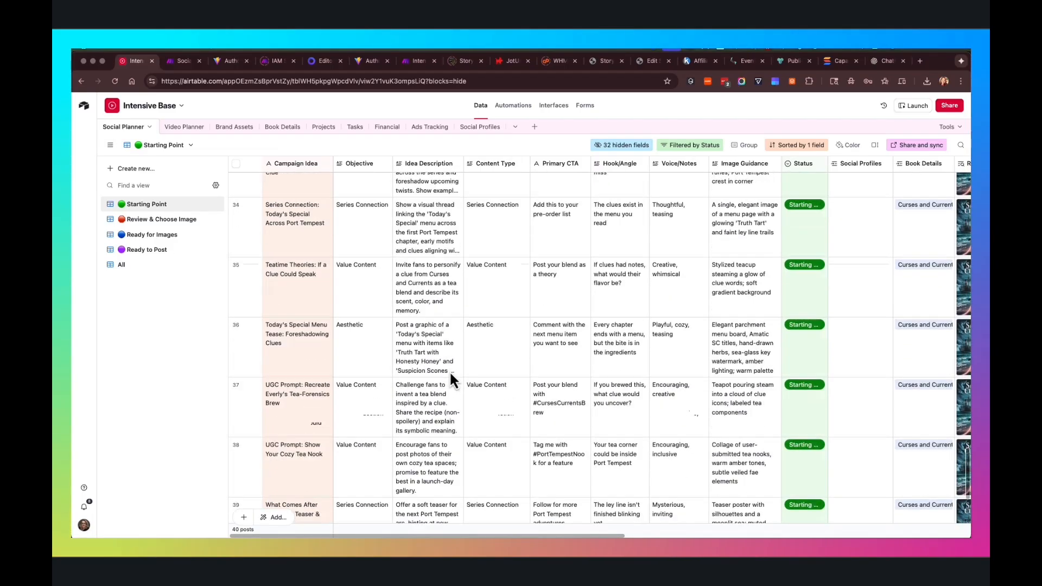
{"action": "scroll", "coordinate": [450, 374], "scroll_direction": "up", "scroll_amount": 20}
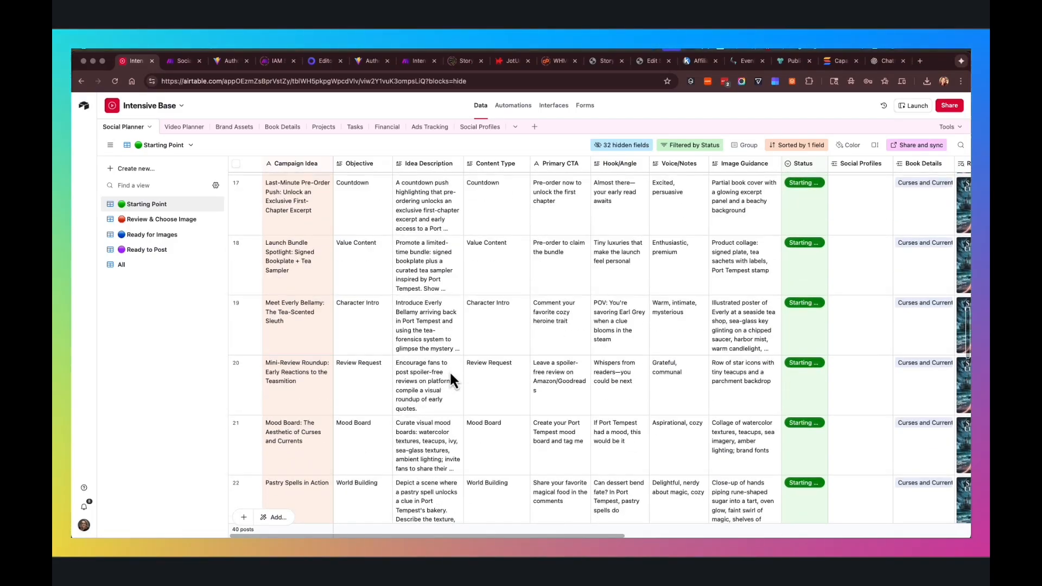
{"action": "scroll", "coordinate": [450, 374], "scroll_direction": "up", "scroll_amount": 8}
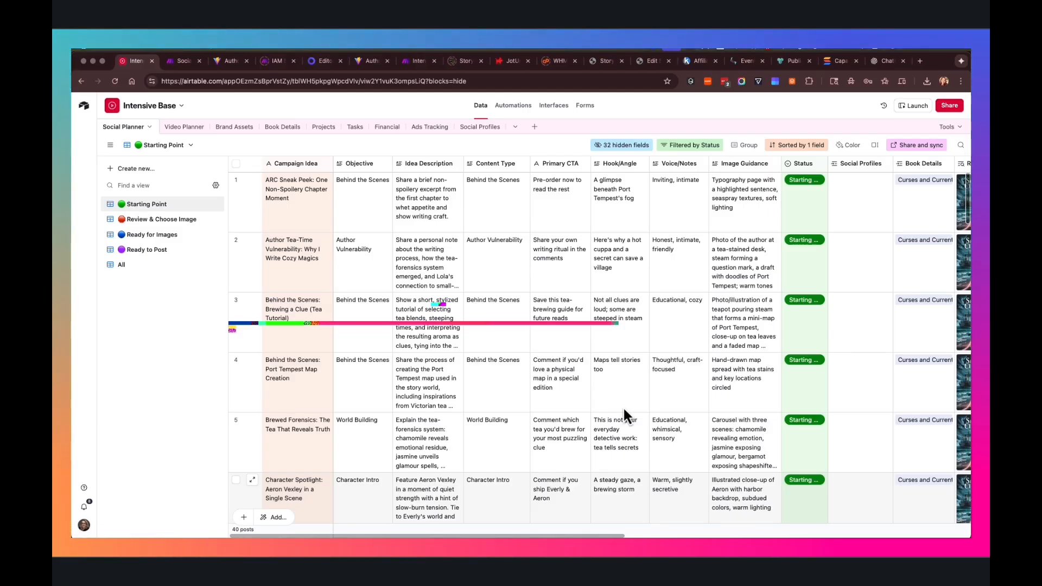
Step: Read through the first half of the campaign ideas, including their objectives, descriptions, calls to action and image guidance
{"action": "mouse_move", "coordinate": [597, 535]}
{"action": "left_mouse_down"}
{"action": "mouse_move", "coordinate": [912, 520]}
{"action": "mouse_move", "coordinate": [792, 535]}
{"action": "mouse_move", "coordinate": [597, 536]}
{"action": "left_mouse_up"}
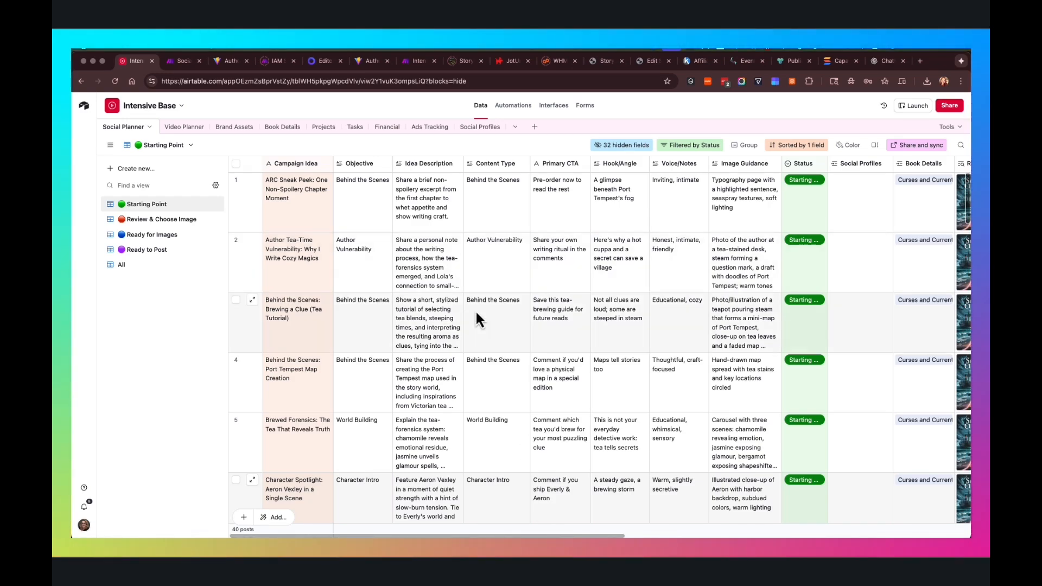
{"action": "scroll", "coordinate": [612, 330], "scroll_direction": "down", "scroll_amount": 1}
{"action": "scroll", "coordinate": [612, 329], "scroll_direction": "down", "scroll_amount": 2}
{"action": "scroll", "coordinate": [611, 327], "scroll_direction": "down", "scroll_amount": 2}
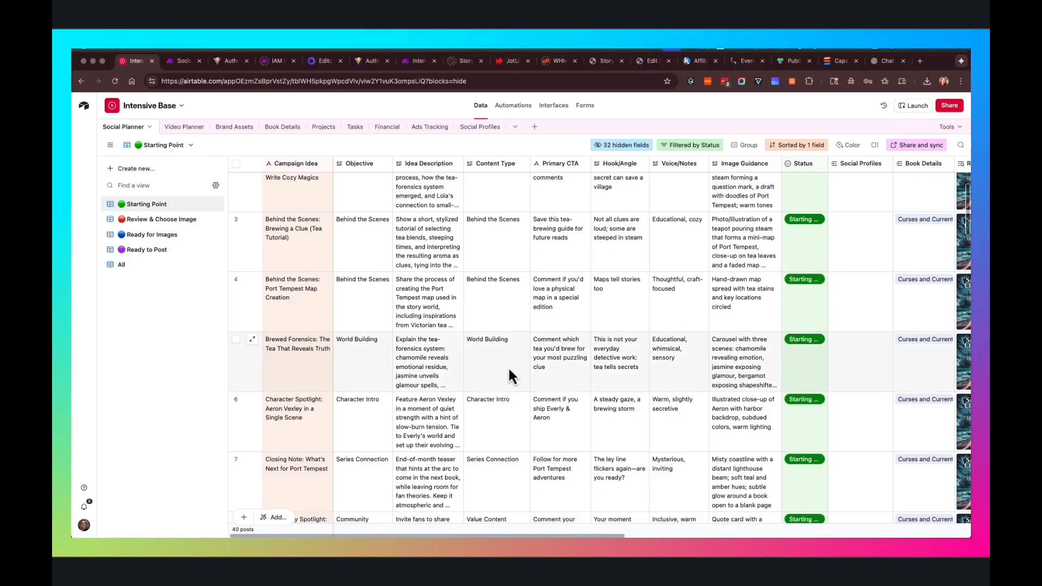
{"action": "scroll", "coordinate": [509, 371], "scroll_direction": "down", "scroll_amount": 1}
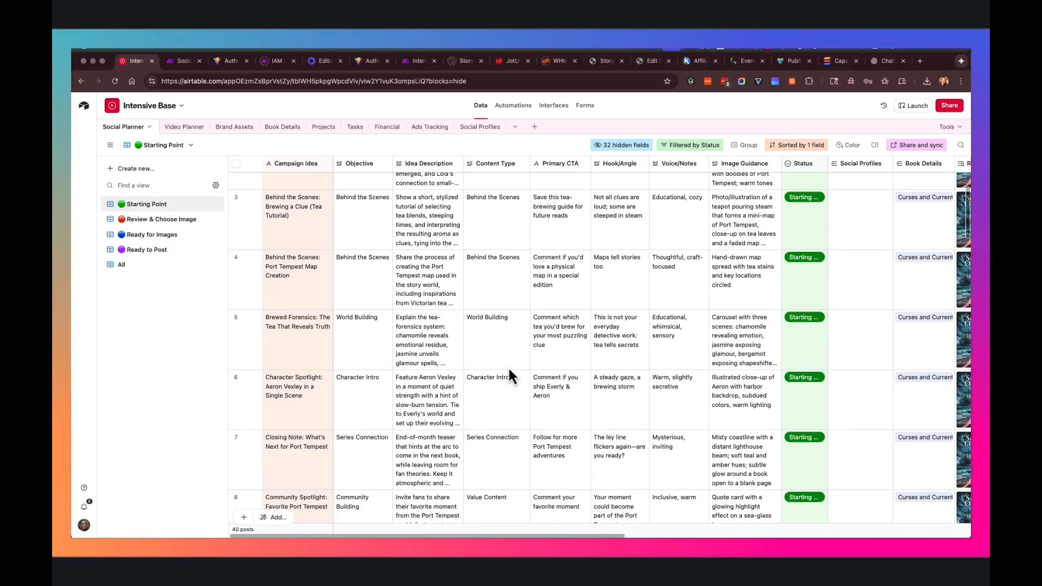
{"action": "scroll", "coordinate": [509, 369], "scroll_direction": "up", "scroll_amount": 1}
{"action": "scroll", "coordinate": [509, 370], "scroll_direction": "down", "scroll_amount": 10}
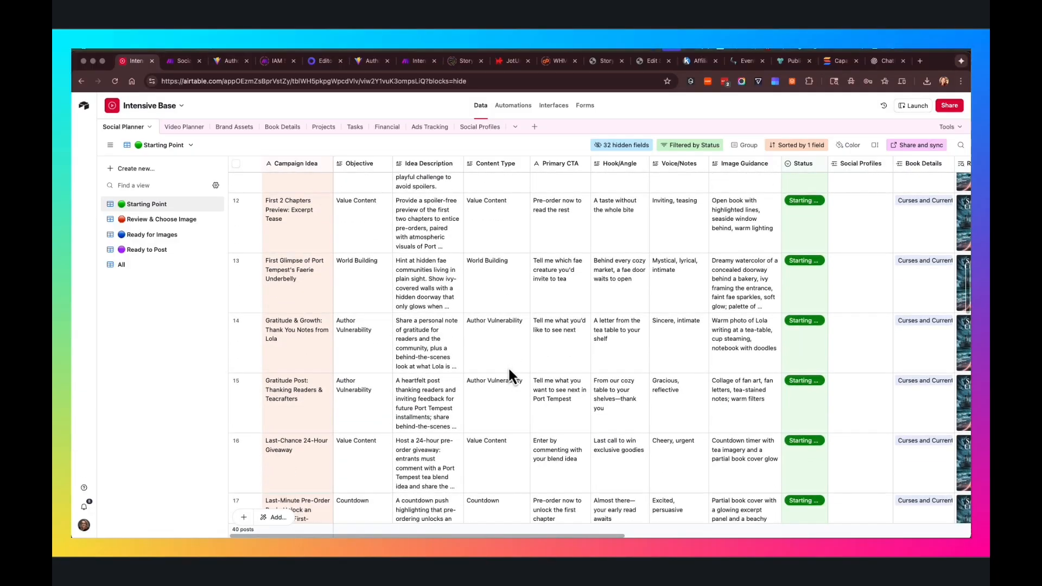
{"action": "scroll", "coordinate": [508, 366], "scroll_direction": "down", "scroll_amount": 2}
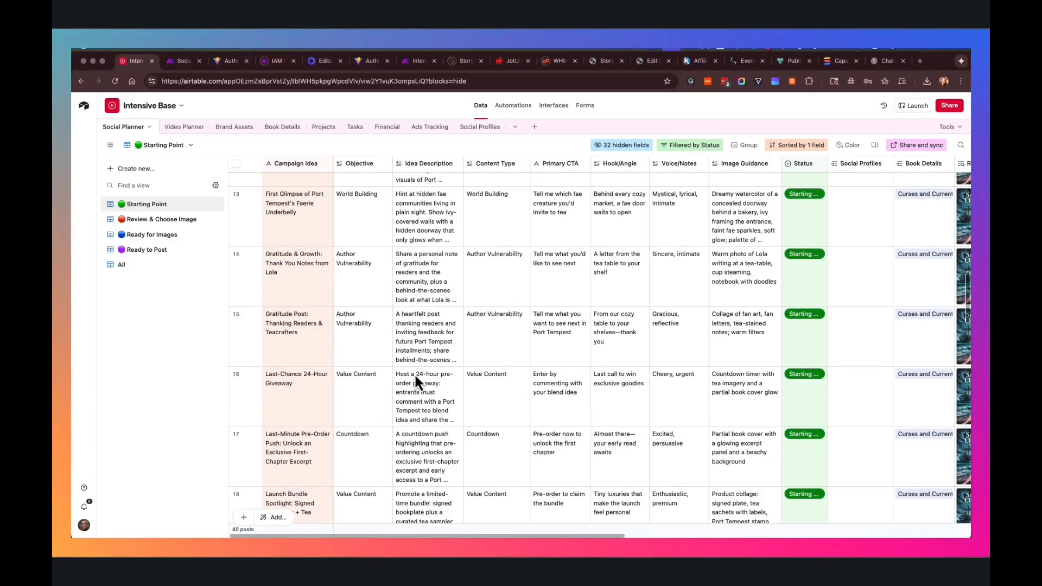
{"action": "scroll", "coordinate": [411, 389], "scroll_direction": "down", "scroll_amount": 1}
{"action": "scroll", "coordinate": [411, 388], "scroll_direction": "down", "scroll_amount": 3}
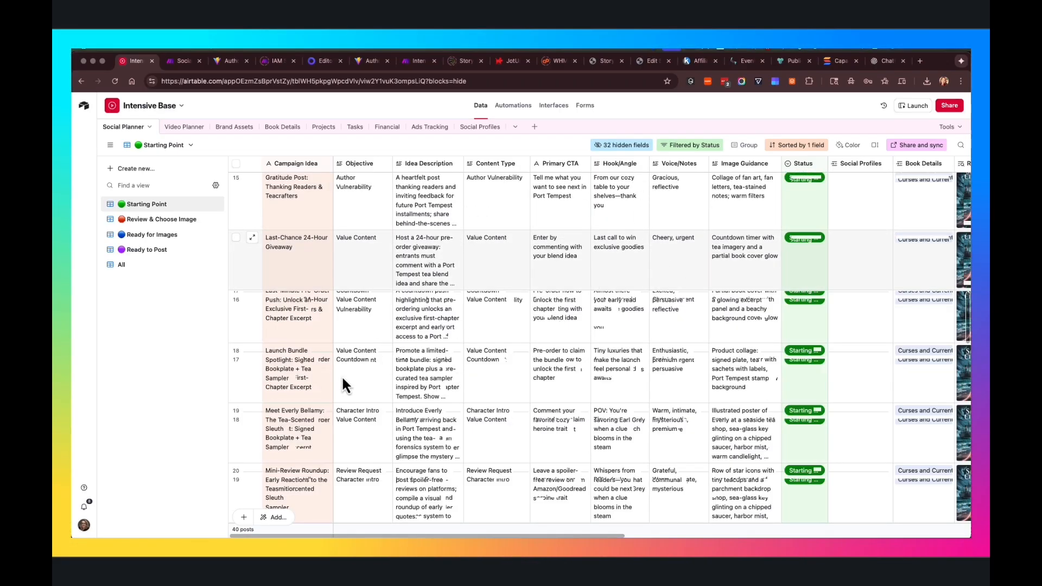
{"action": "right_click", "coordinate": [257, 384]}
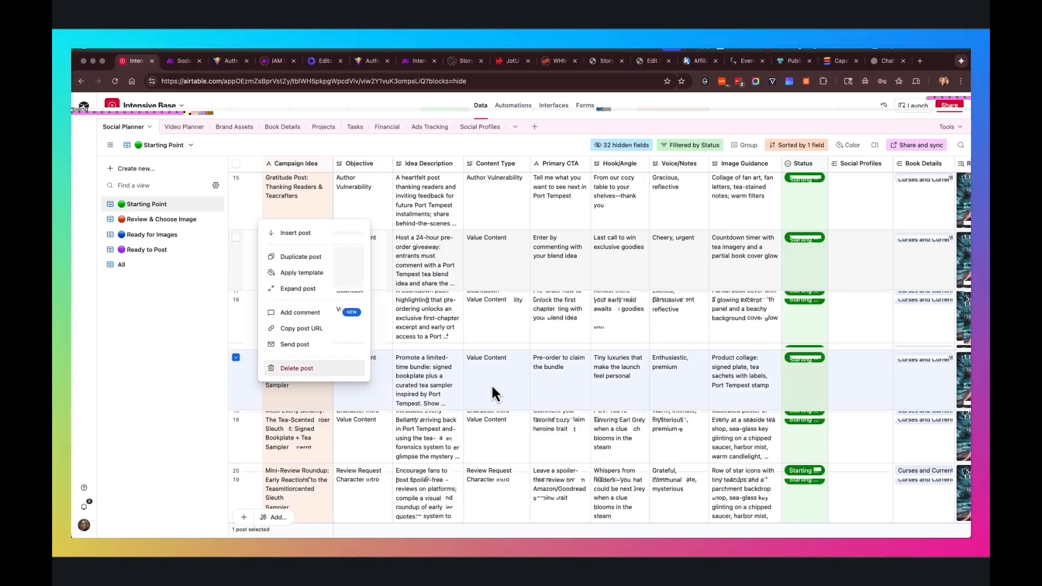
{"action": "left_click", "coordinate": [512, 326]}
{"action": "scroll", "coordinate": [497, 334], "scroll_direction": "down", "scroll_amount": 1}
{"action": "scroll", "coordinate": [487, 375], "scroll_direction": "down", "scroll_amount": 4}
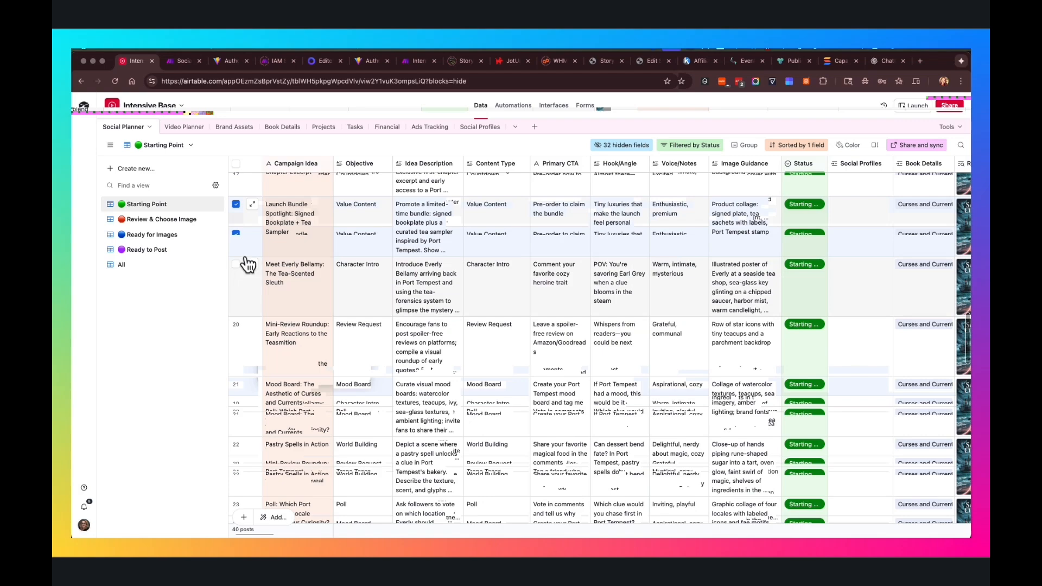
{"action": "left_click", "coordinate": [236, 204]}
Step: Look through the remaining campaign ideas to the end of the list and return to the first post
{"action": "scroll", "coordinate": [532, 394], "scroll_direction": "down", "scroll_amount": 3}
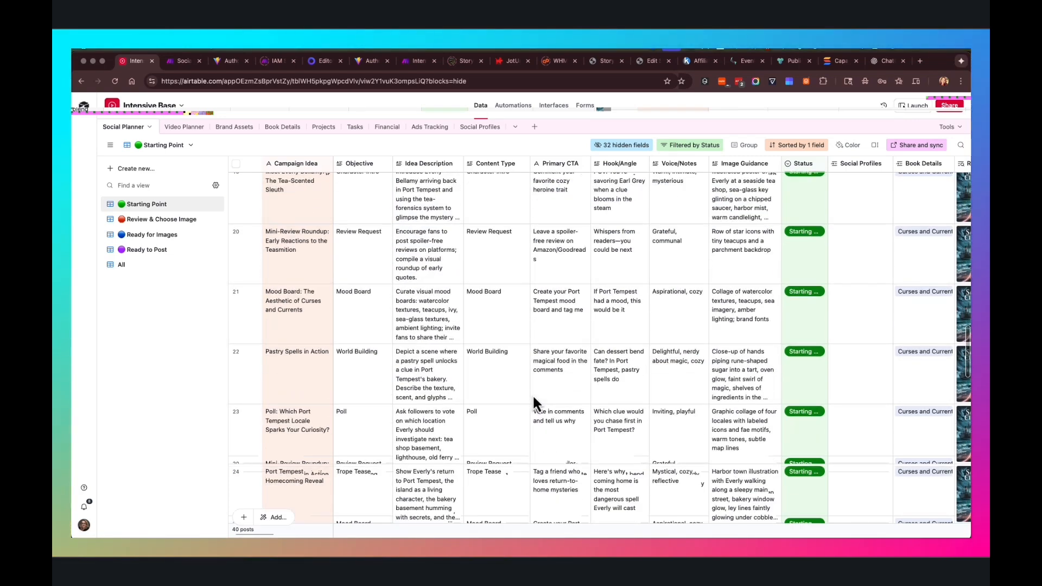
{"action": "scroll", "coordinate": [529, 376], "scroll_direction": "down", "scroll_amount": 10}
{"action": "scroll", "coordinate": [433, 426], "scroll_direction": "down", "scroll_amount": 6}
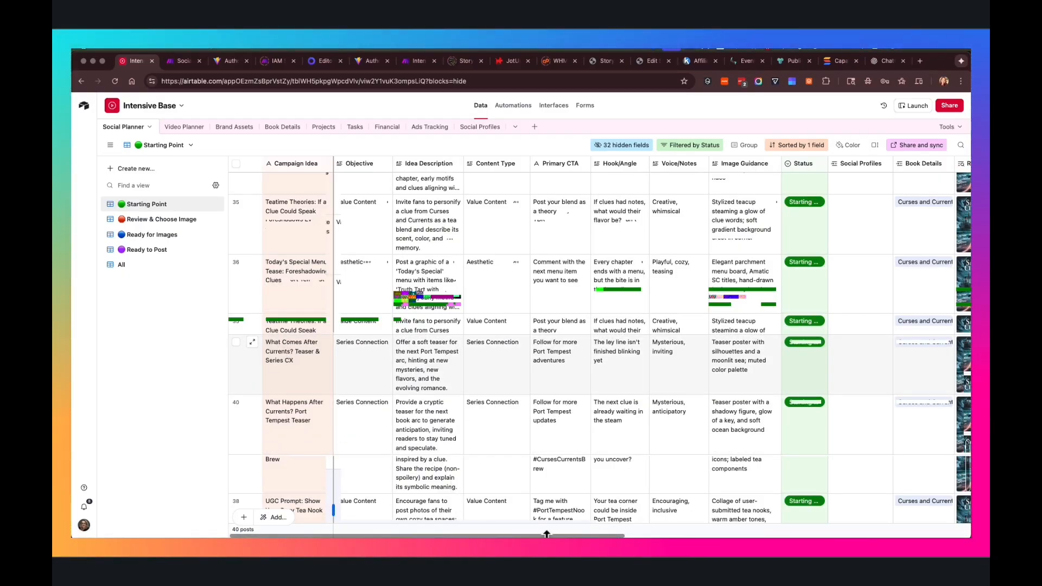
{"action": "scroll", "coordinate": [569, 494], "scroll_direction": "up", "scroll_amount": 20}
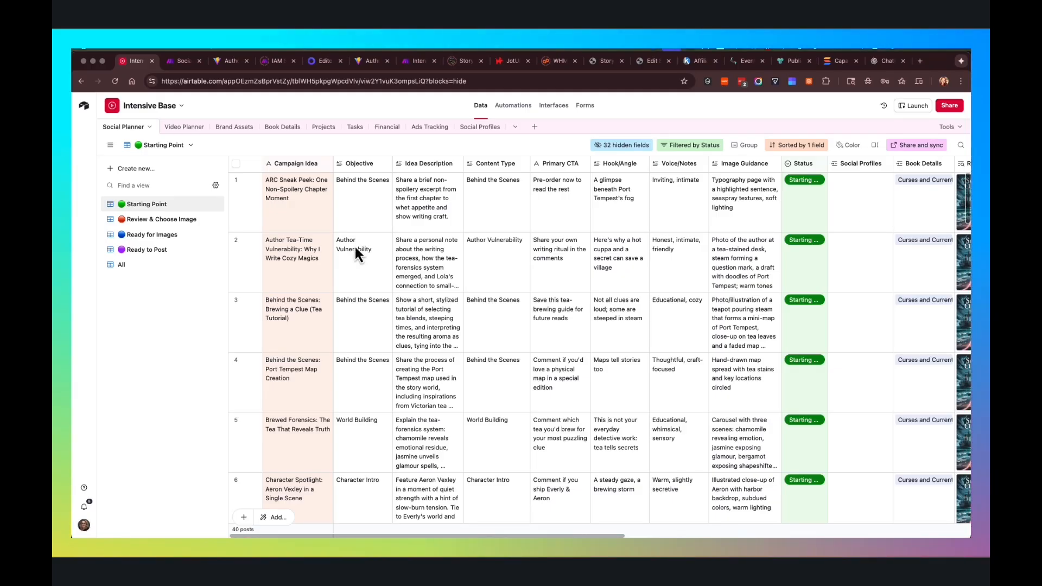
Step: Link TikTok, Instagram, Facebook, YouTube, LinkedInURN and Threads as the Social Profiles of the first post, ARC Sneak Peek
{"action": "left_click", "coordinate": [836, 181]}
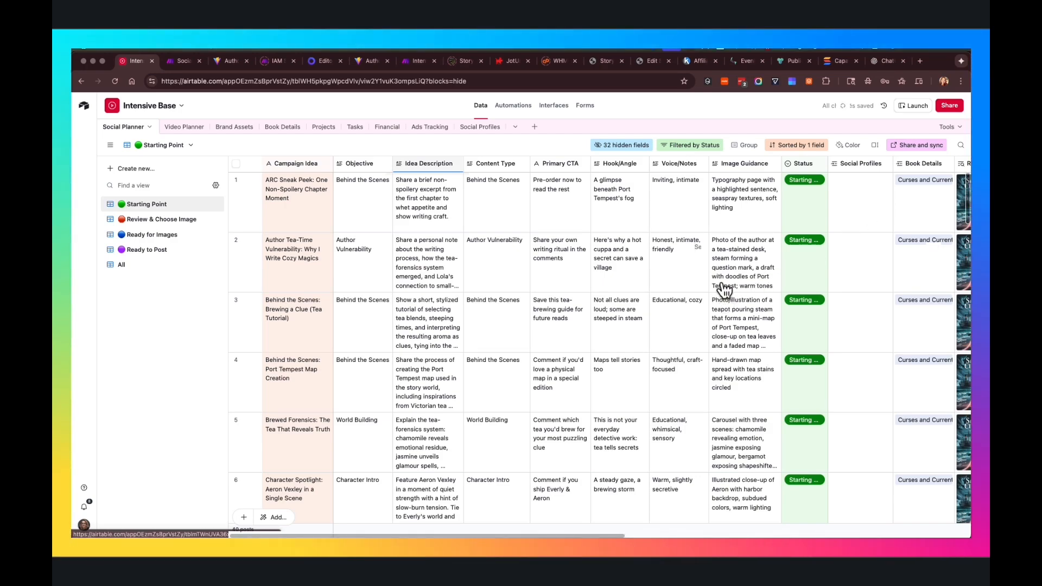
{"action": "left_click", "coordinate": [879, 205]}
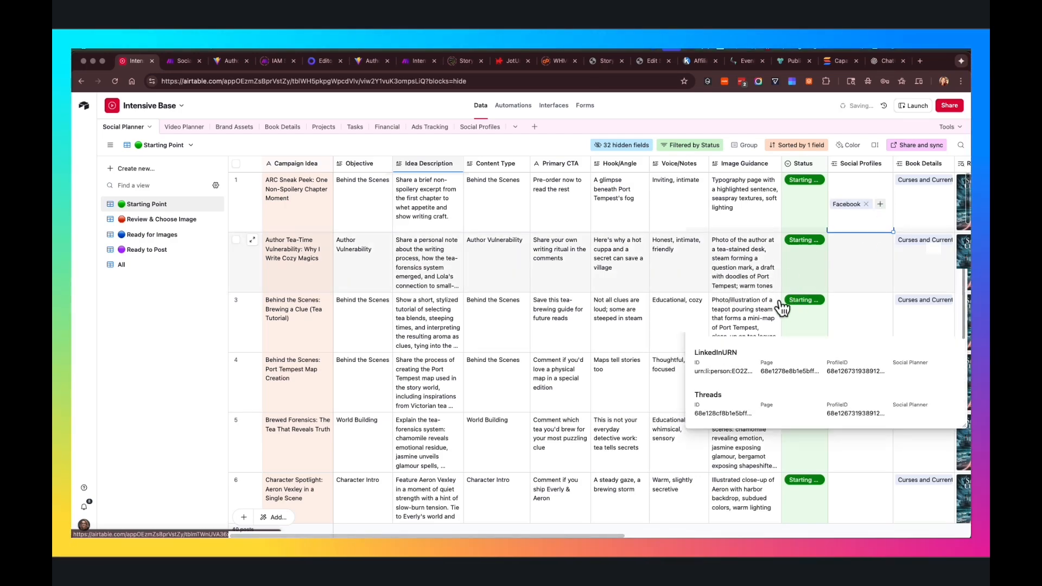
{"action": "left_click", "coordinate": [733, 328]}
{"action": "left_click", "coordinate": [876, 217]}
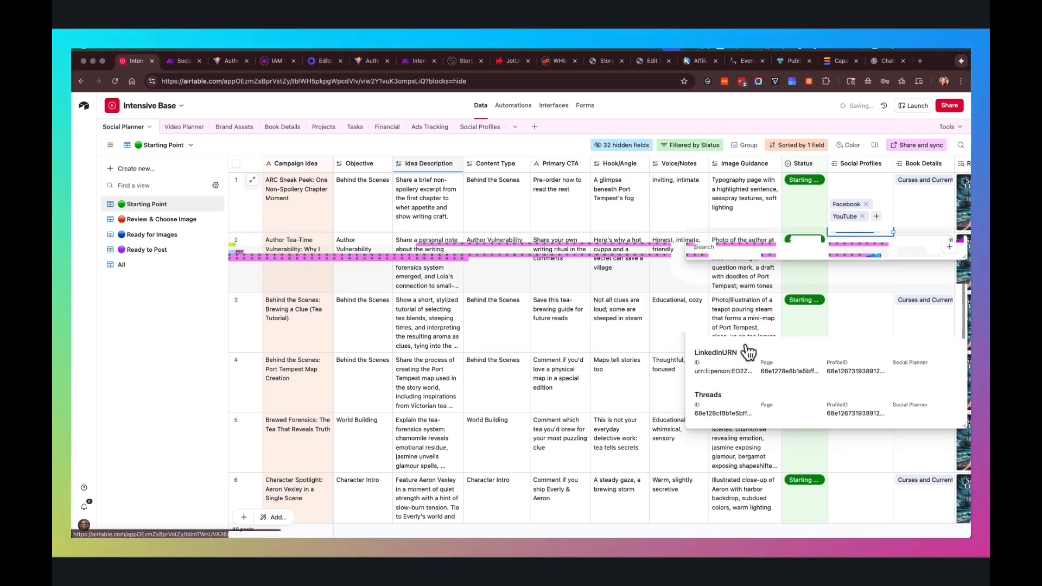
{"action": "left_click", "coordinate": [721, 330]}
{"action": "left_click", "coordinate": [886, 235]}
{"action": "left_click", "coordinate": [721, 335]}
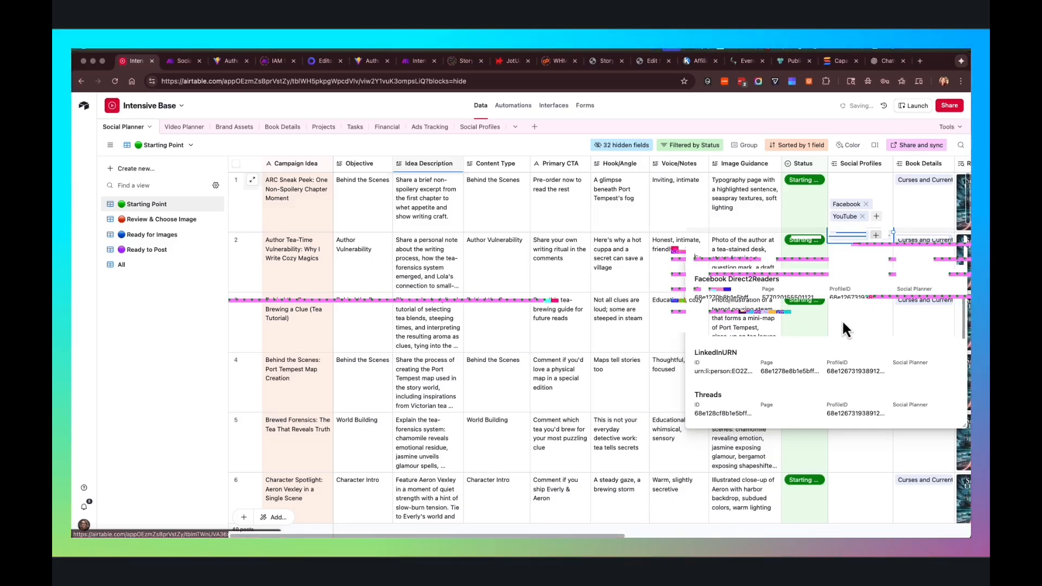
{"action": "left_click", "coordinate": [818, 308]}
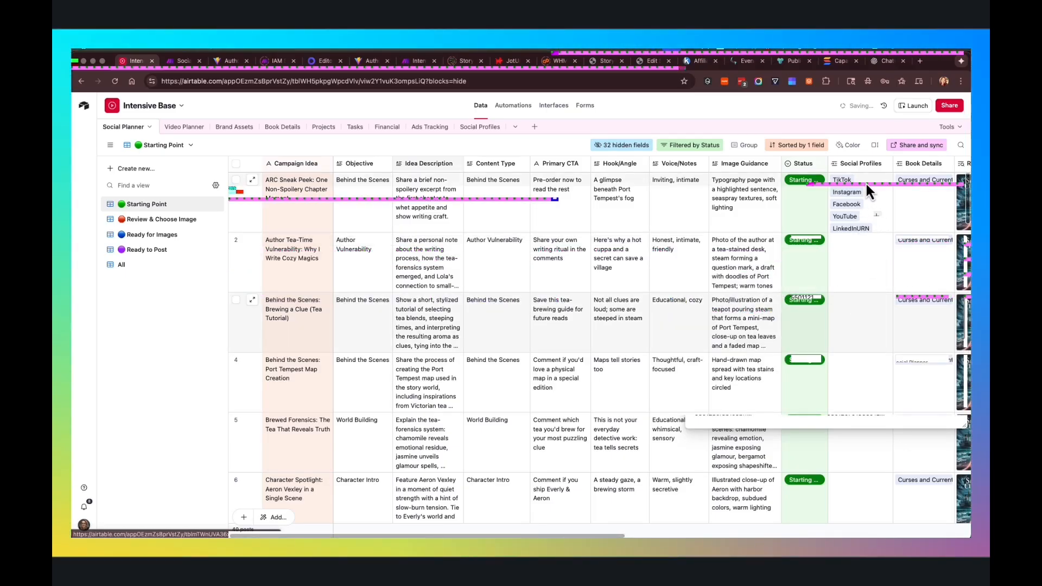
Step: Copy the first post's Social Profiles and paste them into that field for every post in the Starting Point view
{"action": "left_click", "coordinate": [881, 221]}
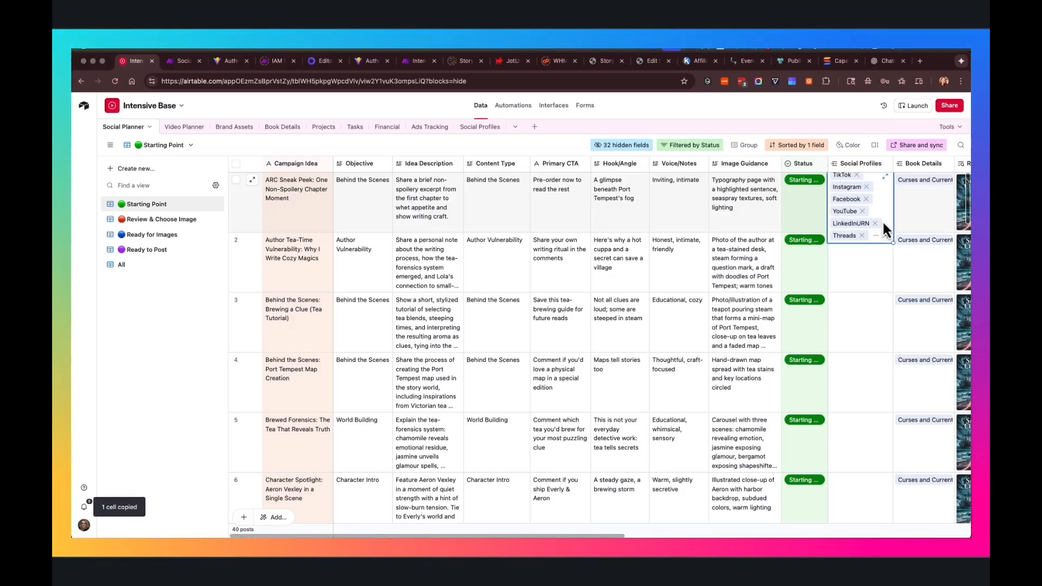
{"action": "key", "text": "shift+Down"}
{"action": "key", "text": "shift+Down"}
{"action": "key", "text": "shift+Down"}
{"action": "key", "text": "shift+Down"}
{"action": "key", "text": "shift+Down"}
{"action": "key", "text": "shift+Down"}
{"action": "key", "text": "shift+Down"}
{"action": "key", "text": "shift+Down"}
{"action": "key", "text": "shift+Down"}
{"action": "key", "text": "shift+Down"}
{"action": "key", "text": "shift+Down"}
{"action": "key", "text": "shift+Down"}
{"action": "key", "text": "shift+Down"}
{"action": "key", "text": "shift+Down"}
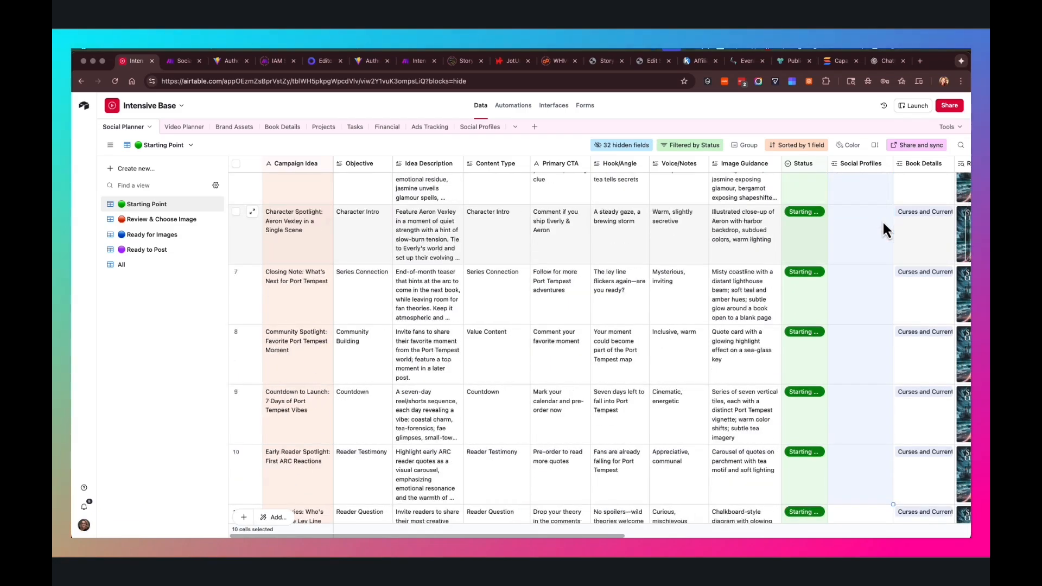
{"action": "key", "text": "shift+Down"}
{"action": "key", "text": "shift+Down"}
{"action": "key", "text": "shift+Down"}
{"action": "key", "text": "shift+Down"}
{"action": "key", "text": "shift+Down"}
{"action": "key", "text": "shift+Down"}
{"action": "key", "text": "shift+Down"}
{"action": "key", "text": "shift+Down"}
{"action": "key", "text": "shift+Down"}
{"action": "key", "text": "shift+Down"}
{"action": "key", "text": "shift+Down"}
{"action": "key", "text": "shift+Down"}
{"action": "key", "text": "shift+Down"}
{"action": "key", "text": "shift+Down"}
{"action": "key", "text": "shift+Down"}
{"action": "key", "text": "shift+Down"}
{"action": "key", "text": "shift+Down"}
{"action": "key", "text": "shift+Down"}
{"action": "key", "text": "shift+Down"}
{"action": "key", "text": "shift+Down"}
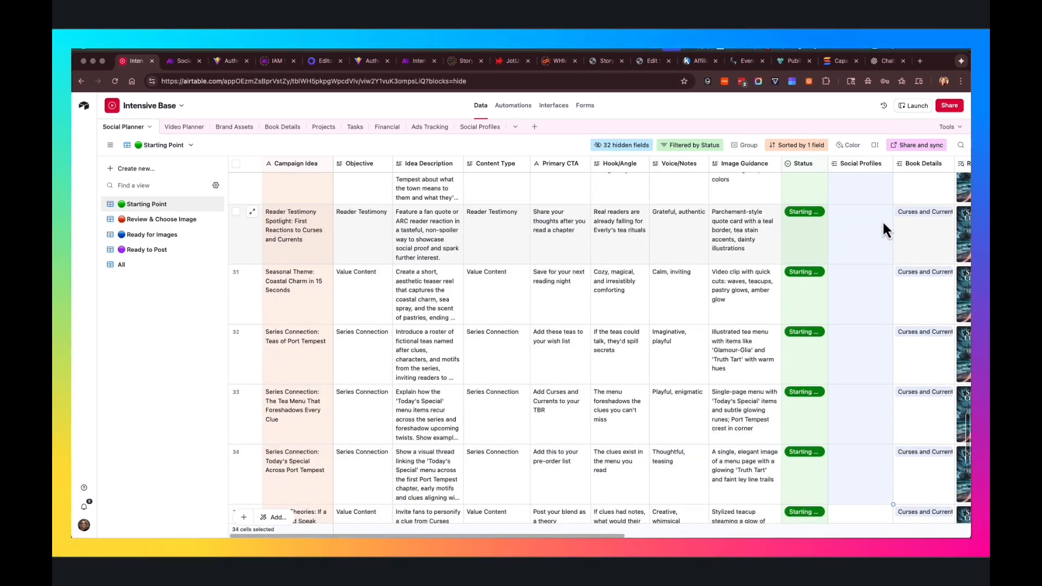
{"action": "key", "text": "shift+Down"}
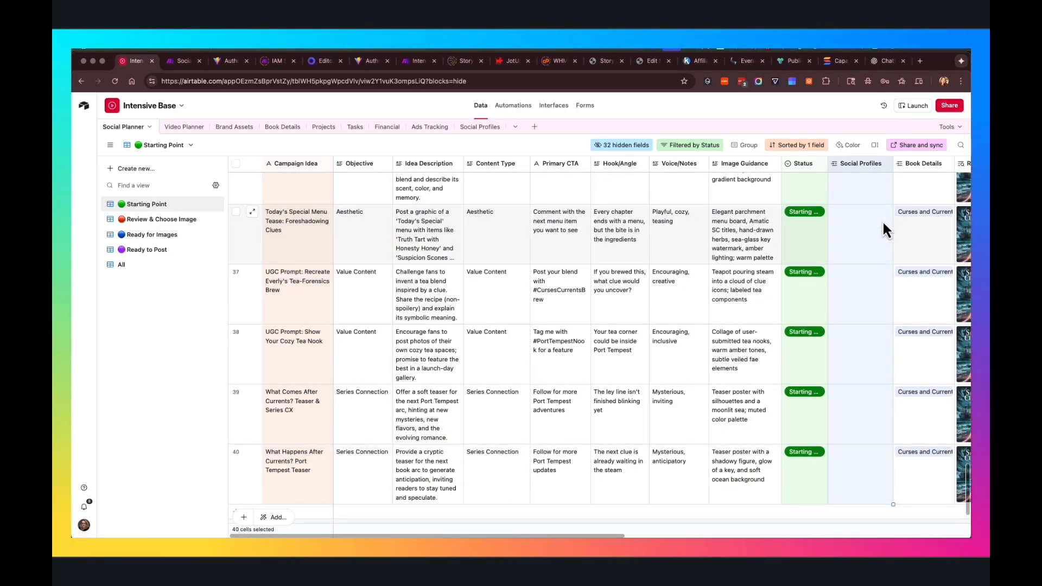
{"action": "key", "text": "super+v"}
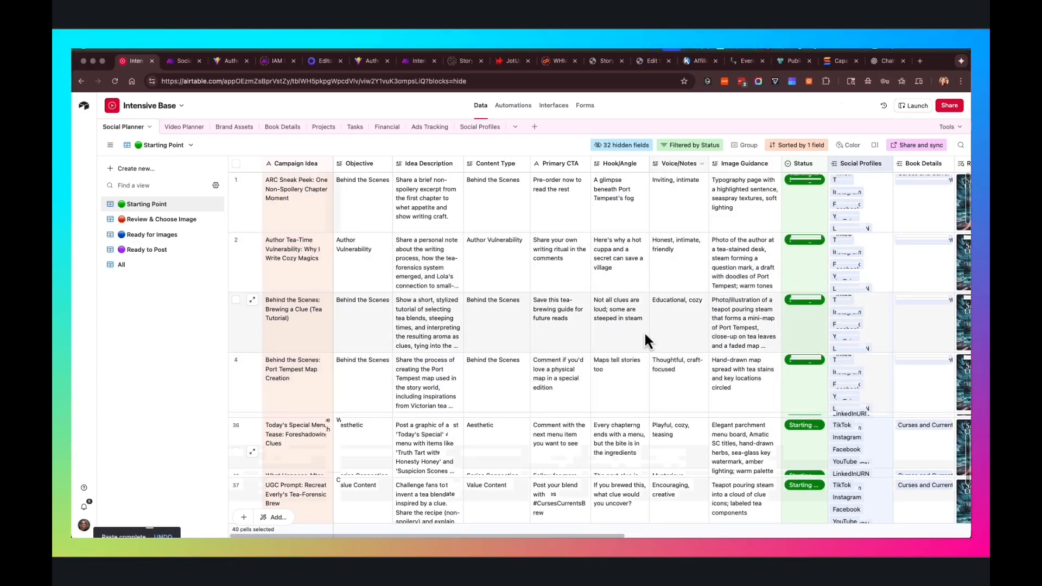
{"action": "left_click", "coordinate": [313, 142]}
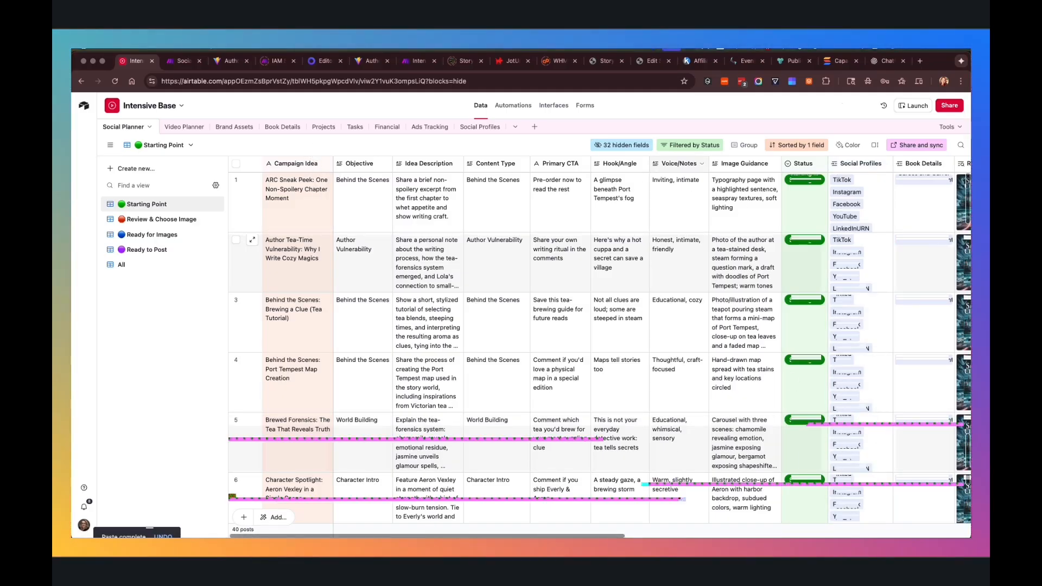
Step: Check the posts' linked book details, reference images, covers, blurbs, pen names and brand assets
{"action": "left_click_drag", "start_coordinate": [464, 535], "coordinate": [488, 536]}
{"action": "scroll", "coordinate": [597, 326], "scroll_direction": "right", "scroll_amount": 10}
{"action": "scroll", "coordinate": [603, 442], "scroll_direction": "right", "scroll_amount": 3}
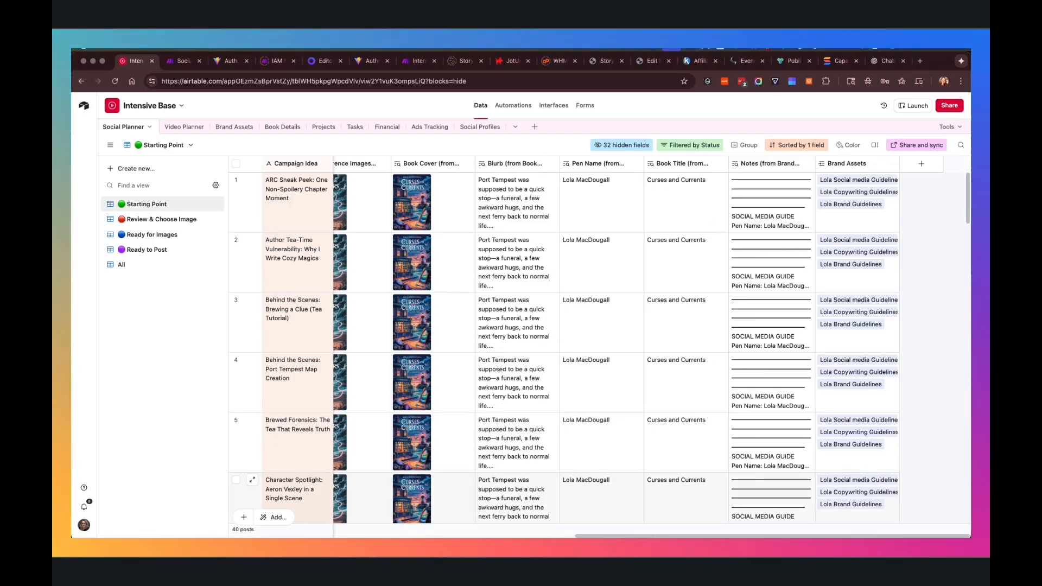
{"action": "scroll", "coordinate": [597, 347], "scroll_direction": "left", "scroll_amount": 5}
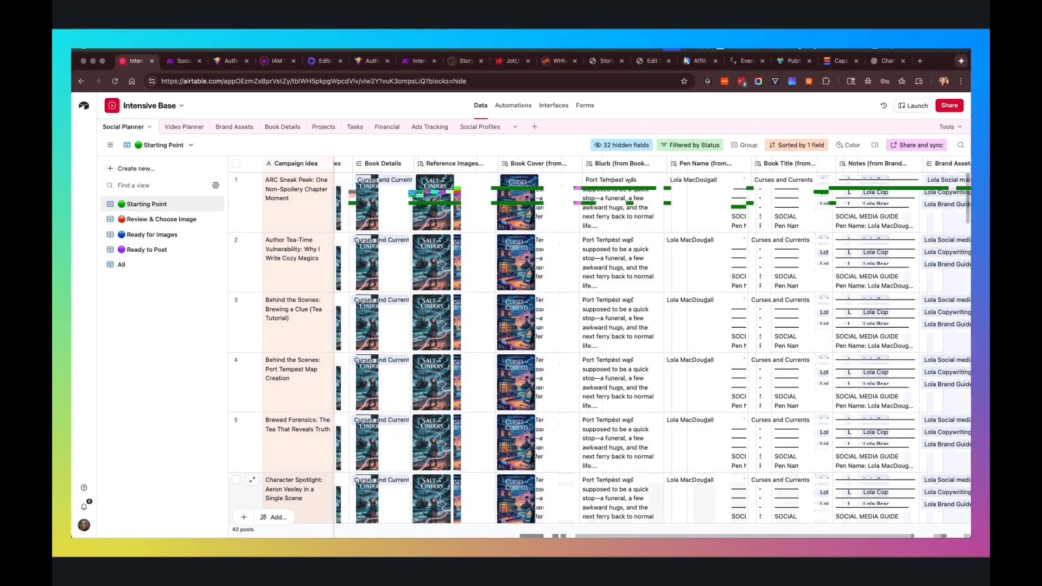
{"action": "scroll", "coordinate": [597, 348], "scroll_direction": "left", "scroll_amount": 5}
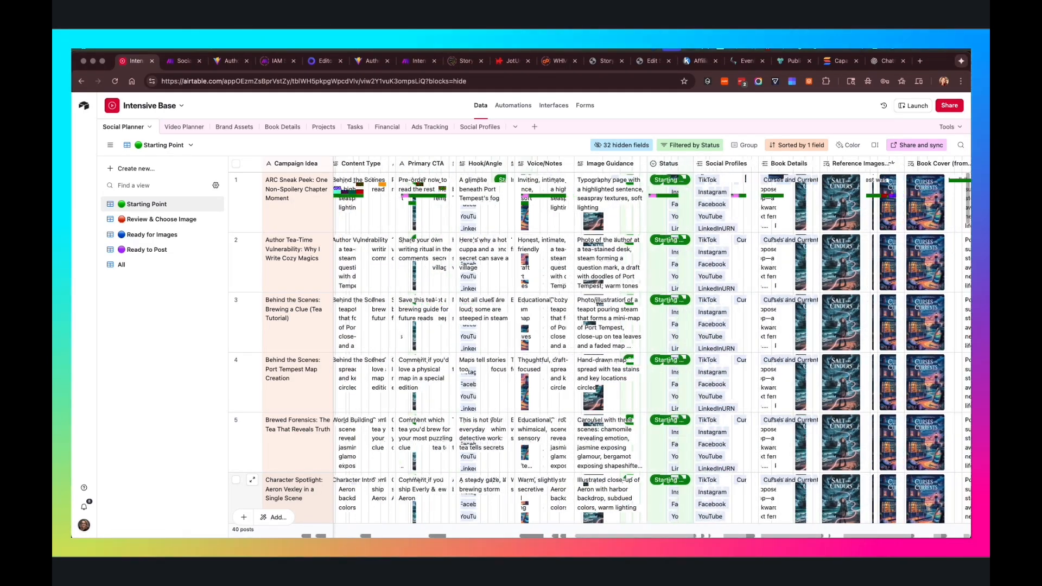
{"action": "scroll", "coordinate": [597, 348], "scroll_direction": "left", "scroll_amount": 5}
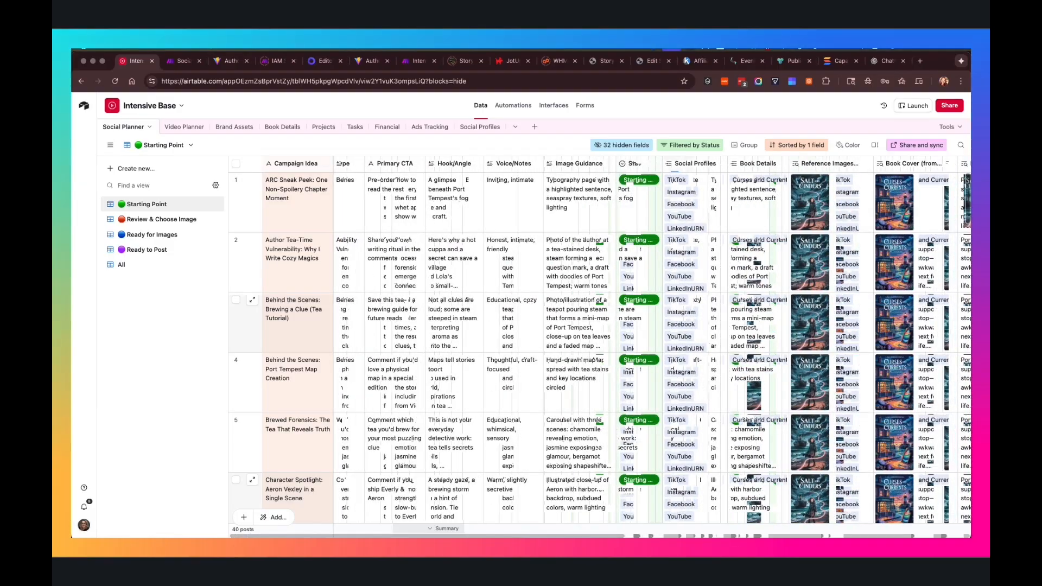